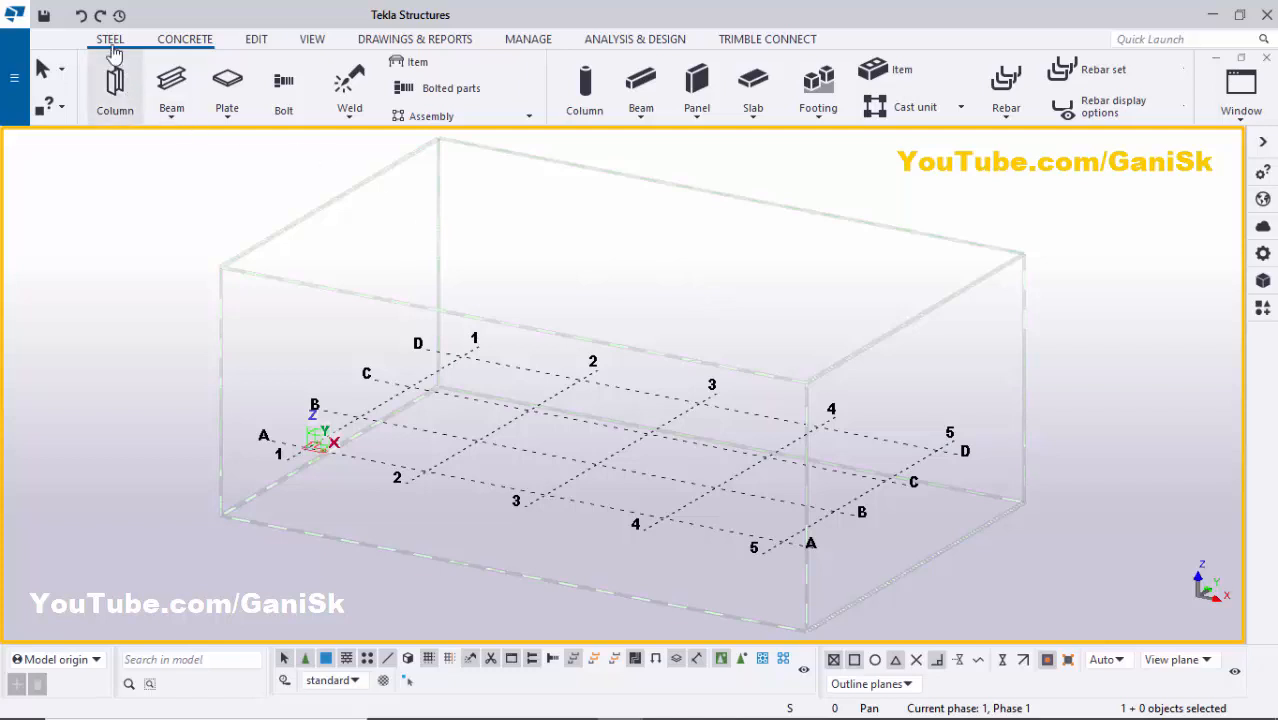
- Place a steel column at the intersection of grid lines A and 3, and end the column command
{"action": "left_click", "coordinate": [115, 85]}
{"action": "scroll", "coordinate": [545, 490], "scroll_direction": "up", "scroll_amount": 2}
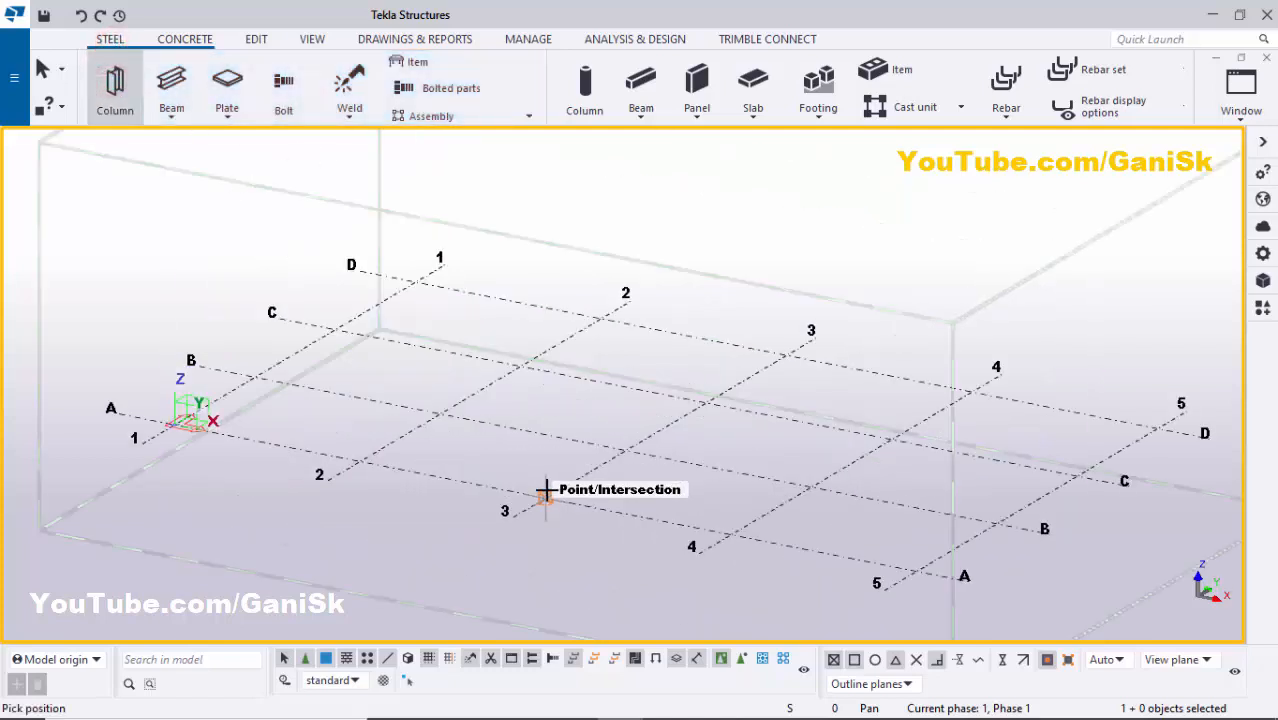
{"action": "left_click", "coordinate": [549, 495]}
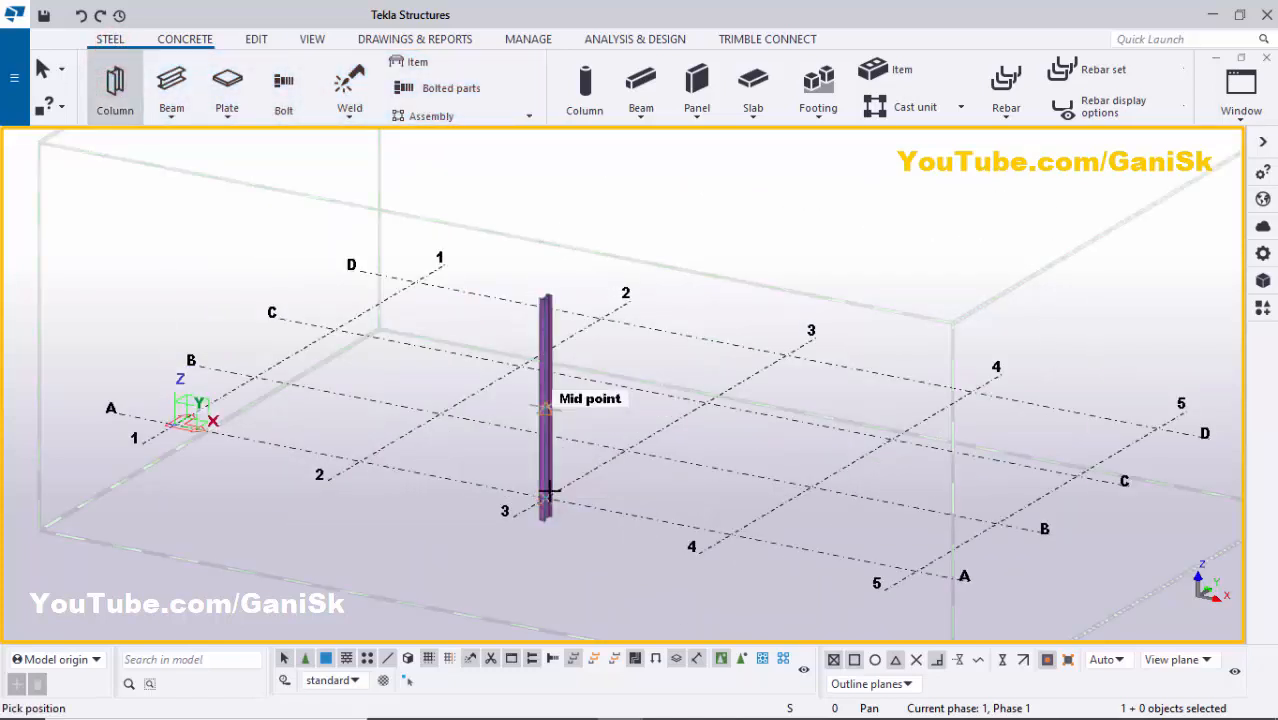
{"action": "scroll", "coordinate": [543, 405], "scroll_direction": "up", "scroll_amount": 2}
{"action": "scroll", "coordinate": [541, 265], "scroll_direction": "up", "scroll_amount": 2}
{"action": "right_click", "coordinate": [642, 197]}
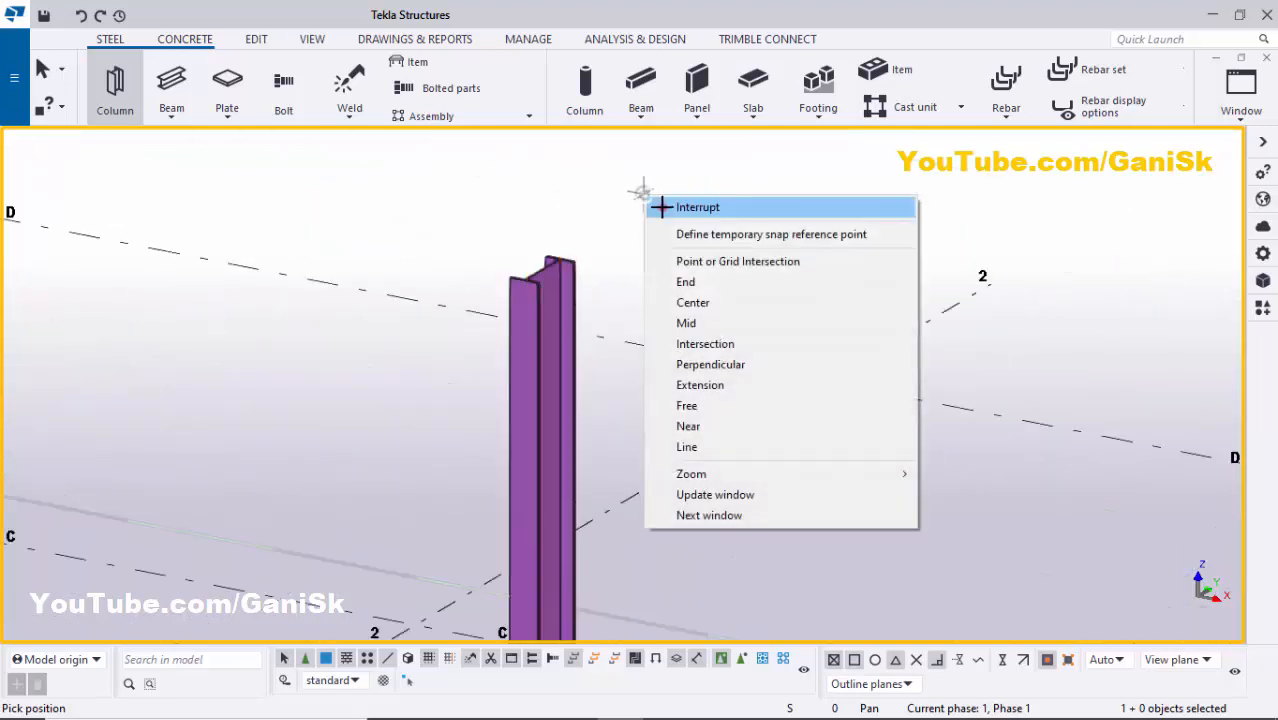
{"action": "left_click", "coordinate": [662, 205]}
{"action": "scroll", "coordinate": [592, 287], "scroll_direction": "down", "scroll_amount": 2}
{"action": "scroll", "coordinate": [590, 288], "scroll_direction": "up", "scroll_amount": 2}
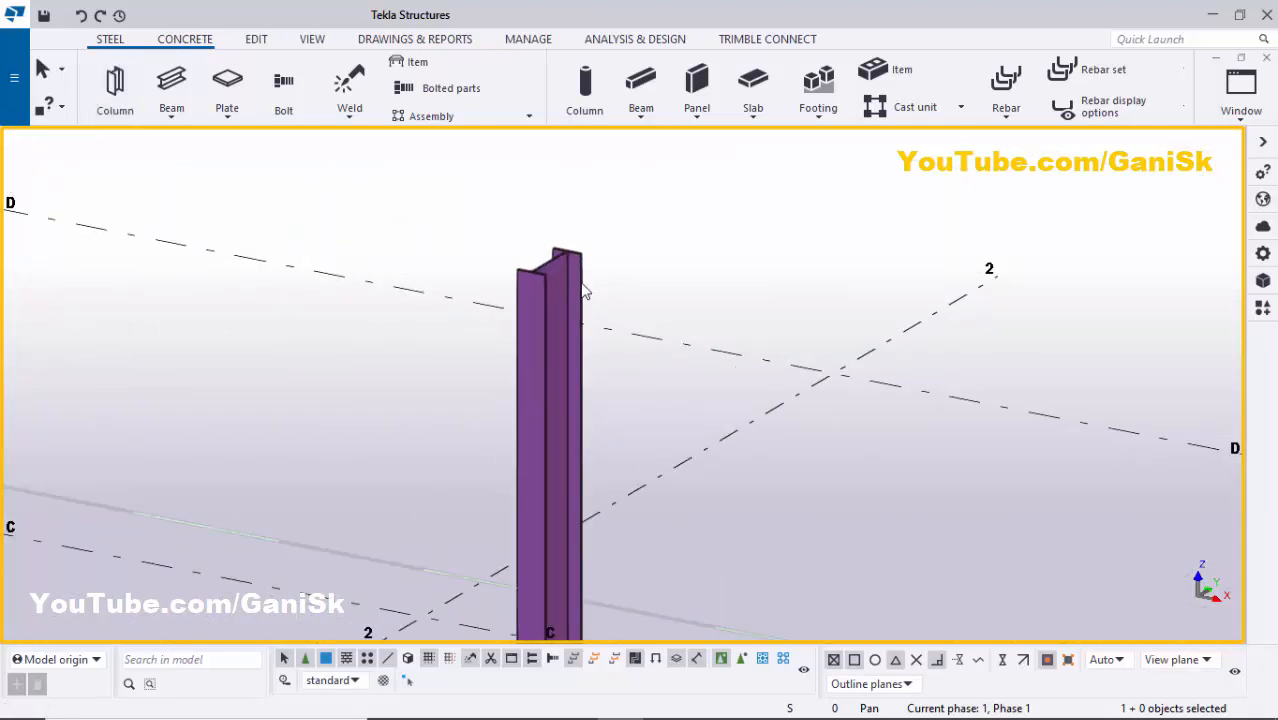
- Change the column's profile to HSS10X10X1/2 from the HSS rectangular hollow sections in the profile catalog and apply it
{"action": "scroll", "coordinate": [553, 316], "scroll_direction": "down", "scroll_amount": 1}
{"action": "double_click", "coordinate": [551, 314]}
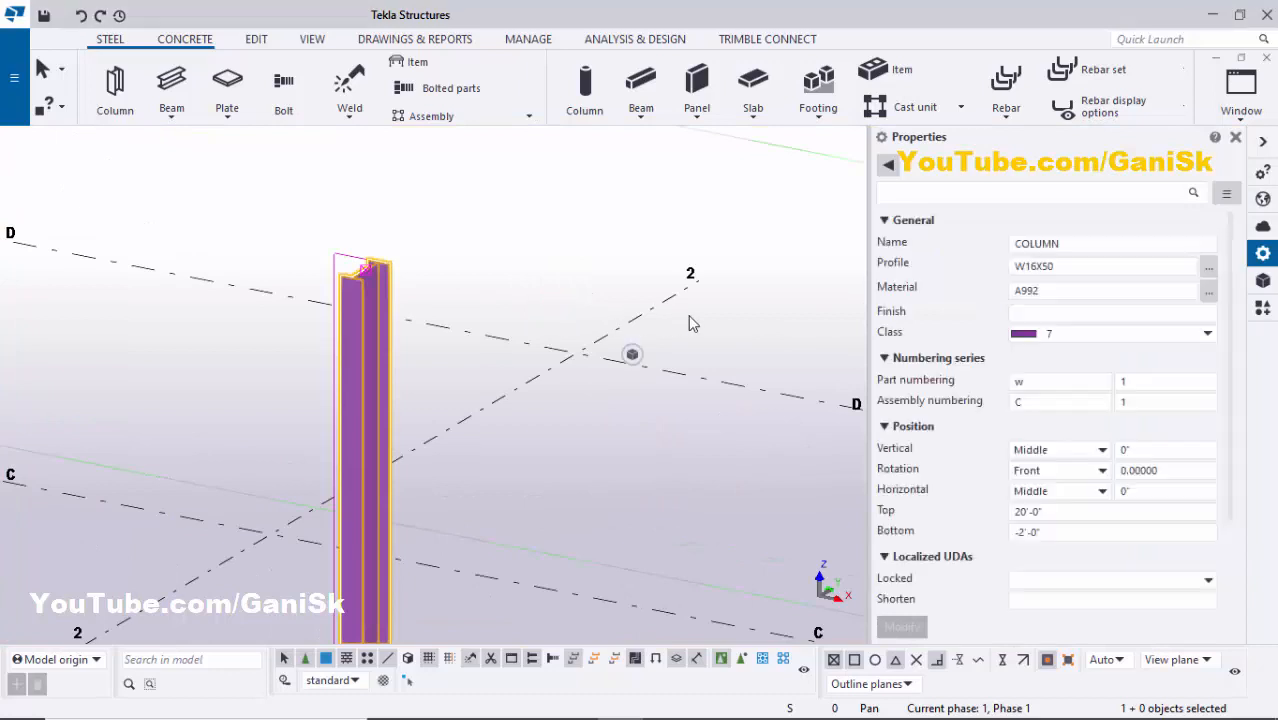
{"action": "left_click", "coordinate": [1071, 265]}
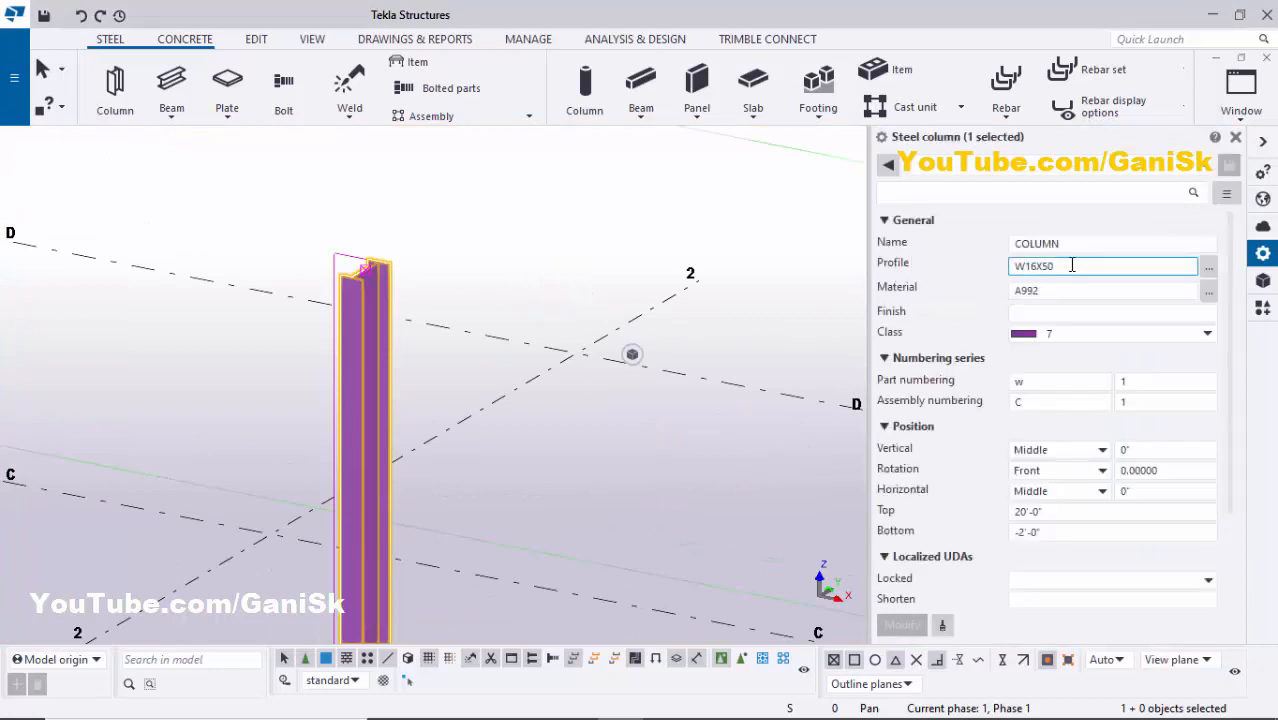
{"action": "left_click", "coordinate": [1208, 266]}
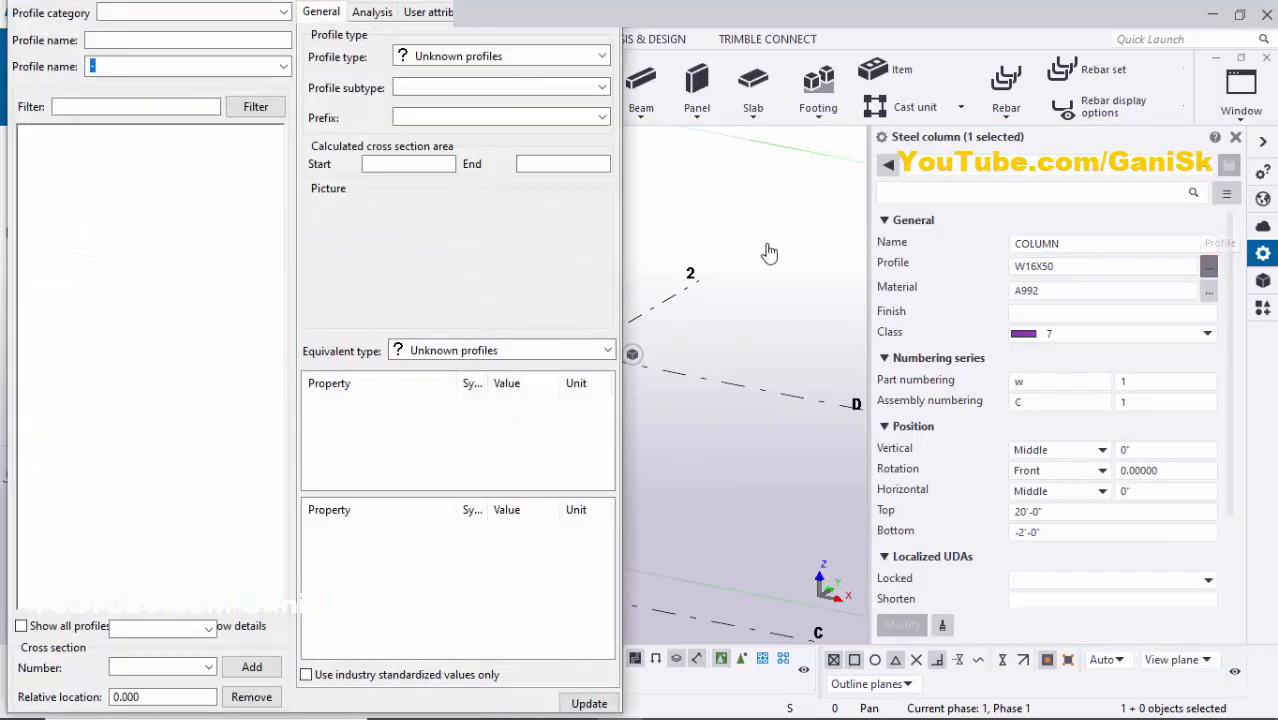
{"action": "left_click", "coordinate": [28, 80]}
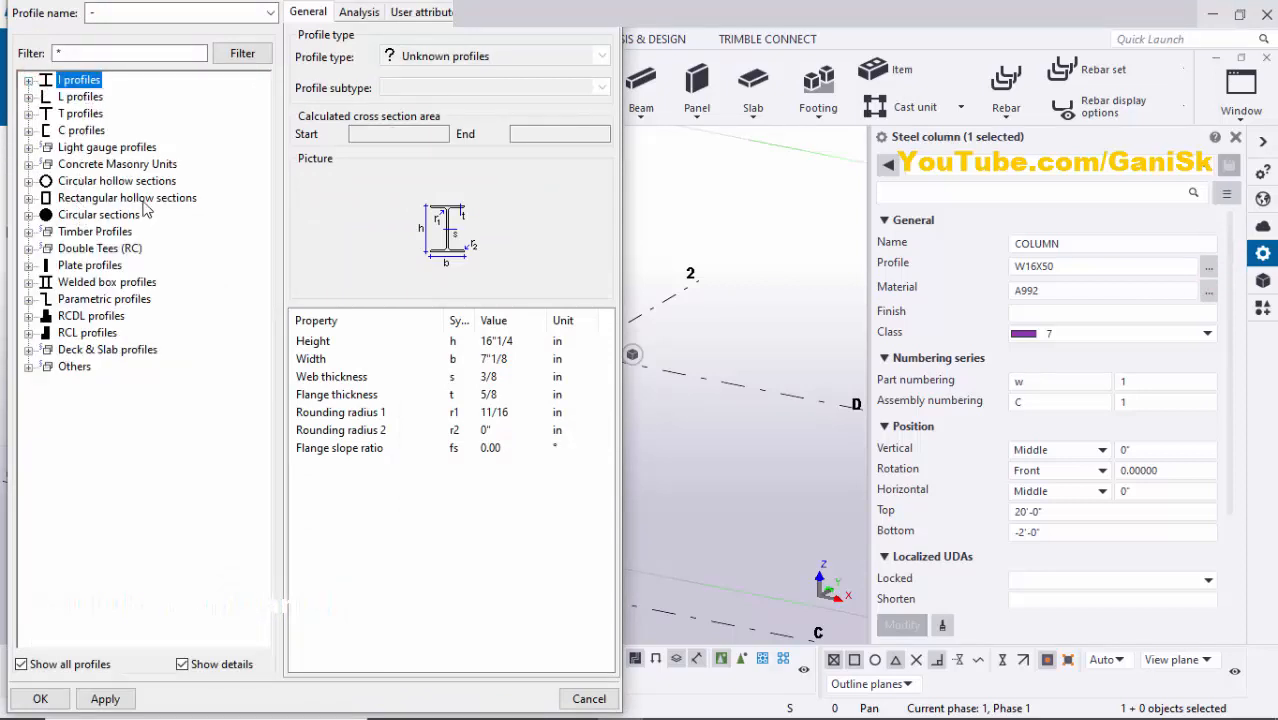
{"action": "left_click", "coordinate": [28, 198]}
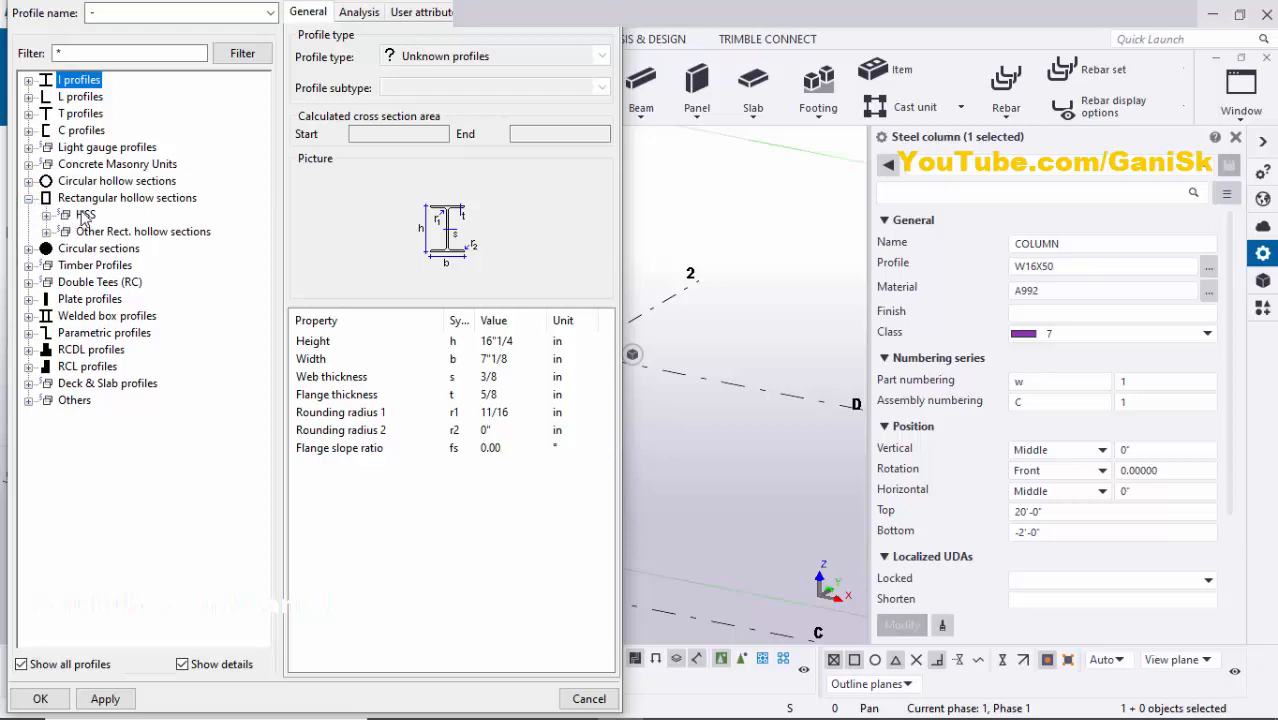
{"action": "left_click", "coordinate": [46, 215]}
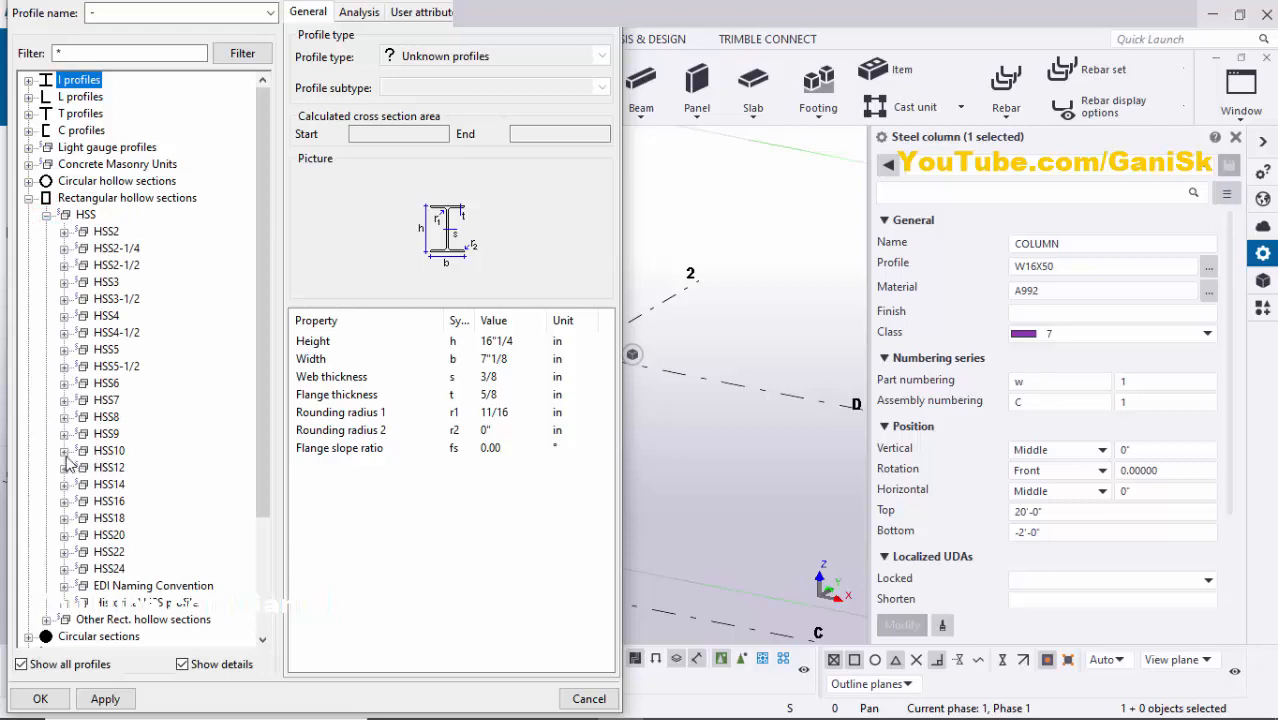
{"action": "left_click", "coordinate": [63, 451]}
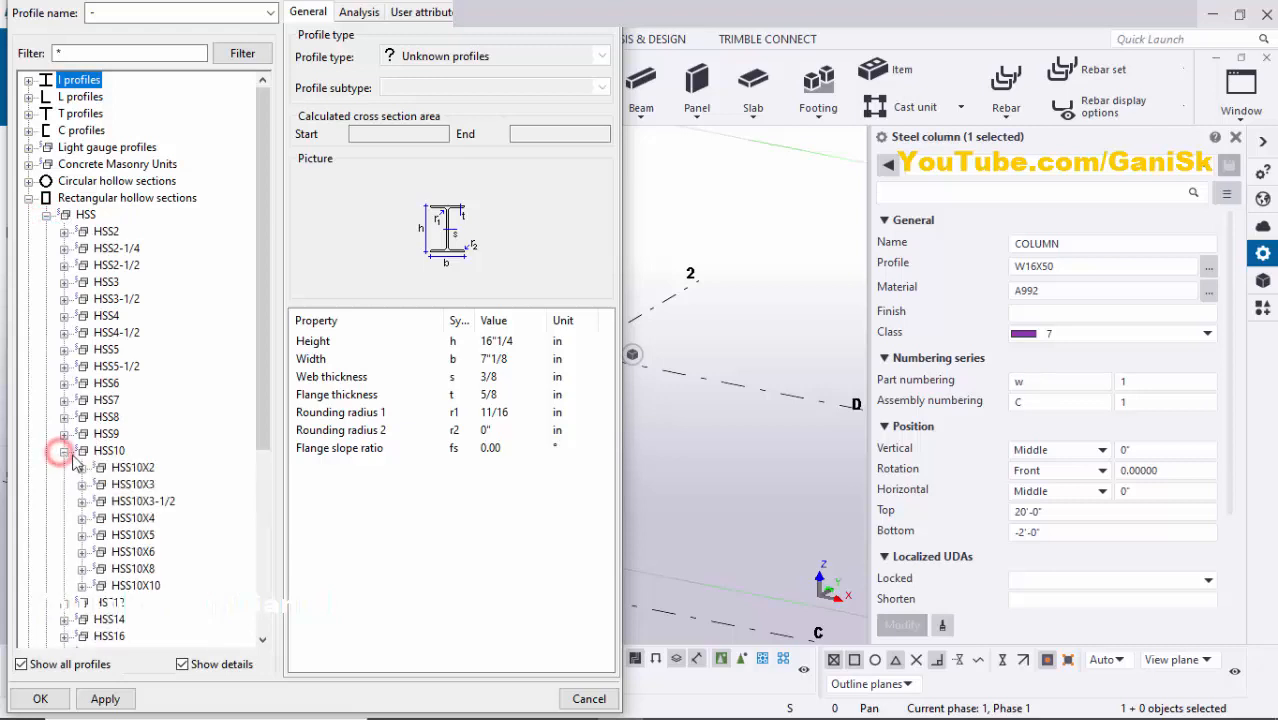
{"action": "left_click", "coordinate": [82, 586]}
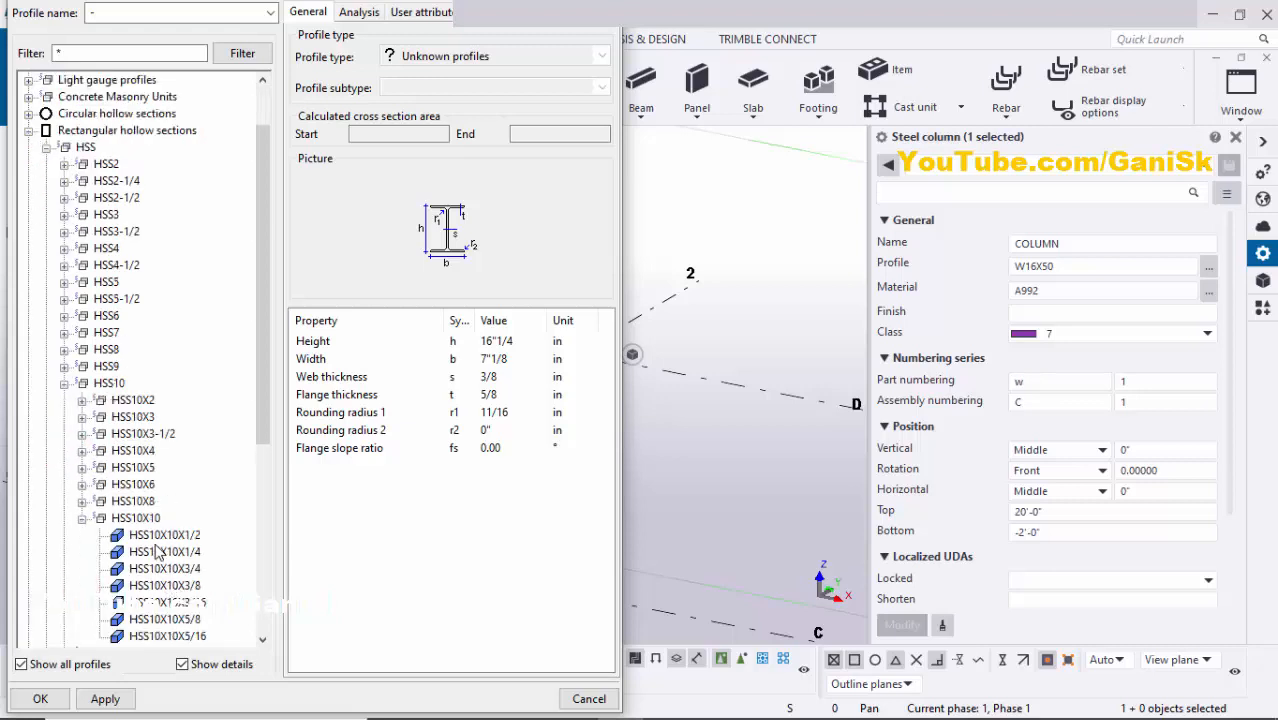
{"action": "left_click", "coordinate": [165, 535]}
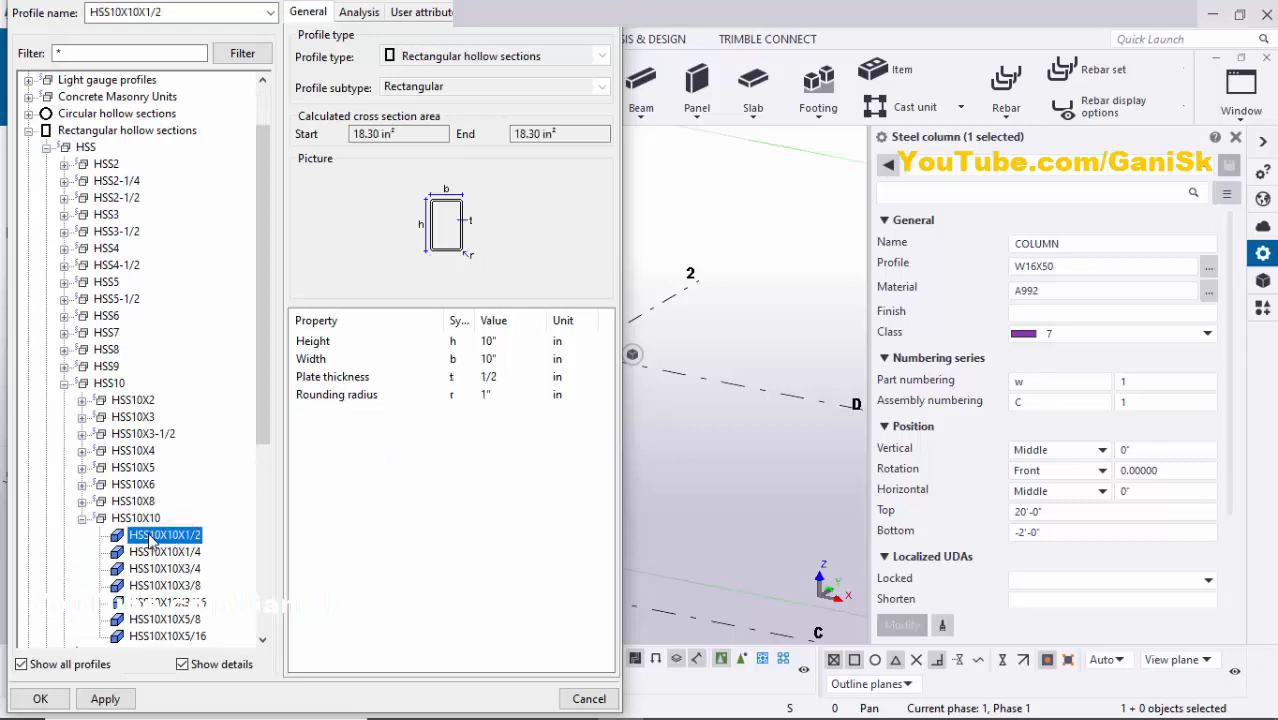
{"action": "left_click", "coordinate": [105, 698]}
{"action": "left_click", "coordinate": [40, 698]}
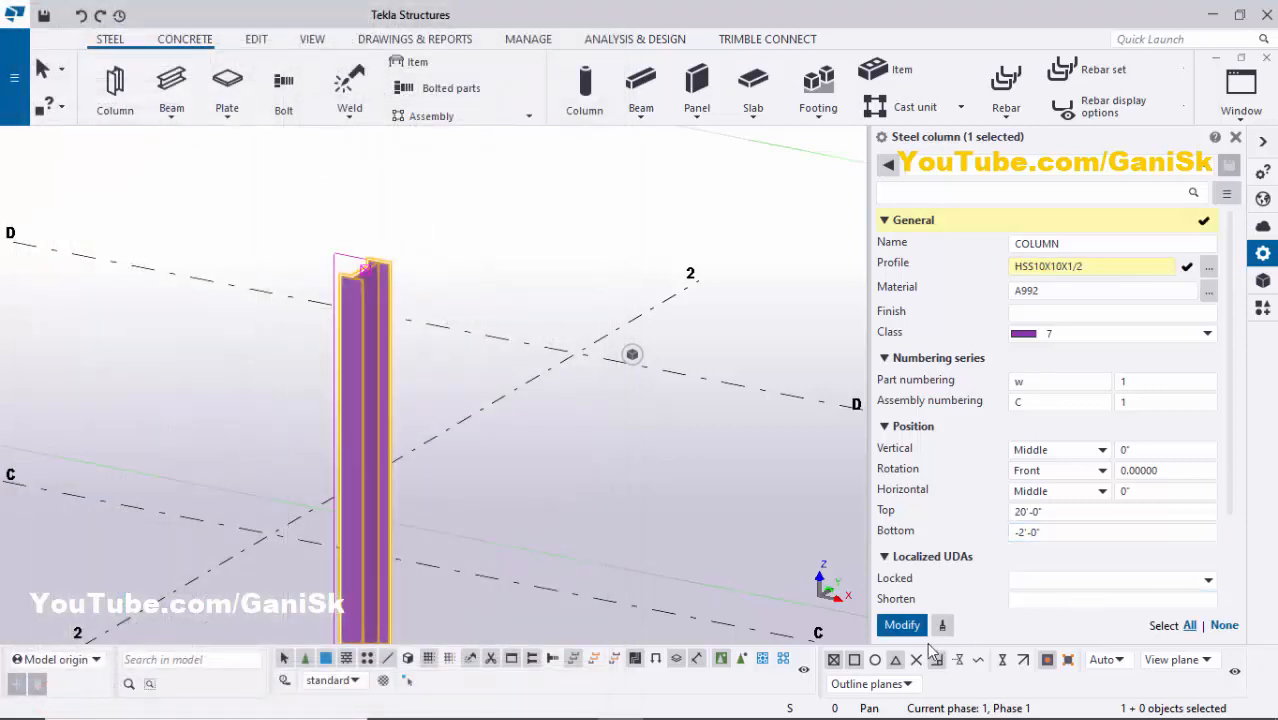
{"action": "left_click", "coordinate": [902, 625]}
{"action": "left_click", "coordinate": [902, 625]}
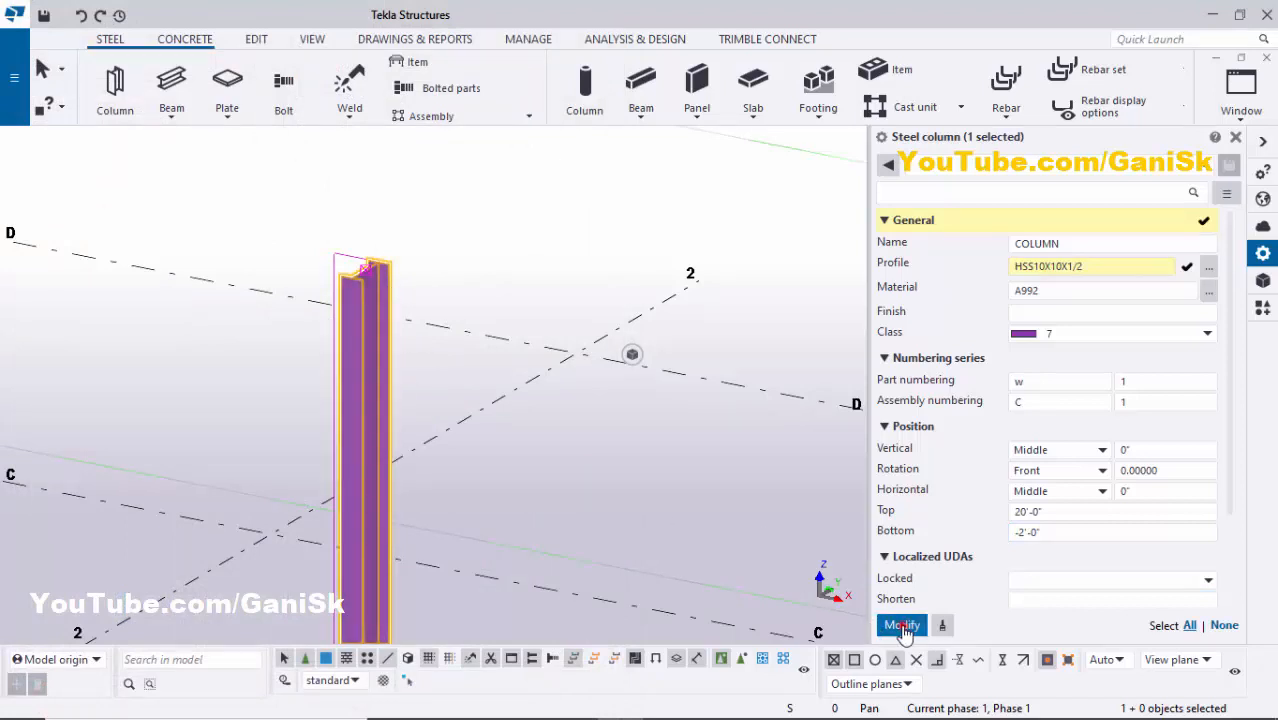
{"action": "scroll", "coordinate": [357, 272], "scroll_direction": "up", "scroll_amount": 2}
{"action": "scroll", "coordinate": [357, 272], "scroll_direction": "up", "scroll_amount": 3}
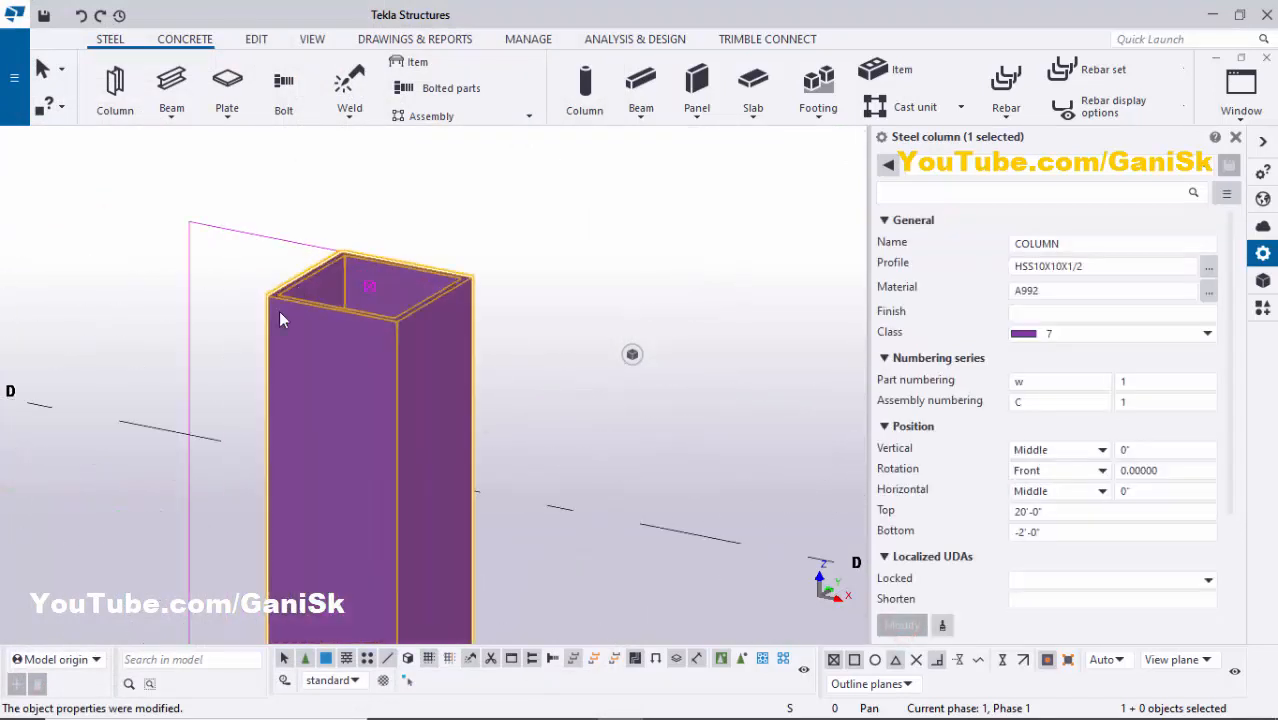
- Set the column's top level to 12' and its bottom level to 0, and apply the change
{"action": "scroll", "coordinate": [335, 308], "scroll_direction": "down", "scroll_amount": 8}
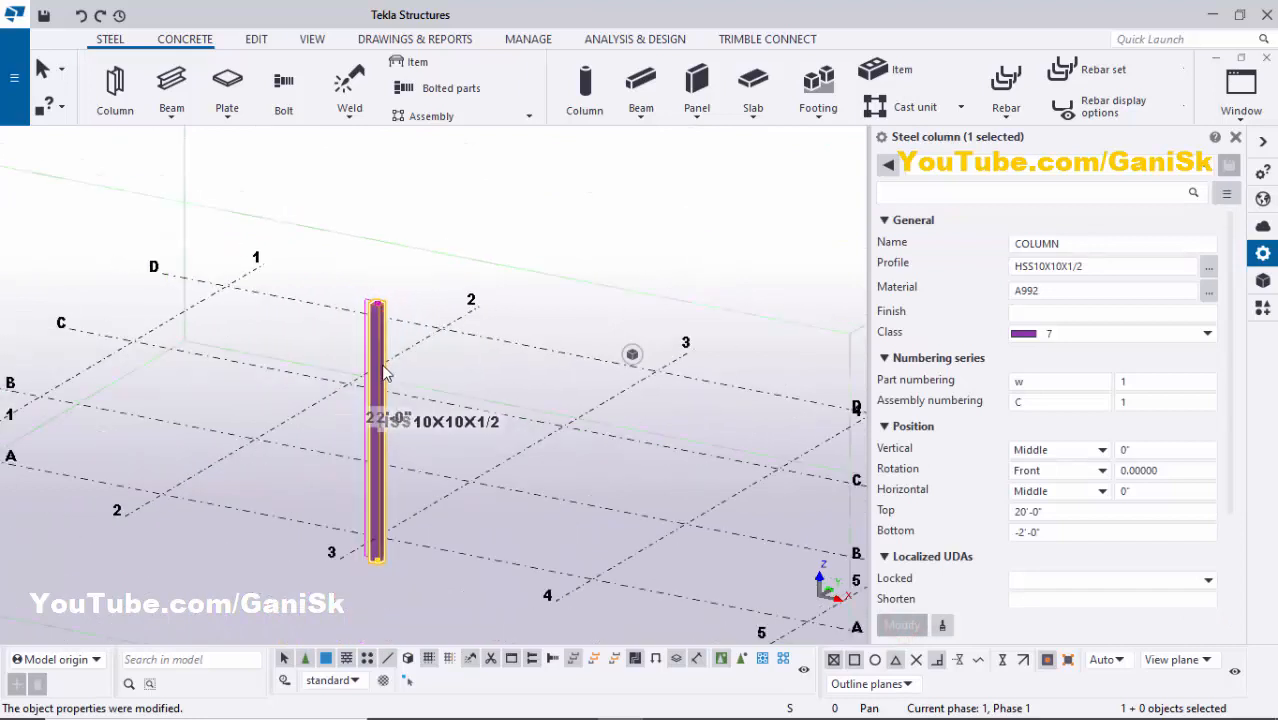
{"action": "scroll", "coordinate": [389, 532], "scroll_direction": "up", "scroll_amount": 2}
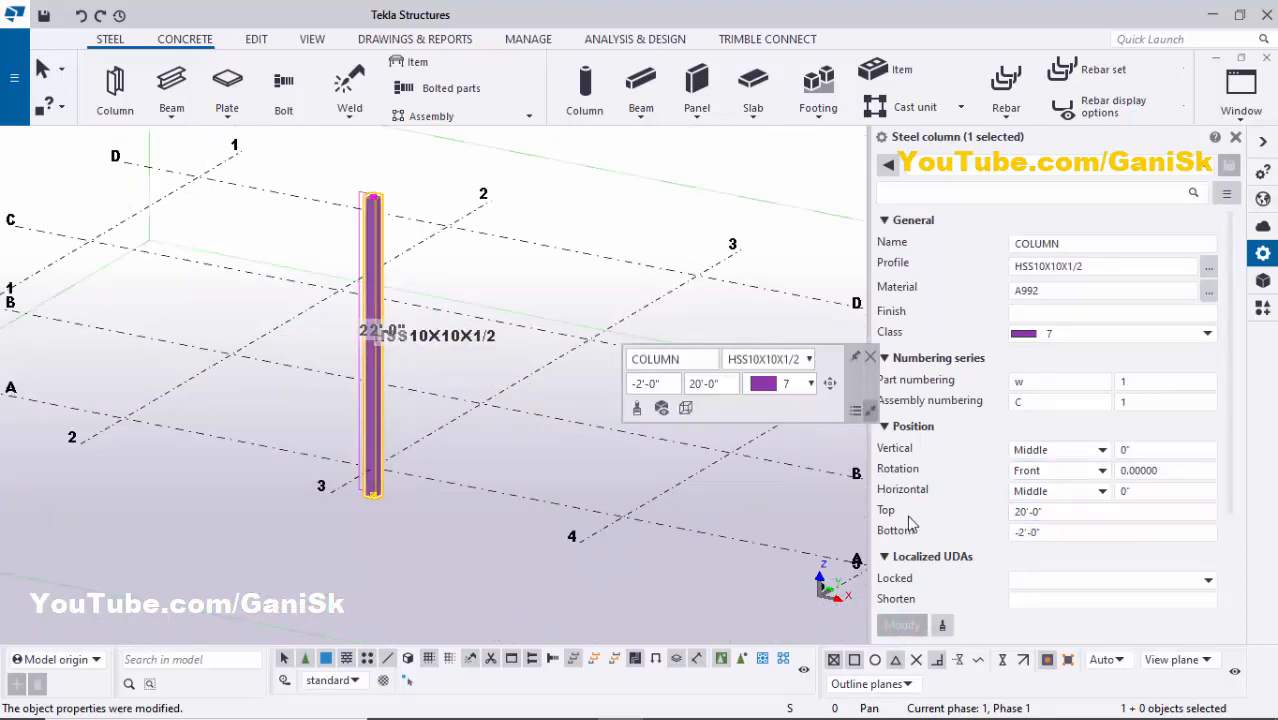
{"action": "left_click", "coordinate": [1048, 511]}
{"action": "double_click", "coordinate": [1048, 511]}
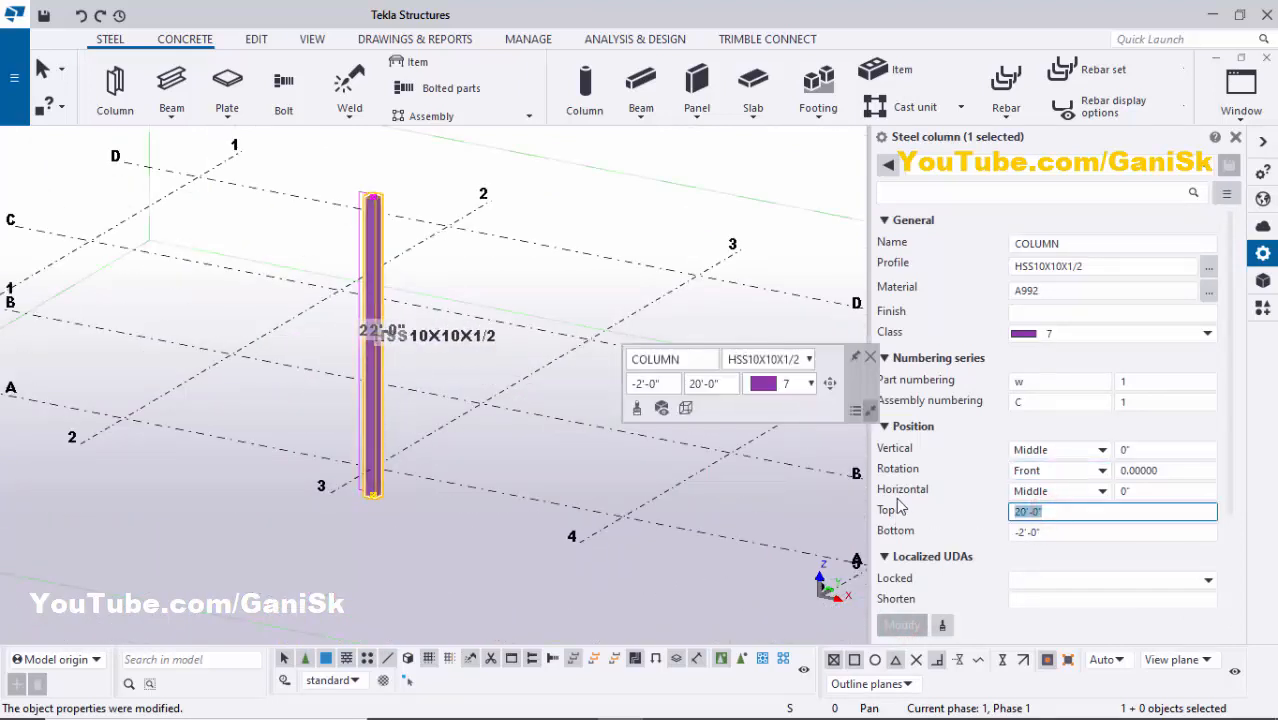
{"action": "type", "text": "12"}
{"action": "double_click", "coordinate": [1040, 532]}
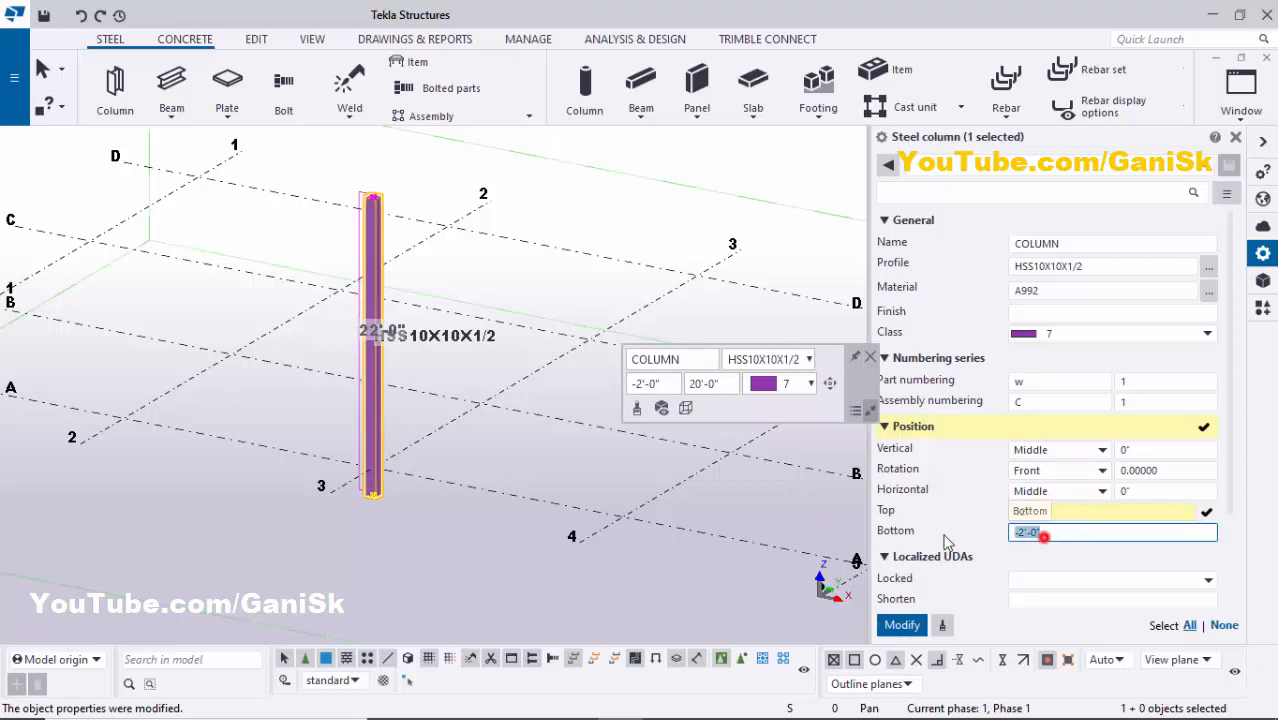
{"action": "type", "text": "0"}
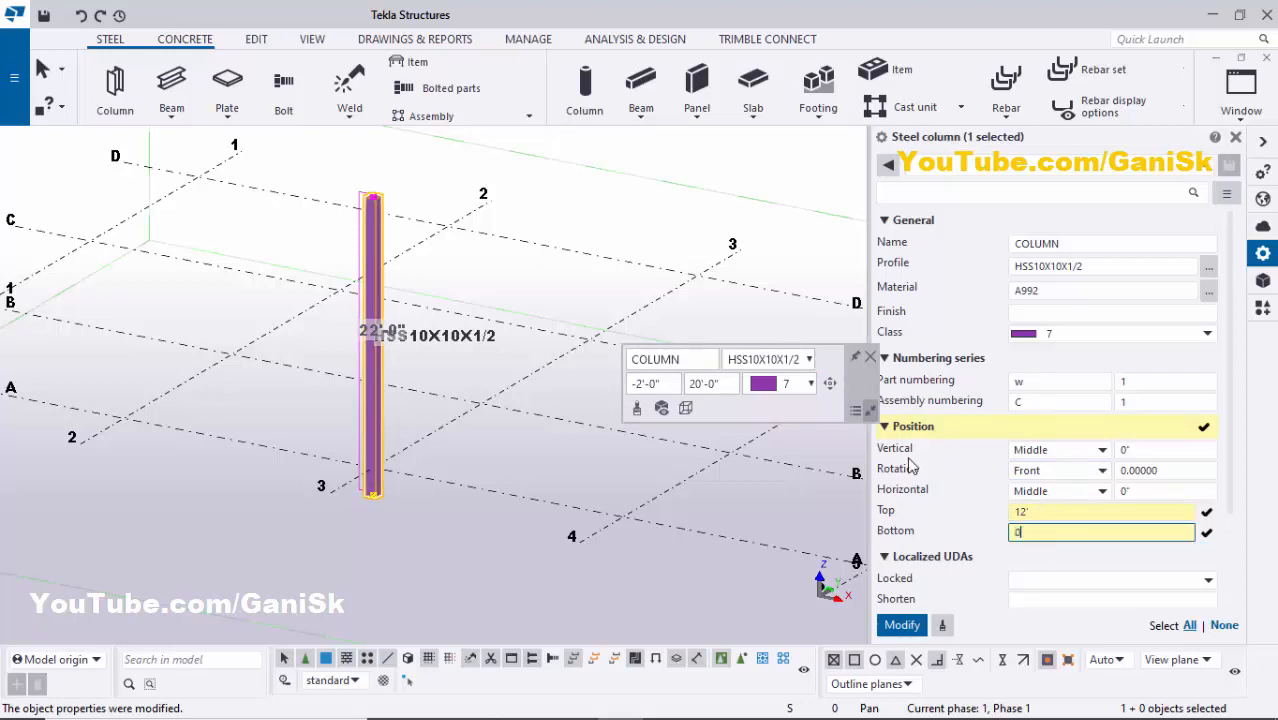
{"action": "left_click", "coordinate": [903, 625]}
{"action": "scroll", "coordinate": [335, 393], "scroll_direction": "up", "scroll_amount": 3}
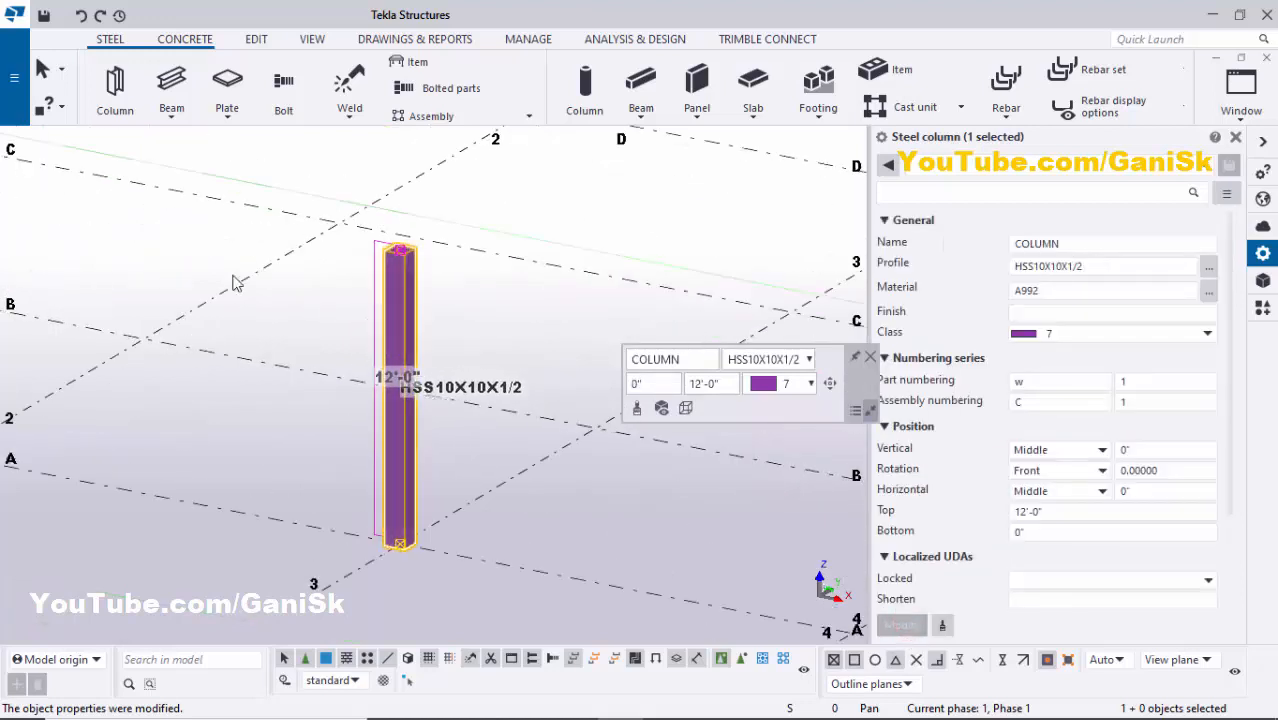
- Close the column's properties and redraw the view with nothing selected
{"action": "left_click", "coordinate": [870, 357]}
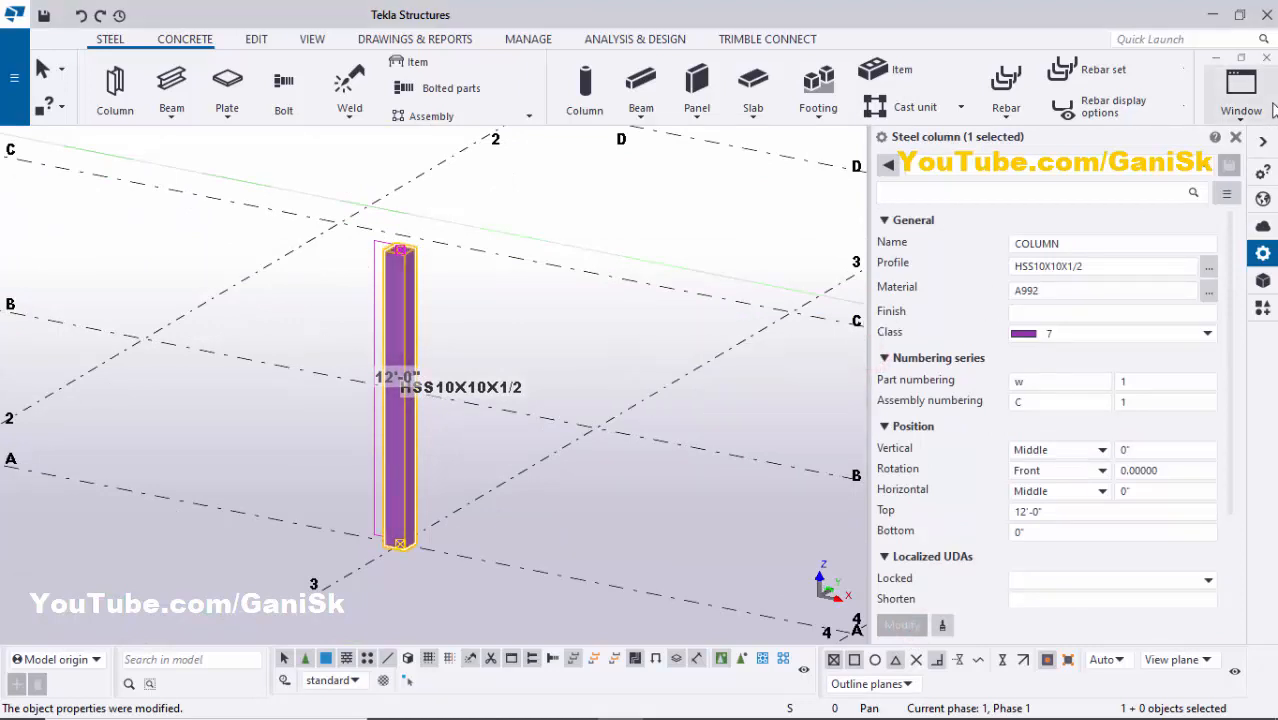
{"action": "left_click", "coordinate": [1236, 137]}
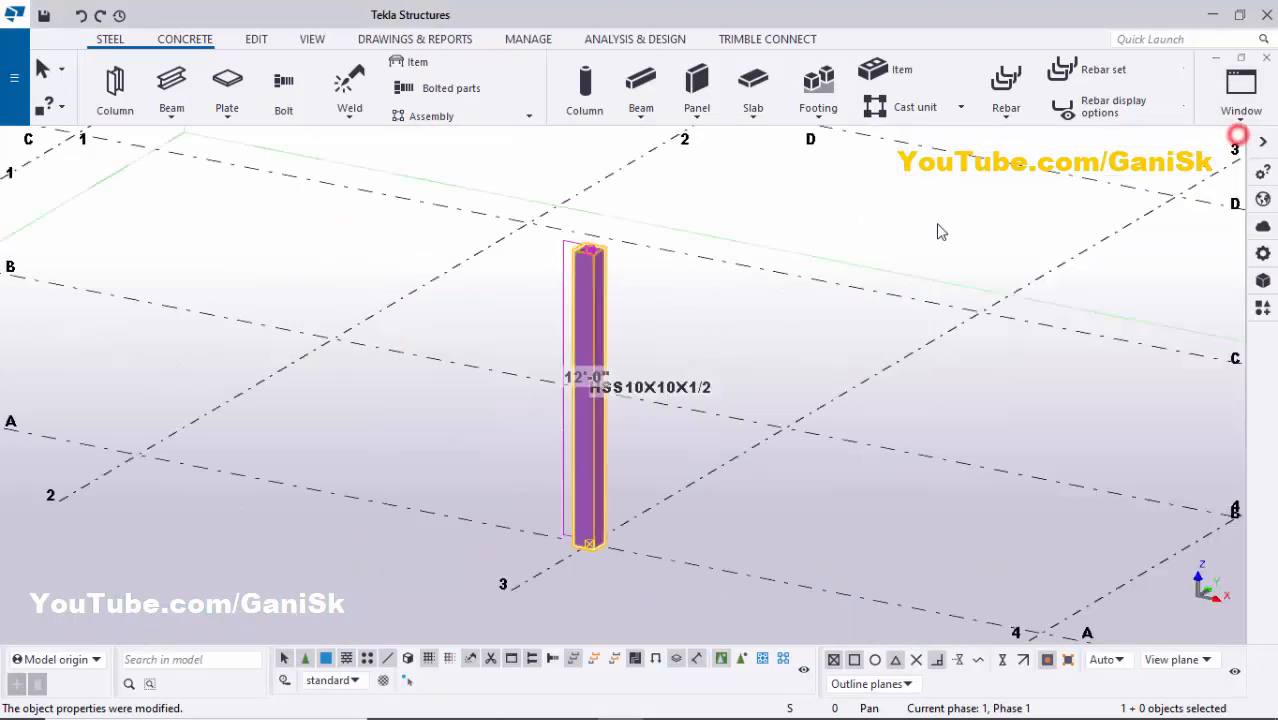
{"action": "left_click", "coordinate": [693, 314]}
{"action": "right_click", "coordinate": [706, 363]}
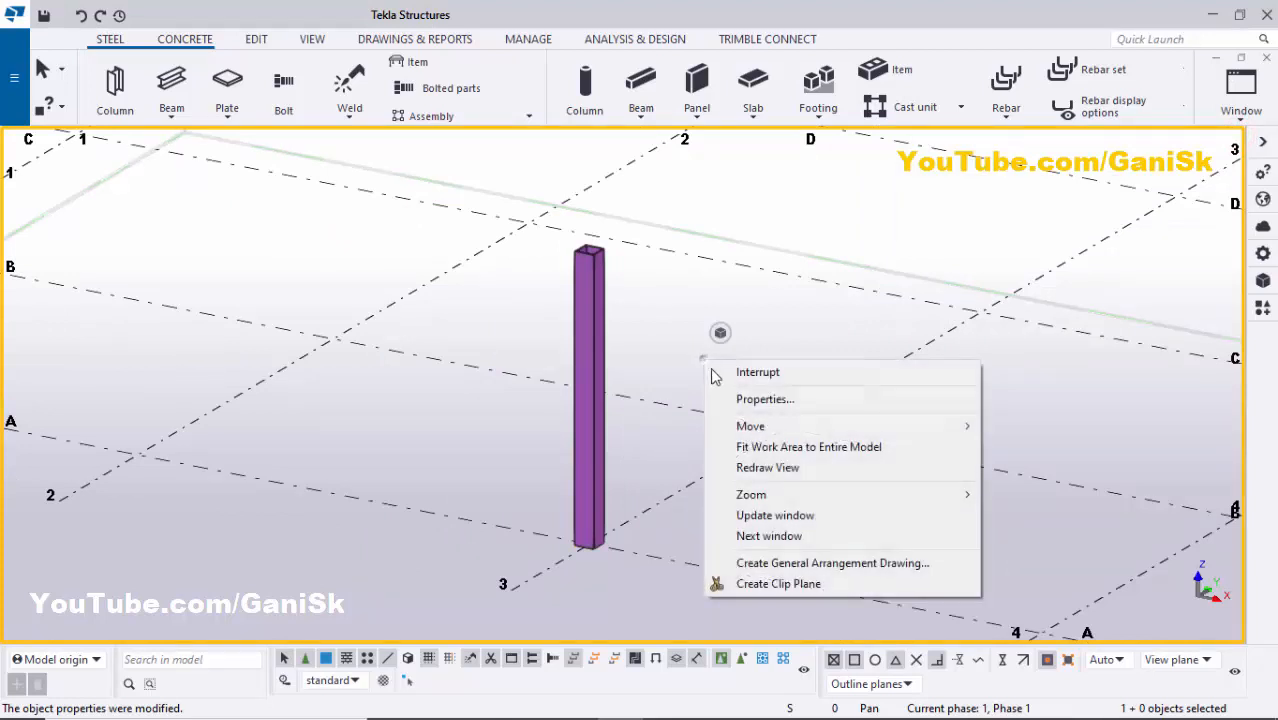
{"action": "left_click", "coordinate": [757, 475]}
{"action": "scroll", "coordinate": [593, 260], "scroll_direction": "up", "scroll_amount": 5}
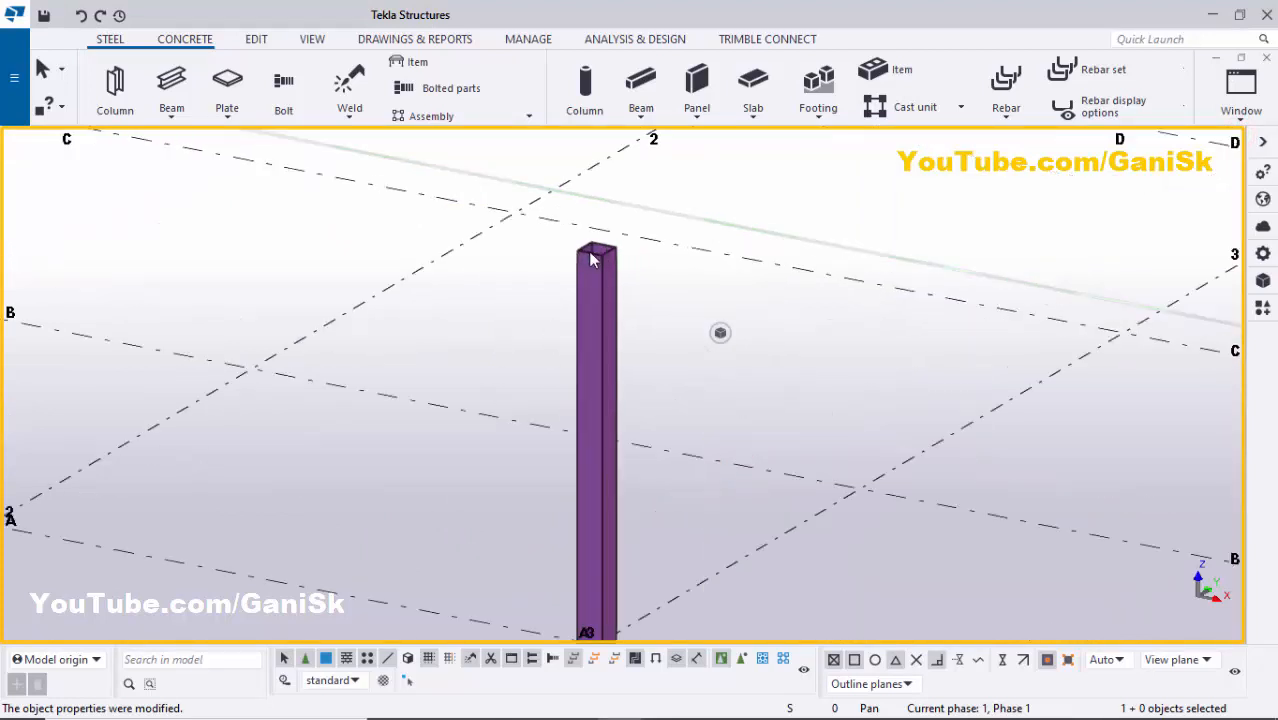
- Open the Applications & components catalog and search it for 1047
{"action": "scroll", "coordinate": [596, 247], "scroll_direction": "down", "scroll_amount": 5}
{"action": "scroll", "coordinate": [596, 435], "scroll_direction": "up", "scroll_amount": 4}
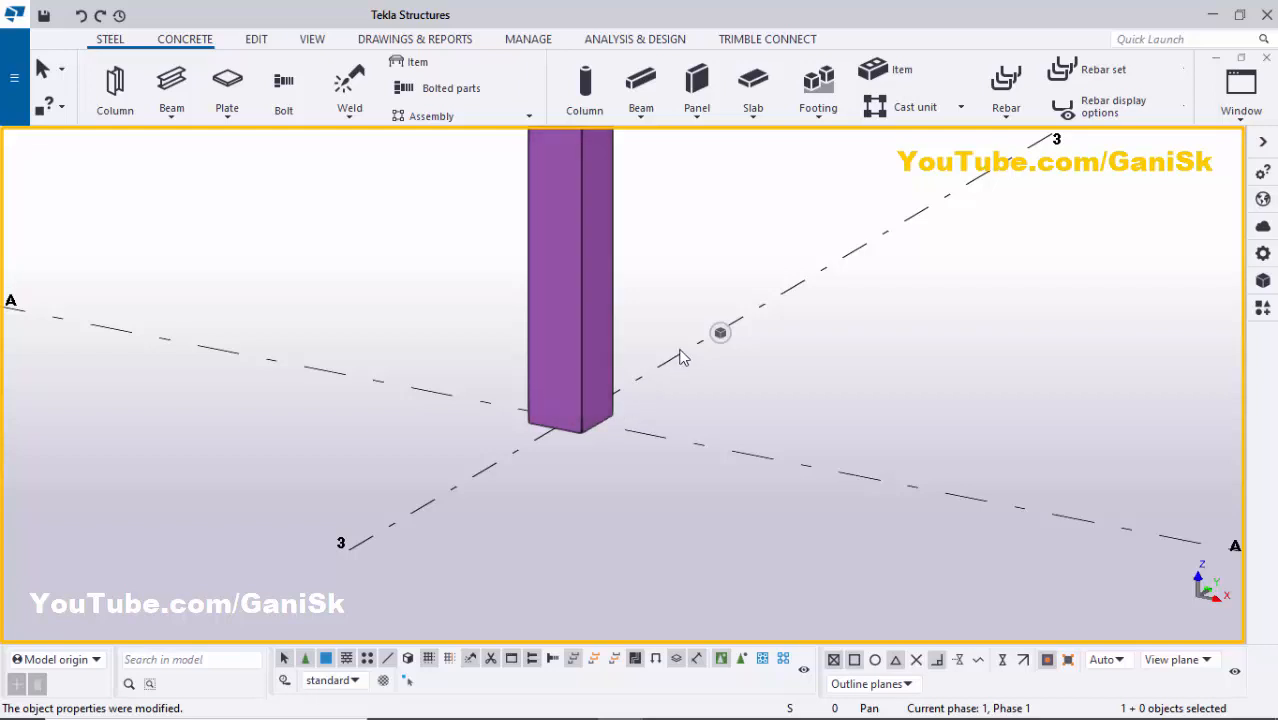
{"action": "key", "text": "ctrl+f"}
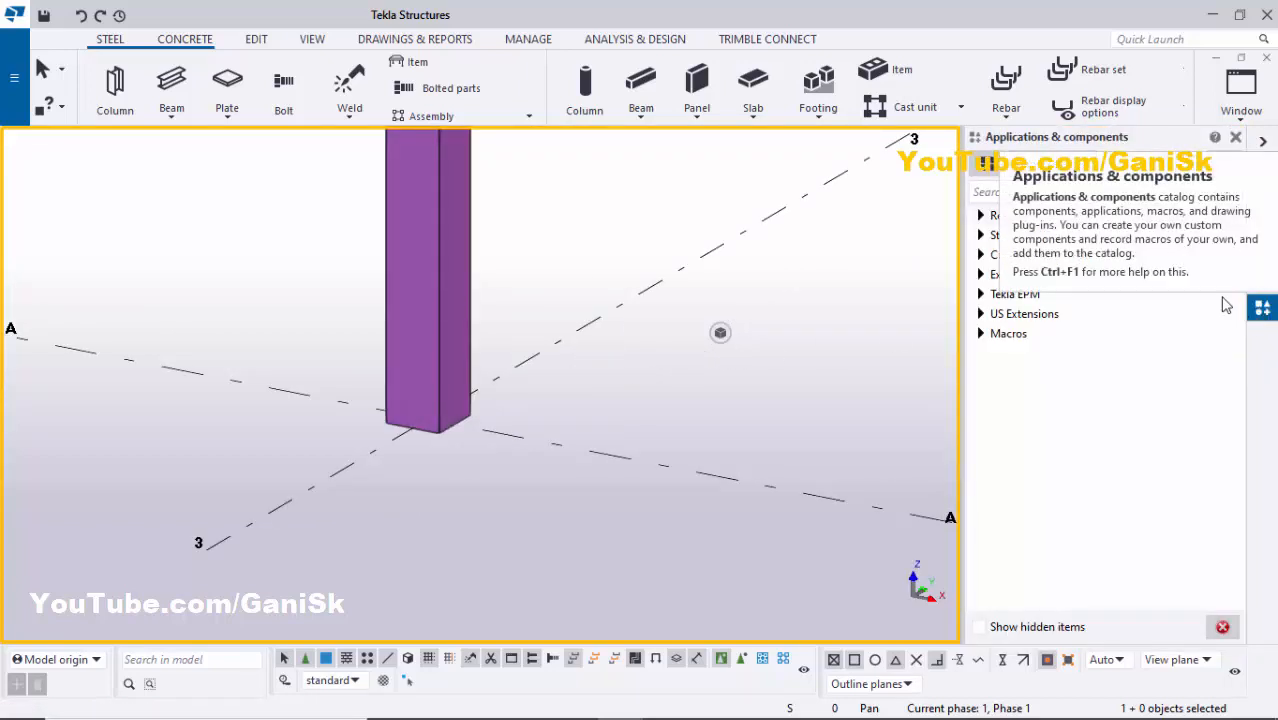
{"action": "left_click", "coordinate": [1019, 192]}
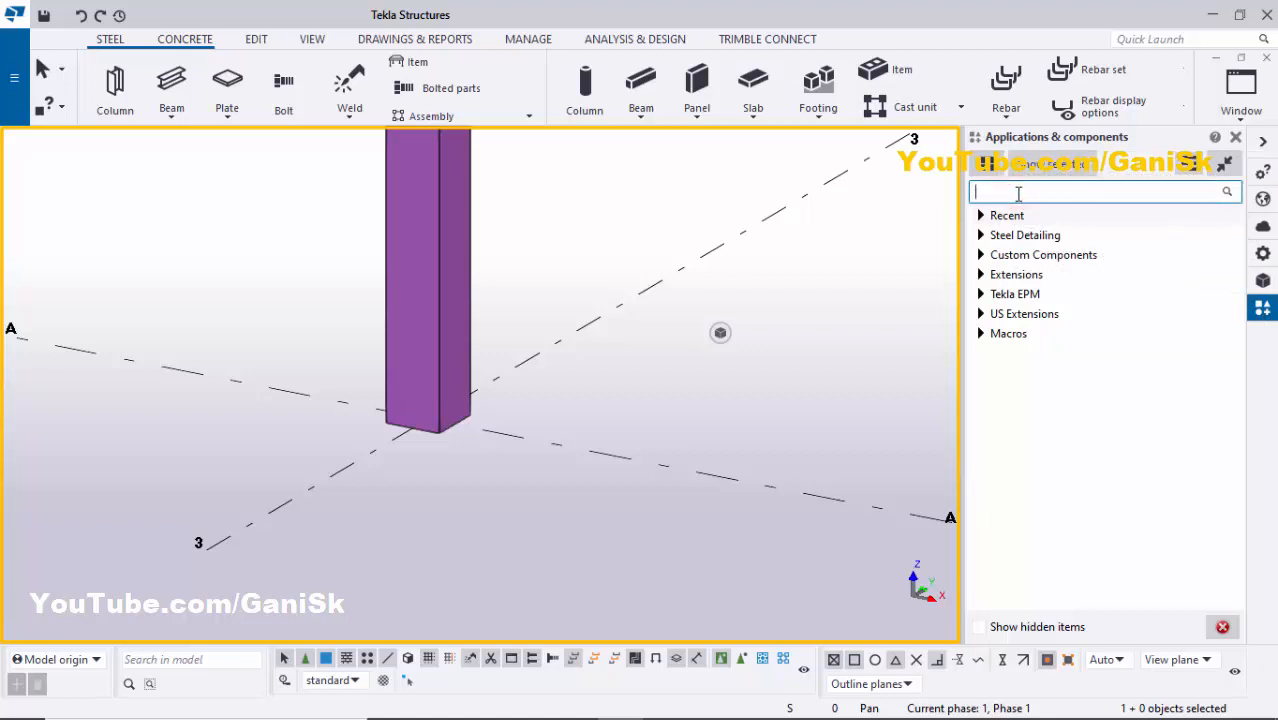
{"action": "key", "text": "Down"}
{"action": "key", "text": "Down"}
{"action": "left_click", "coordinate": [1001, 198]}
{"action": "type", "text": "1047"}
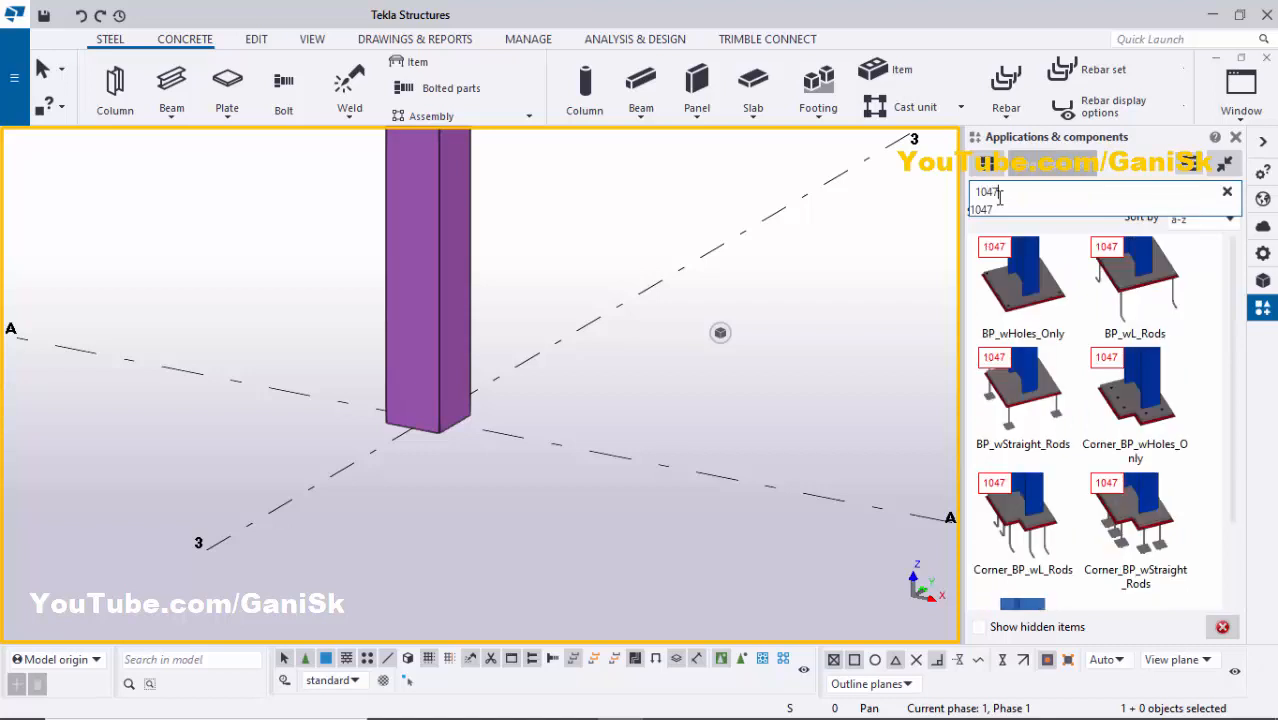
{"action": "scroll", "coordinate": [1022, 295], "scroll_direction": "down", "scroll_amount": 1}
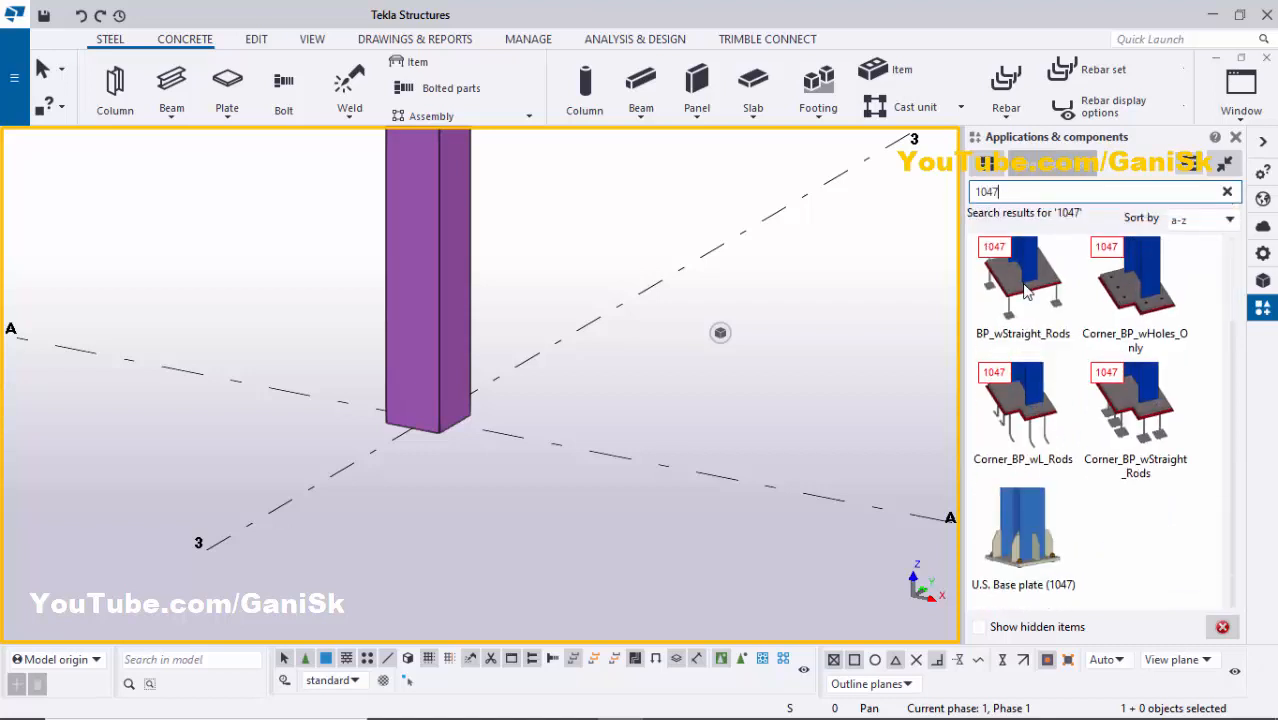
- Add the U.S. Base plate (1047) connection to the purple column at its base point
{"action": "left_click", "coordinate": [1035, 547]}
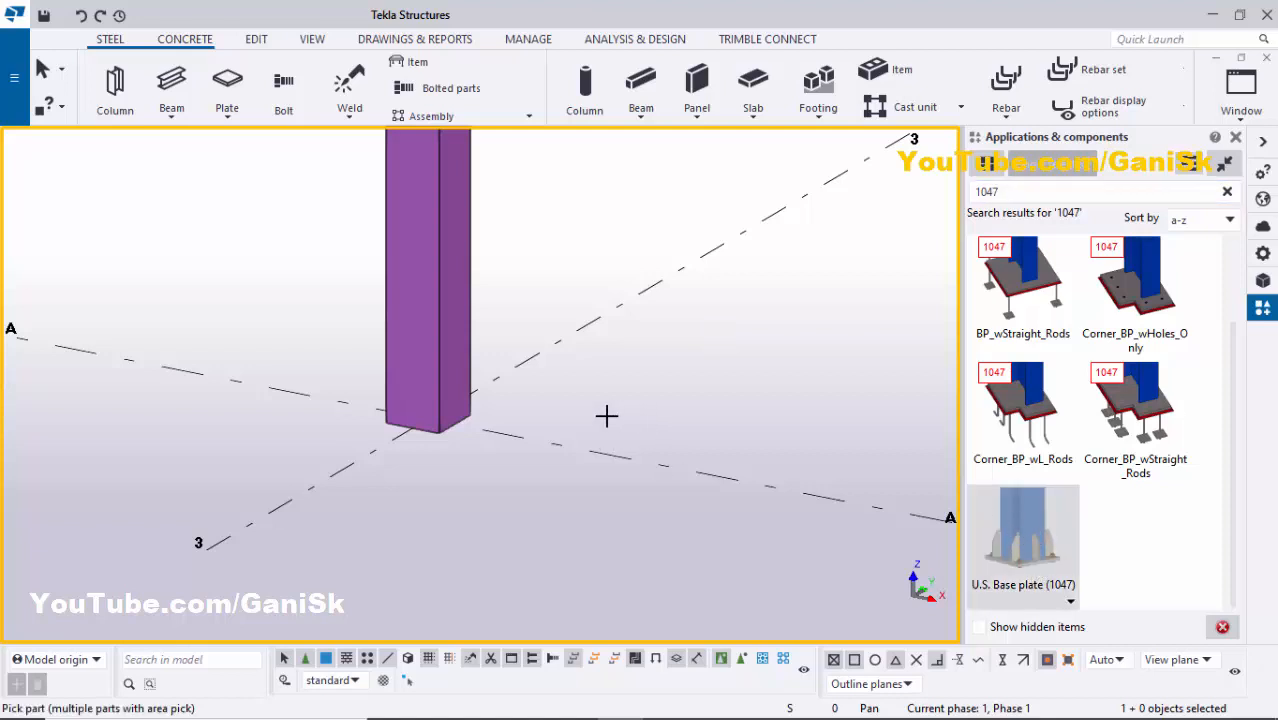
{"action": "scroll", "coordinate": [607, 416], "scroll_direction": "down", "scroll_amount": 2}
{"action": "scroll", "coordinate": [366, 536], "scroll_direction": "down", "scroll_amount": 1}
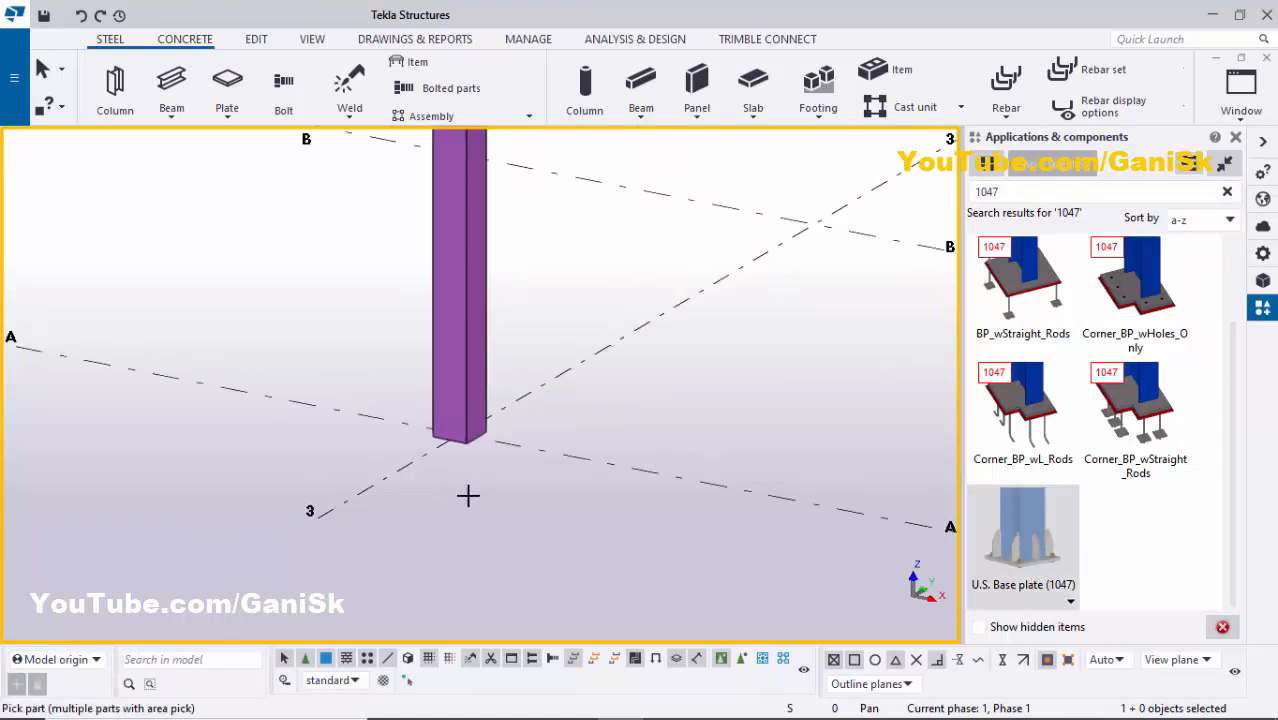
{"action": "scroll", "coordinate": [556, 270], "scroll_direction": "up", "scroll_amount": 2}
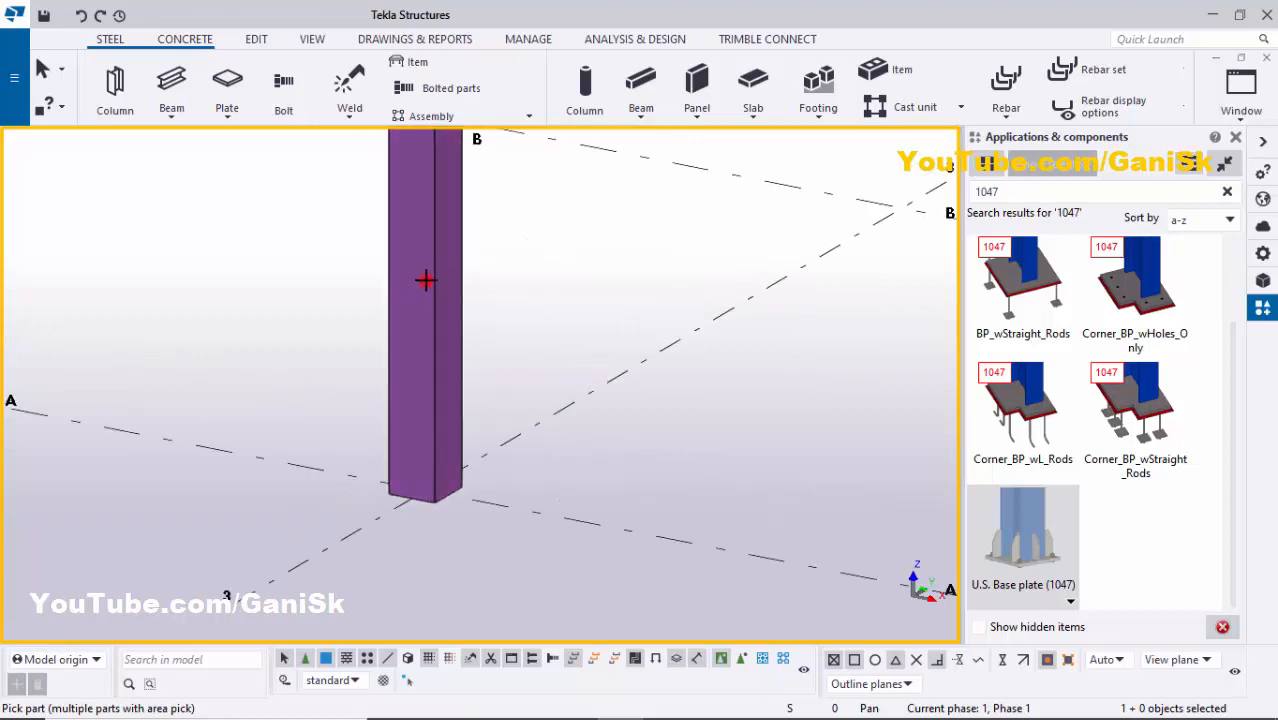
{"action": "left_click", "coordinate": [425, 281]}
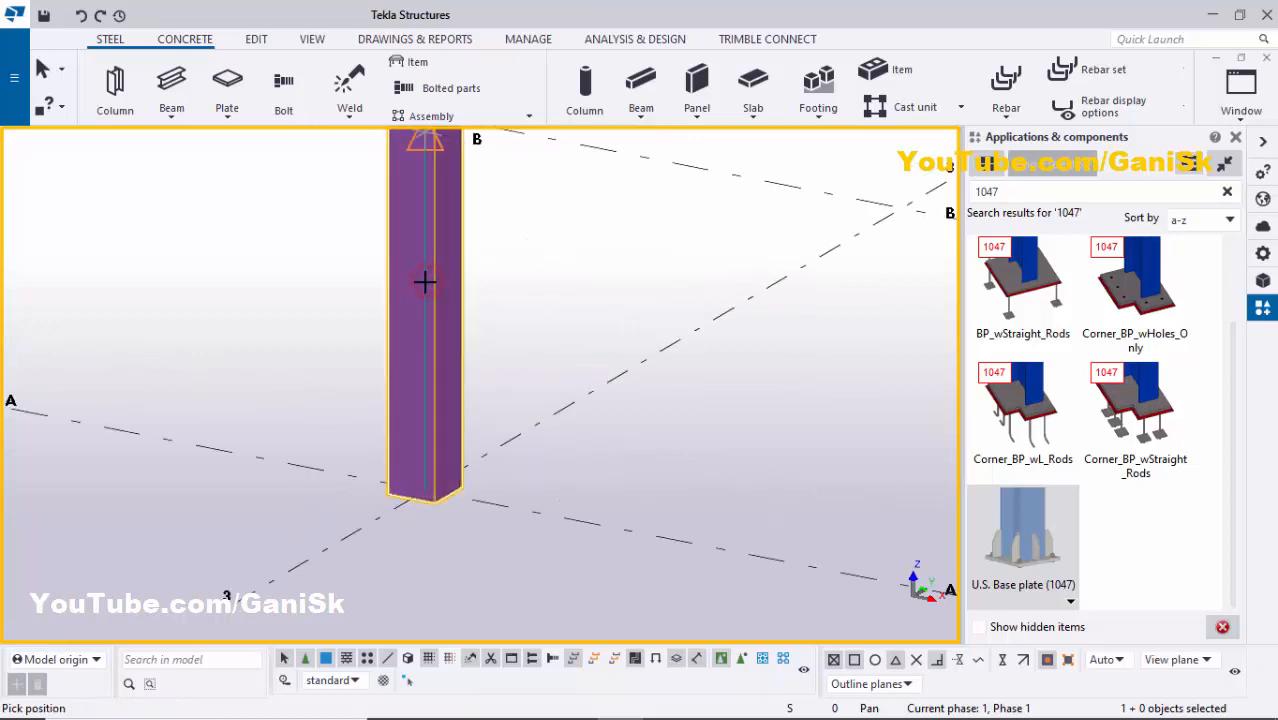
{"action": "left_click", "coordinate": [430, 482]}
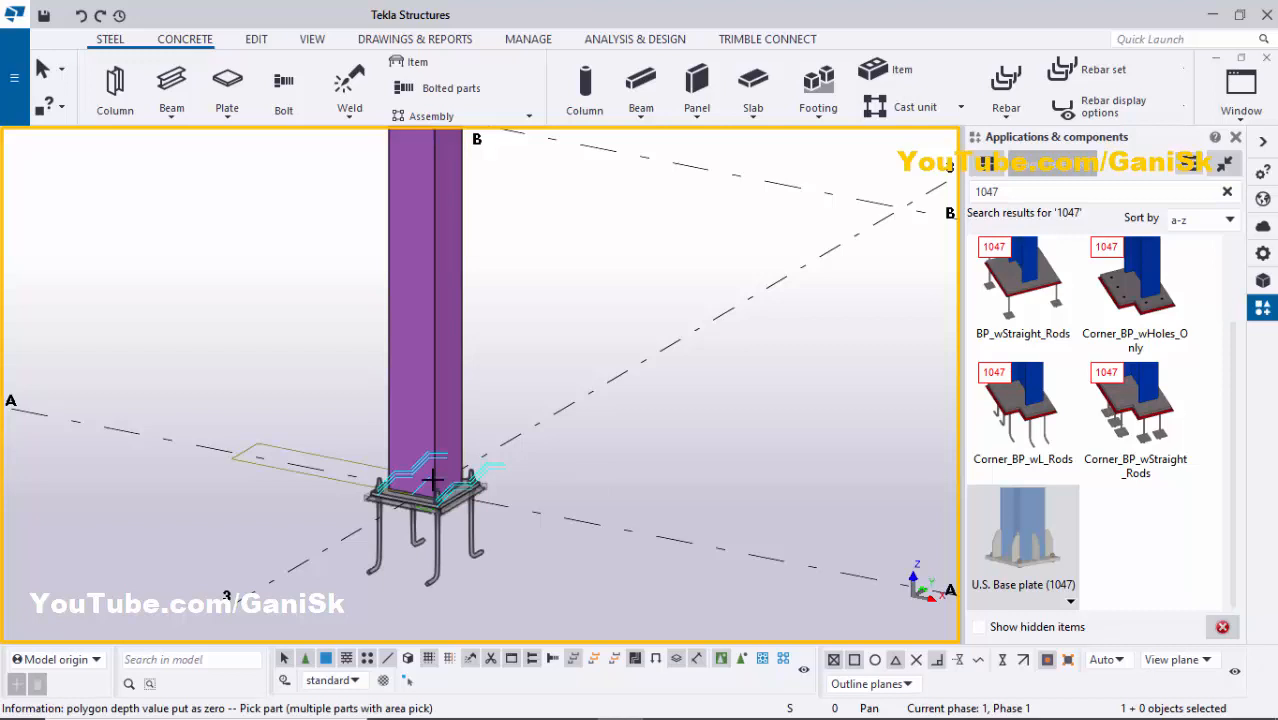
- Close the component catalog, end the connection command and redraw the view
{"action": "left_click", "coordinate": [1236, 137]}
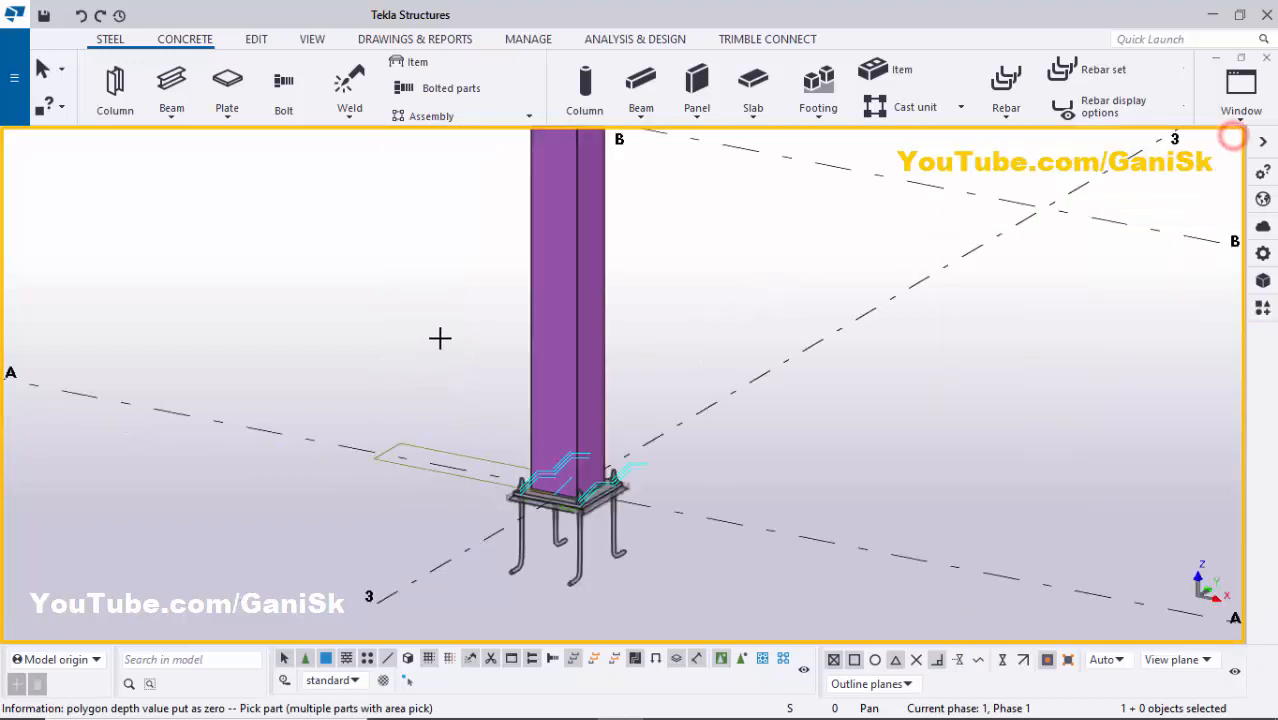
{"action": "right_click", "coordinate": [349, 218]}
{"action": "left_click", "coordinate": [365, 233]}
{"action": "right_click", "coordinate": [347, 207]}
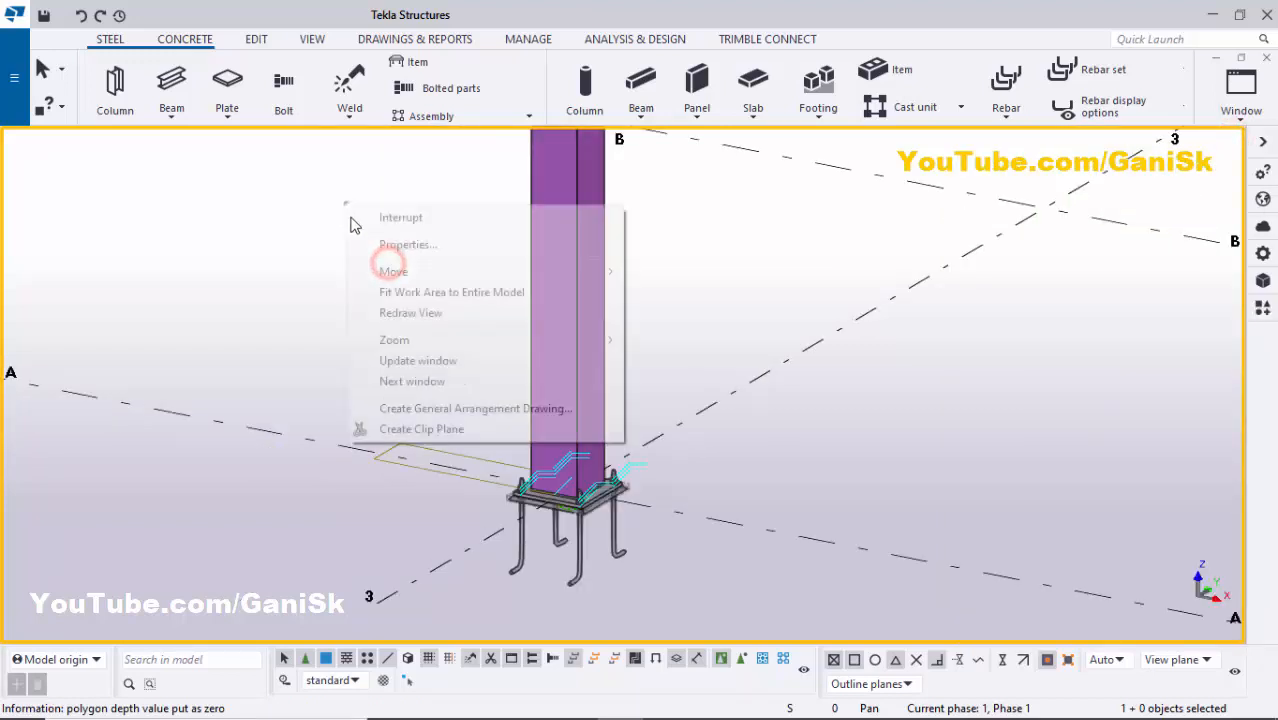
{"action": "left_click", "coordinate": [390, 313]}
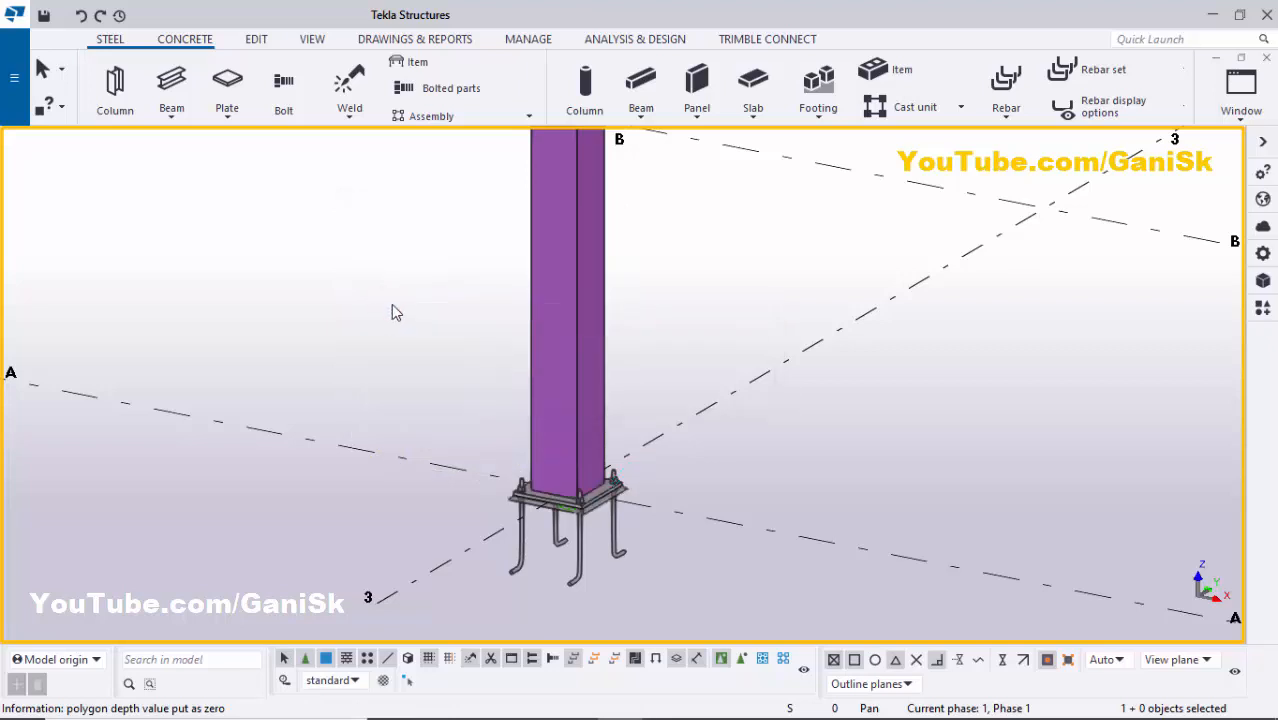
- Examine the base plate, grout and anchor rods at the column's base from several sides
{"action": "scroll", "coordinate": [447, 348], "scroll_direction": "down", "scroll_amount": 2}
{"action": "scroll", "coordinate": [521, 447], "scroll_direction": "up", "scroll_amount": 2}
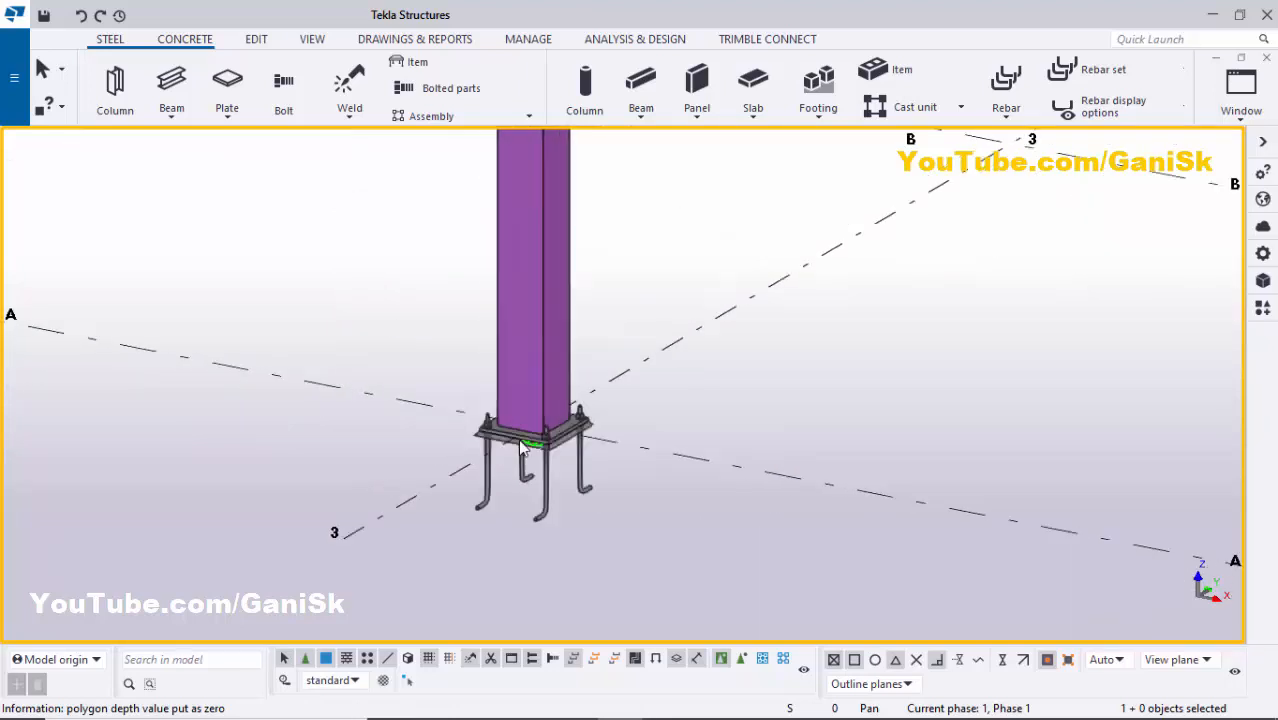
{"action": "scroll", "coordinate": [521, 447], "scroll_direction": "up", "scroll_amount": 3}
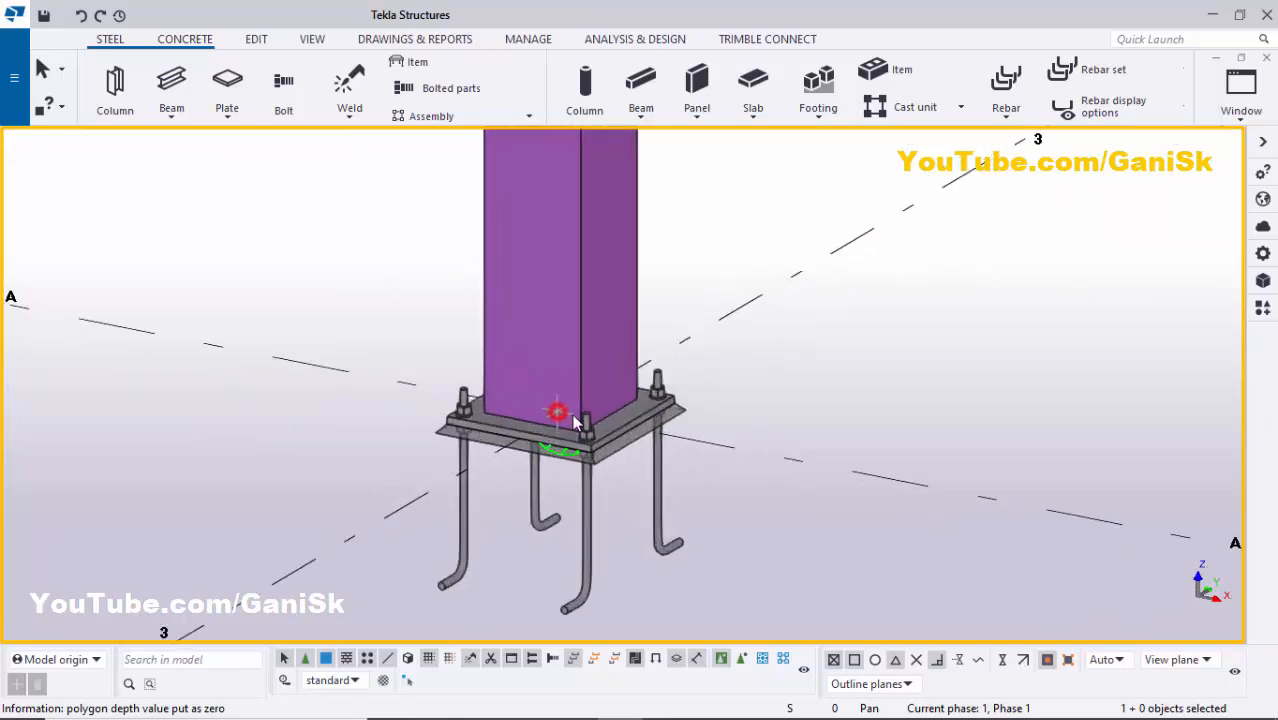
{"action": "scroll", "coordinate": [534, 416], "scroll_direction": "down", "scroll_amount": 2}
{"action": "middle_click_drag", "start_coordinate": [531, 416], "coordinate": [668, 419], "text": "ctrl"}
{"action": "scroll", "coordinate": [508, 425], "scroll_direction": "up", "scroll_amount": 3}
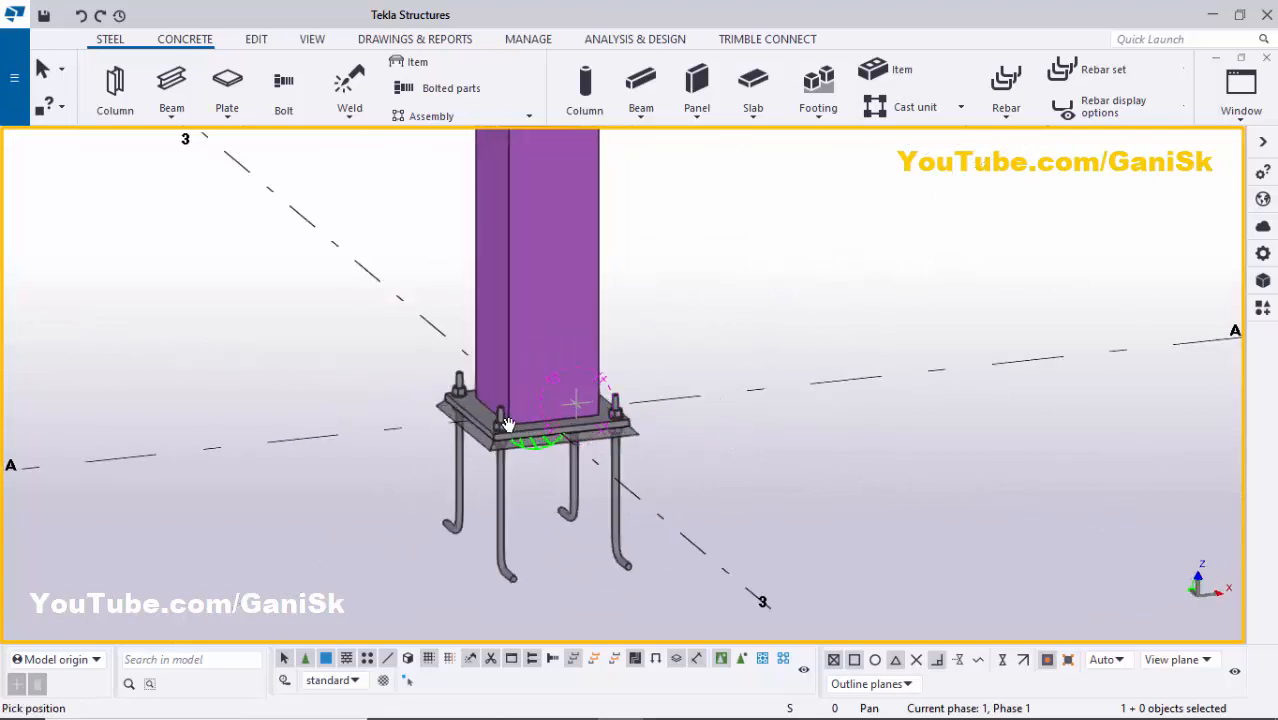
{"action": "middle_click_drag", "start_coordinate": [485, 406], "coordinate": [593, 365], "text": "ctrl"}
{"action": "right_click", "coordinate": [400, 228]}
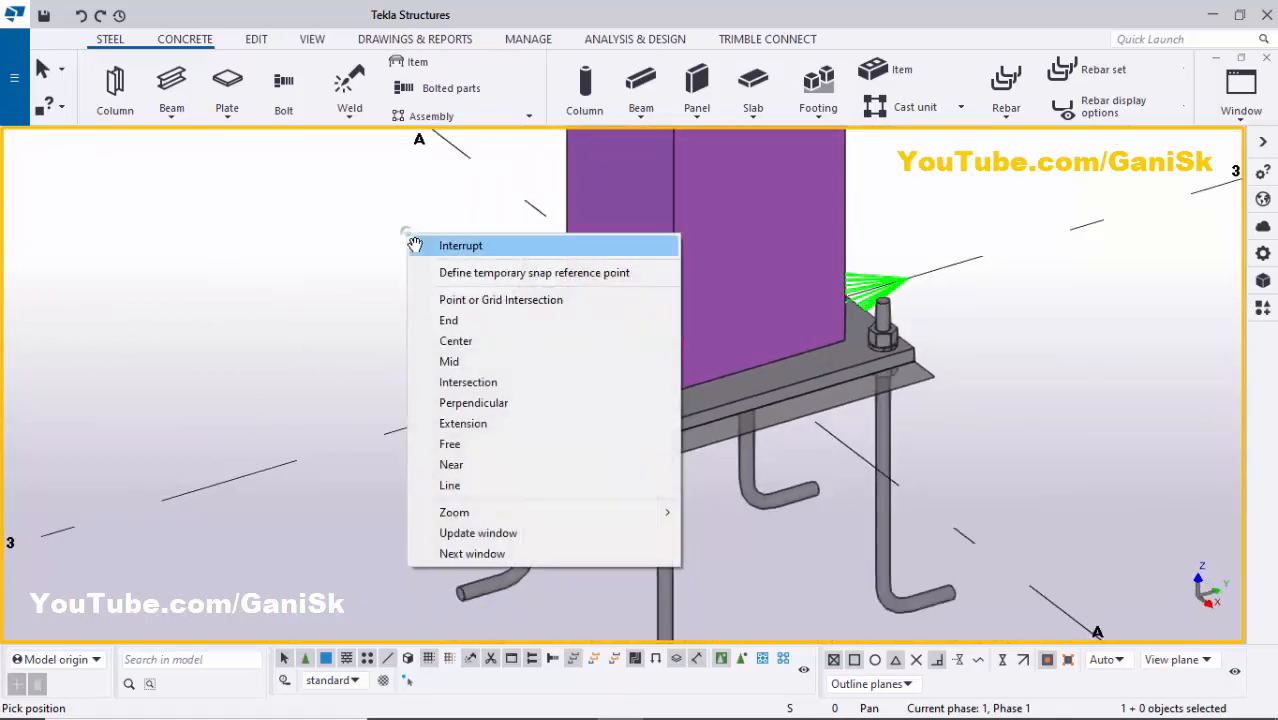
{"action": "left_click", "coordinate": [411, 244]}
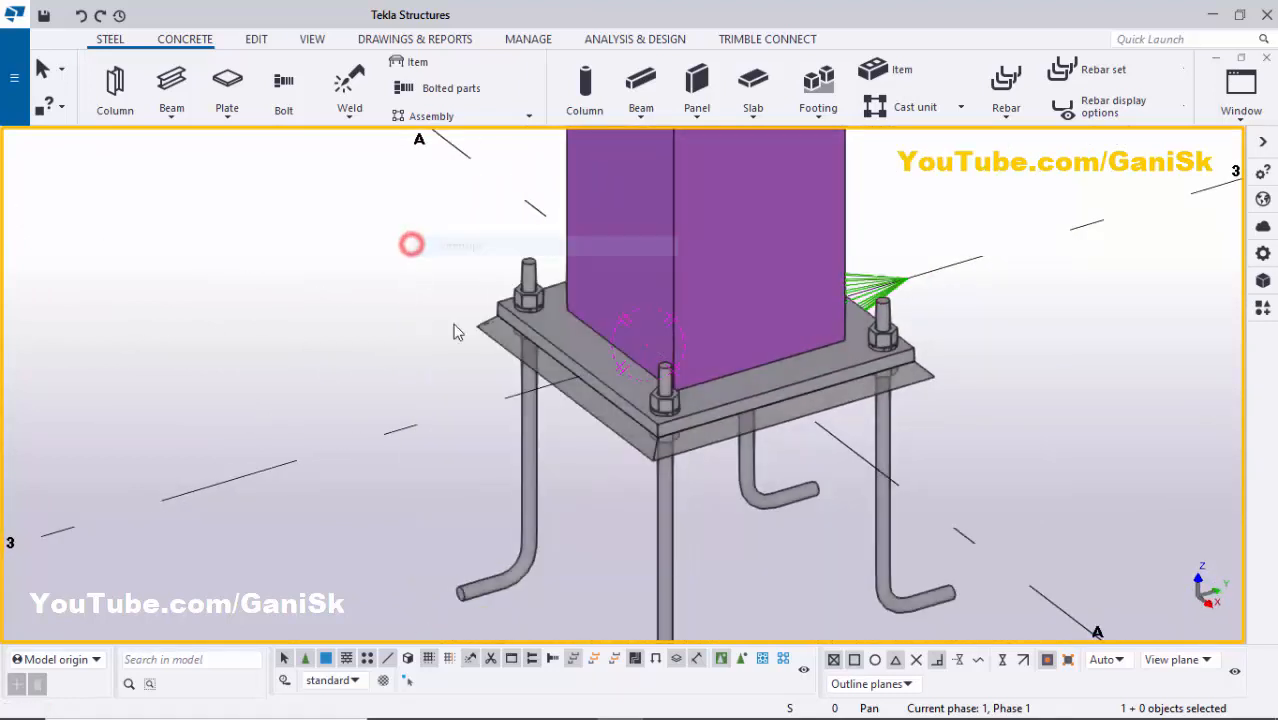
- Open the base plate connection's properties, set the plate thickness to 1/2 and modify the connection
{"action": "double_click", "coordinate": [563, 354]}
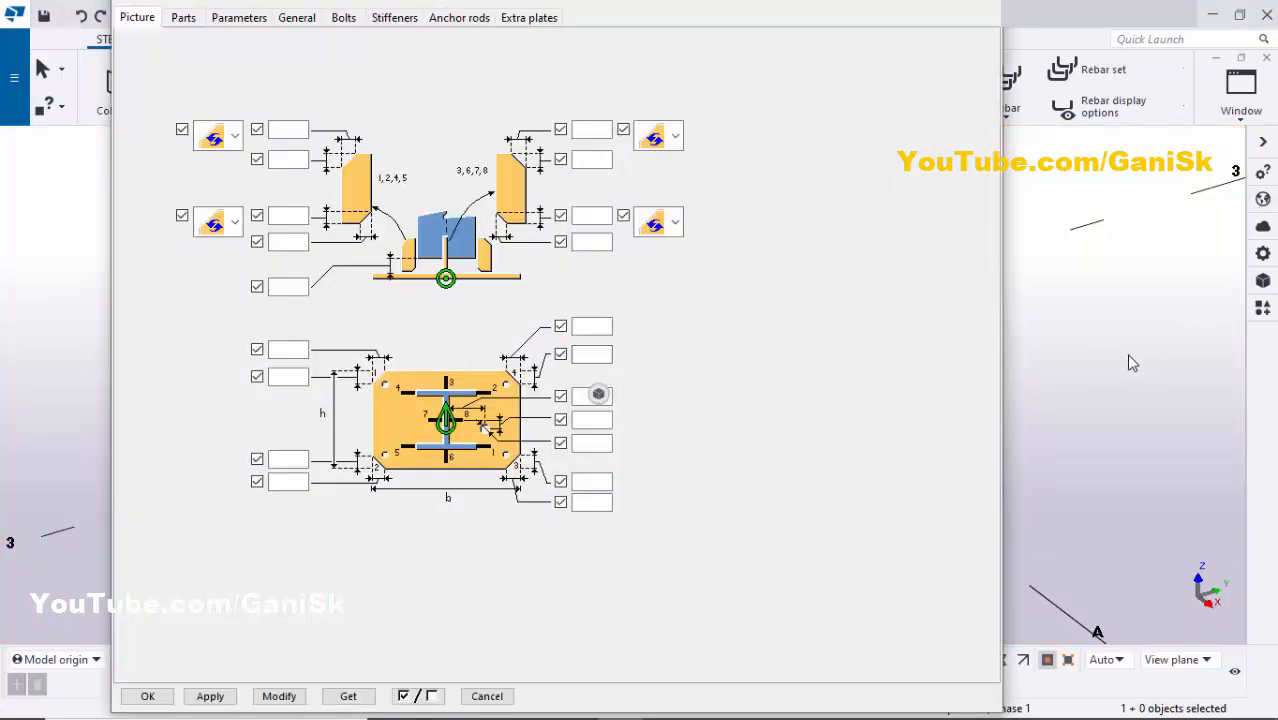
{"action": "scroll", "coordinate": [1132, 363], "scroll_direction": "down", "scroll_amount": 8}
{"action": "scroll", "coordinate": [1115, 372], "scroll_direction": "up", "scroll_amount": 3}
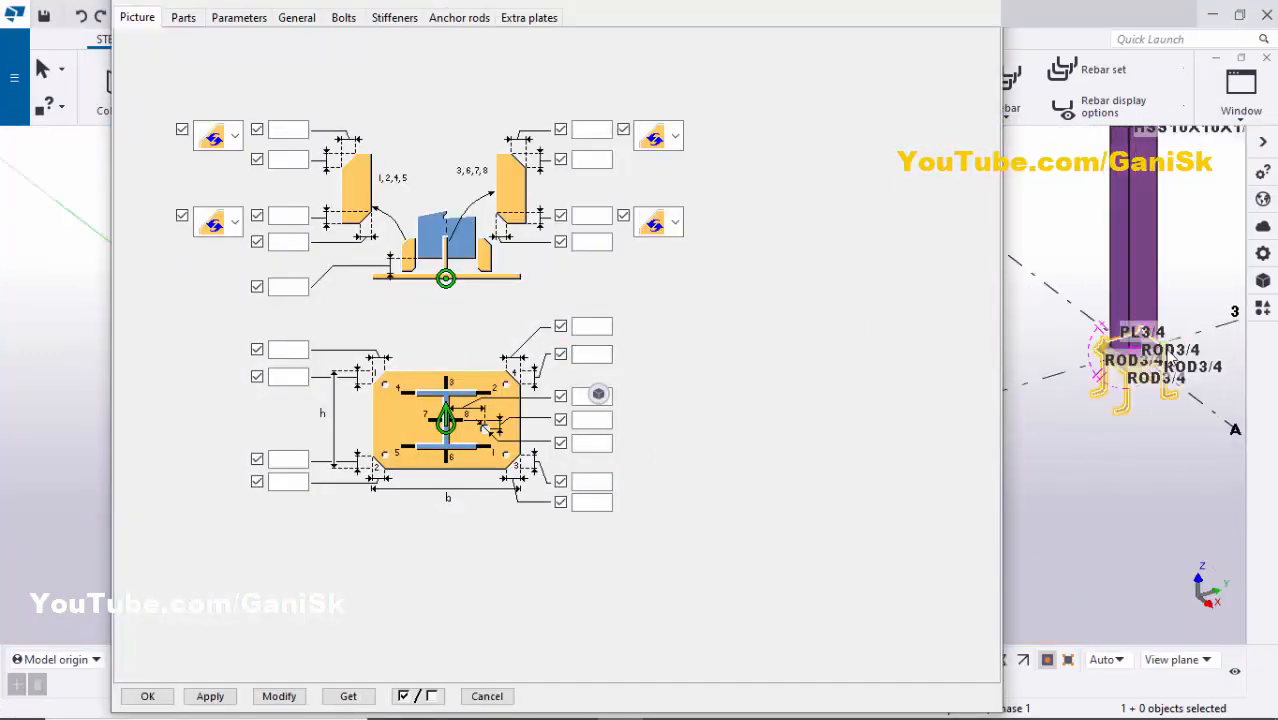
{"action": "scroll", "coordinate": [1160, 365], "scroll_direction": "up", "scroll_amount": 5}
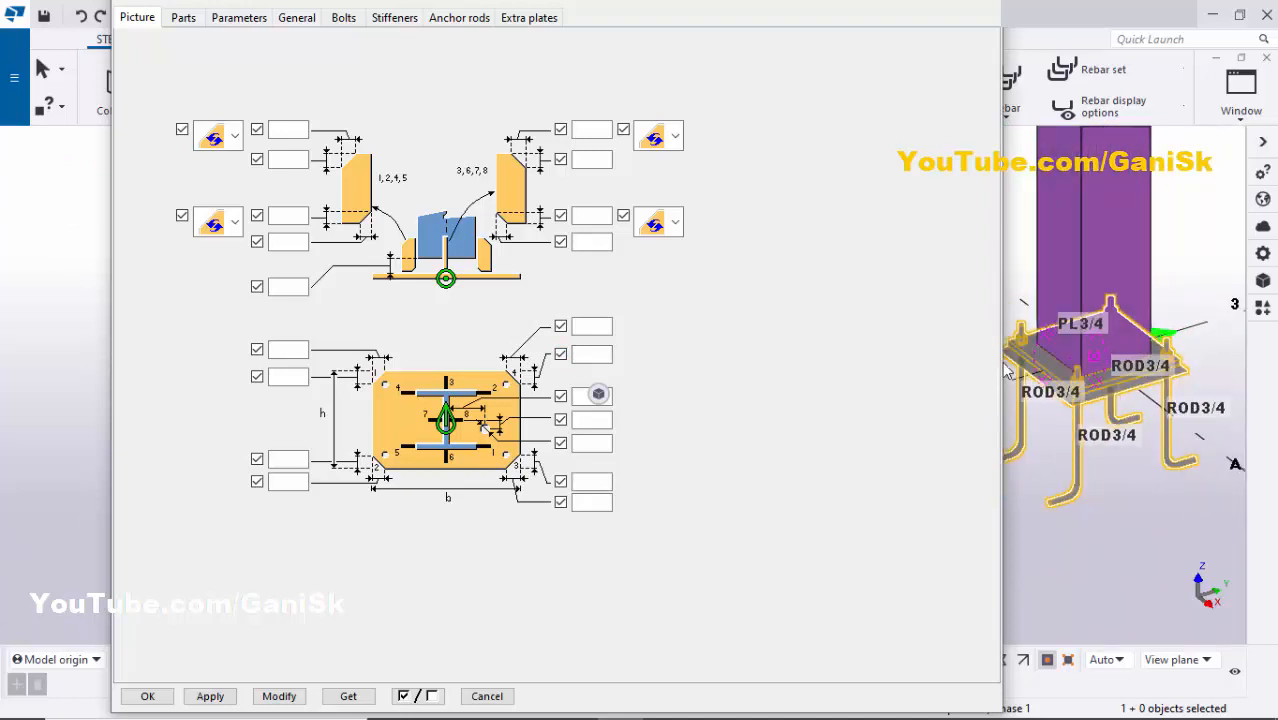
{"action": "scroll", "coordinate": [1018, 363], "scroll_direction": "up", "scroll_amount": 6}
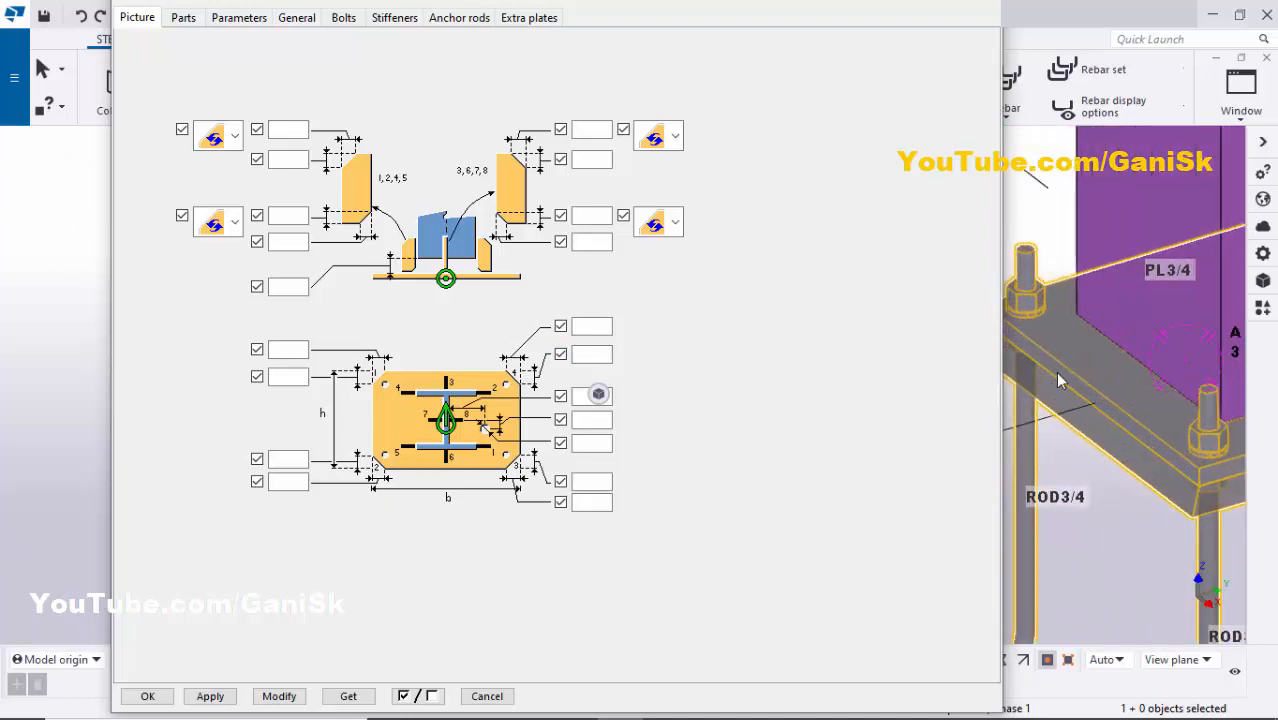
{"action": "left_click", "coordinate": [183, 20]}
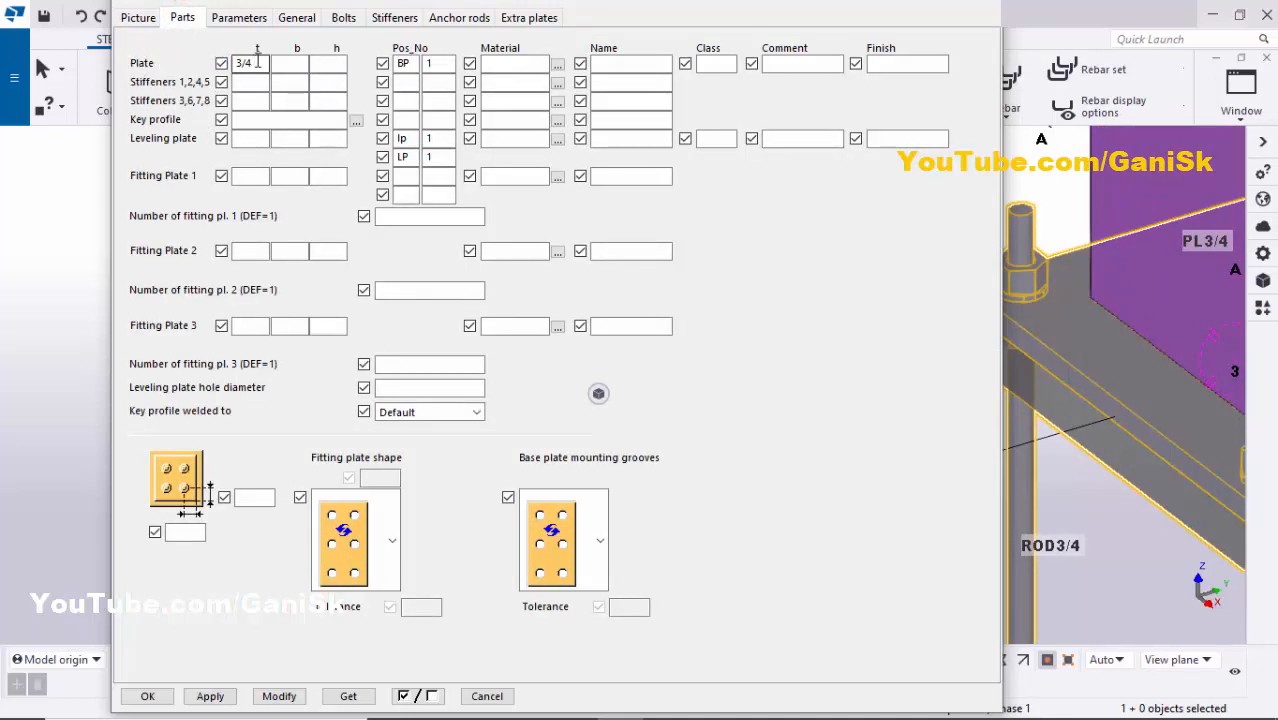
{"action": "left_click_drag", "start_coordinate": [257, 62], "coordinate": [157, 90]}
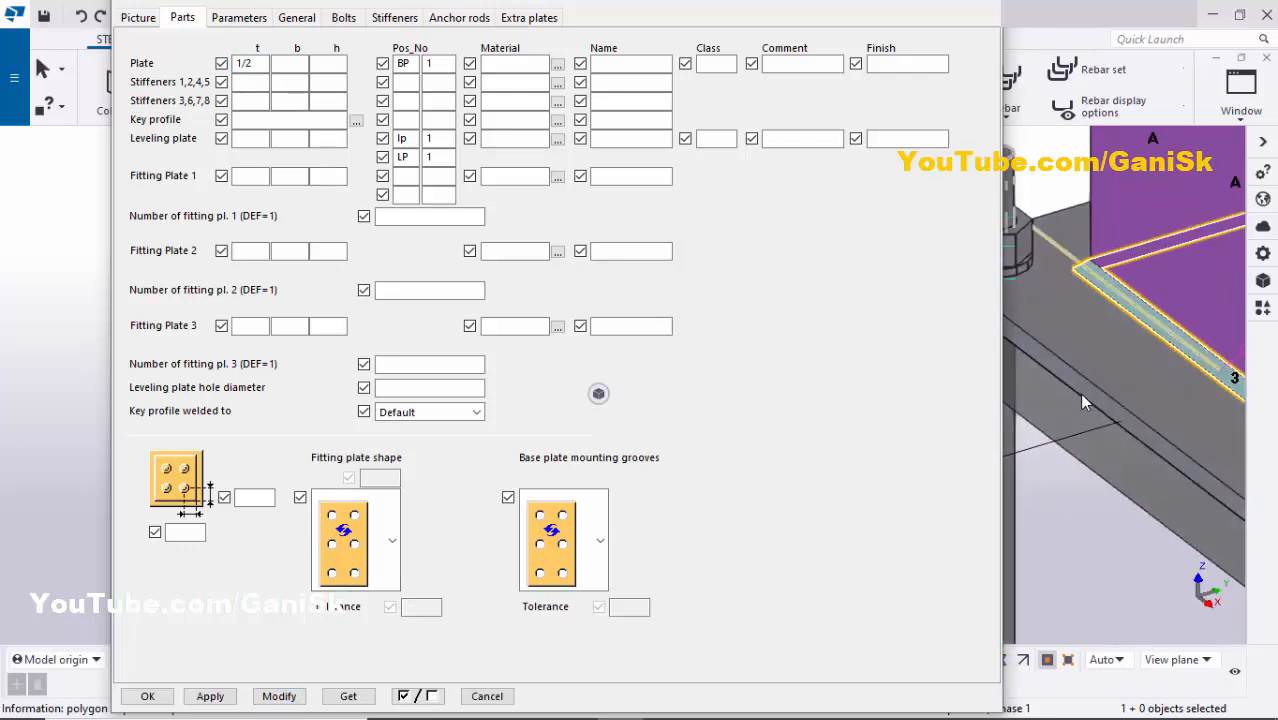
- Set the anchor rod profile to ROD5/8 with a 5/8 in diameter and modify the connection
{"action": "left_click", "coordinate": [452, 20]}
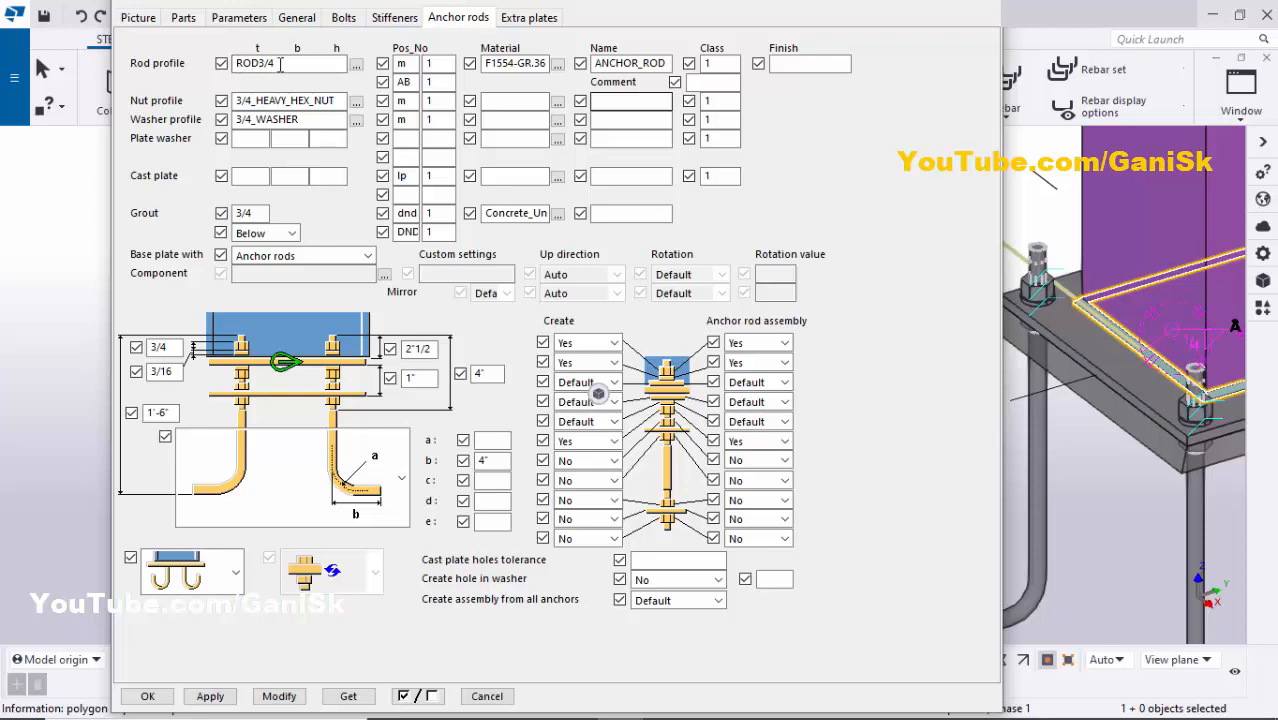
{"action": "left_click", "coordinate": [357, 66]}
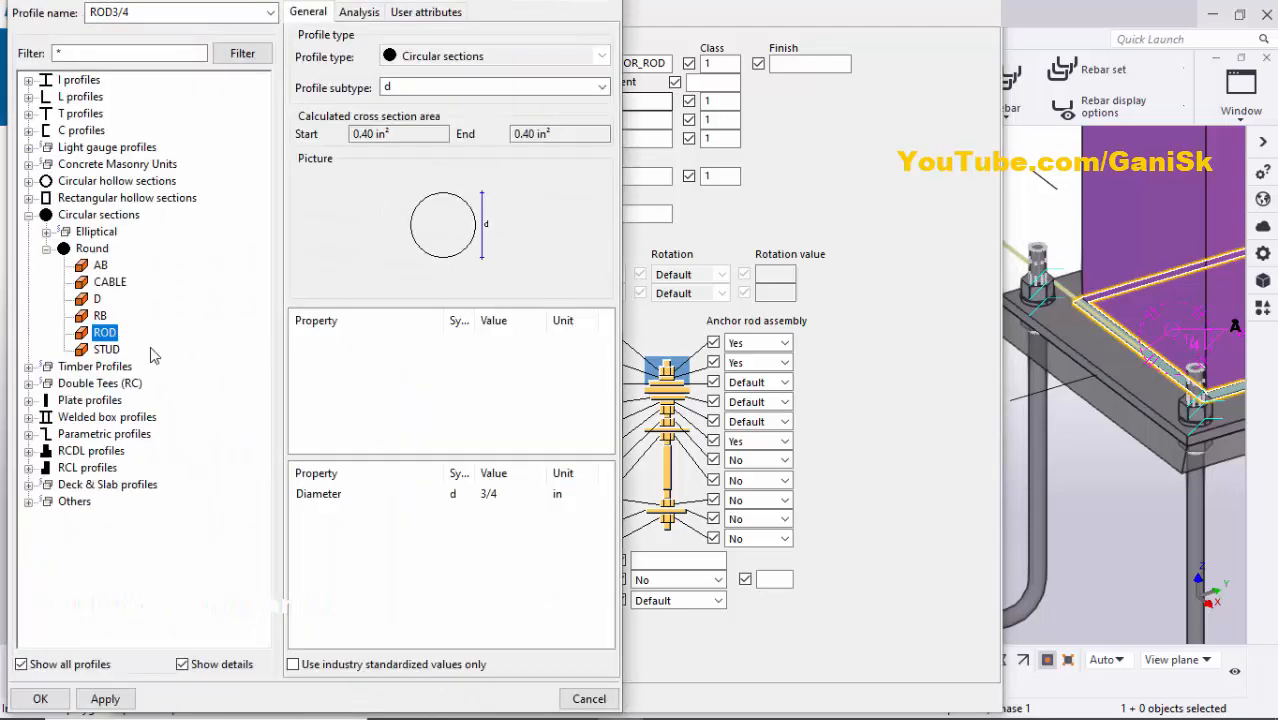
{"action": "left_click", "coordinate": [495, 494]}
{"action": "left_click", "coordinate": [505, 495]}
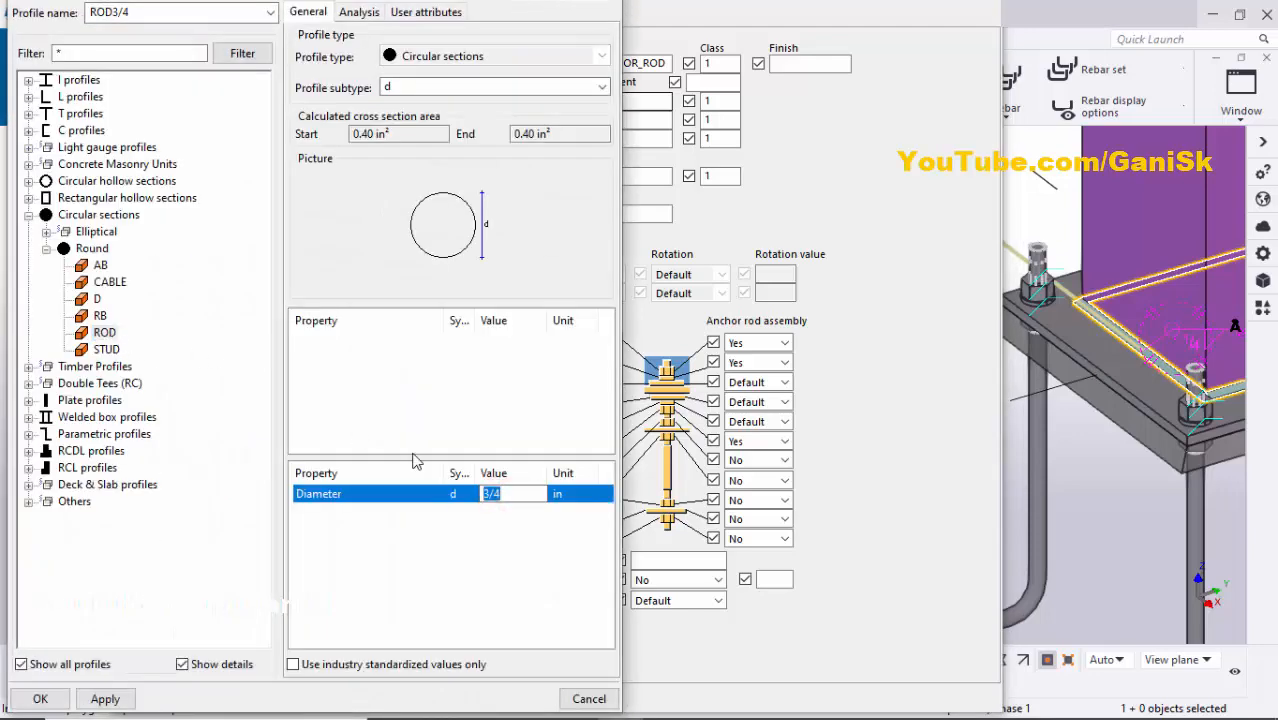
{"action": "left_click", "coordinate": [105, 699]}
{"action": "left_click", "coordinate": [40, 699]}
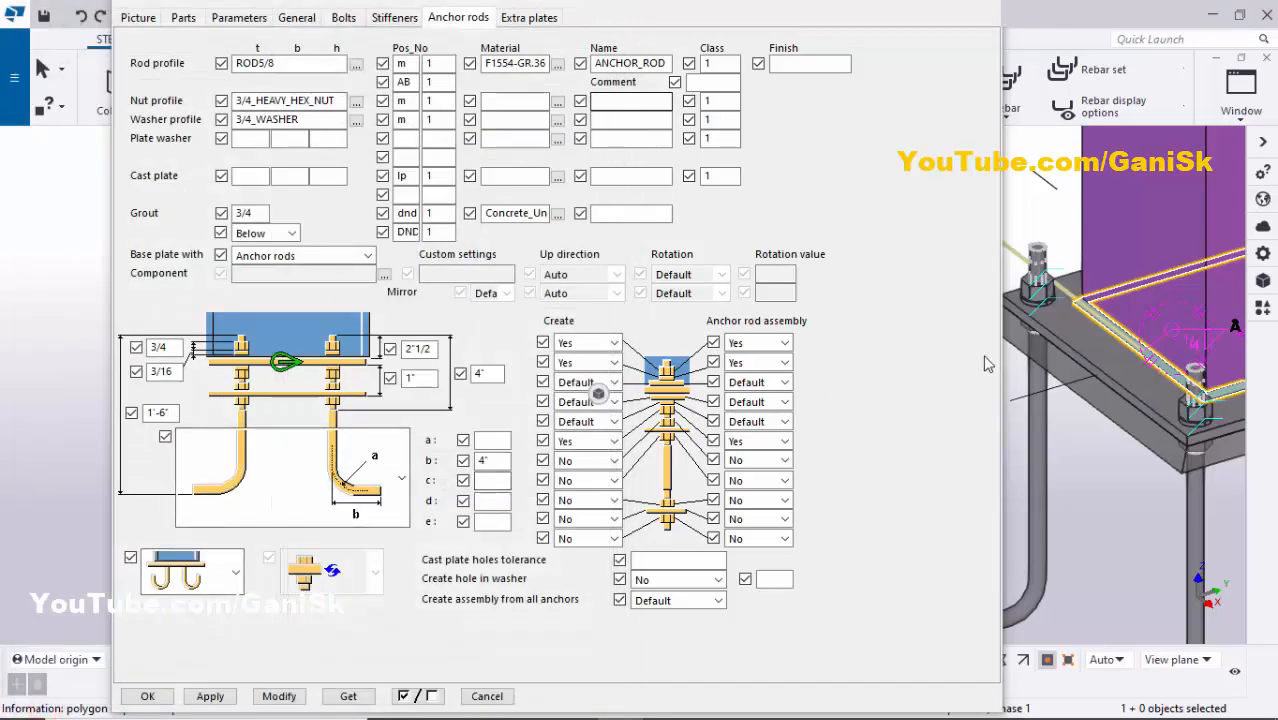
{"action": "left_click", "coordinate": [279, 696]}
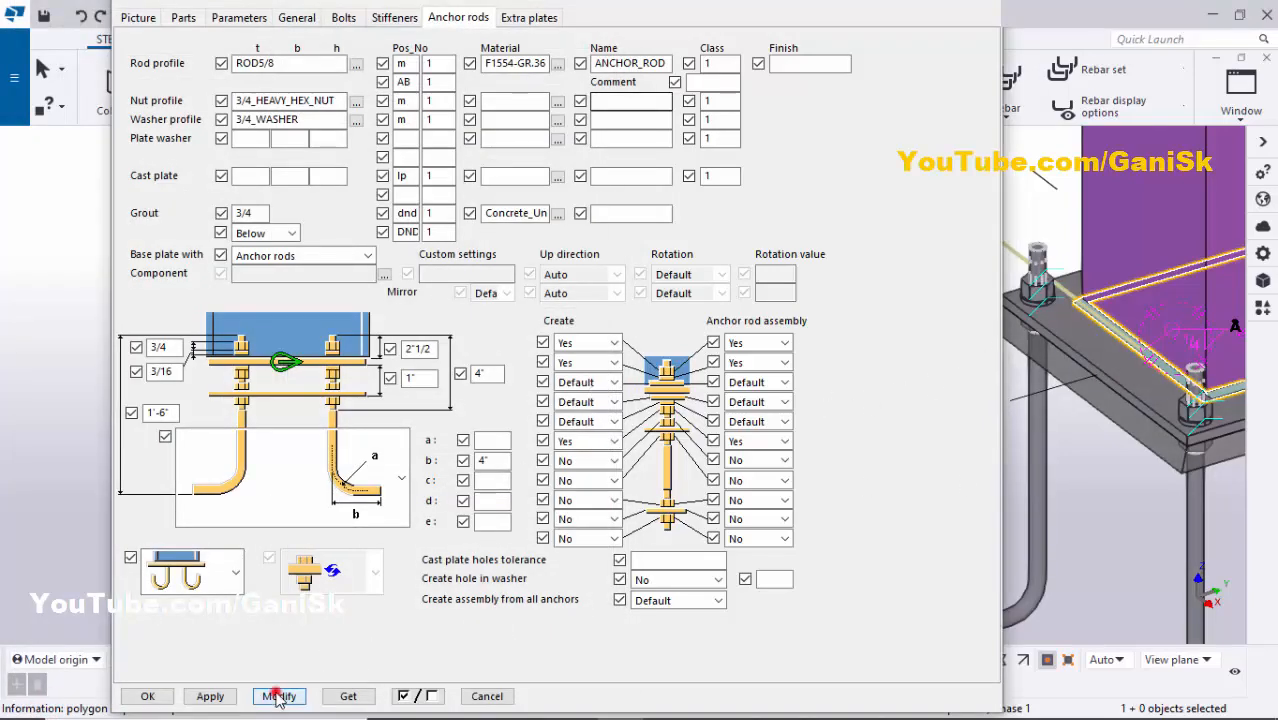
- Change the anchor rods' nut profile to 5/8_HEAVY_HEX_NUT from the heavy hex nut profiles
{"action": "scroll", "coordinate": [1031, 265], "scroll_direction": "up", "scroll_amount": 4}
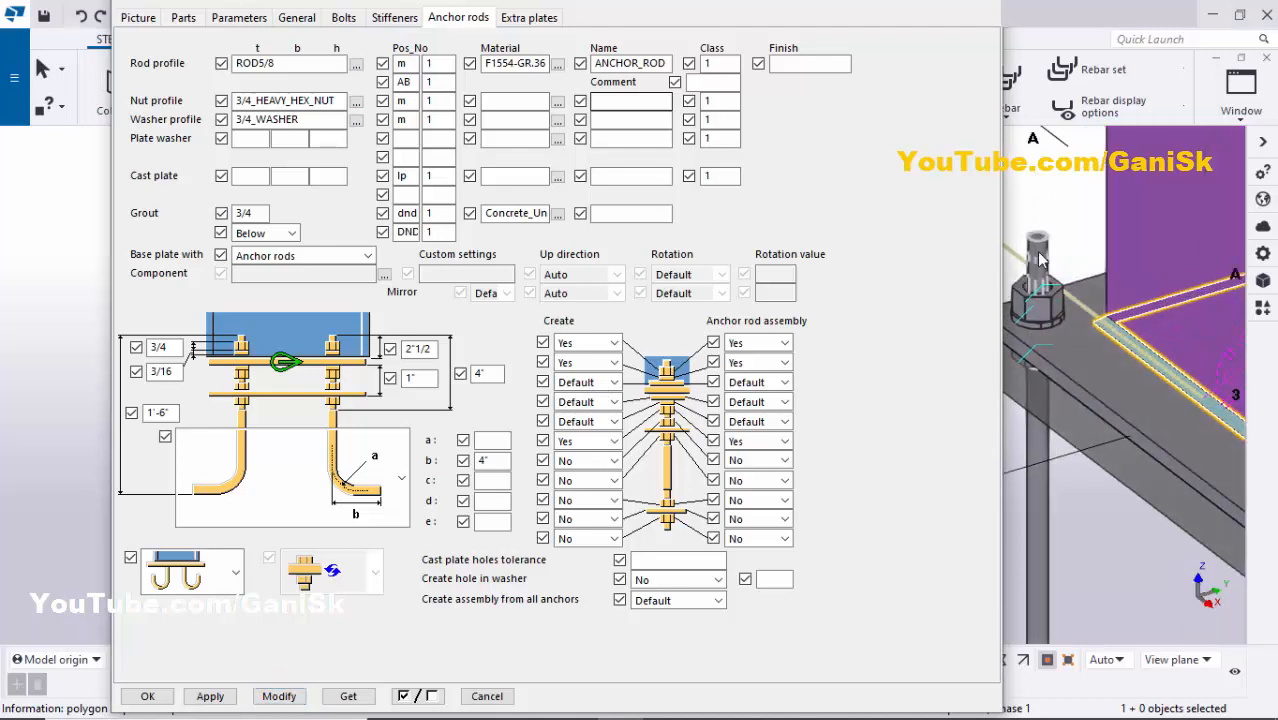
{"action": "scroll", "coordinate": [1040, 256], "scroll_direction": "up", "scroll_amount": 1}
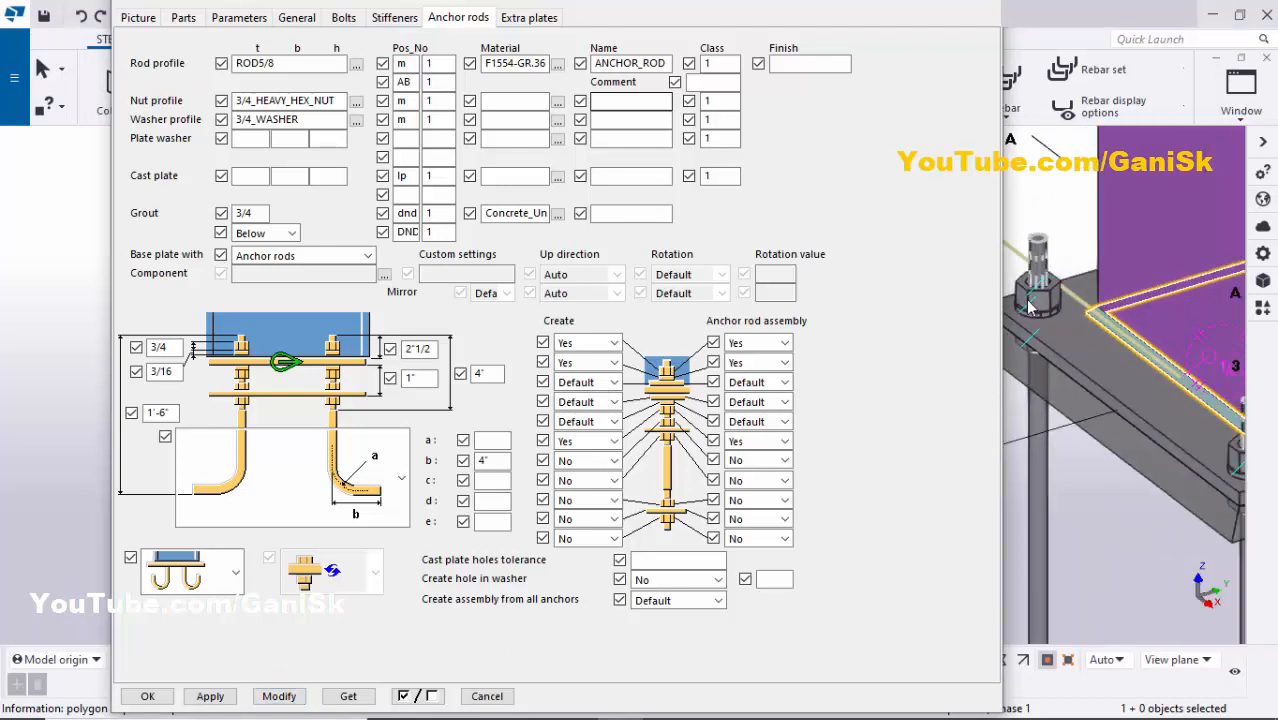
{"action": "left_click", "coordinate": [355, 104]}
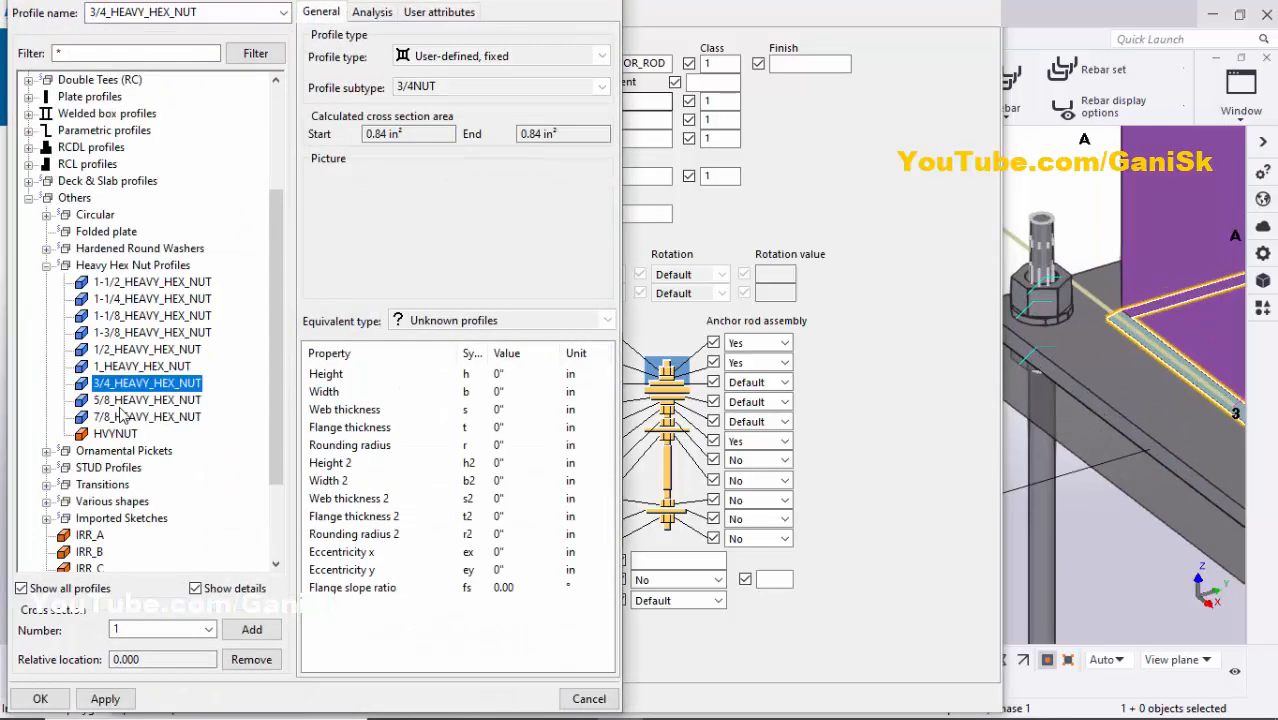
{"action": "left_click", "coordinate": [130, 402]}
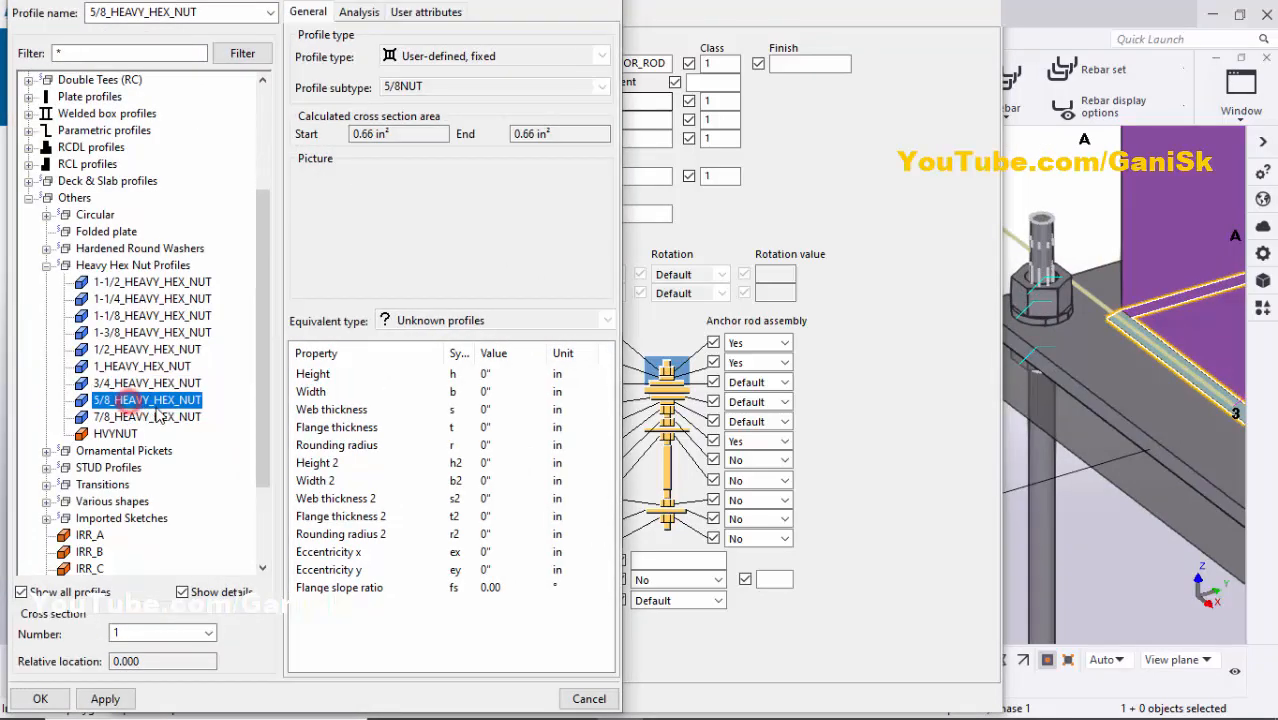
{"action": "left_click", "coordinate": [103, 699]}
{"action": "left_click", "coordinate": [40, 699]}
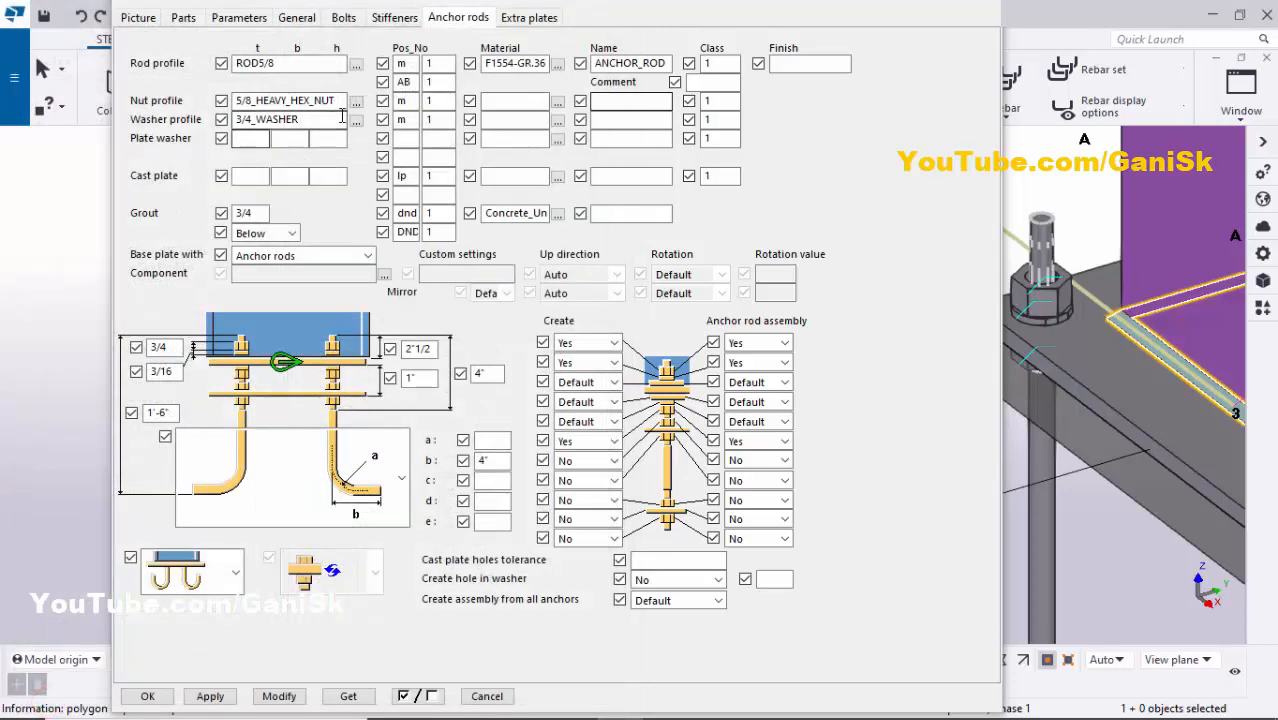
- Change the anchor rods' washer profile to 5/8_WASHER from the hardened round washers and modify the connection
{"action": "left_click", "coordinate": [355, 120]}
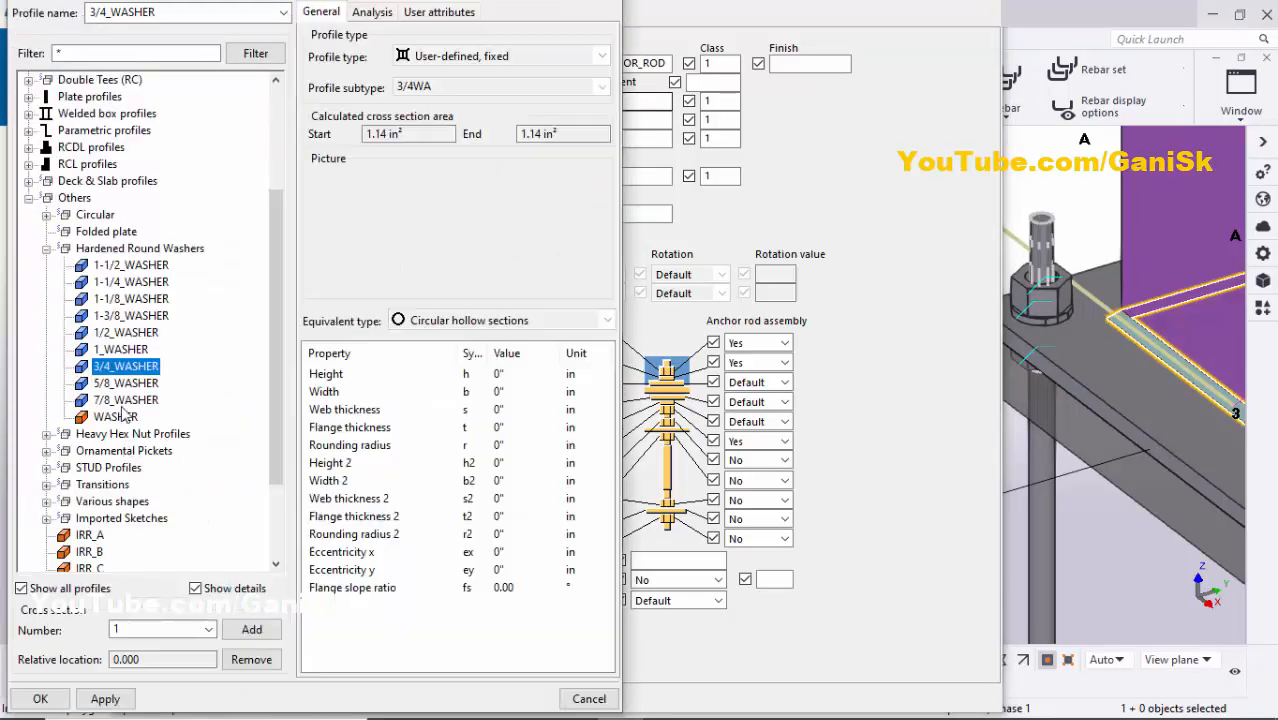
{"action": "left_click", "coordinate": [126, 384]}
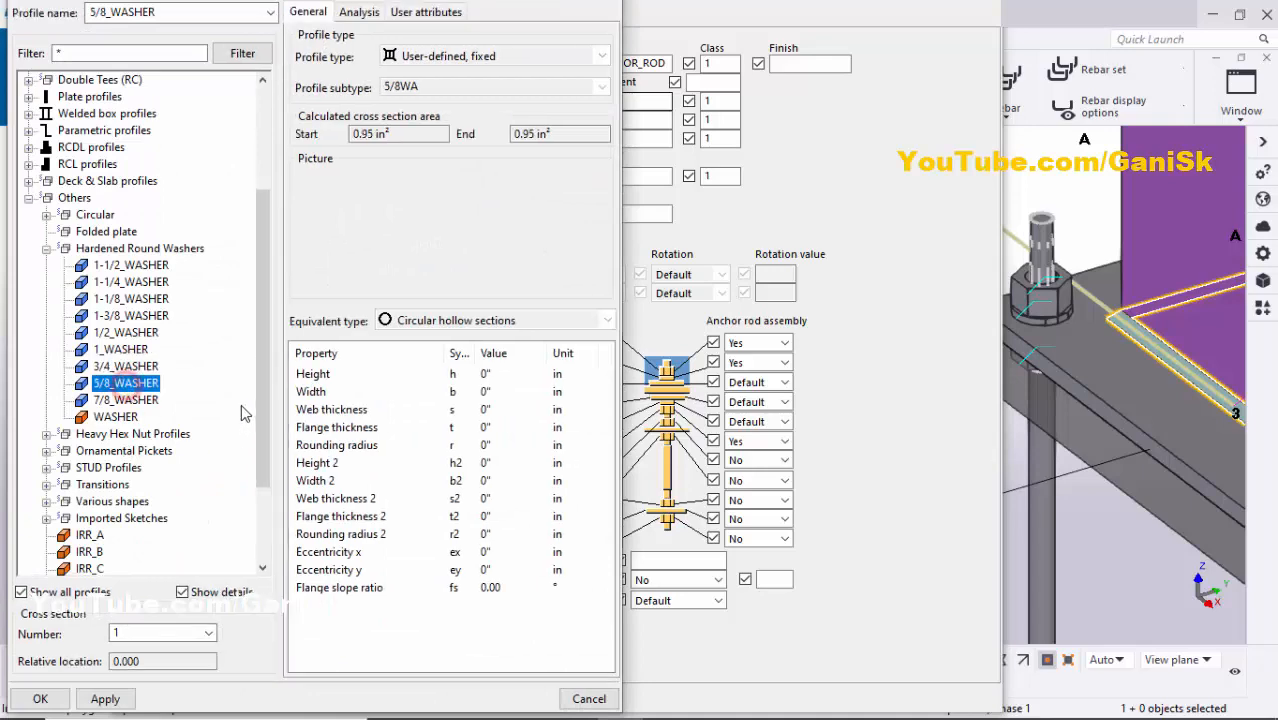
{"action": "left_click", "coordinate": [104, 699]}
{"action": "left_click", "coordinate": [42, 699]}
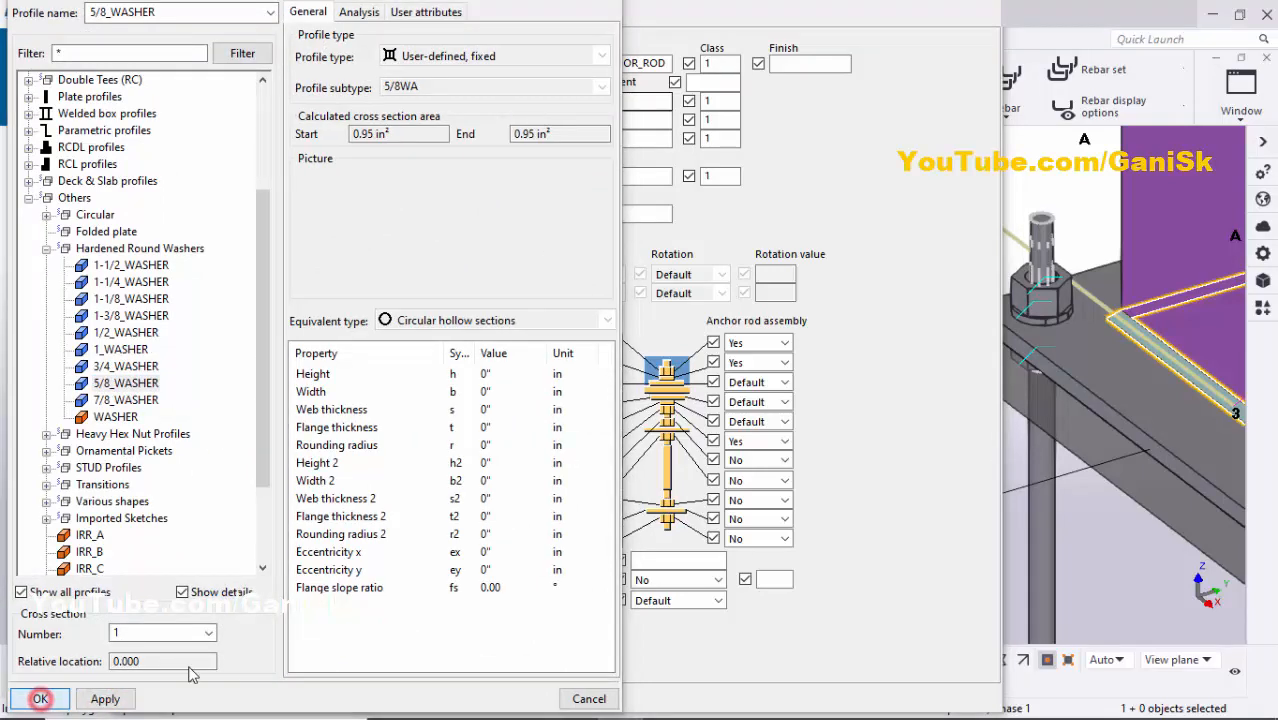
{"action": "left_click", "coordinate": [279, 696]}
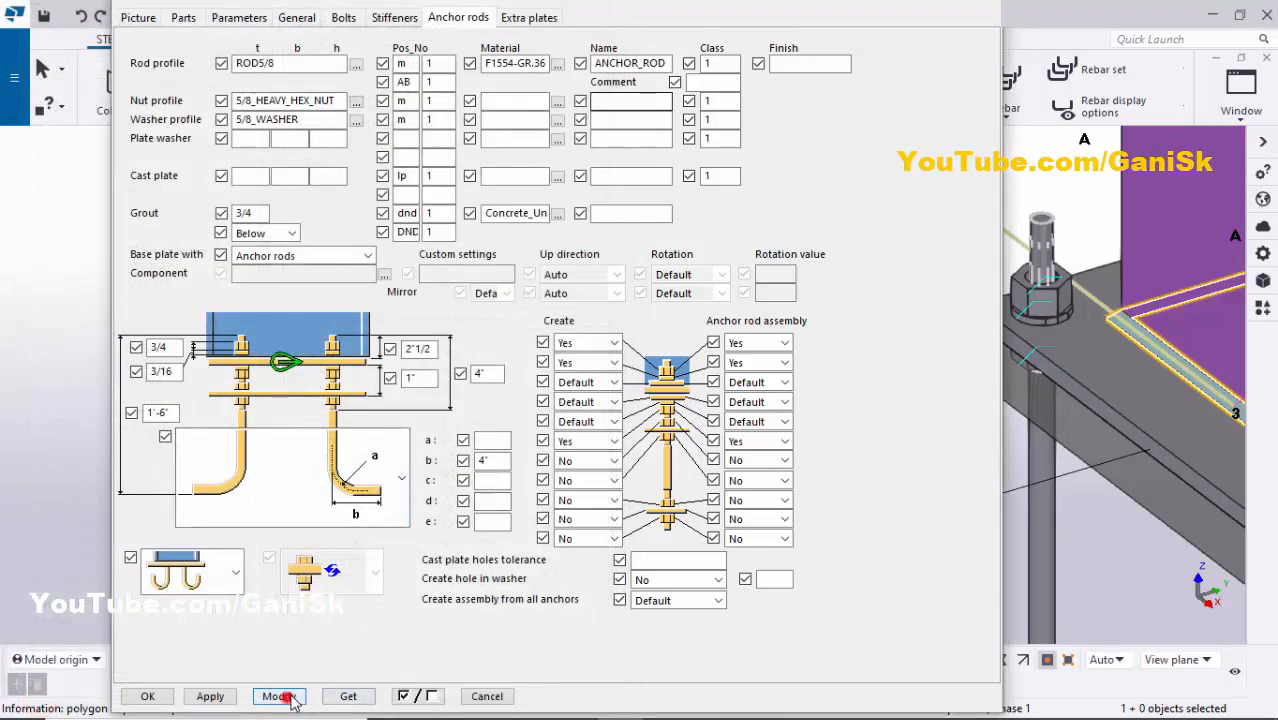
{"action": "scroll", "coordinate": [1022, 277], "scroll_direction": "up", "scroll_amount": 2}
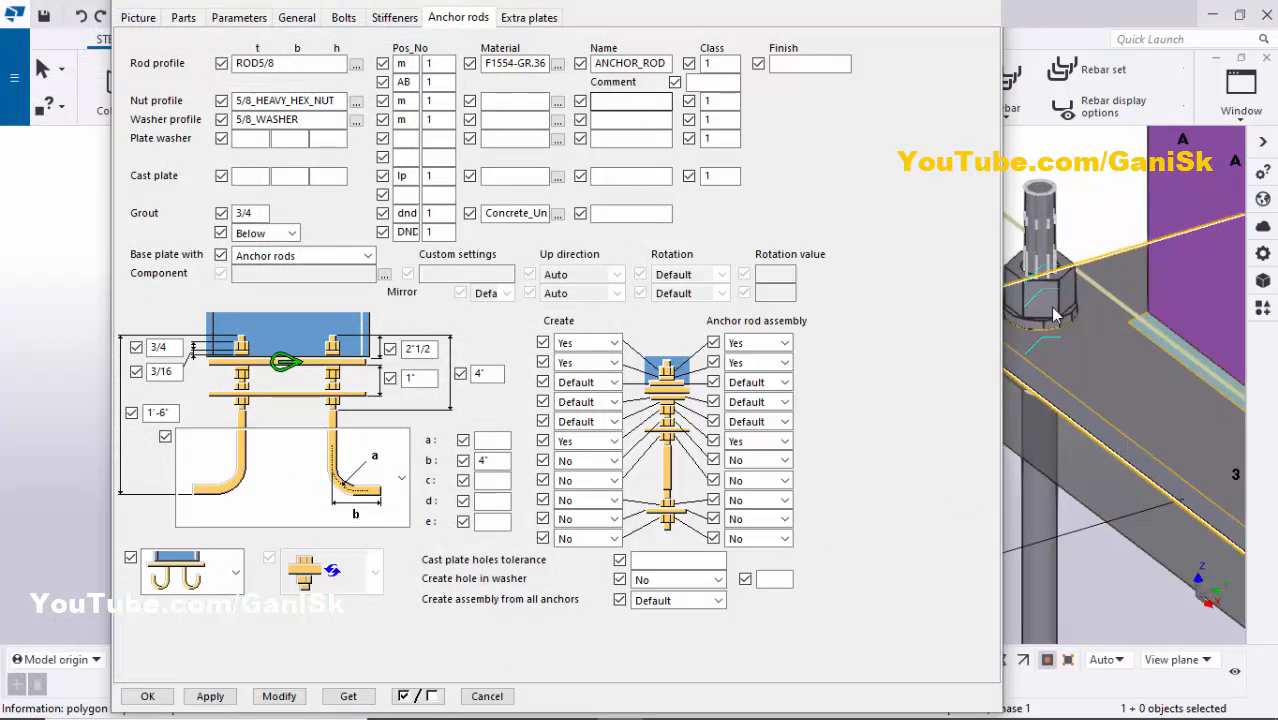
{"action": "scroll", "coordinate": [1063, 310], "scroll_direction": "down", "scroll_amount": 5}
{"action": "scroll", "coordinate": [1160, 392], "scroll_direction": "up", "scroll_amount": 3}
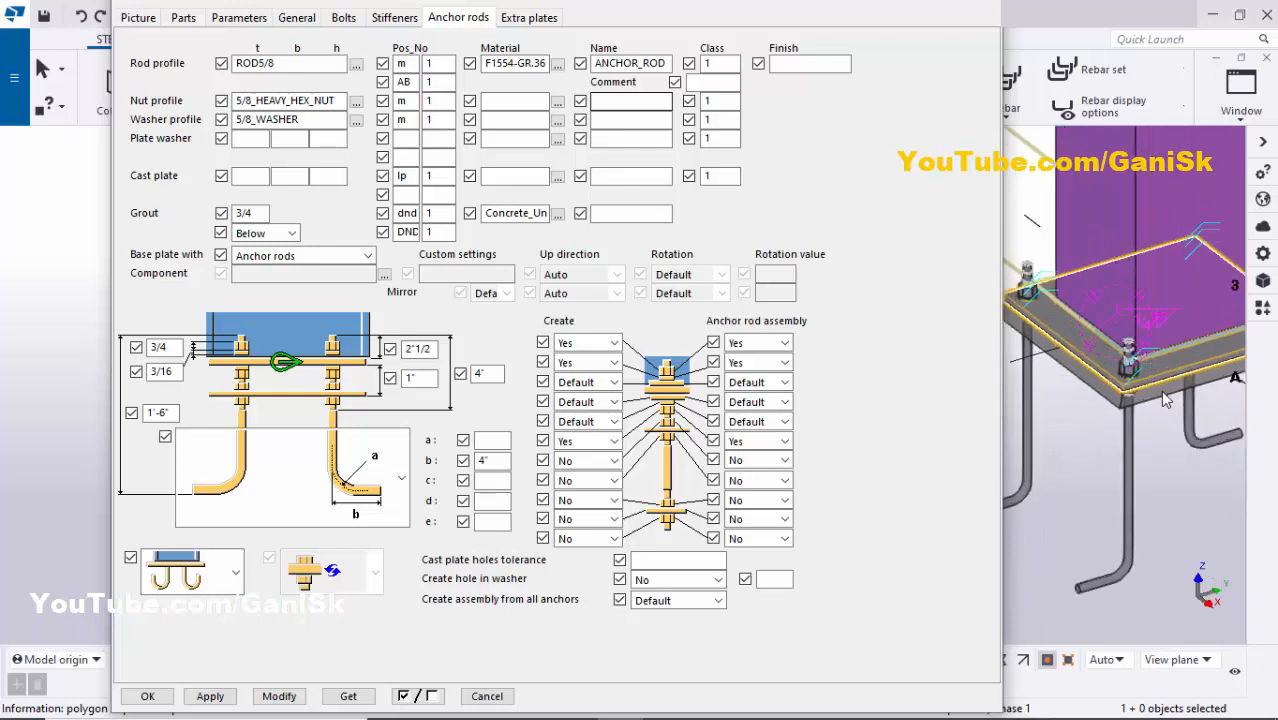
- Set the grout thickness below the base plate to 1/2 and modify the connection
{"action": "scroll", "coordinate": [1090, 440], "scroll_direction": "up", "scroll_amount": 2}
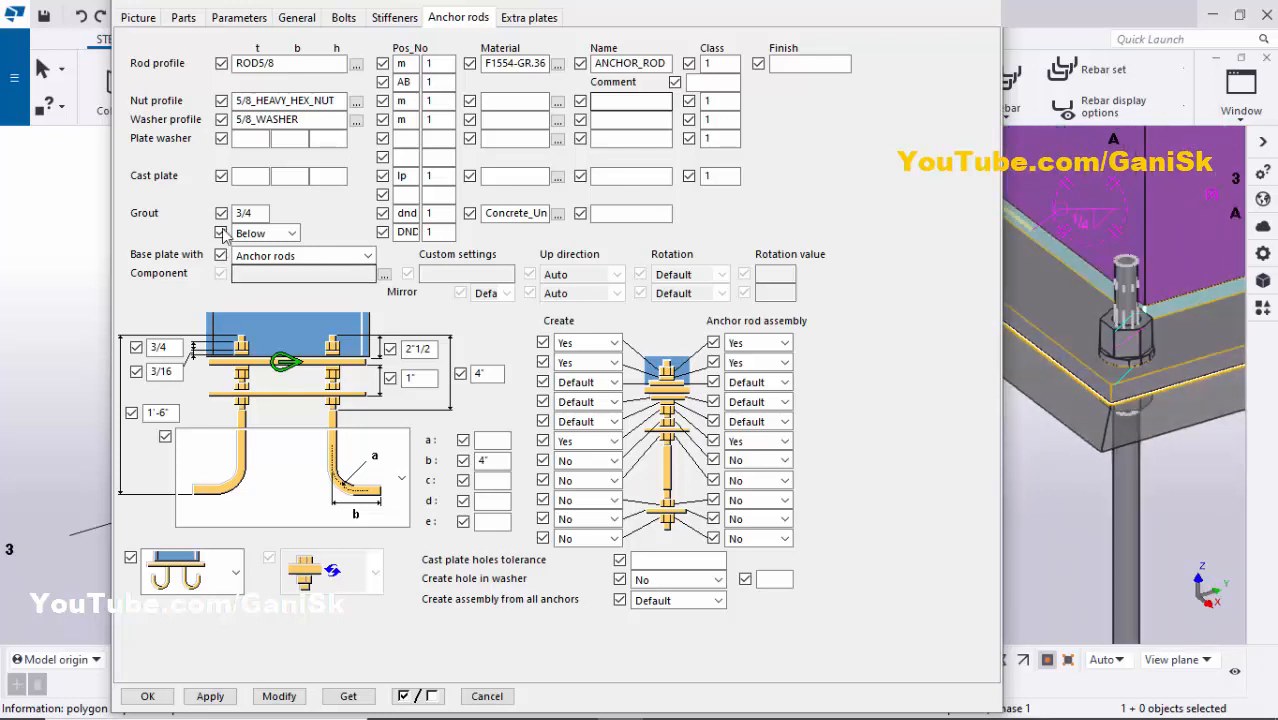
{"action": "double_click", "coordinate": [256, 212]}
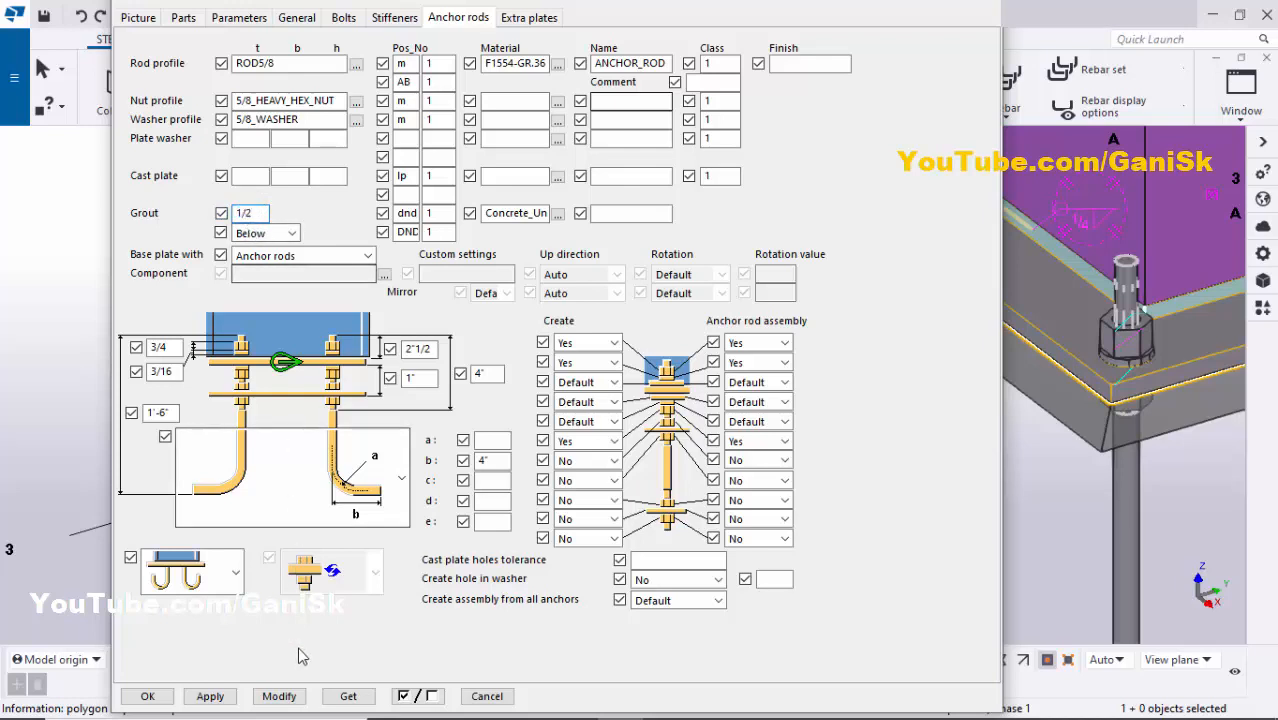
{"action": "left_click", "coordinate": [278, 695]}
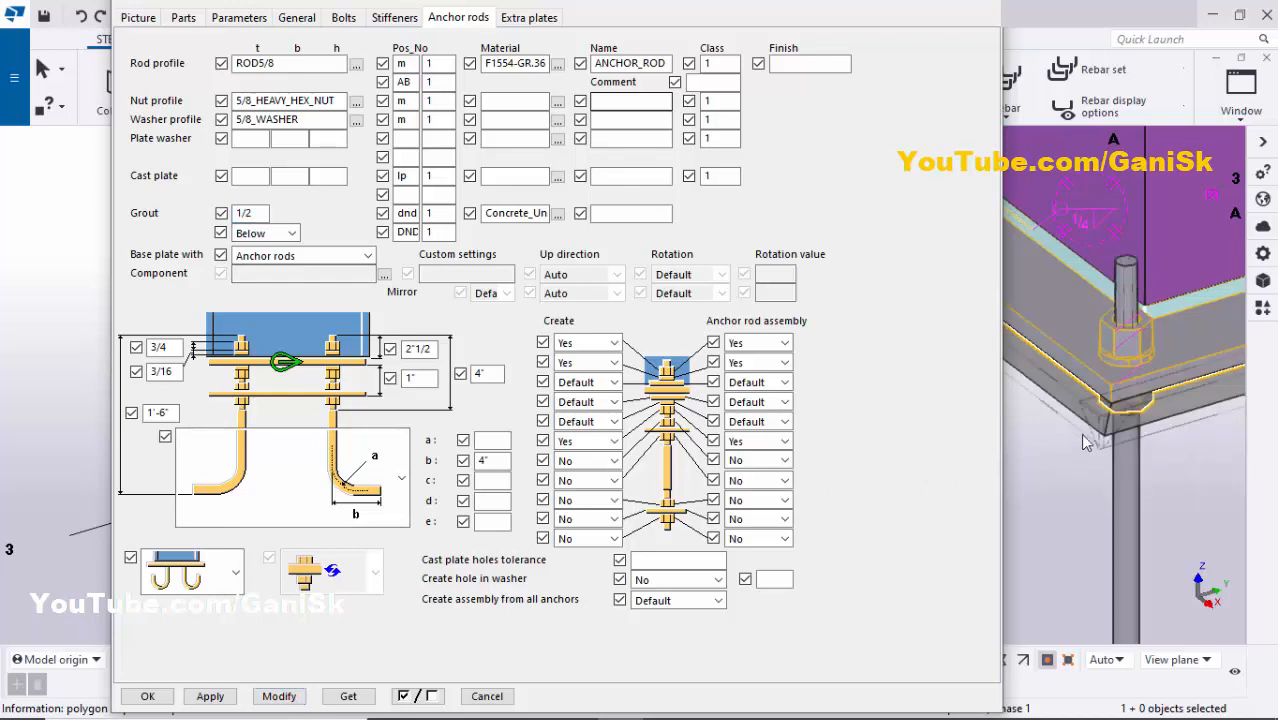
{"action": "scroll", "coordinate": [1085, 466], "scroll_direction": "up", "scroll_amount": 3}
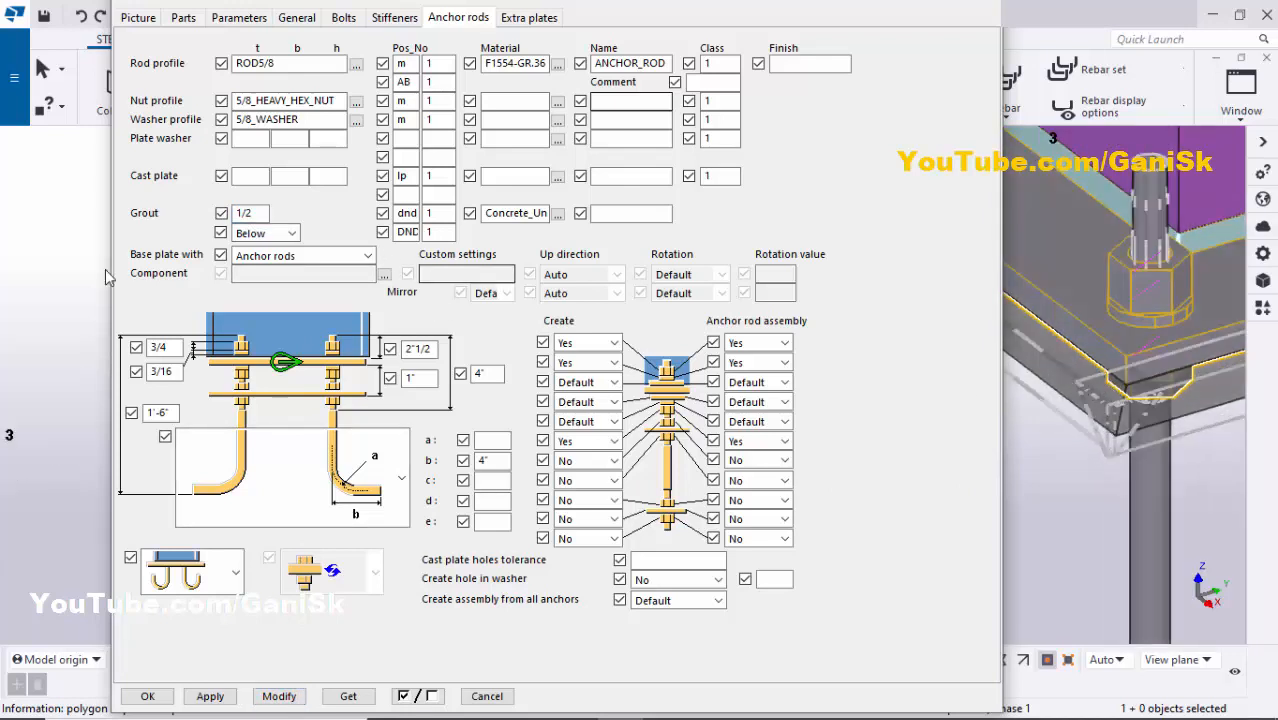
- Set the grout thickness to 0 and modify the connection
{"action": "left_click_drag", "start_coordinate": [253, 214], "coordinate": [181, 220]}
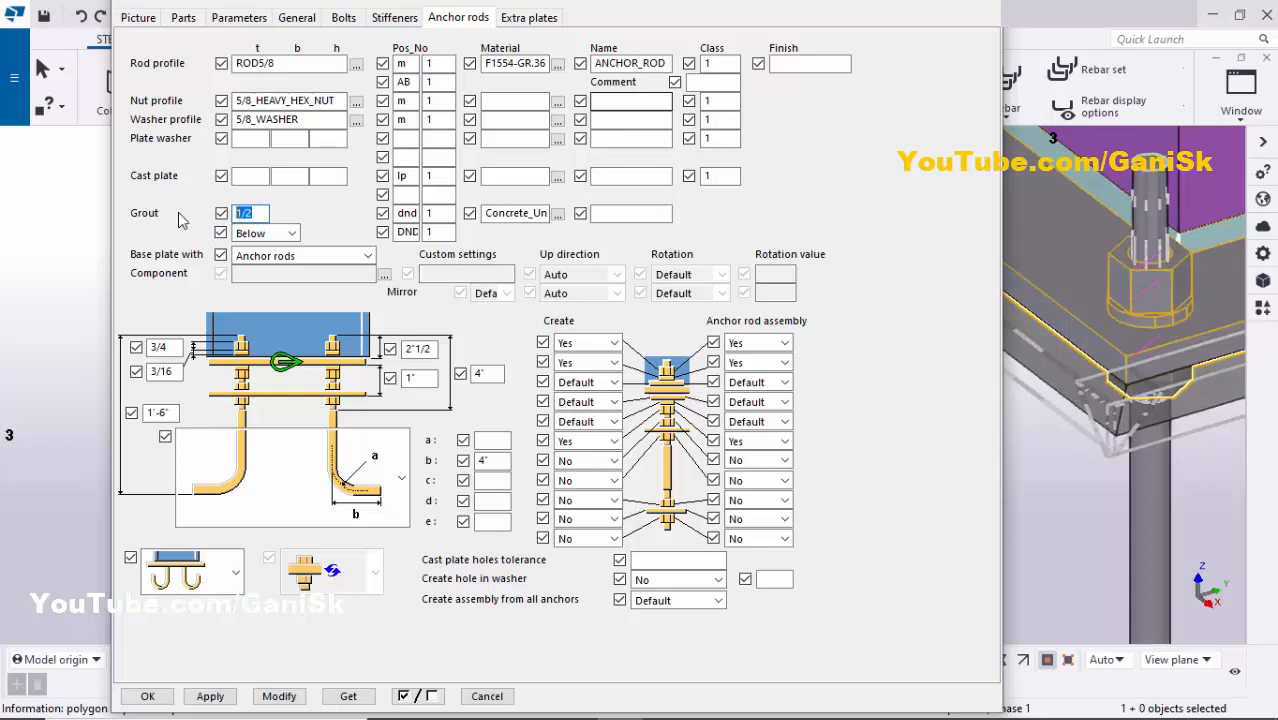
{"action": "type", "text": "0"}
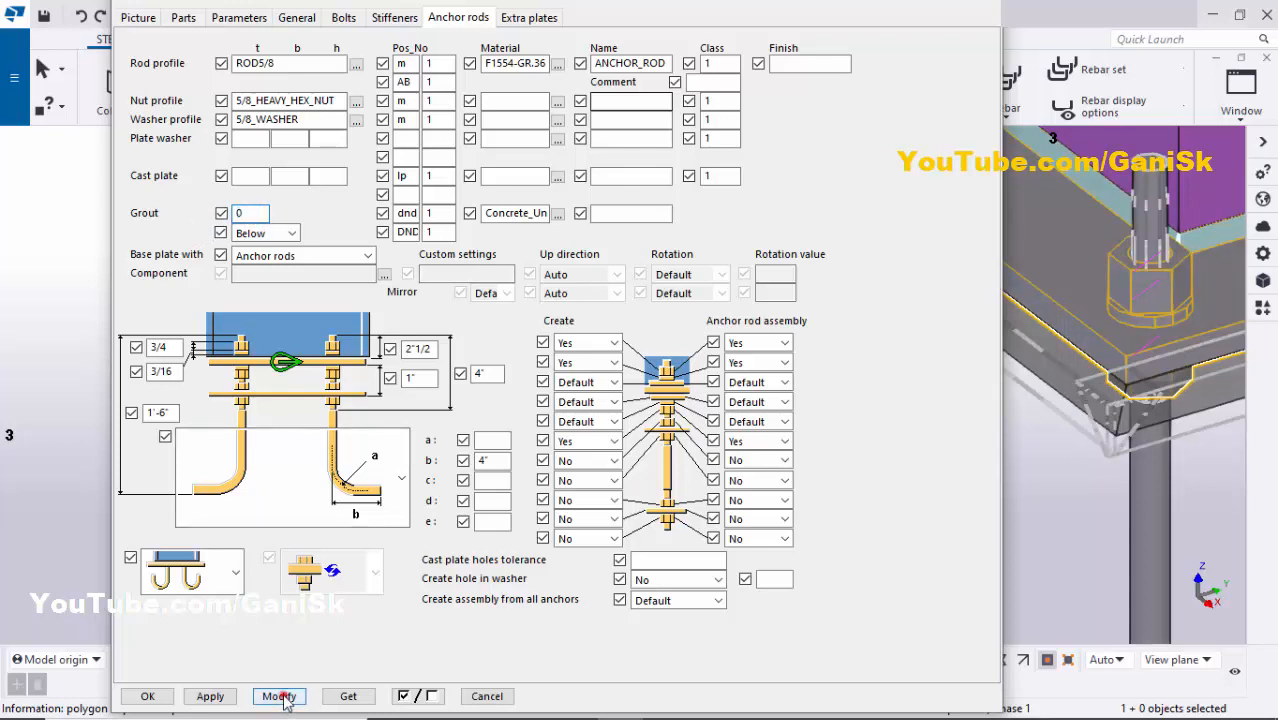
{"action": "left_click", "coordinate": [279, 696]}
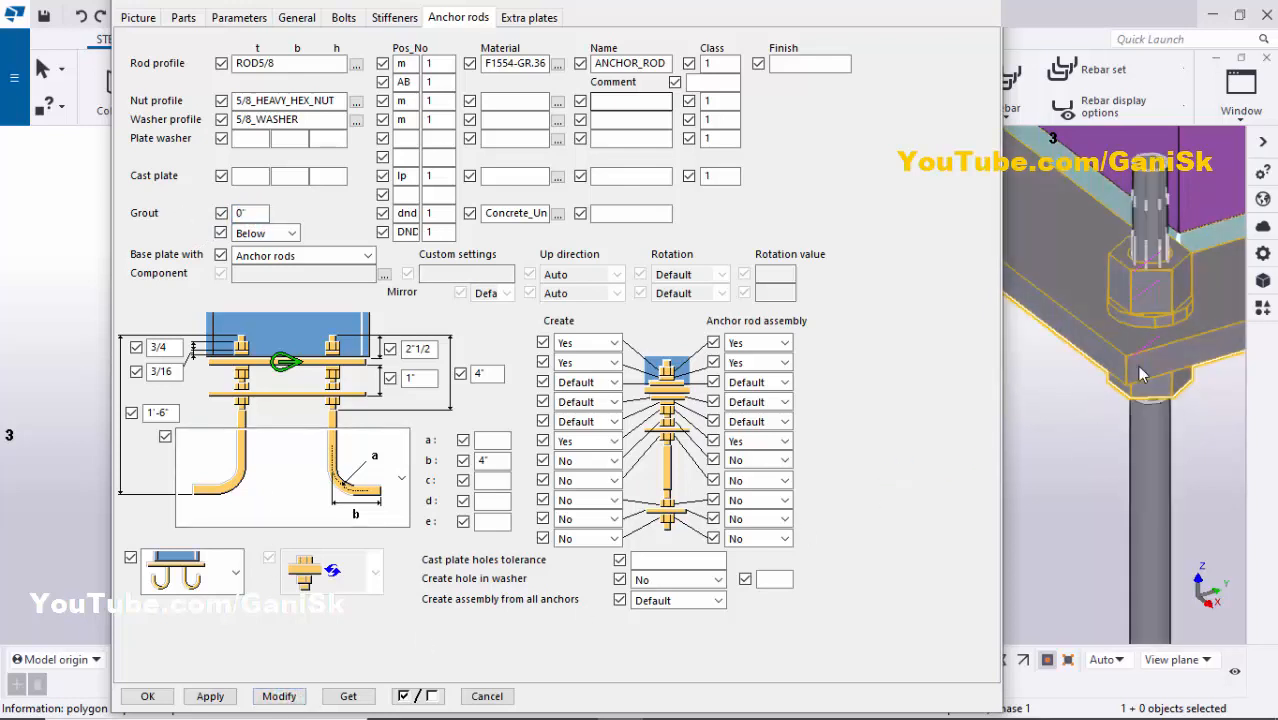
{"action": "scroll", "coordinate": [1110, 352], "scroll_direction": "down", "scroll_amount": 2}
{"action": "scroll", "coordinate": [1113, 356], "scroll_direction": "down", "scroll_amount": 2}
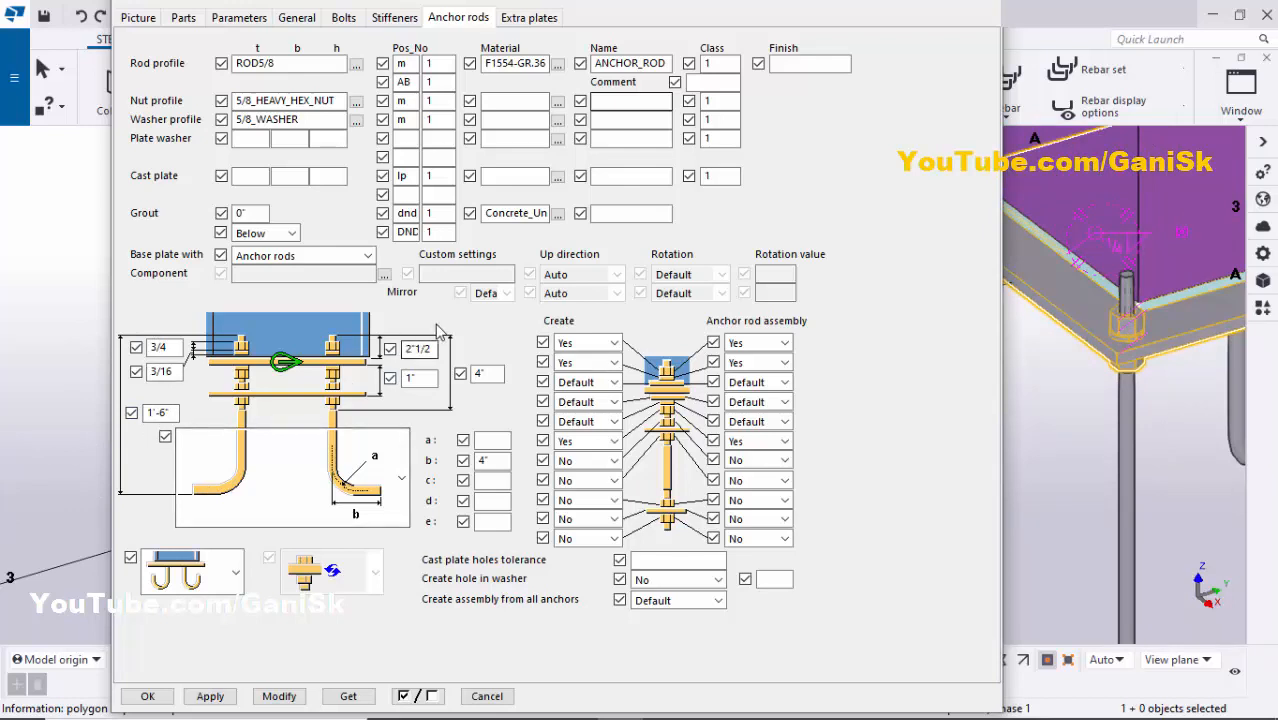
{"action": "double_click", "coordinate": [479, 373]}
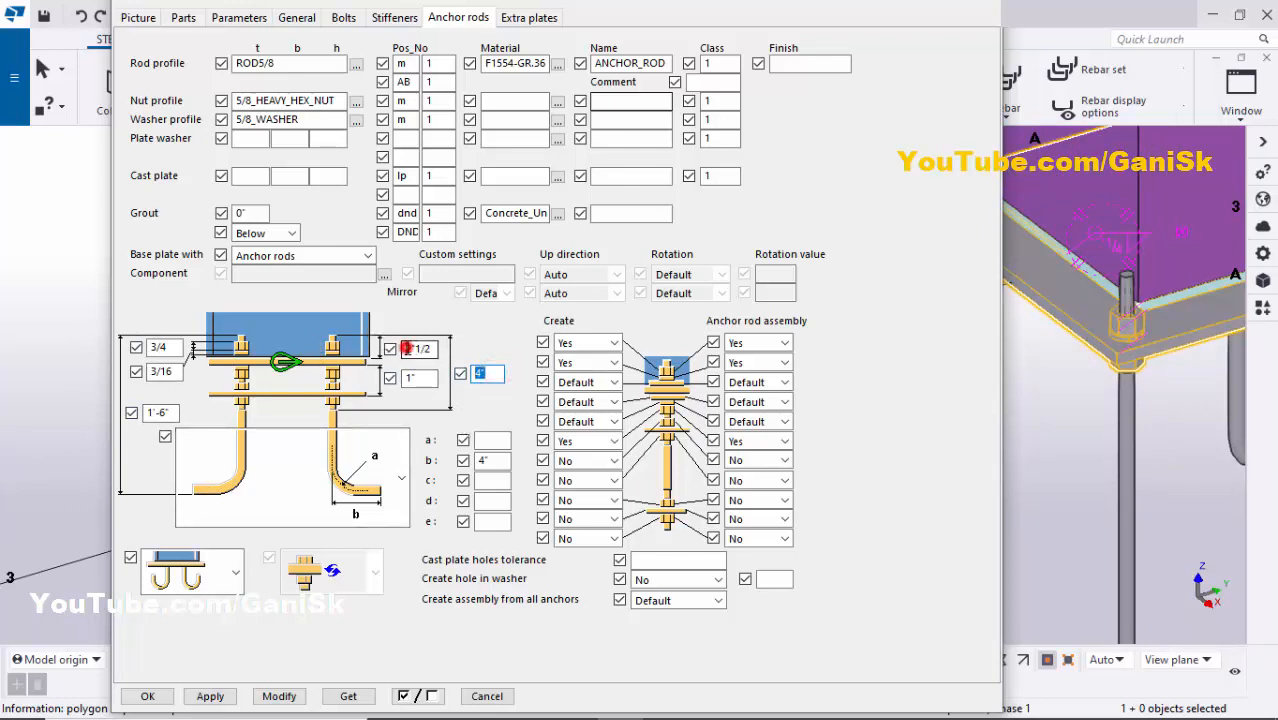
{"action": "double_click", "coordinate": [412, 348]}
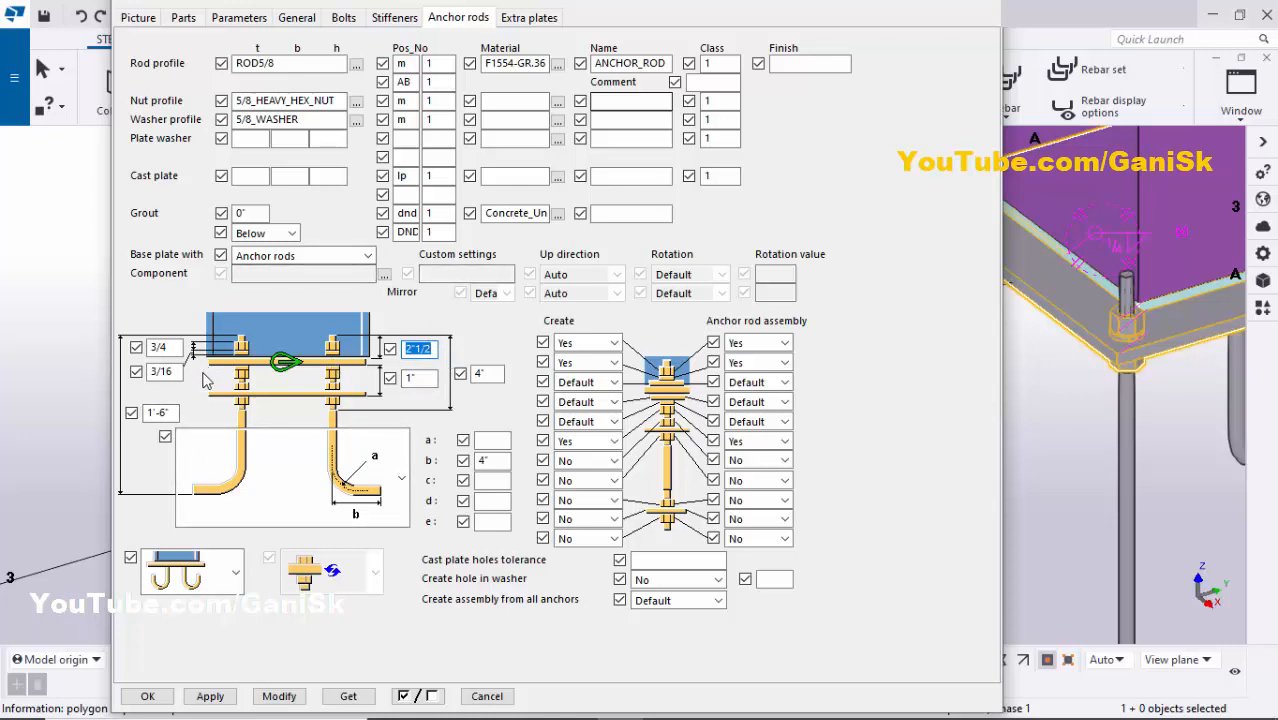
- Change the anchor rod shape to the straight rod with an end plate and nuts, and modify the connection
{"action": "middle_click_drag", "start_coordinate": [1107, 372], "coordinate": [1093, 550], "text": "ctrl"}
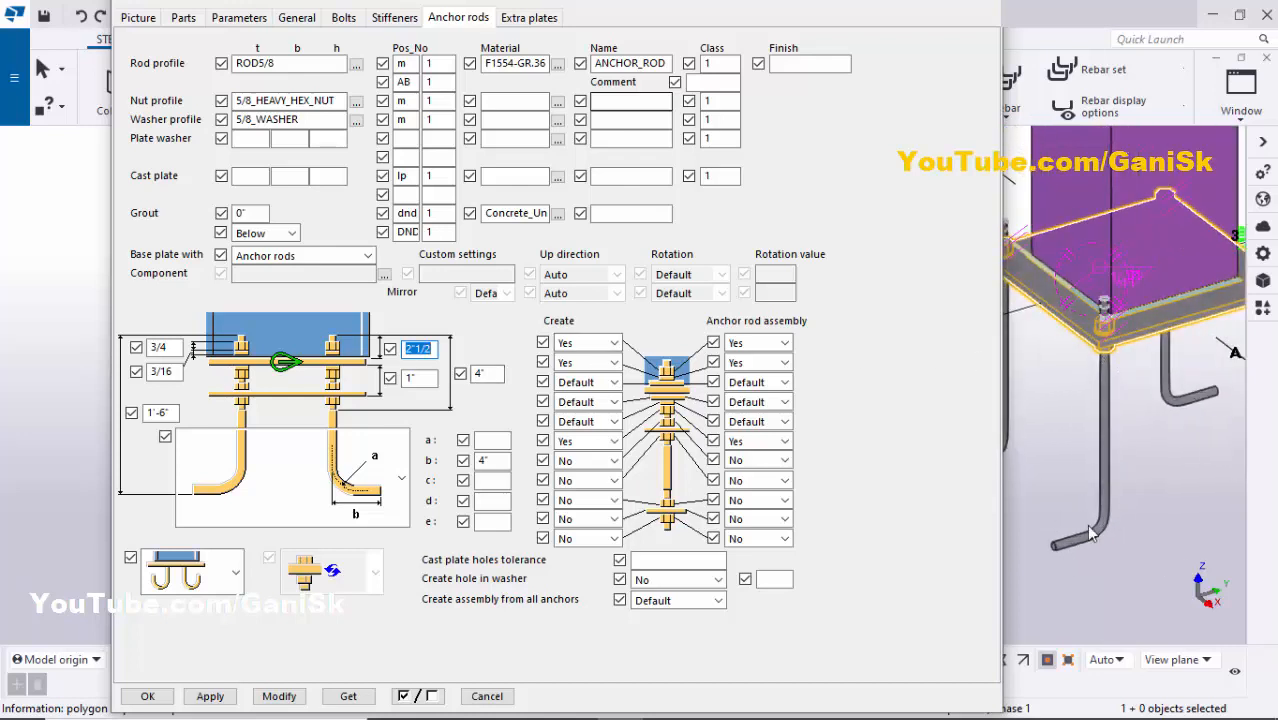
{"action": "left_click", "coordinate": [387, 506]}
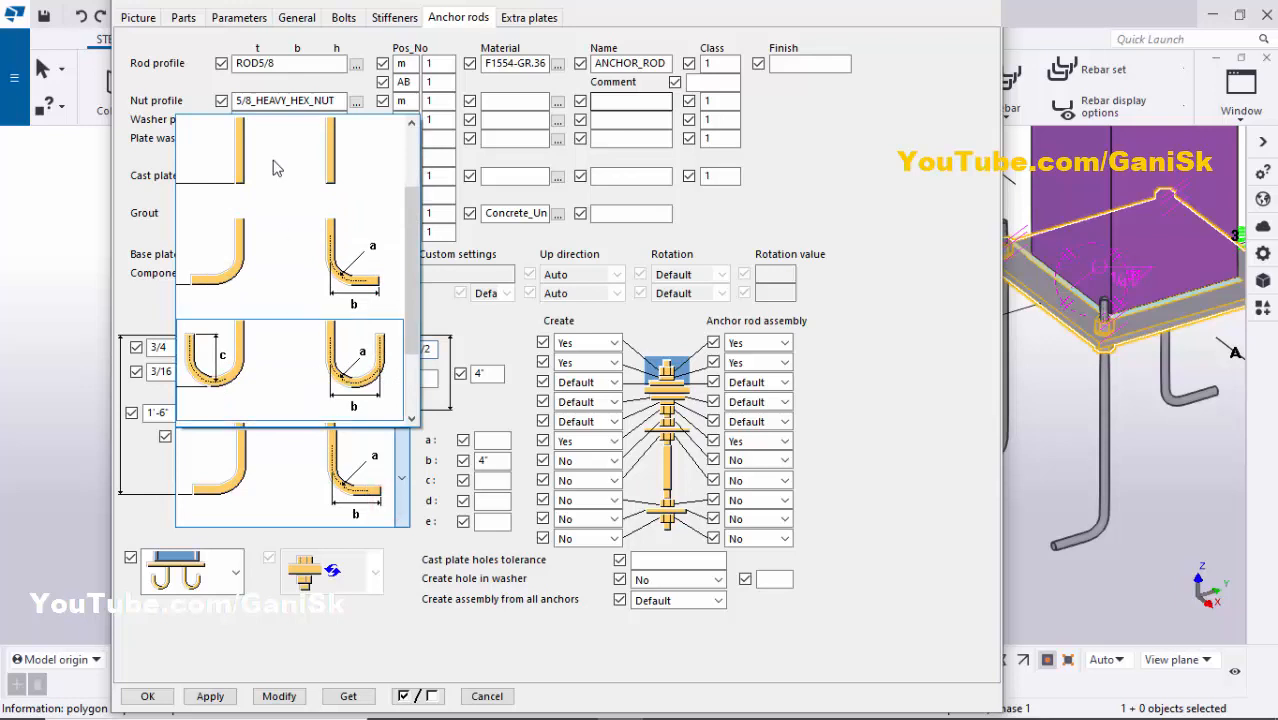
{"action": "scroll", "coordinate": [308, 240], "scroll_direction": "down", "scroll_amount": 1}
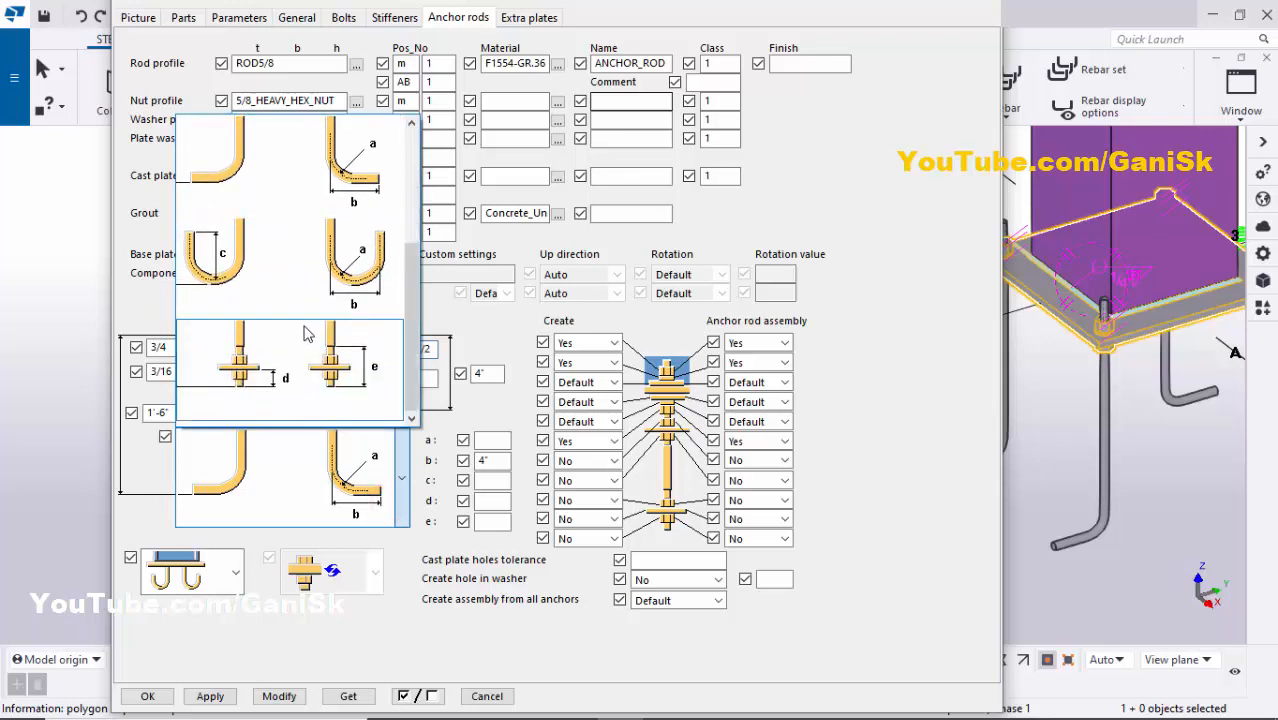
{"action": "scroll", "coordinate": [318, 228], "scroll_direction": "up", "scroll_amount": 2}
{"action": "scroll", "coordinate": [320, 240], "scroll_direction": "down", "scroll_amount": 2}
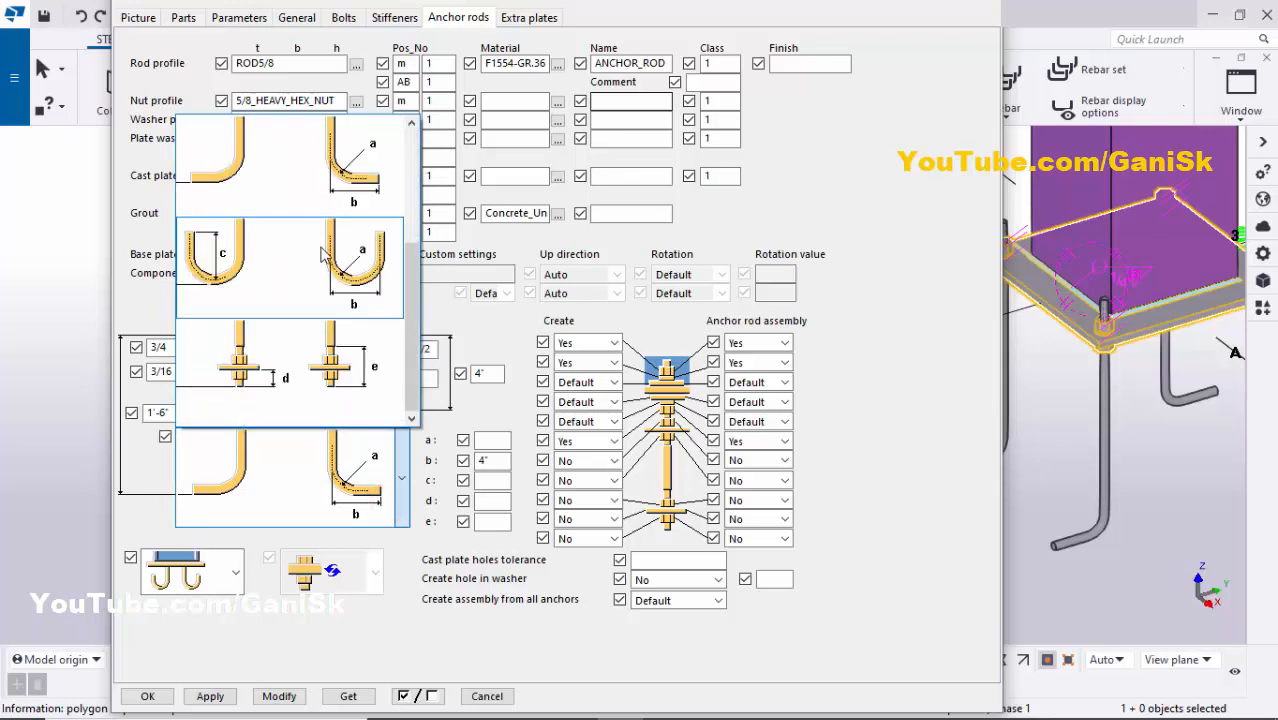
{"action": "left_click", "coordinate": [304, 372]}
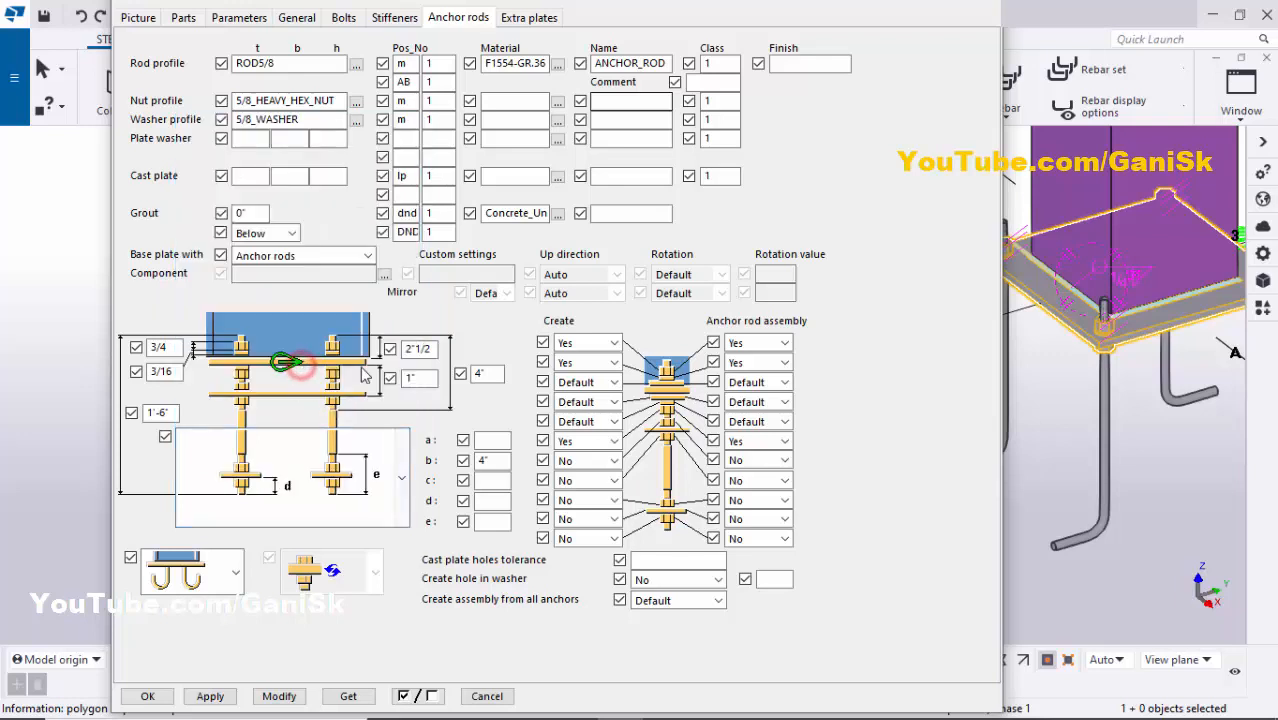
{"action": "left_click", "coordinate": [279, 696]}
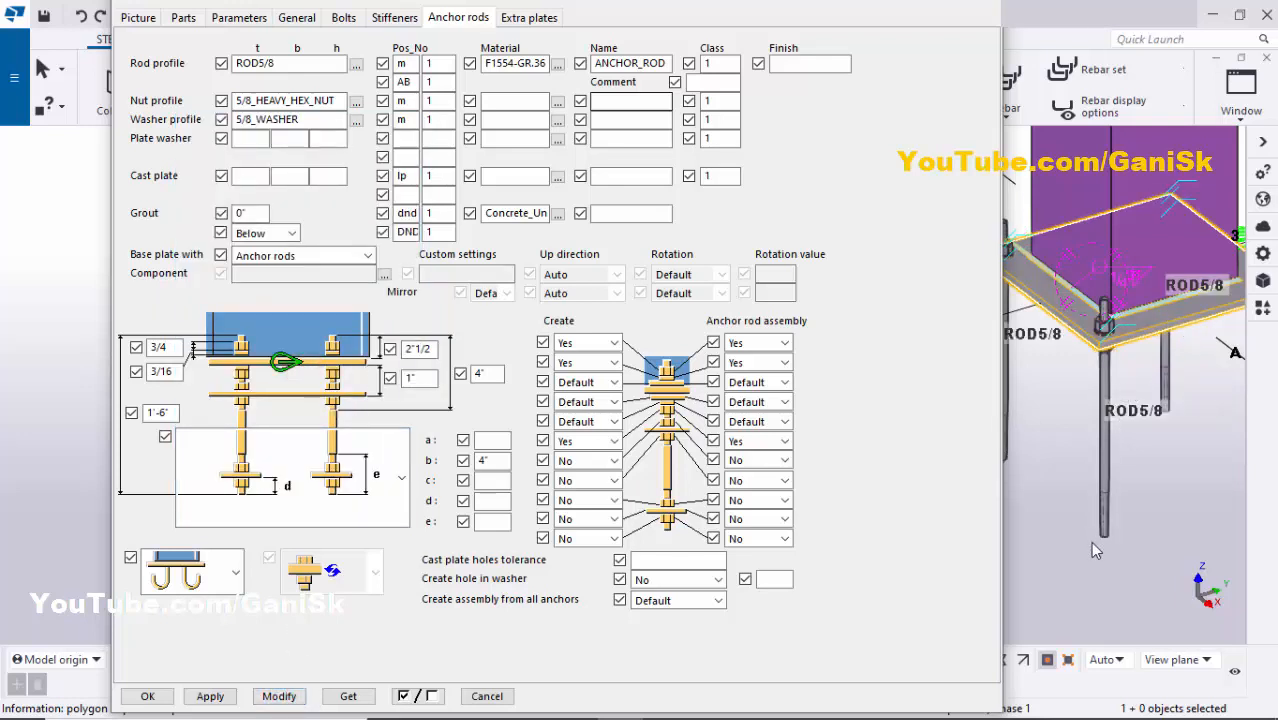
{"action": "scroll", "coordinate": [1100, 534], "scroll_direction": "up", "scroll_amount": 5}
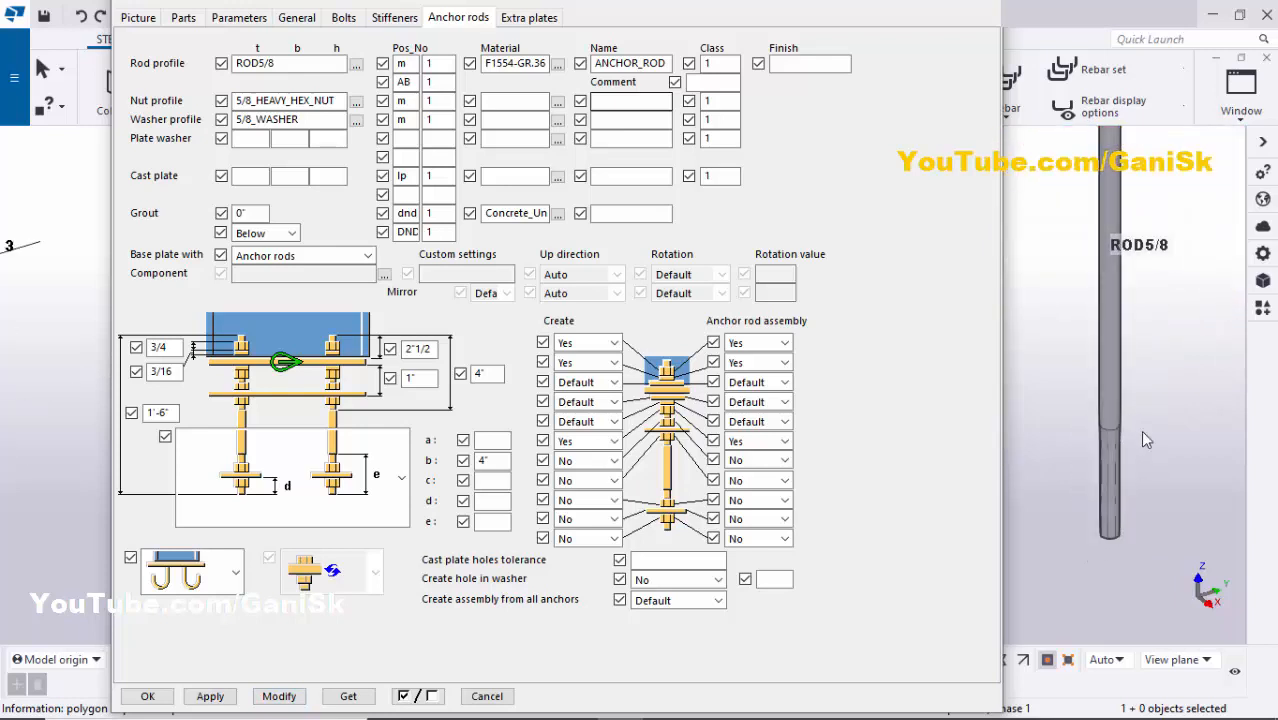
- Set creation of the three lowest anchor rod parts, the nuts and plate at the rod's lower end, to Yes and modify the connection
{"action": "left_click", "coordinate": [600, 507]}
{"action": "left_click", "coordinate": [588, 537]}
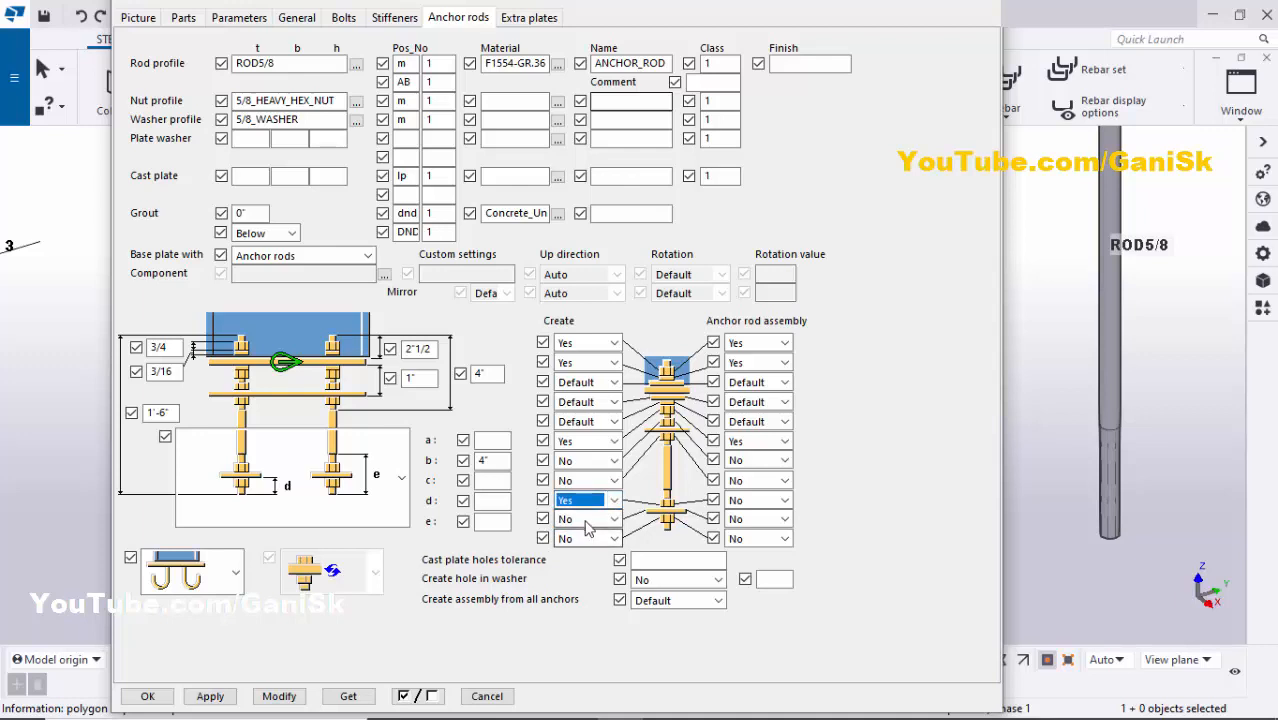
{"action": "left_click", "coordinate": [588, 524]}
{"action": "left_click", "coordinate": [572, 566]}
{"action": "left_click", "coordinate": [580, 538]}
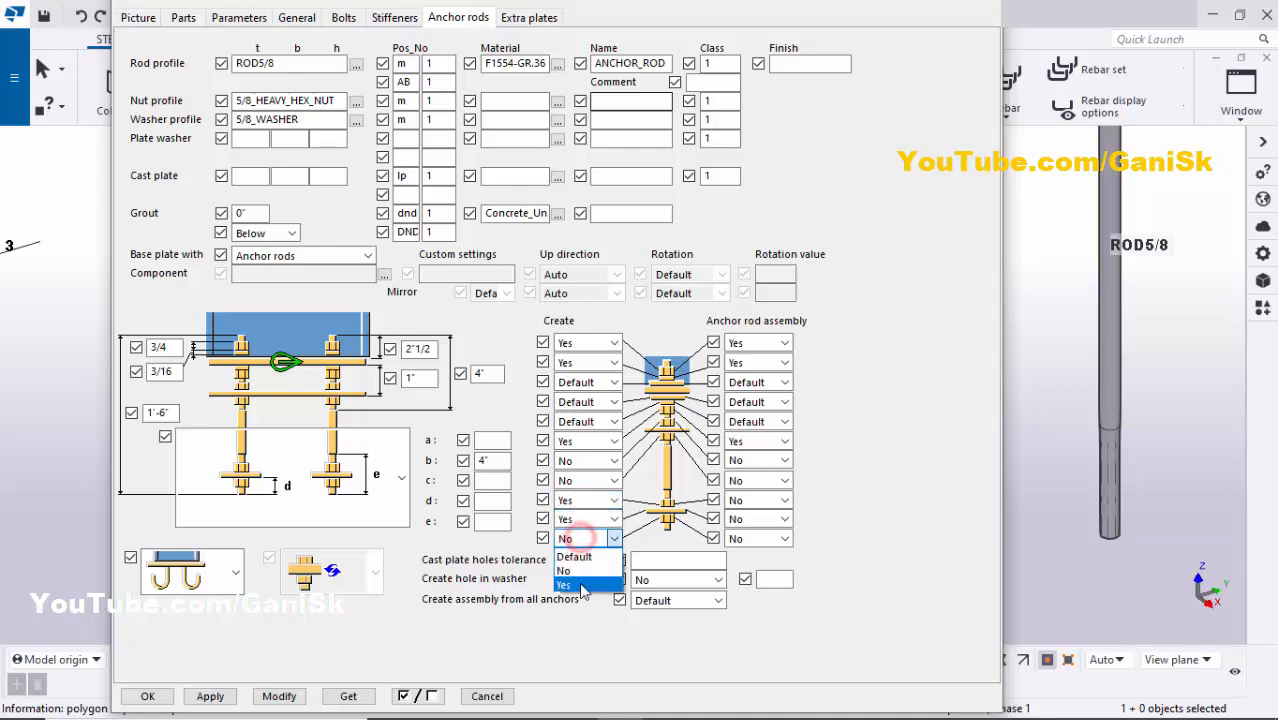
{"action": "left_click", "coordinate": [566, 585]}
{"action": "left_click", "coordinate": [279, 696]}
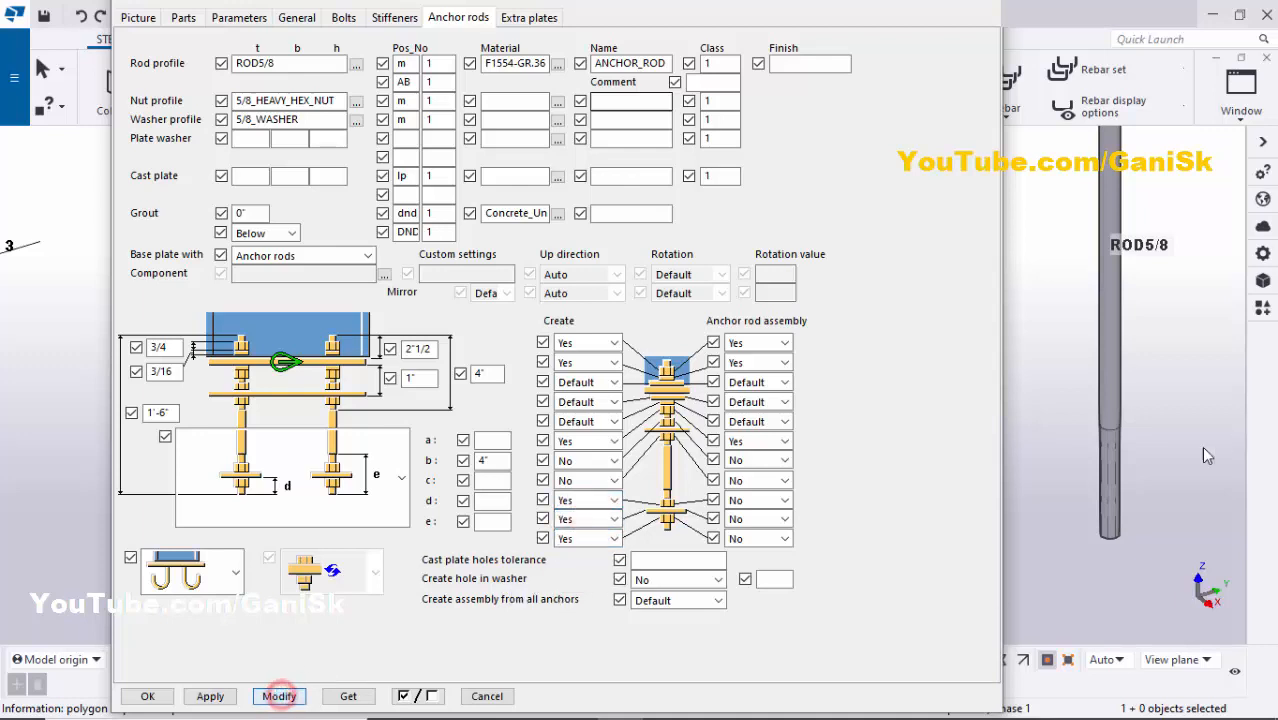
{"action": "scroll", "coordinate": [1107, 514], "scroll_direction": "down", "scroll_amount": 5}
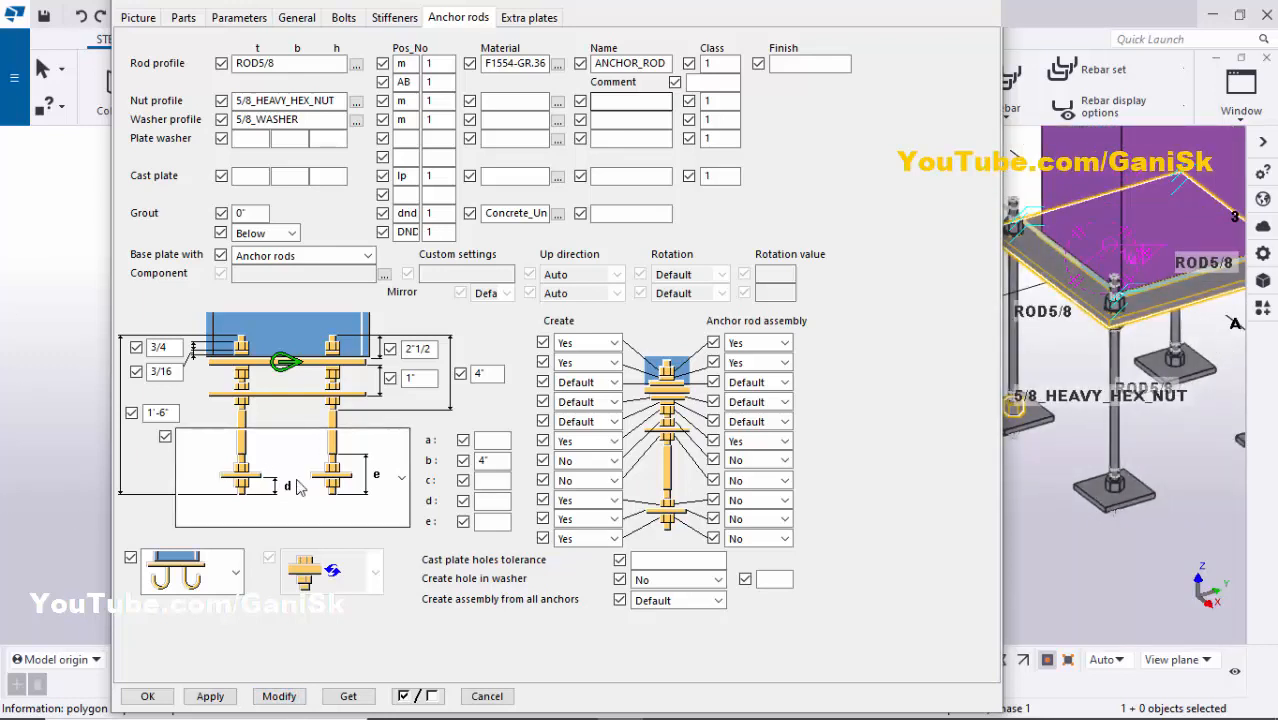
- Change the anchor rods to the U-shaped hook type and modify the connection
{"action": "left_click", "coordinate": [398, 484]}
{"action": "left_click", "coordinate": [314, 255]}
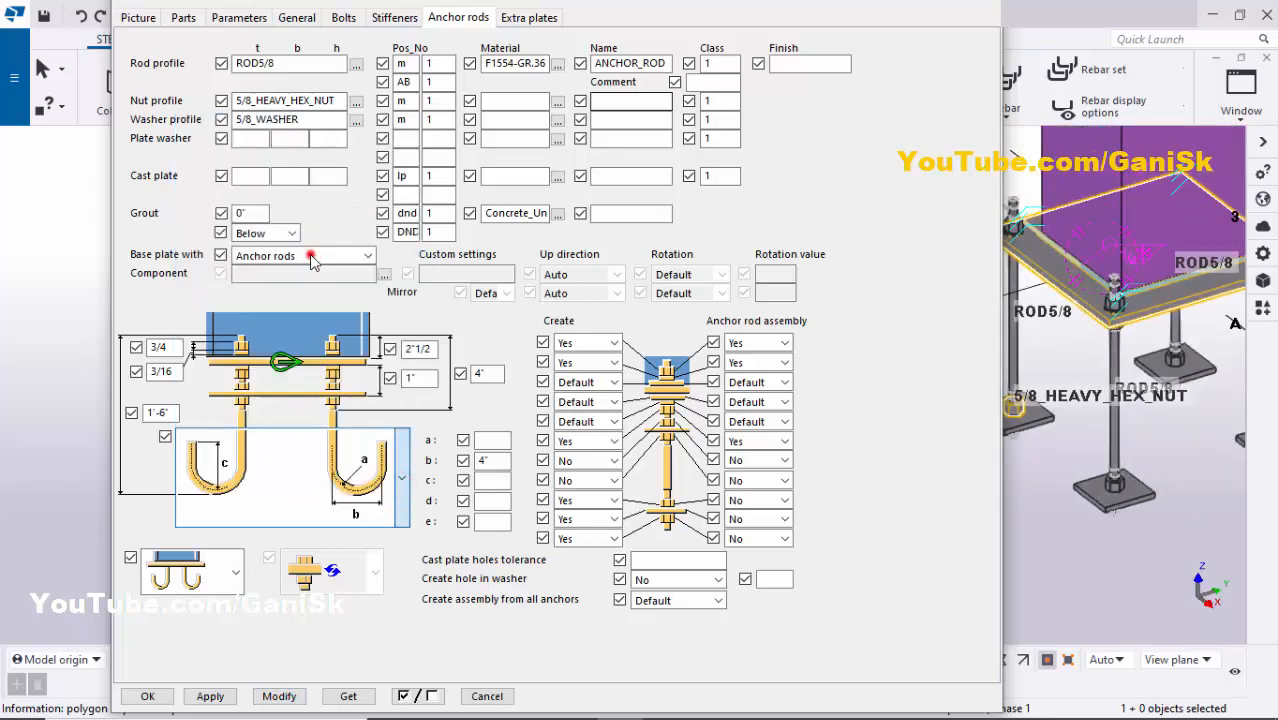
{"action": "left_click", "coordinate": [279, 696]}
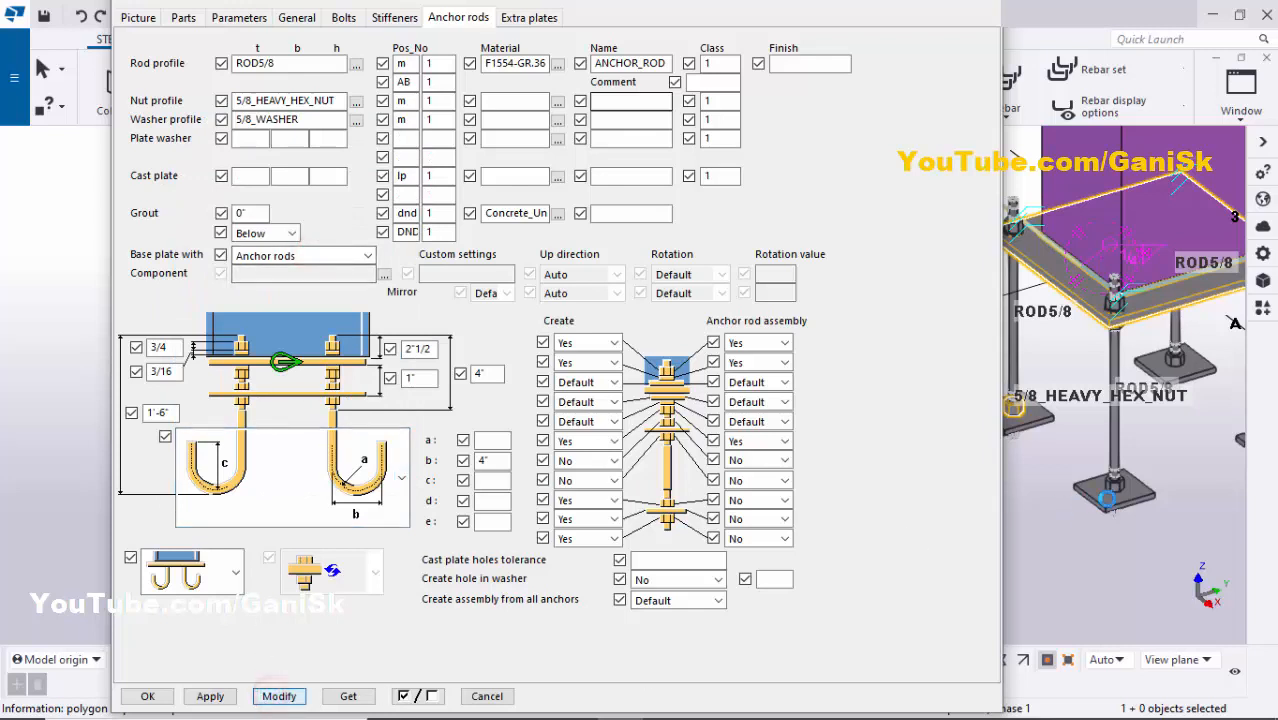
{"action": "scroll", "coordinate": [1131, 432], "scroll_direction": "down", "scroll_amount": 2}
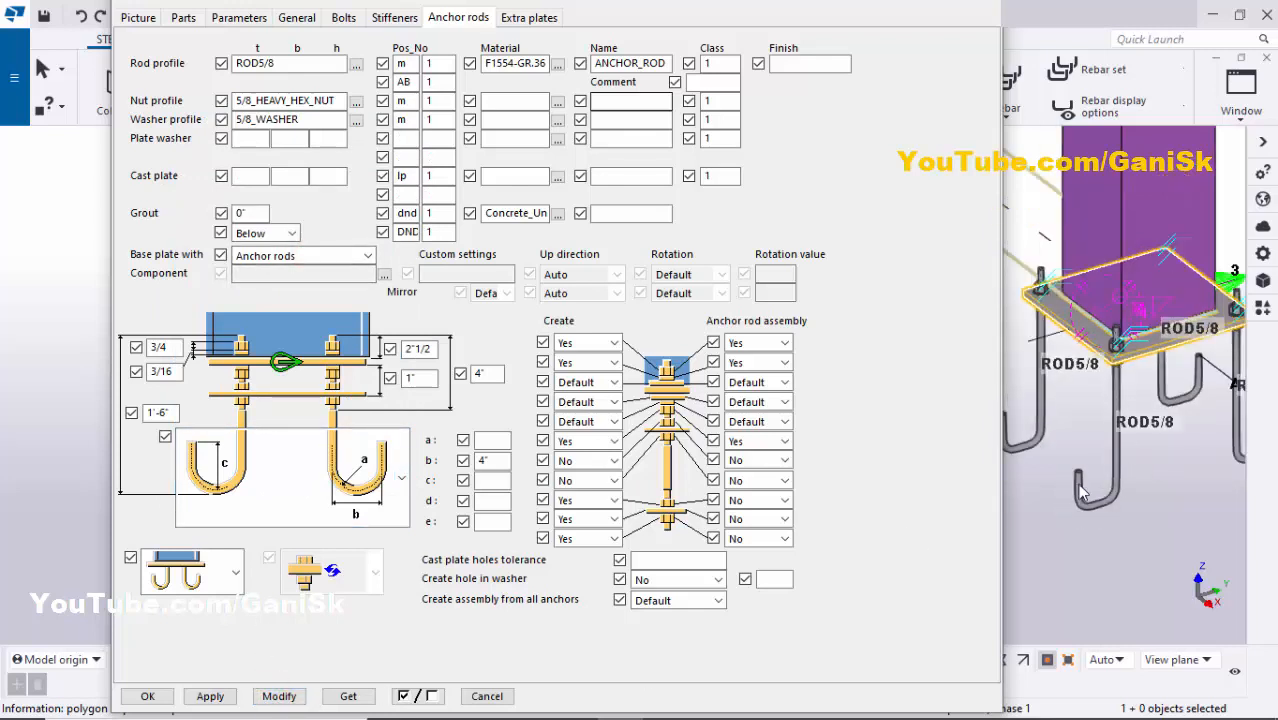
- Change the anchor rods to the L-shaped hook type and modify the connection
{"action": "left_click", "coordinate": [399, 503]}
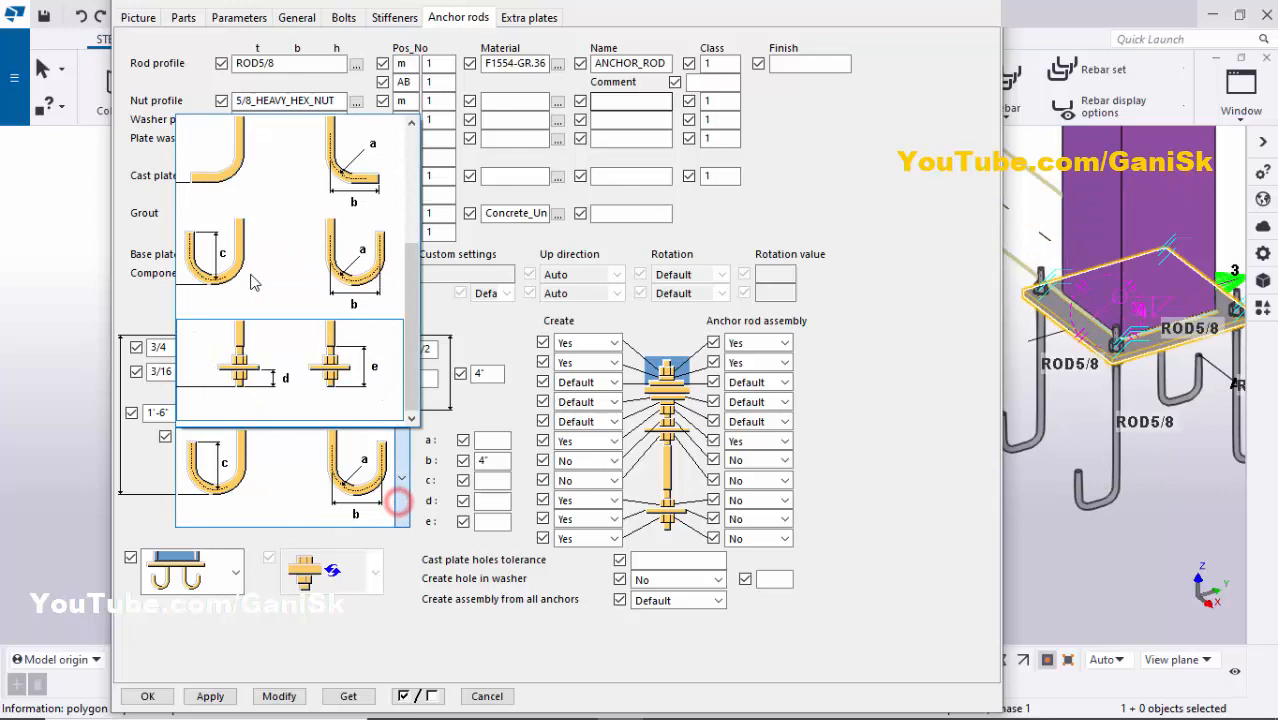
{"action": "left_click", "coordinate": [279, 178]}
{"action": "left_click", "coordinate": [281, 696]}
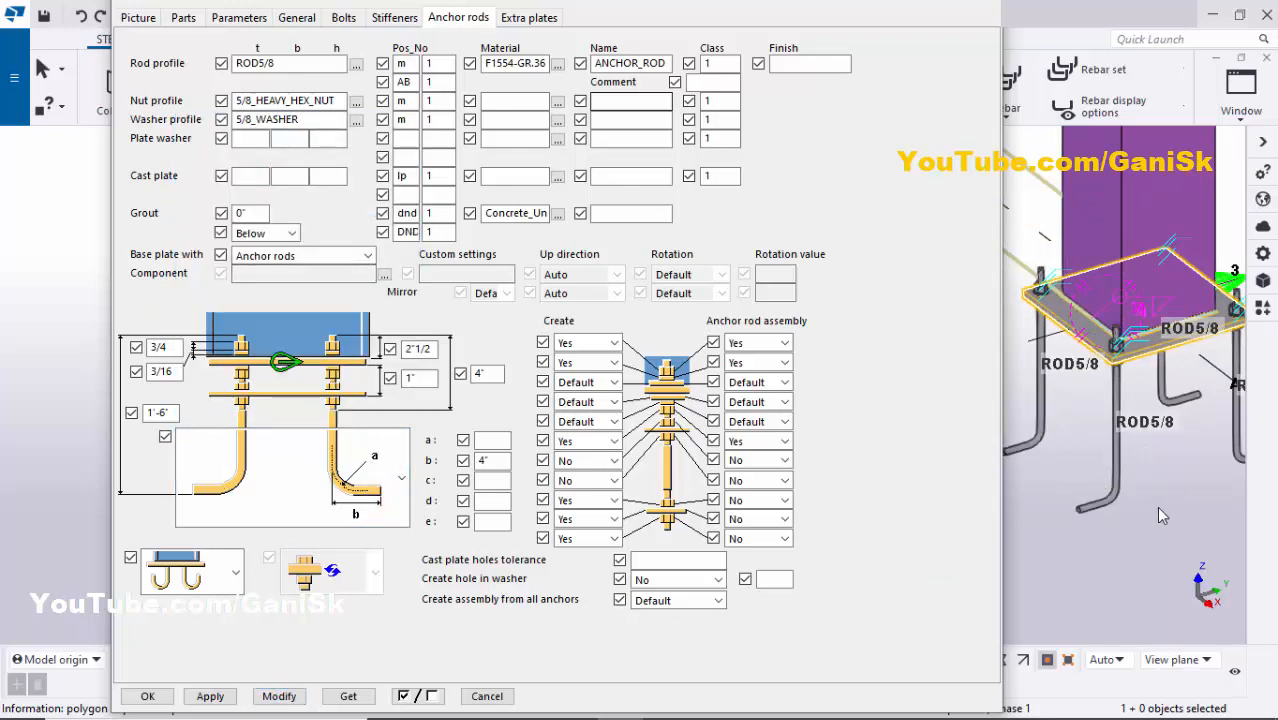
{"action": "scroll", "coordinate": [1154, 455], "scroll_direction": "down", "scroll_amount": 1}
- Set the bolt size for the base plate connection to 5/8
{"action": "left_click", "coordinate": [352, 19]}
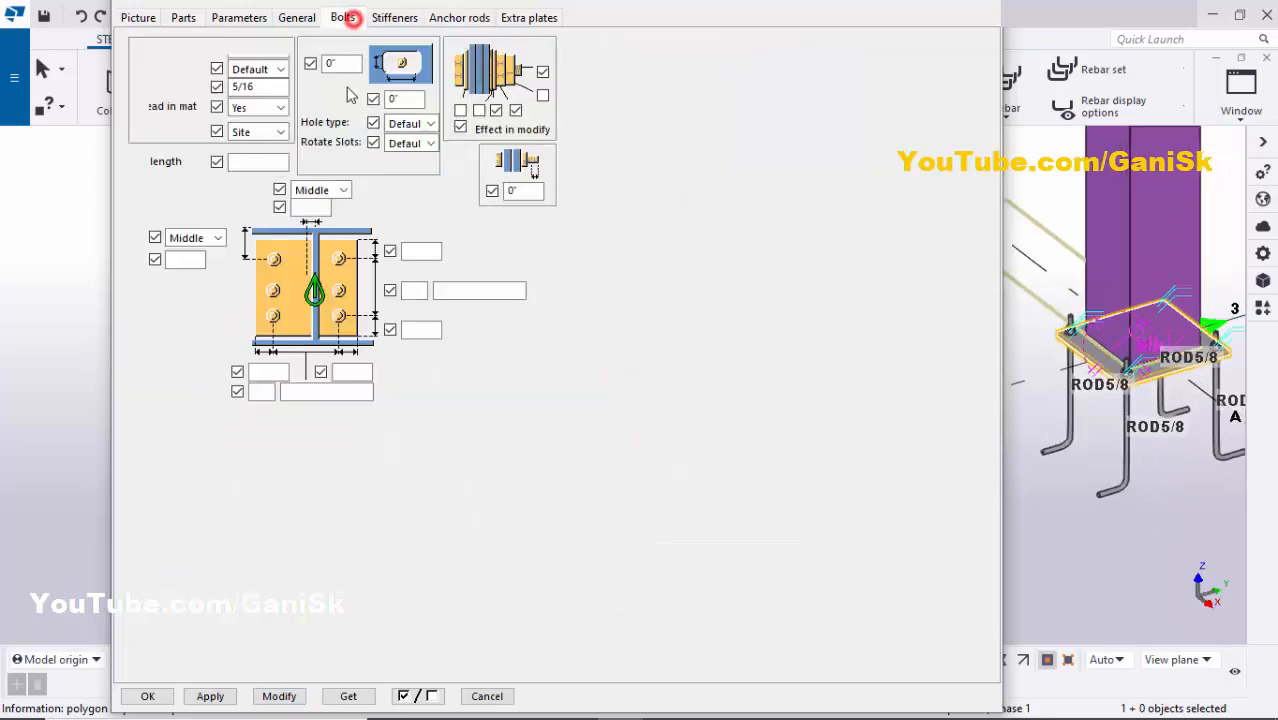
{"action": "scroll", "coordinate": [1088, 322], "scroll_direction": "up", "scroll_amount": 4}
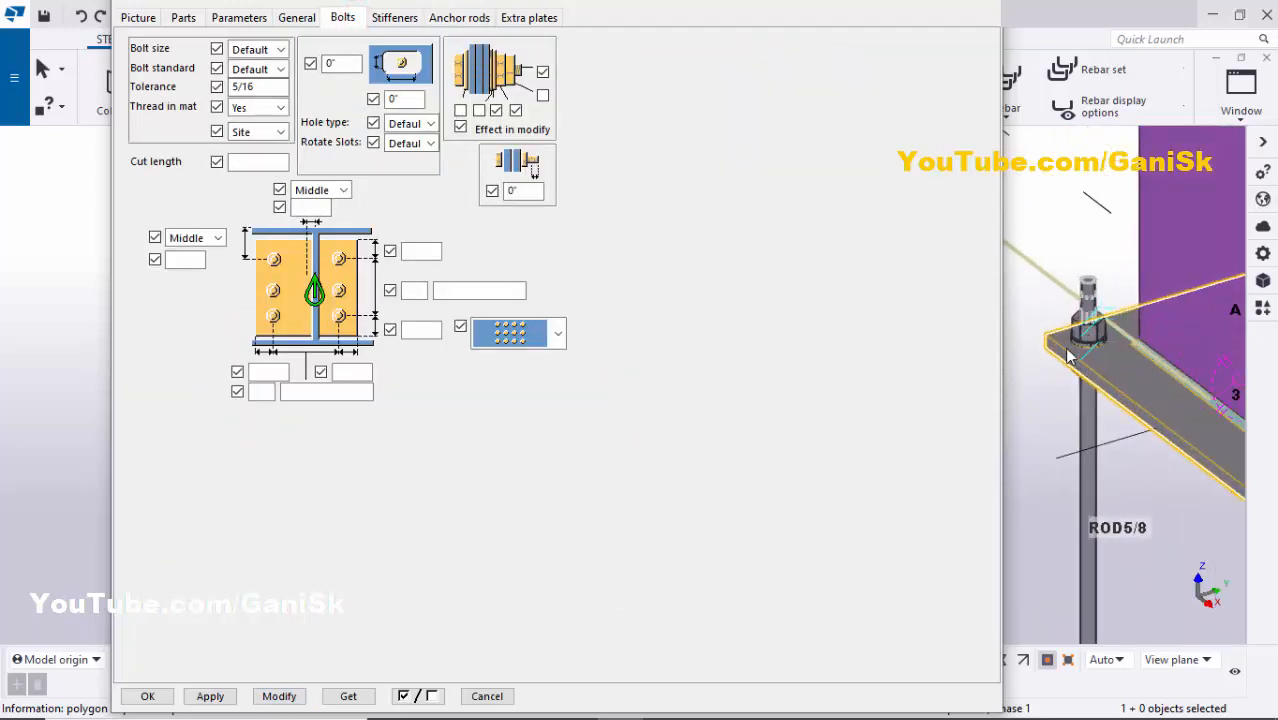
{"action": "left_click", "coordinate": [280, 49]}
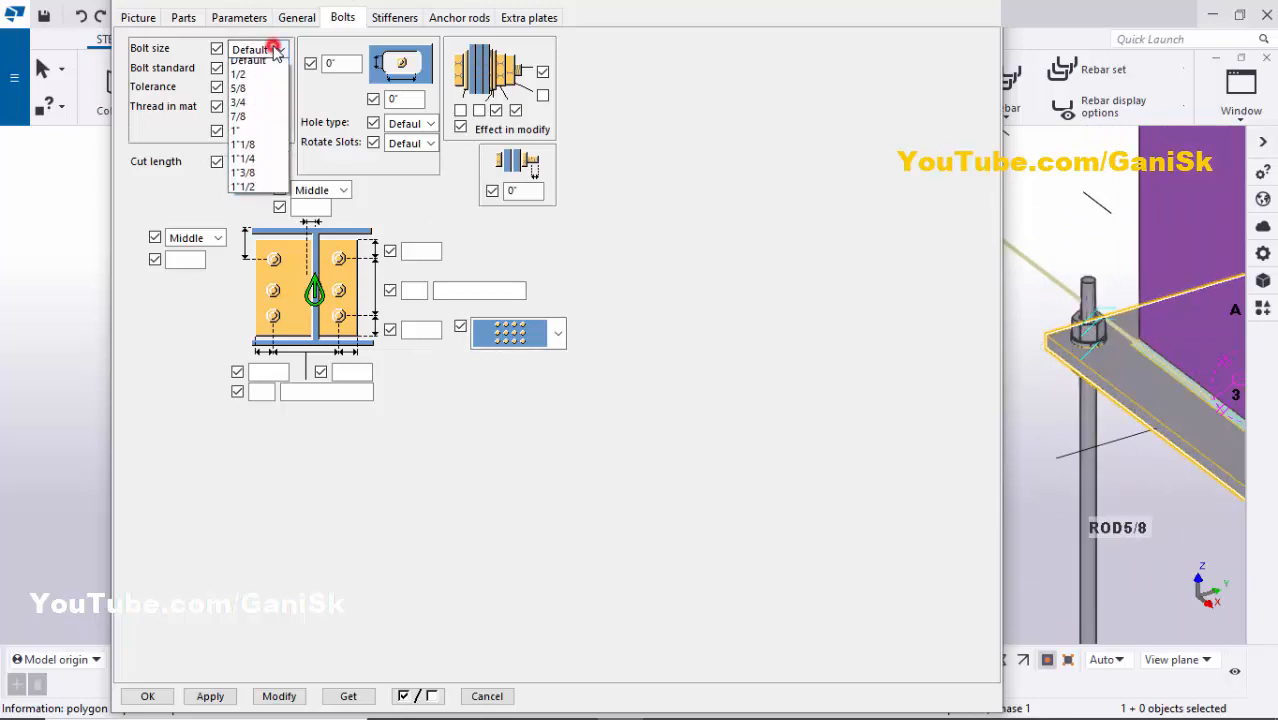
{"action": "left_click", "coordinate": [242, 95]}
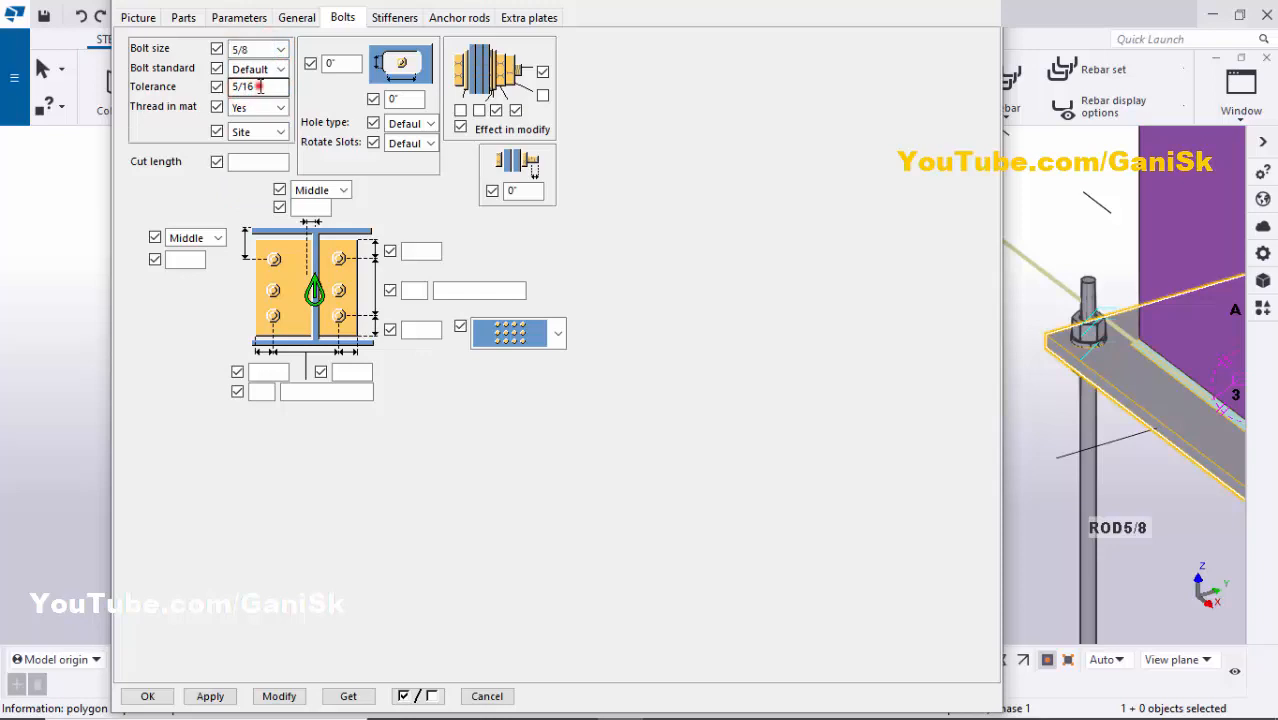
{"action": "double_click", "coordinate": [258, 87]}
{"action": "left_click_drag", "start_coordinate": [260, 87], "coordinate": [240, 92]}
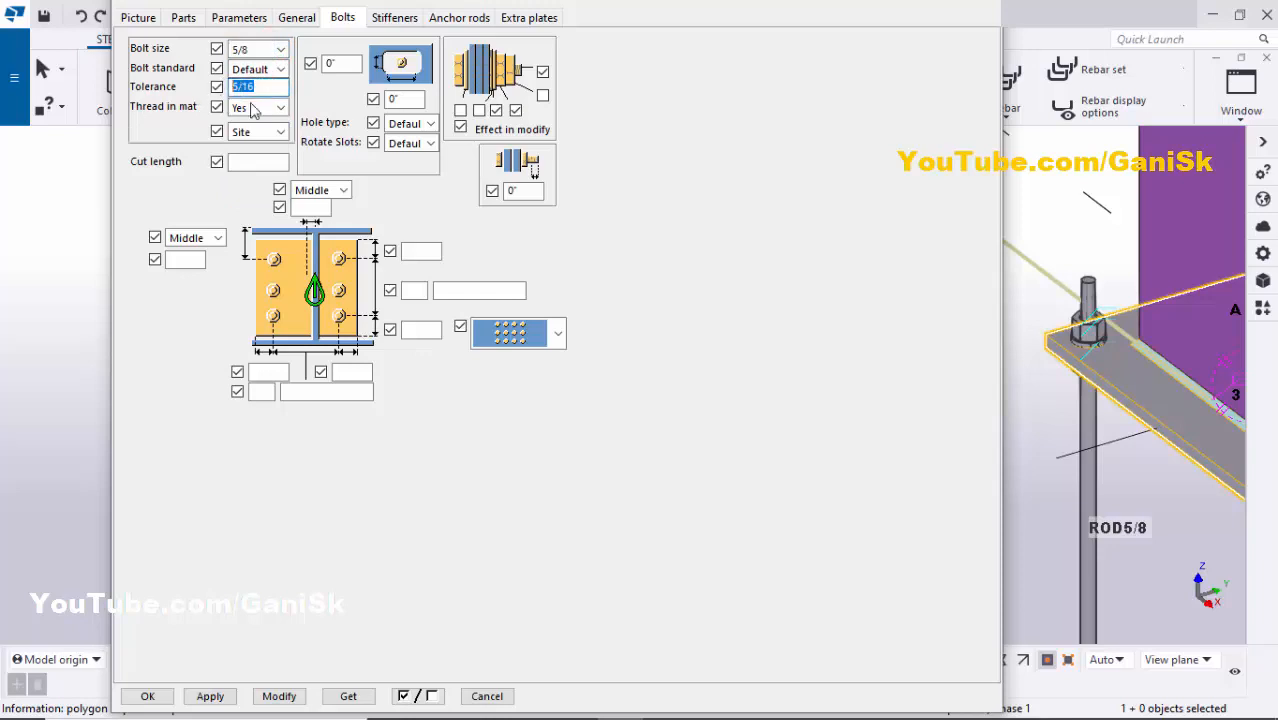
{"action": "scroll", "coordinate": [1052, 296], "scroll_direction": "down", "scroll_amount": 3}
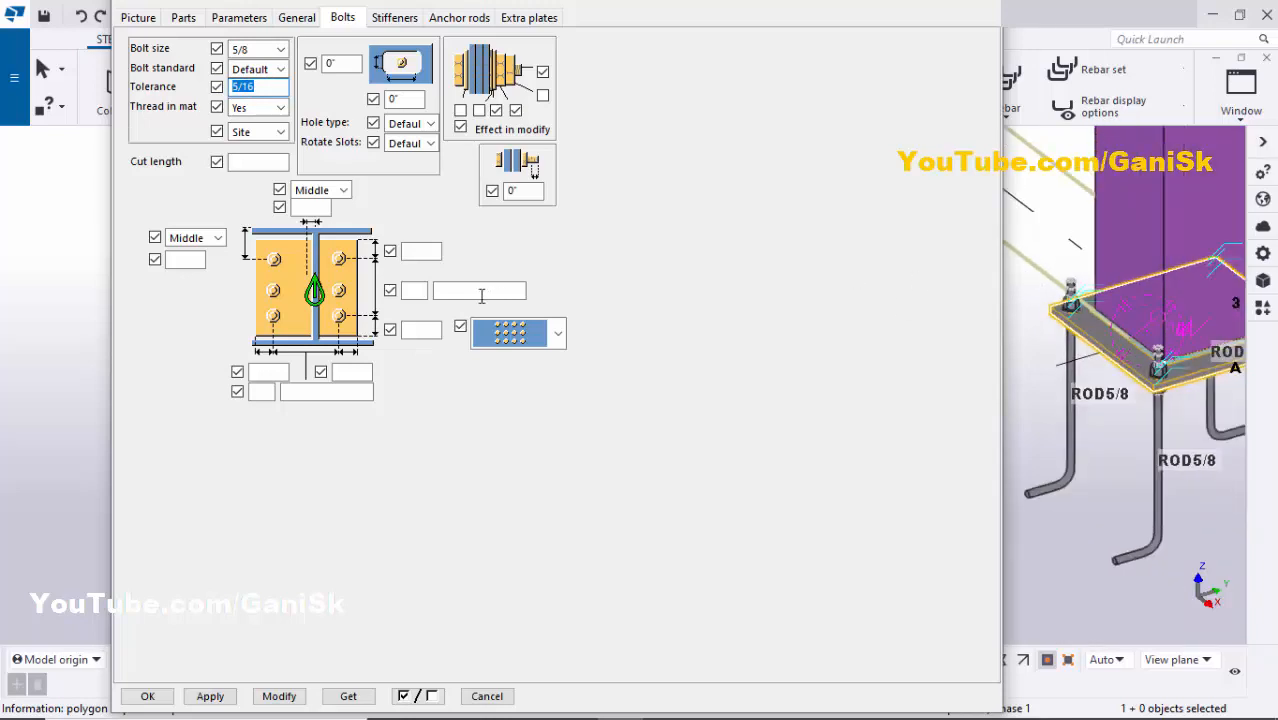
- Set all four bolt edge distances of the base plate to 2"
{"action": "left_click", "coordinate": [412, 252]}
{"action": "type", "text": "2"}
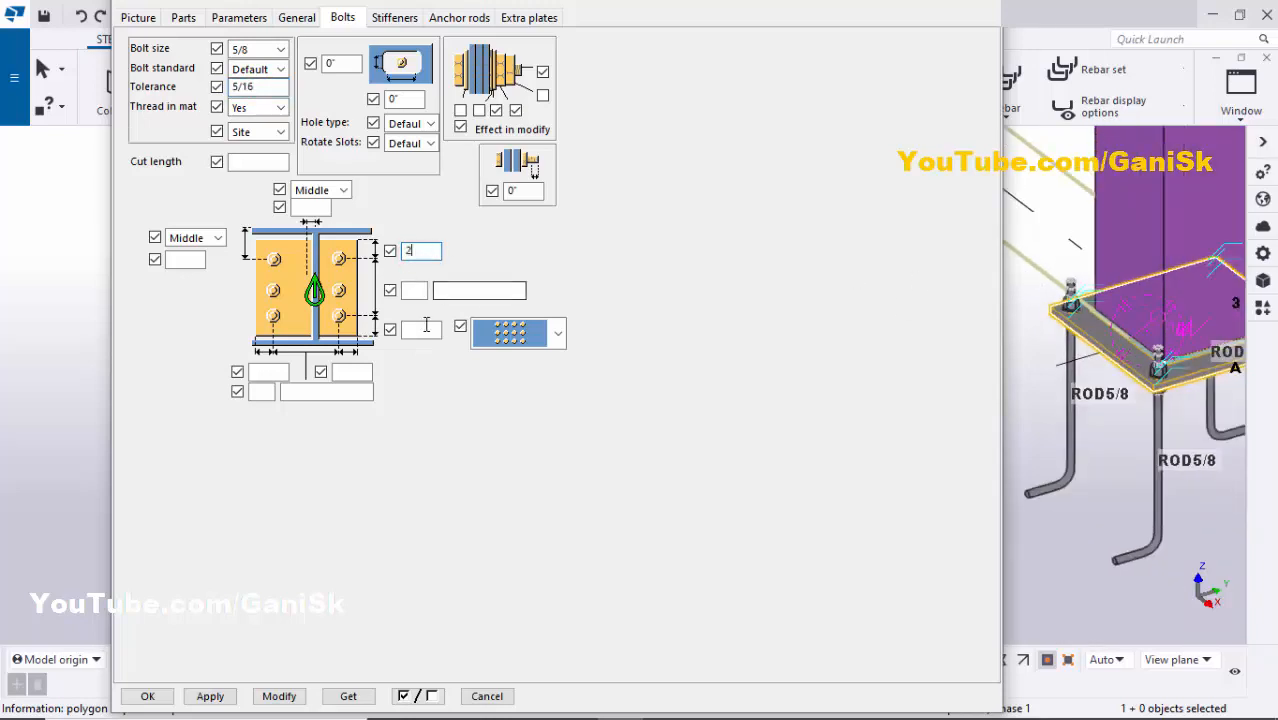
{"action": "left_click", "coordinate": [410, 330]}
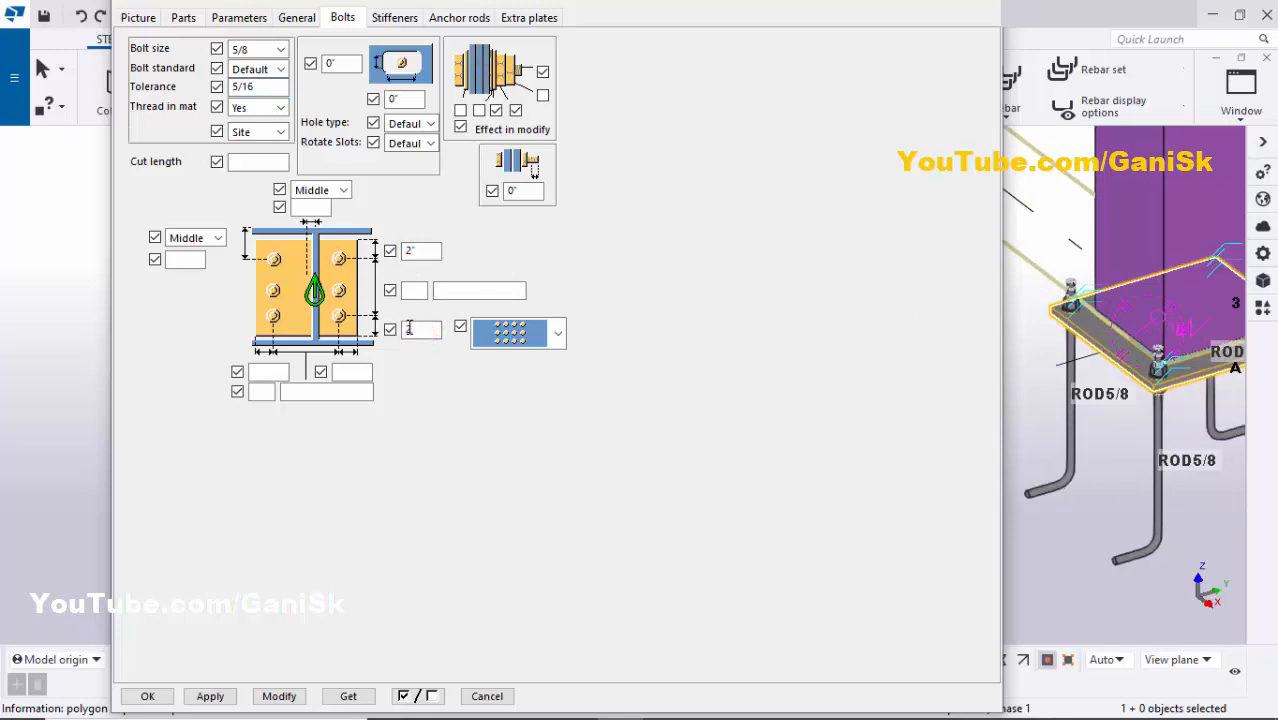
{"action": "left_click", "coordinate": [268, 371]}
{"action": "left_click", "coordinate": [346, 372]}
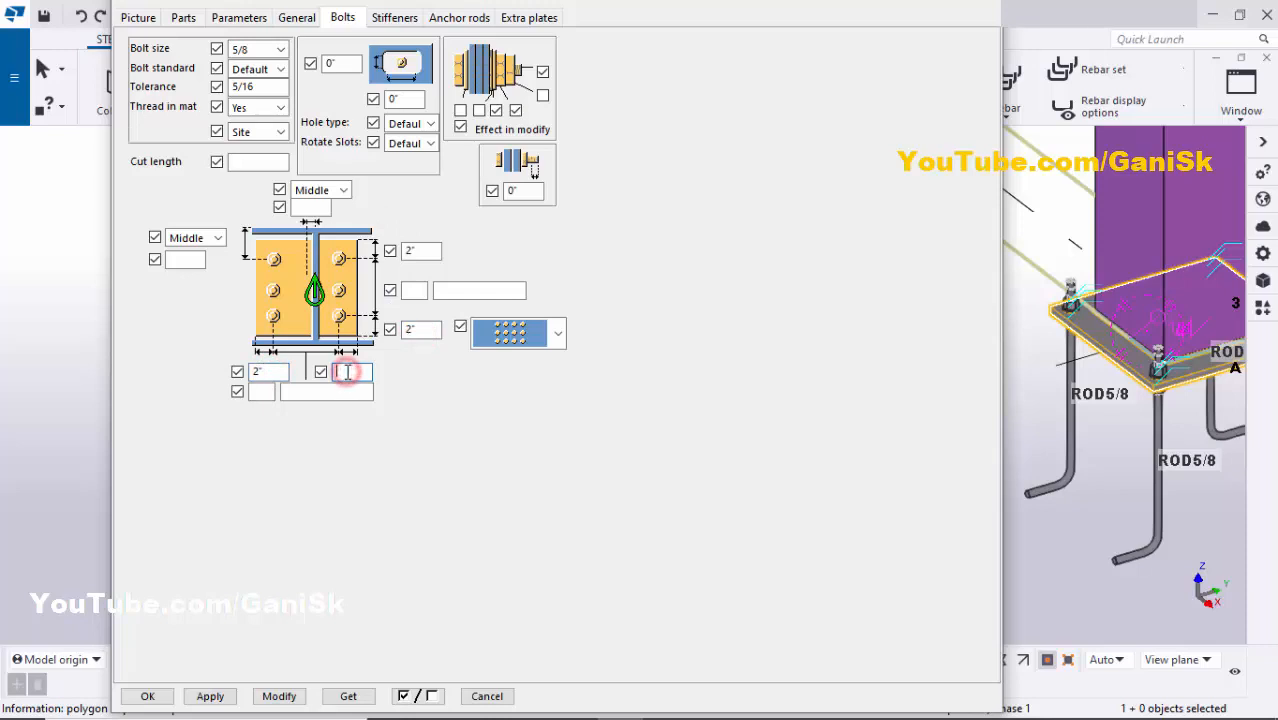
{"action": "type", "text": "2"}
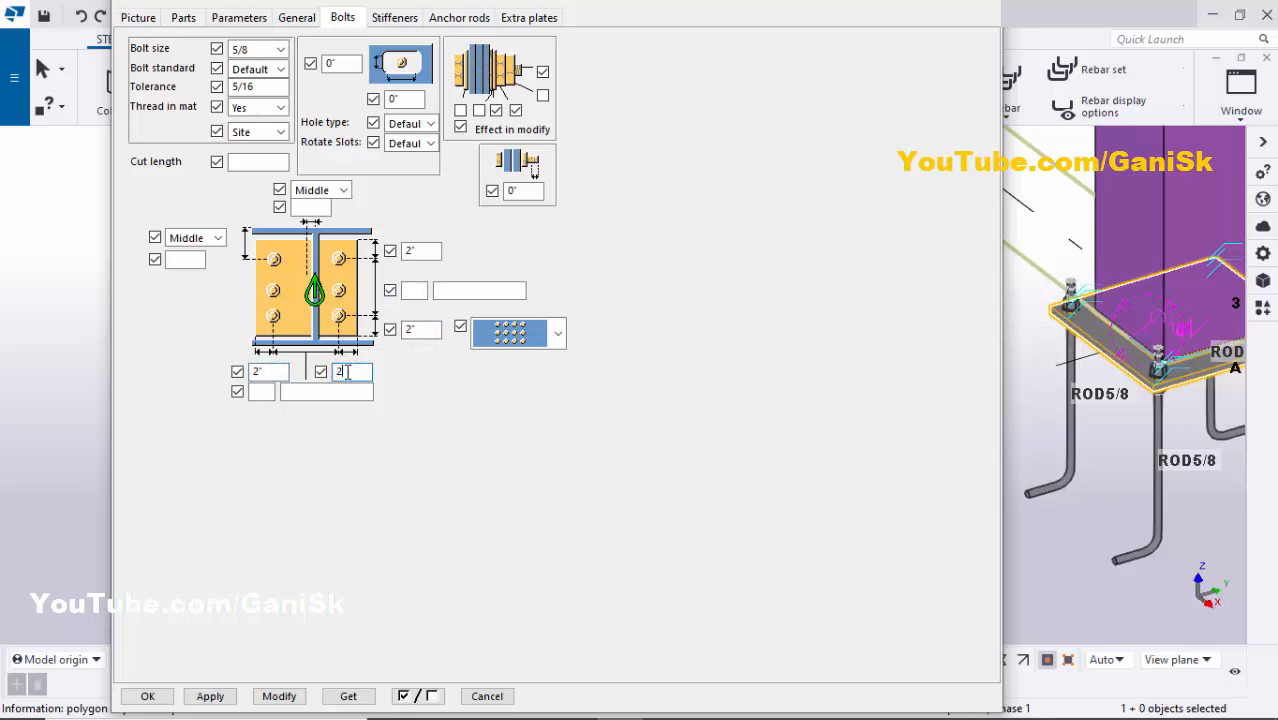
- Set the bolt group to 2 bolts at 1'-2" spacing in both directions and modify the connection
{"action": "left_click", "coordinate": [421, 291]}
{"action": "scroll", "coordinate": [1066, 314], "scroll_direction": "up", "scroll_amount": 1}
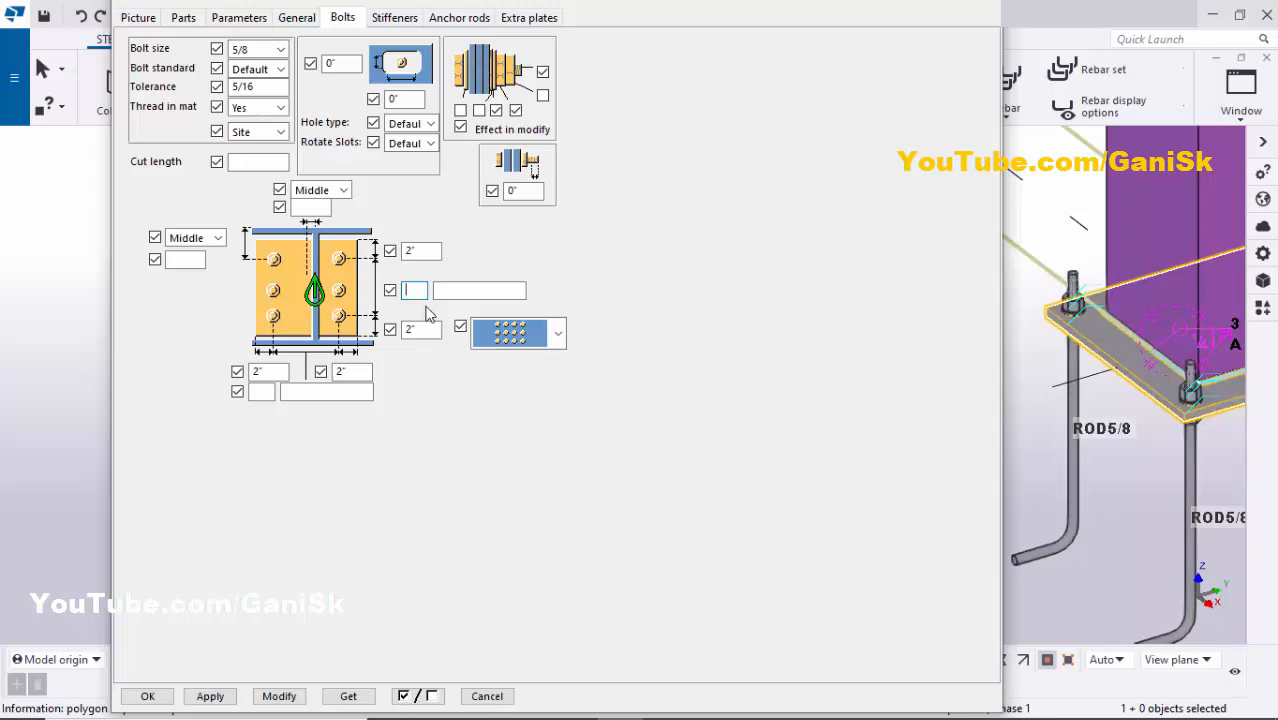
{"action": "type", "text": "2"}
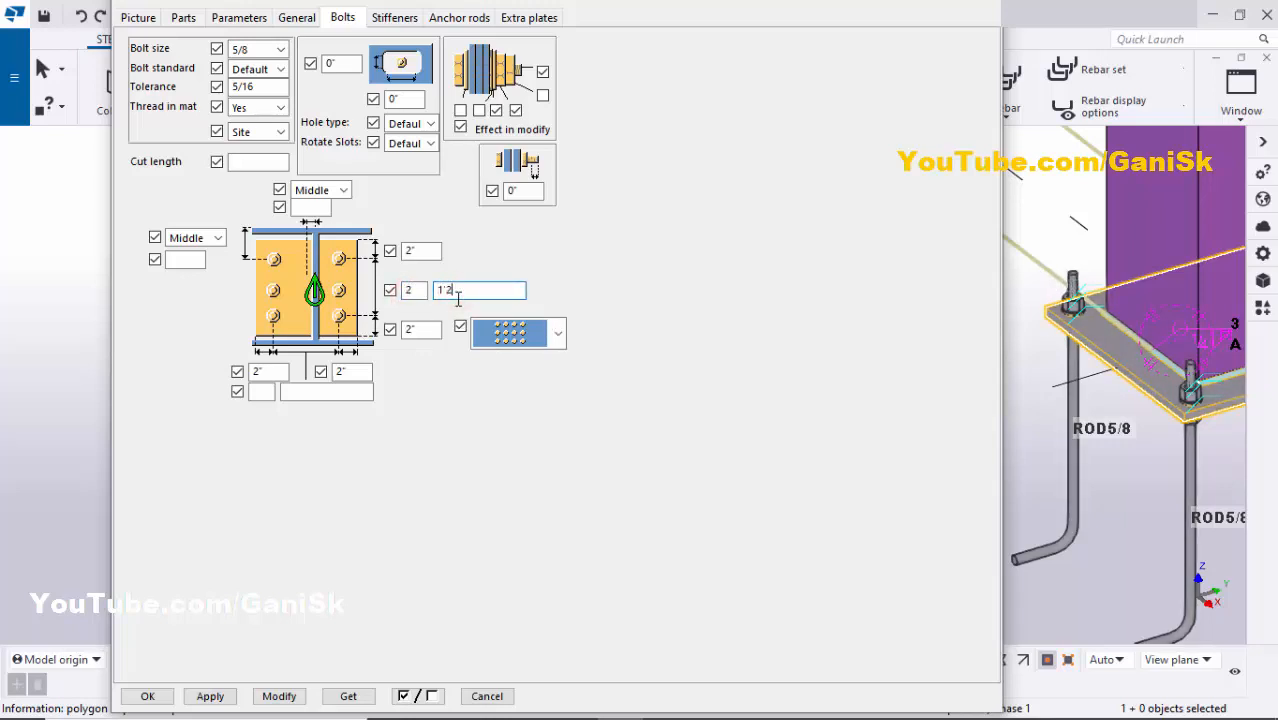
{"action": "type", "text": "1'2"}
{"action": "left_click", "coordinate": [262, 392]}
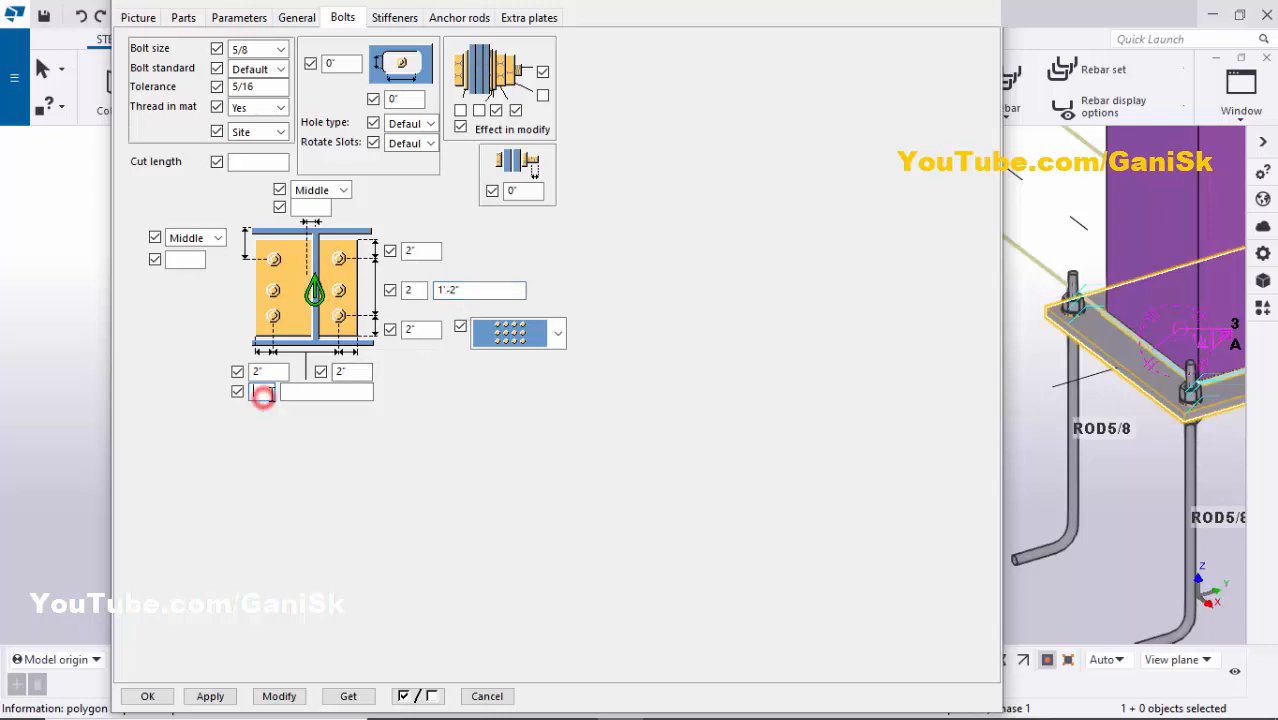
{"action": "scroll", "coordinate": [1128, 365], "scroll_direction": "down", "scroll_amount": 5}
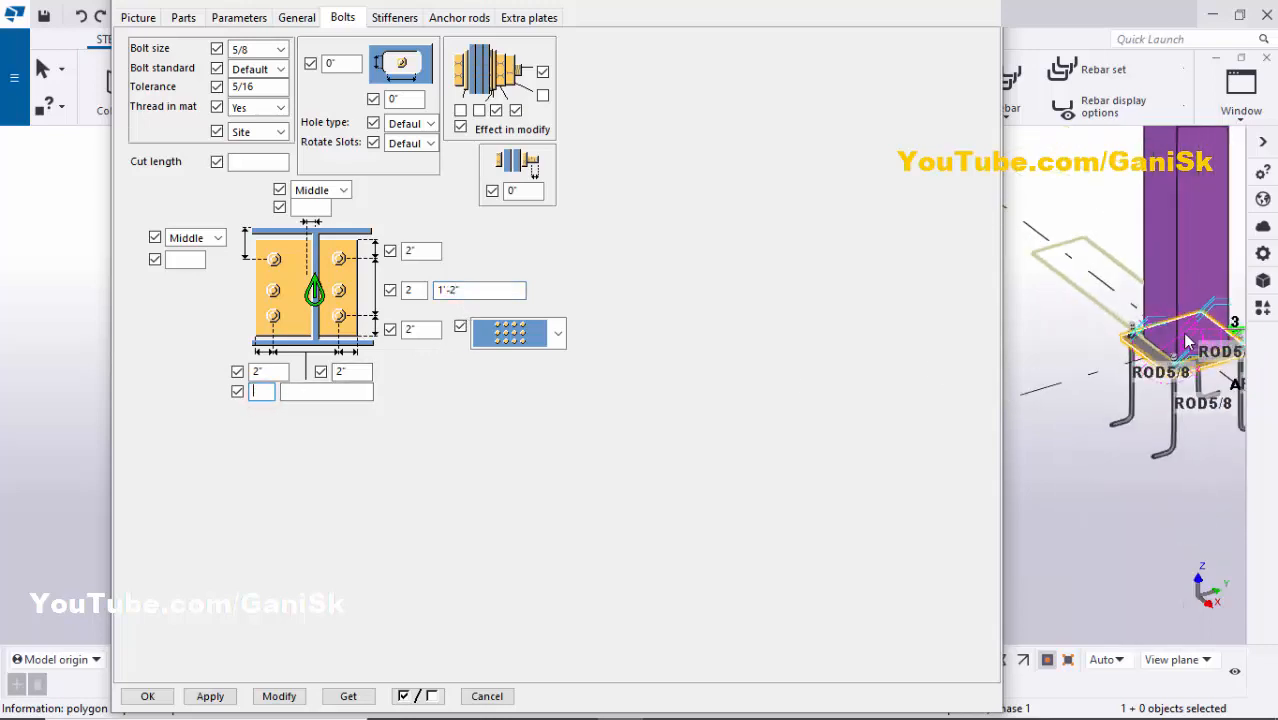
{"action": "type", "text": "2"}
{"action": "left_click", "coordinate": [311, 394]}
{"action": "scroll", "coordinate": [1102, 357], "scroll_direction": "up", "scroll_amount": 5}
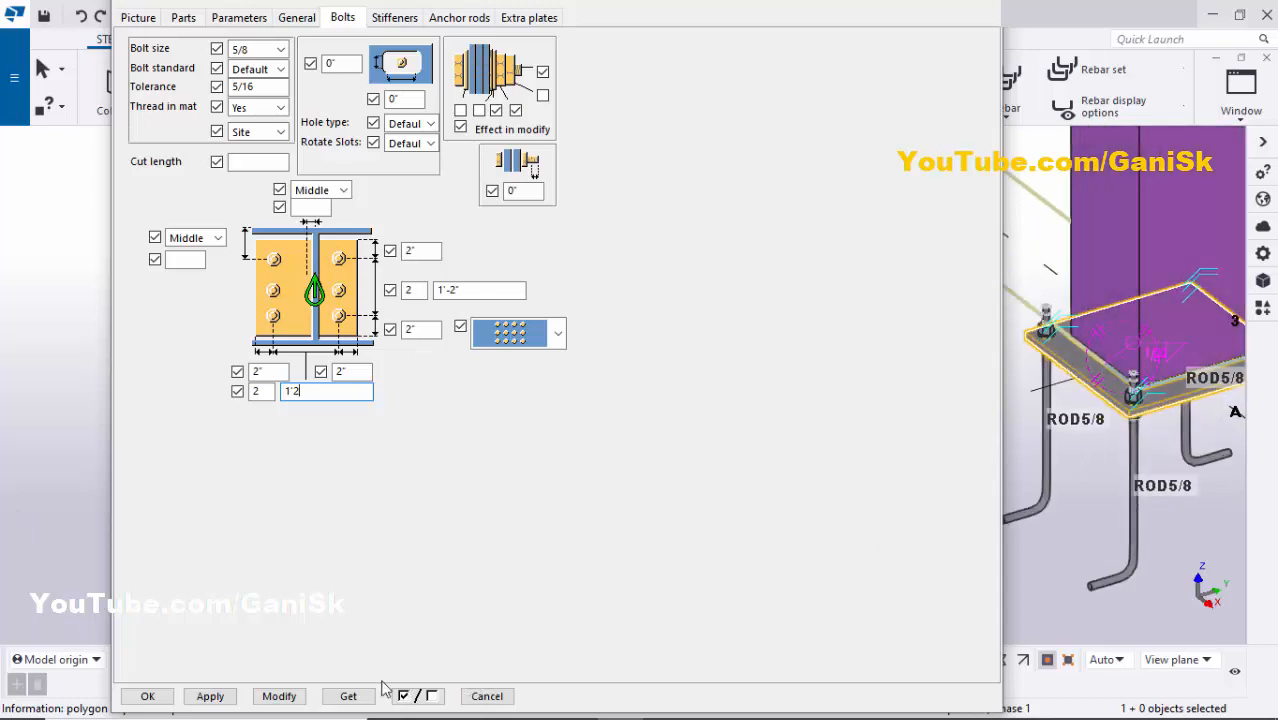
{"action": "left_click", "coordinate": [279, 696]}
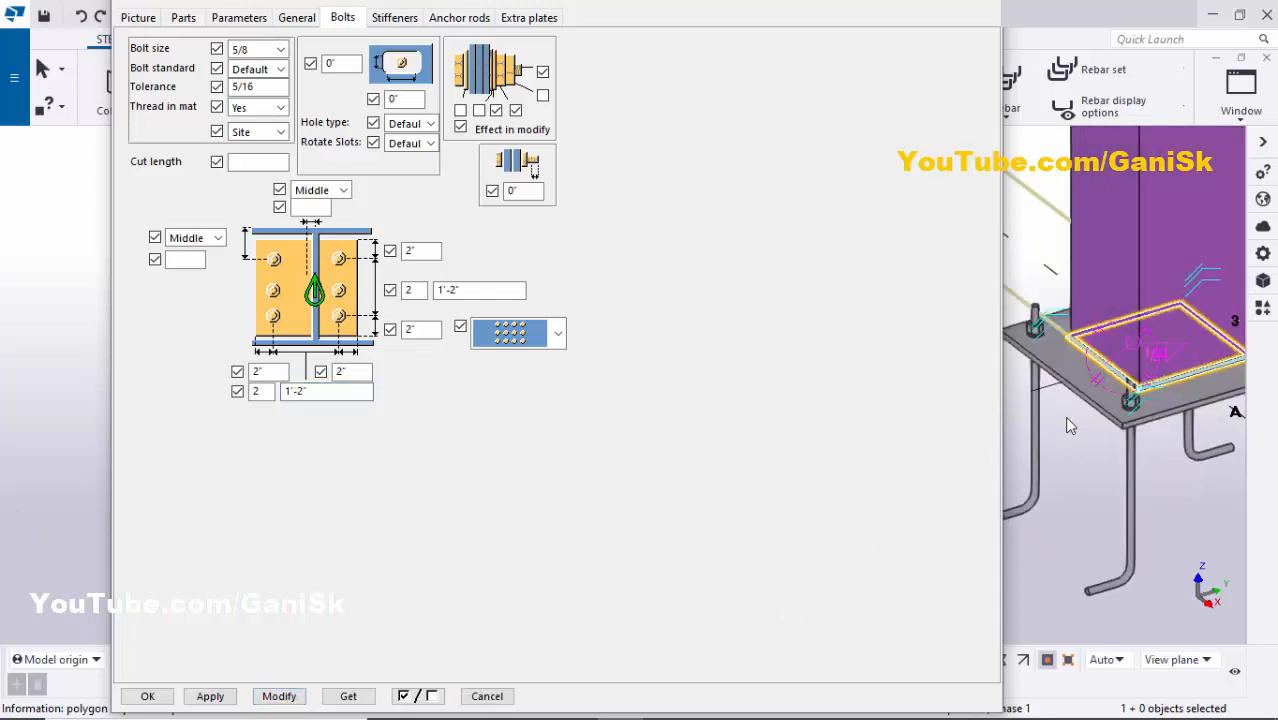
- Try a bolt group of 3 bolts at 8" spacing in both directions and modify the connection
{"action": "scroll", "coordinate": [1035, 344], "scroll_direction": "up", "scroll_amount": 5}
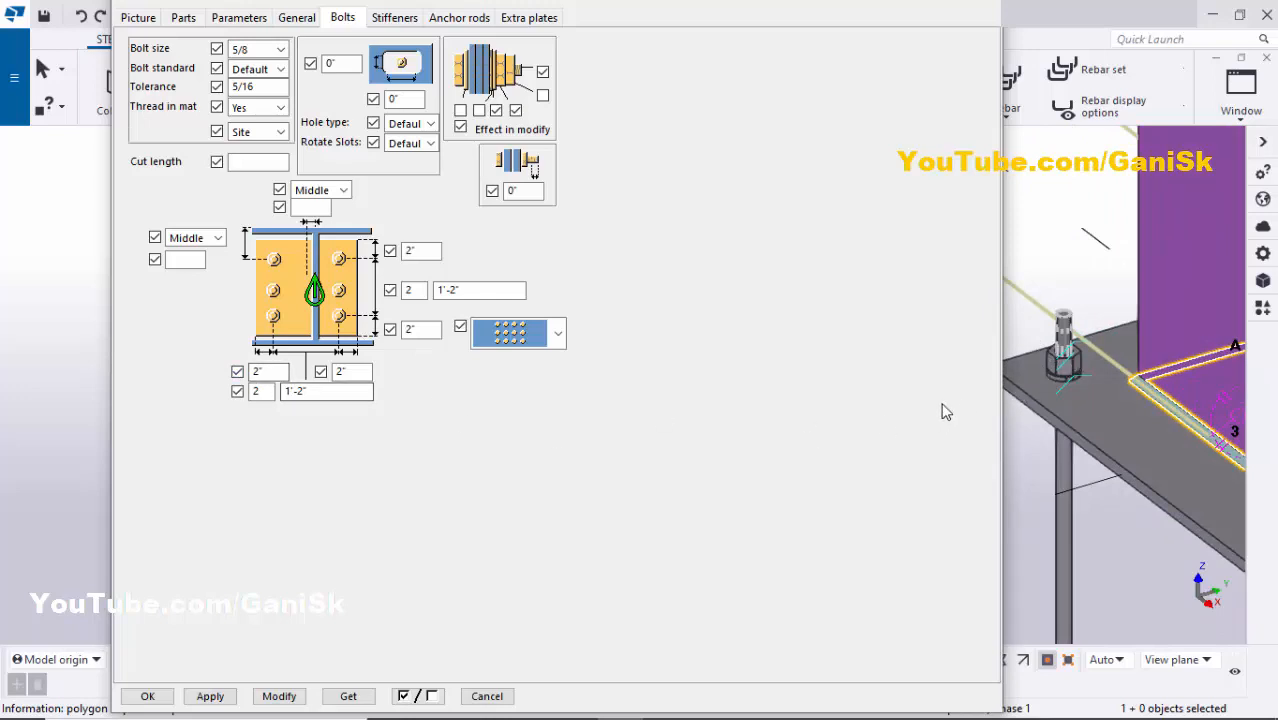
{"action": "scroll", "coordinate": [1047, 377], "scroll_direction": "down", "scroll_amount": 4}
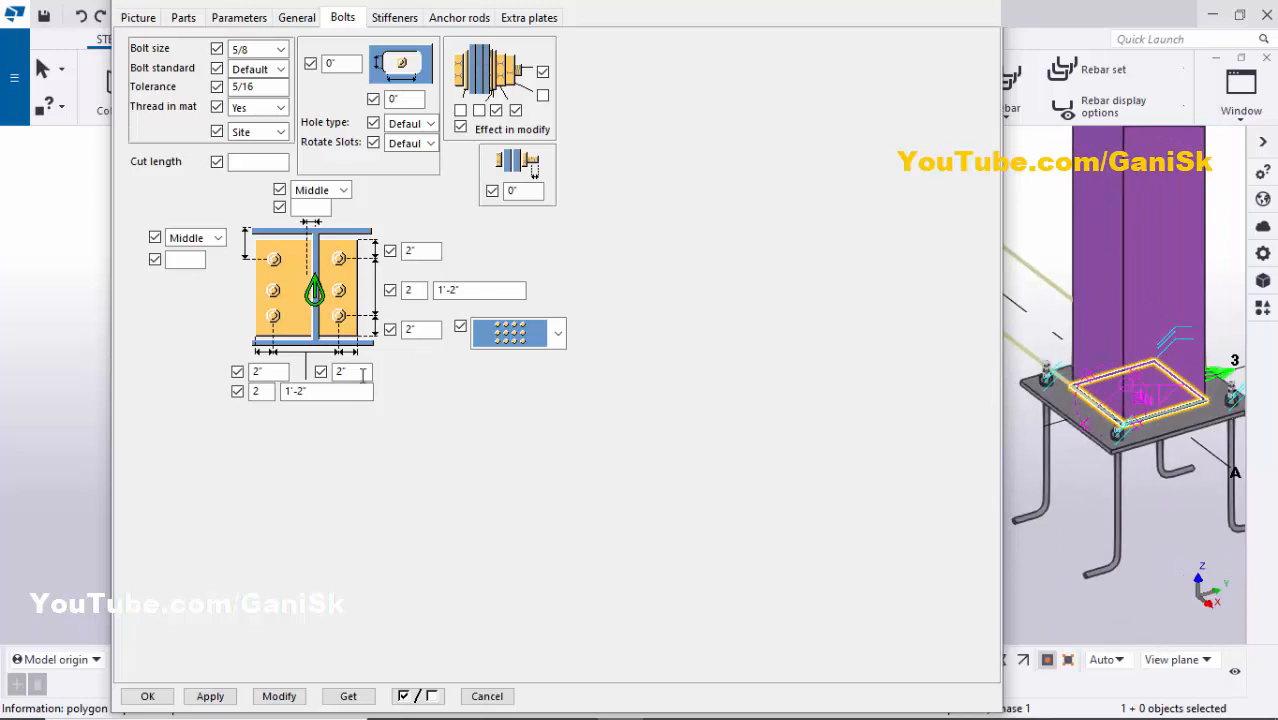
{"action": "left_click_drag", "start_coordinate": [296, 391], "coordinate": [241, 391]}
{"action": "double_click", "coordinate": [412, 290]}
{"action": "type", "text": "3"}
{"action": "double_click", "coordinate": [470, 290]}
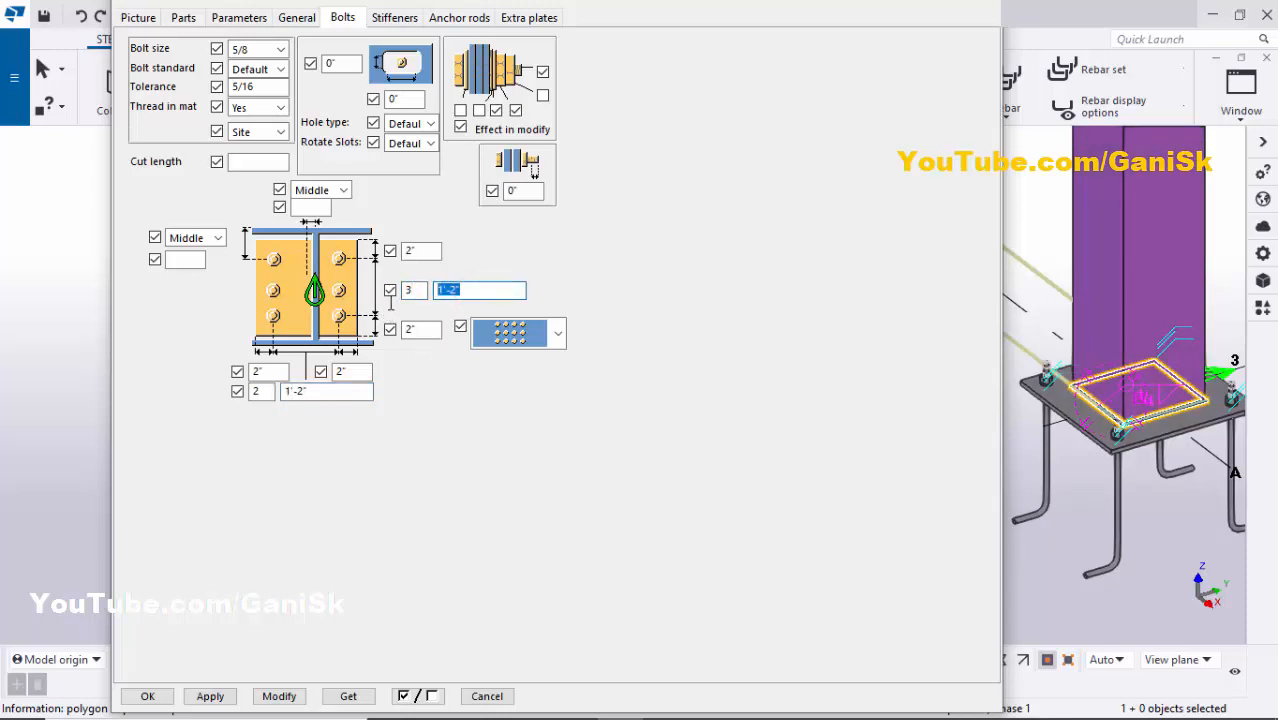
{"action": "type", "text": "8"}
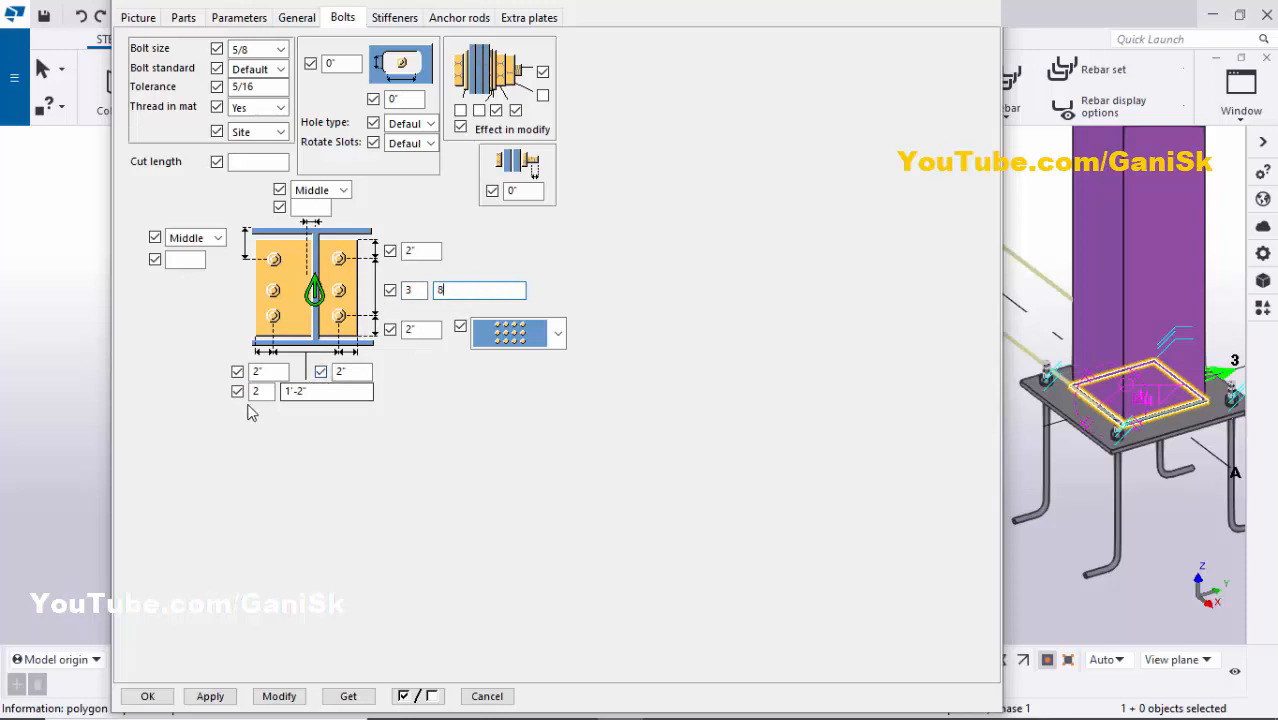
{"action": "double_click", "coordinate": [257, 391]}
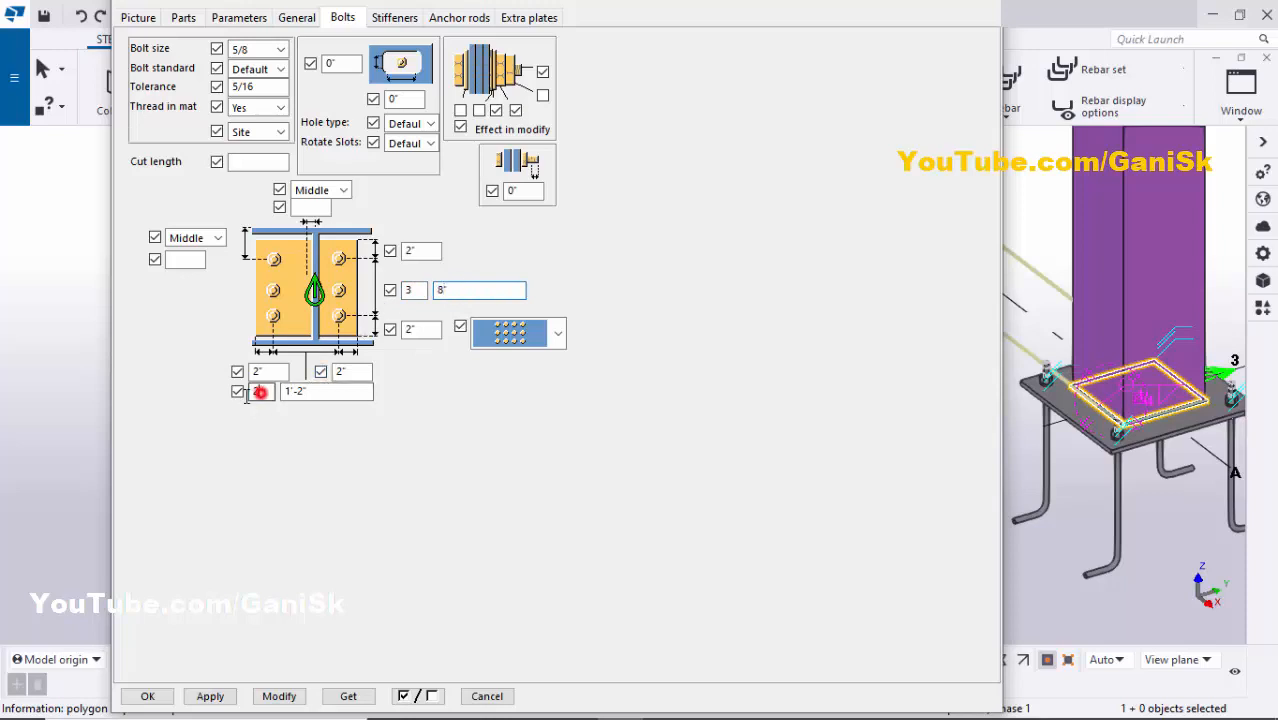
{"action": "double_click", "coordinate": [312, 391]}
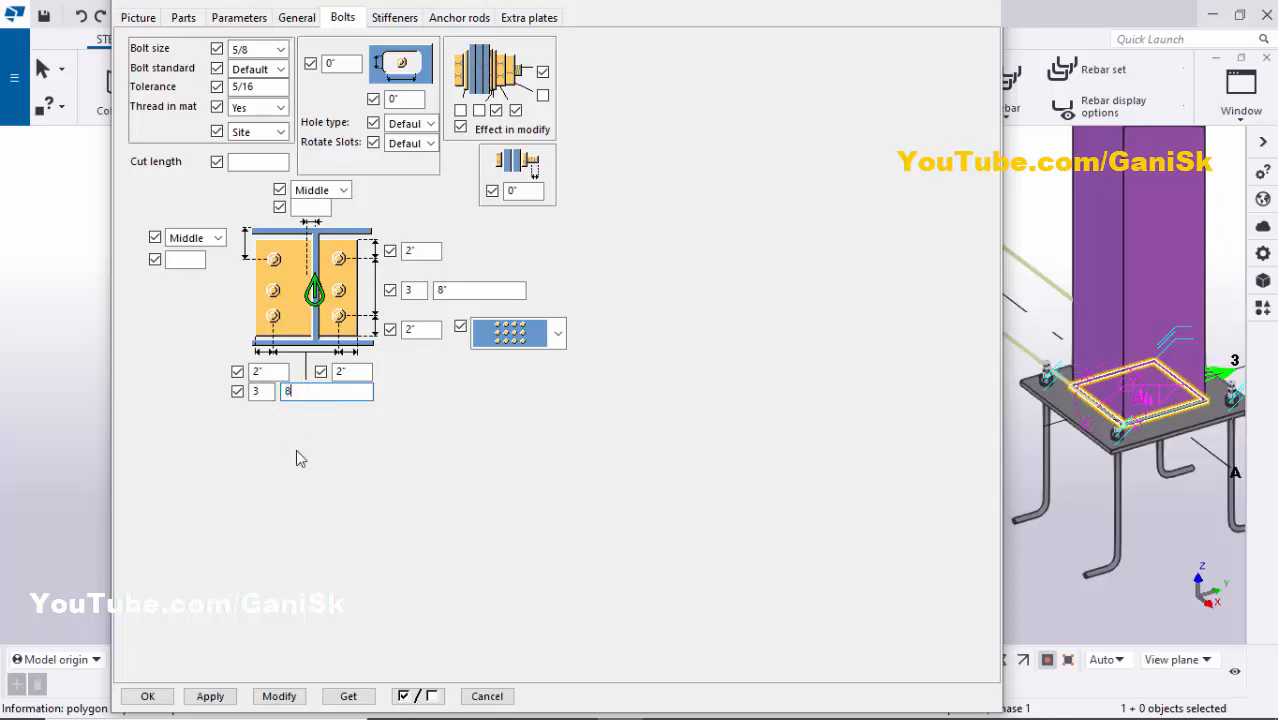
{"action": "type", "text": "8"}
{"action": "left_click", "coordinate": [279, 696]}
- Examine the anchor rod layout around the column's base plate in the model
{"action": "scroll", "coordinate": [1050, 450], "scroll_direction": "up", "scroll_amount": 5}
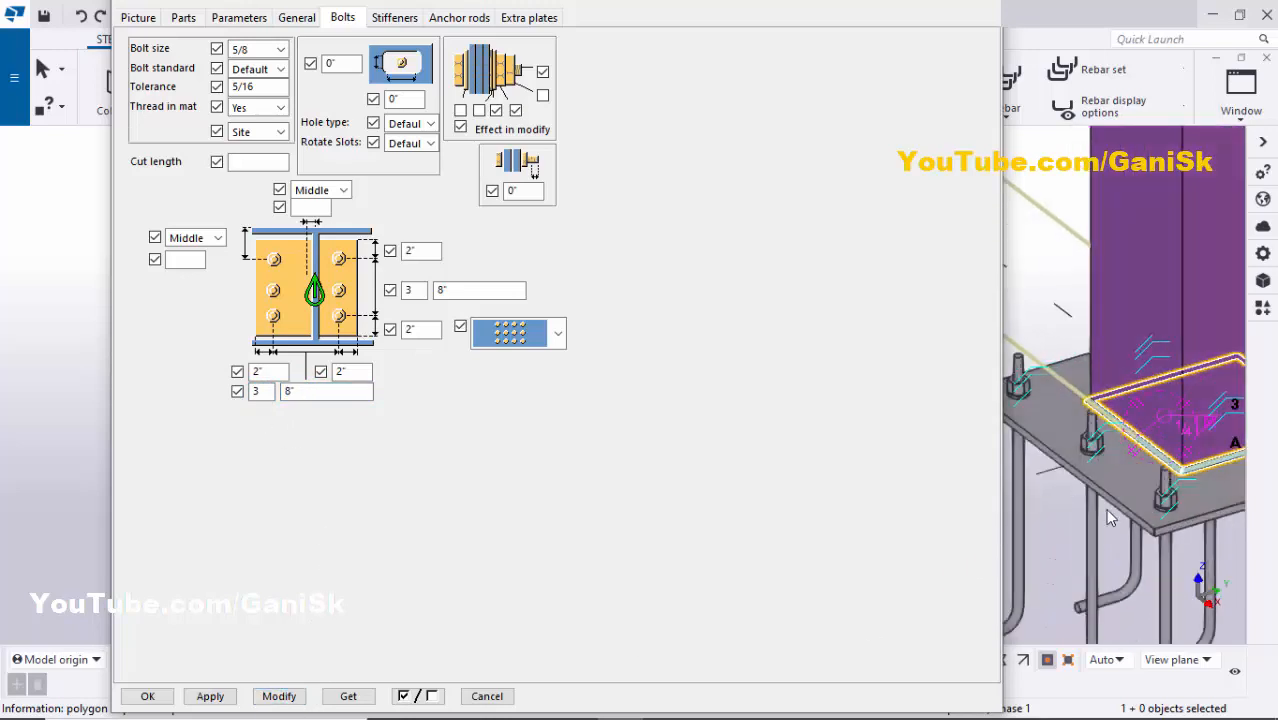
{"action": "scroll", "coordinate": [1075, 443], "scroll_direction": "down", "scroll_amount": 4}
{"action": "scroll", "coordinate": [1200, 441], "scroll_direction": "up", "scroll_amount": 3}
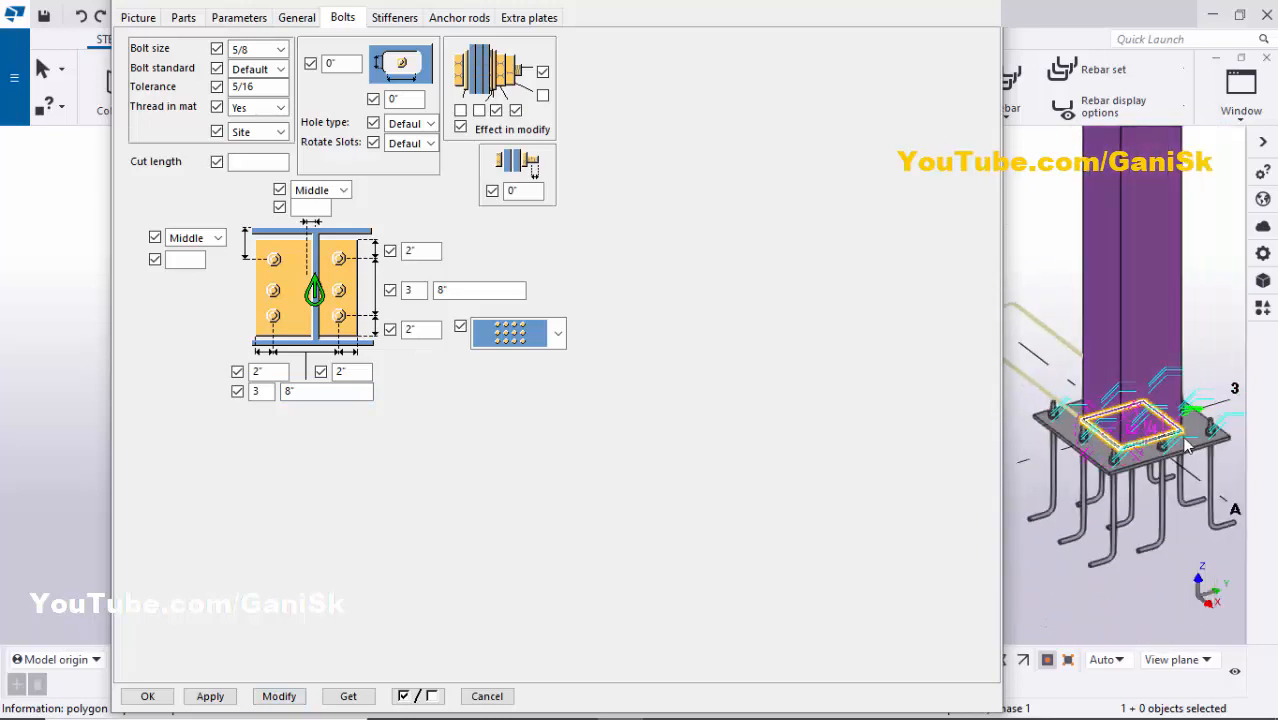
{"action": "scroll", "coordinate": [1206, 430], "scroll_direction": "down", "scroll_amount": 5}
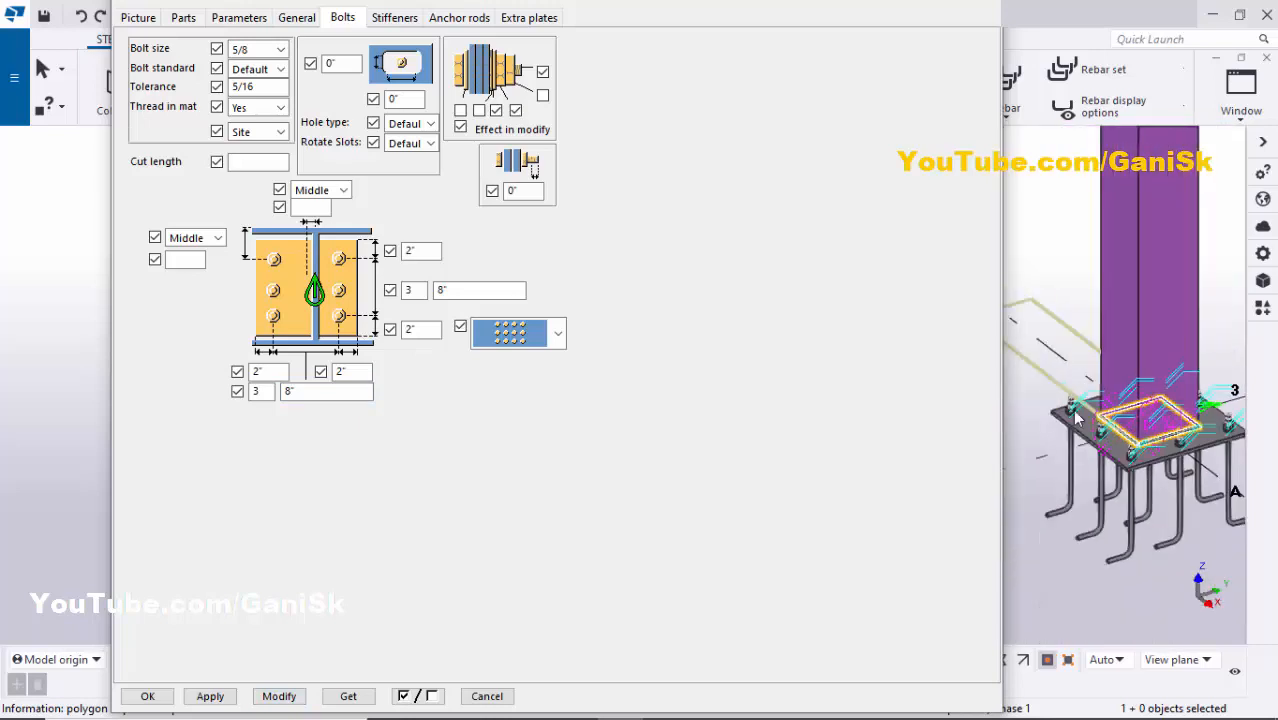
{"action": "scroll", "coordinate": [1073, 430], "scroll_direction": "up", "scroll_amount": 3}
{"action": "scroll", "coordinate": [1062, 447], "scroll_direction": "down", "scroll_amount": 4}
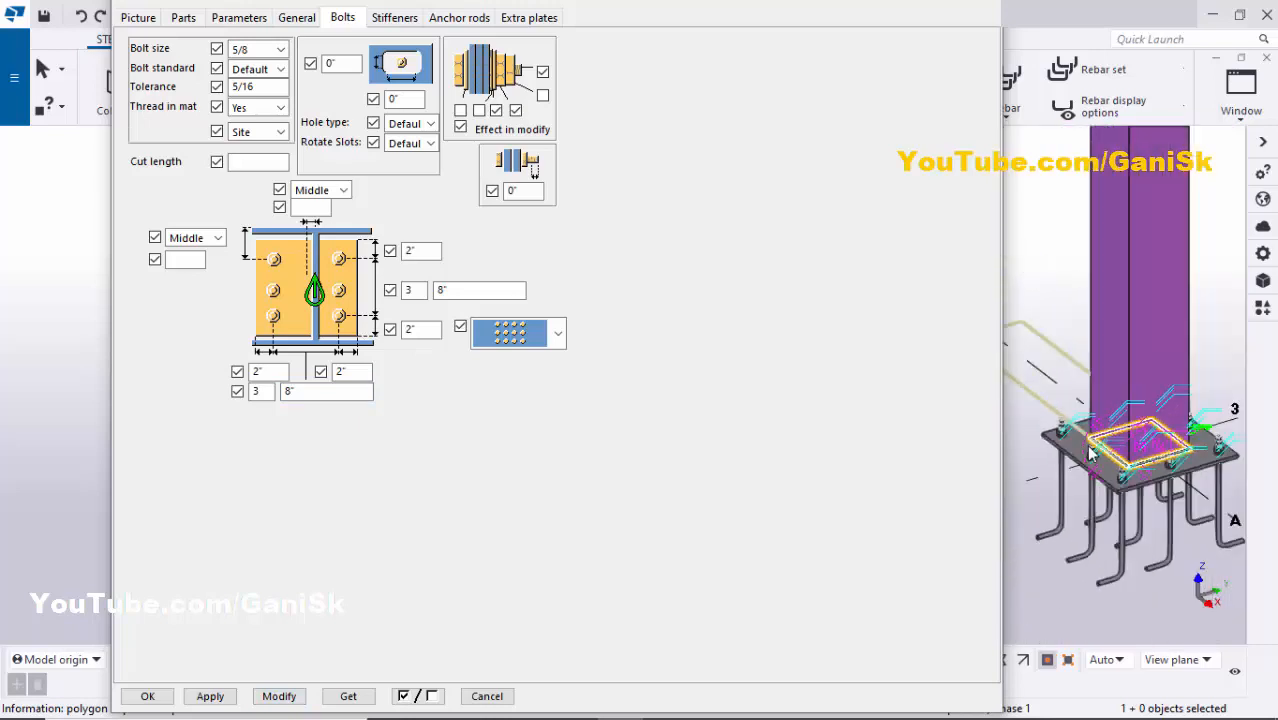
{"action": "scroll", "coordinate": [1068, 447], "scroll_direction": "up", "scroll_amount": 3}
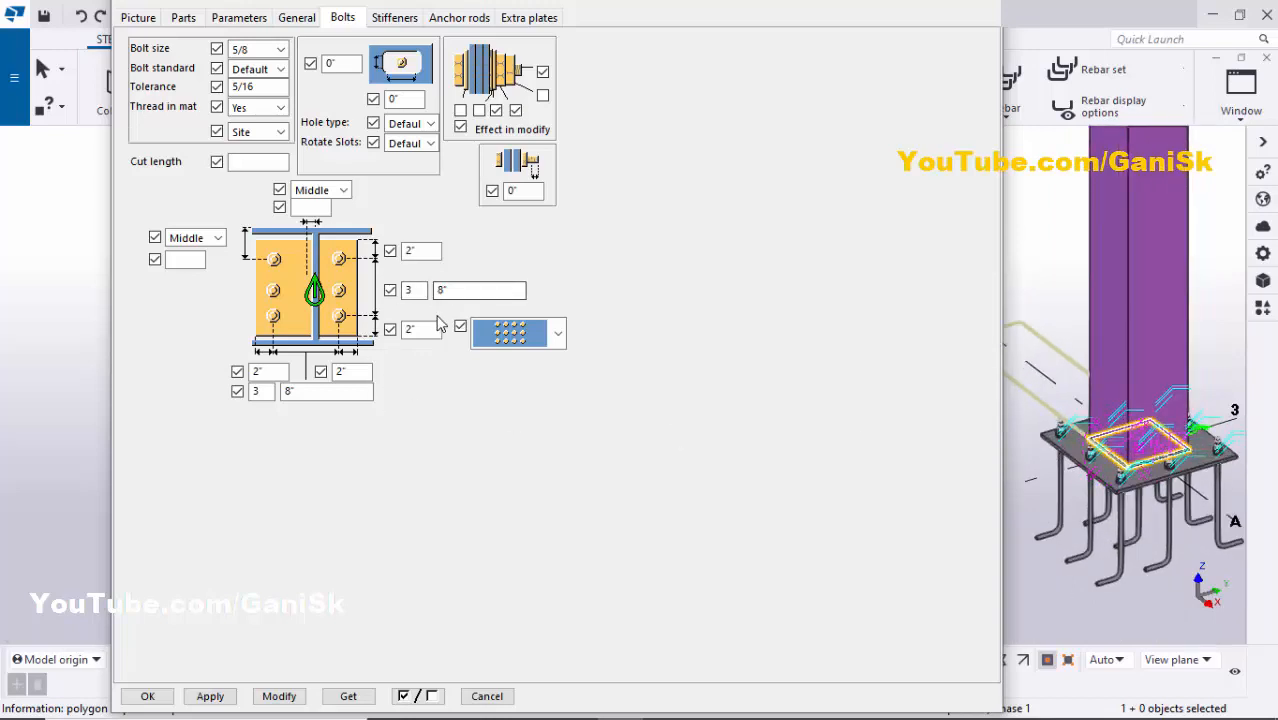
- Set the number of bolts to 2 in both directions and modify the connection
{"action": "double_click", "coordinate": [413, 290]}
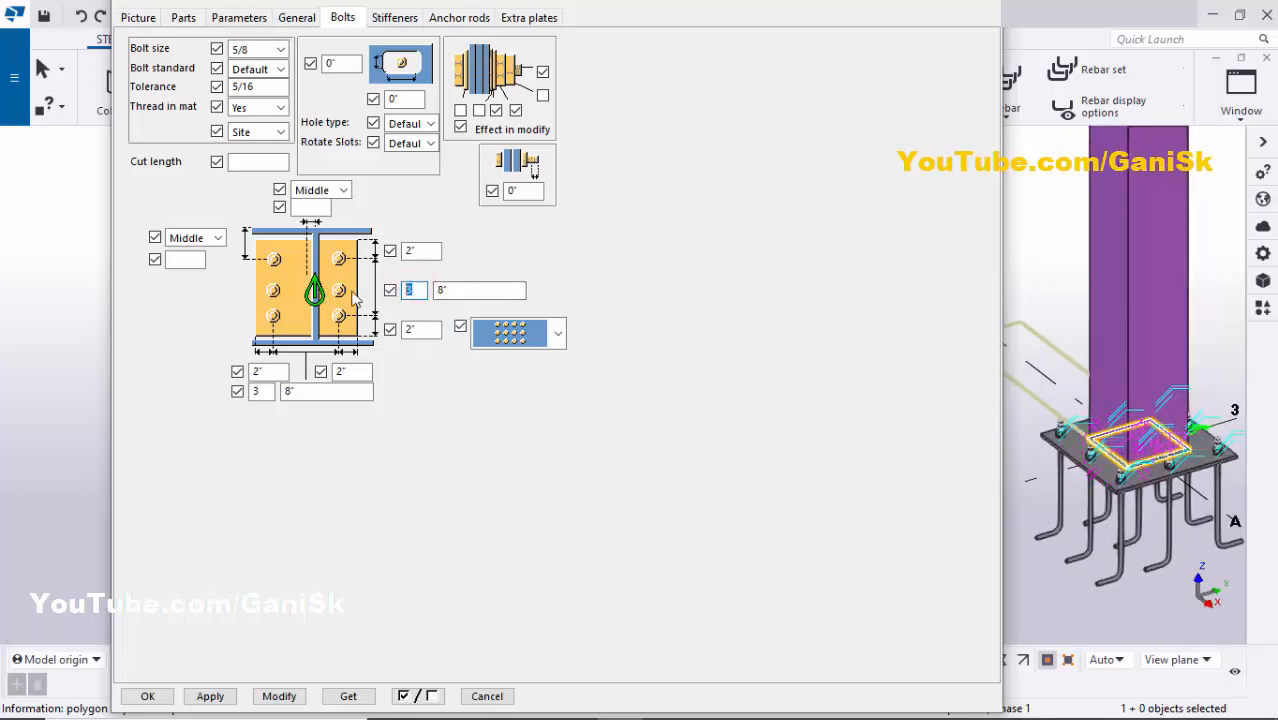
{"action": "type", "text": "2"}
{"action": "double_click", "coordinate": [258, 391]}
{"action": "type", "text": "2"}
{"action": "left_click", "coordinate": [280, 697]}
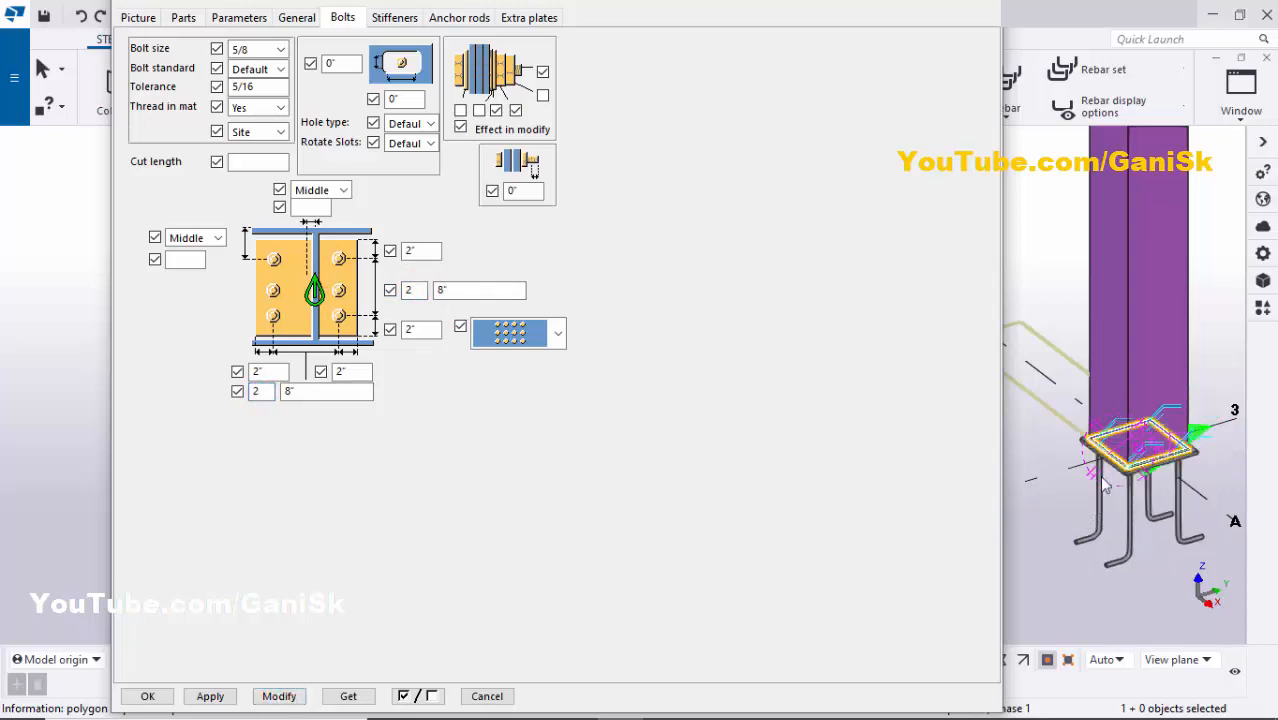
- Set the bolt spacing to 1'-2" in both directions, modify the connection and accept the settings
{"action": "scroll", "coordinate": [1104, 467], "scroll_direction": "up", "scroll_amount": 3}
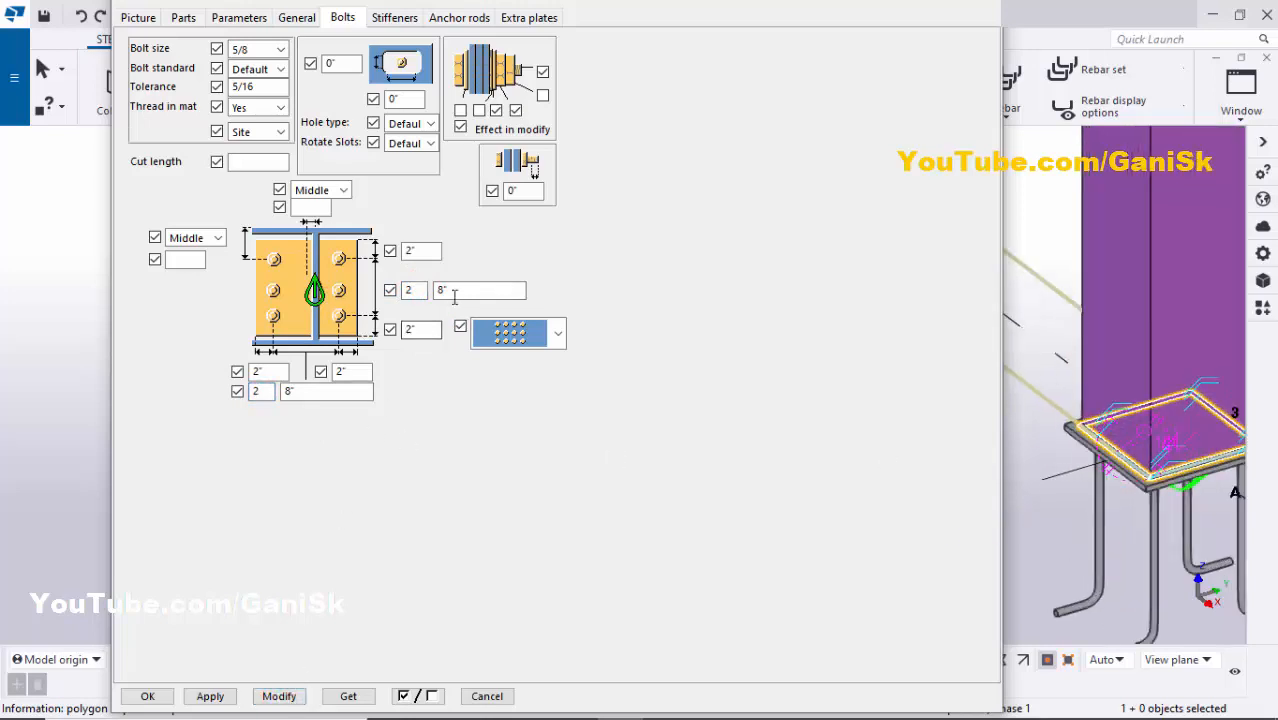
{"action": "double_click", "coordinate": [456, 290]}
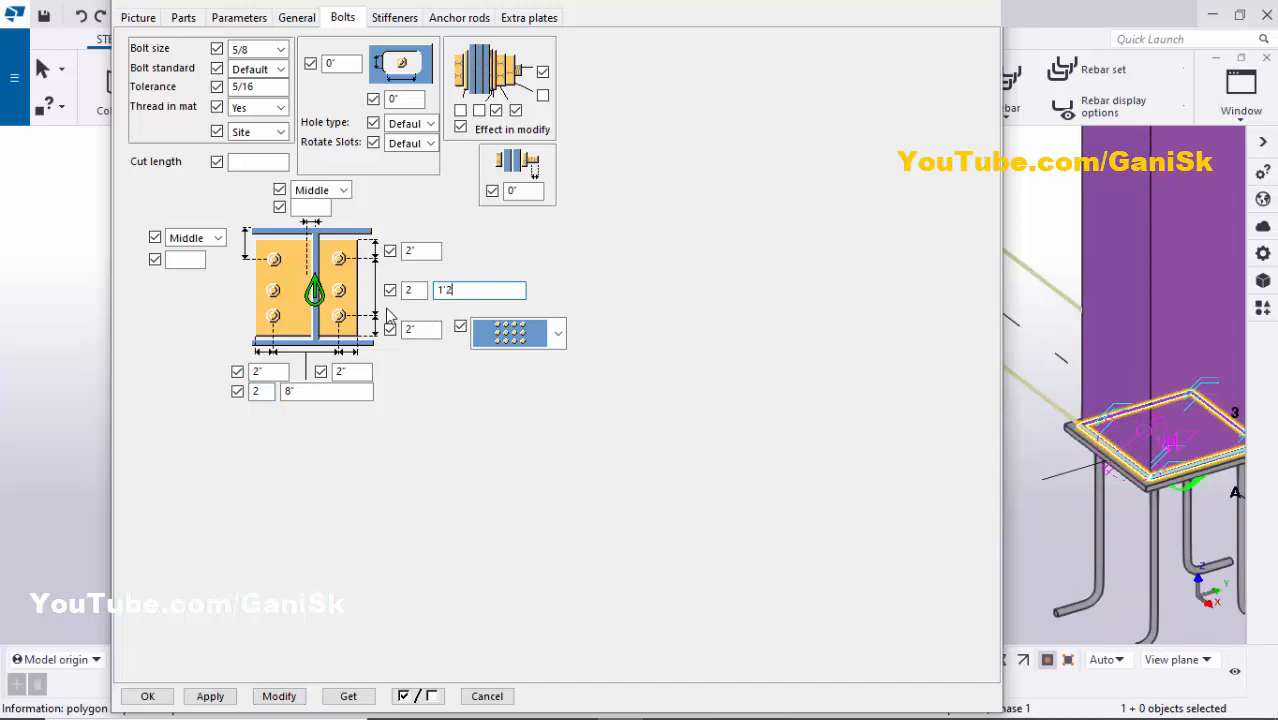
{"action": "type", "text": "1'2"}
{"action": "double_click", "coordinate": [297, 391]}
{"action": "type", "text": "1"}
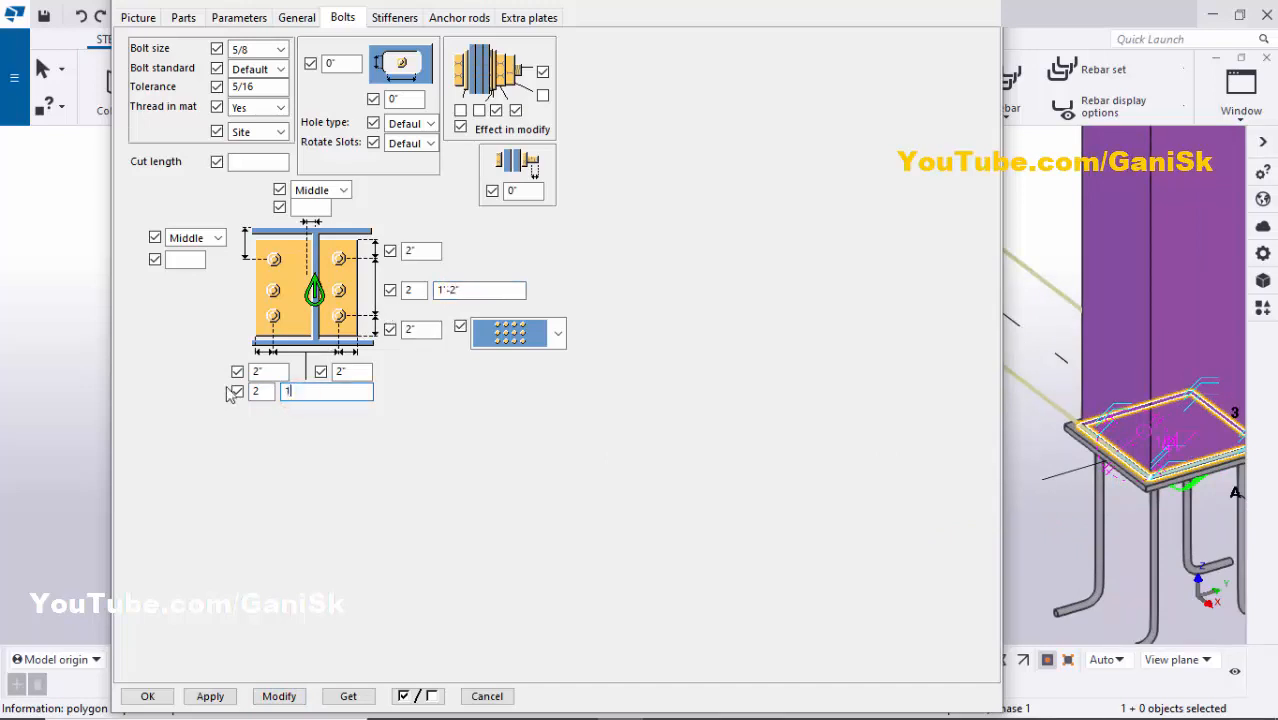
{"action": "left_click", "coordinate": [279, 696]}
{"action": "scroll", "coordinate": [1137, 462], "scroll_direction": "down", "scroll_amount": 5}
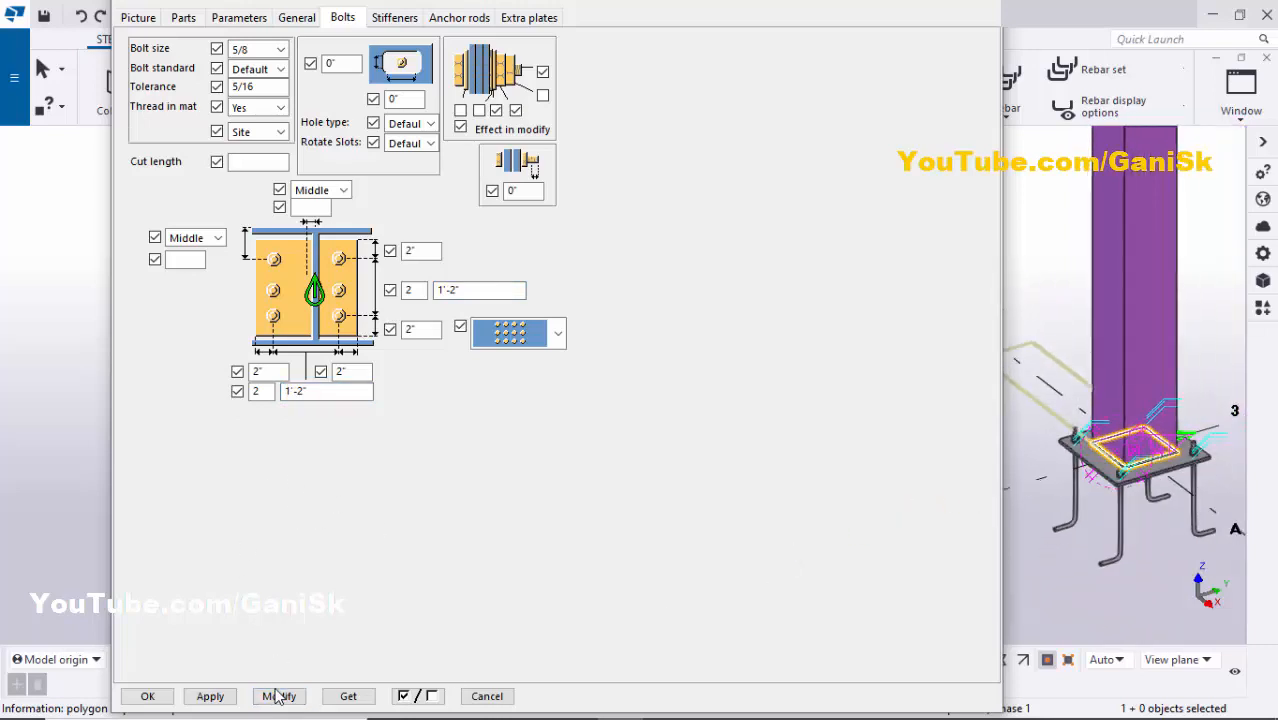
{"action": "left_click", "coordinate": [148, 696]}
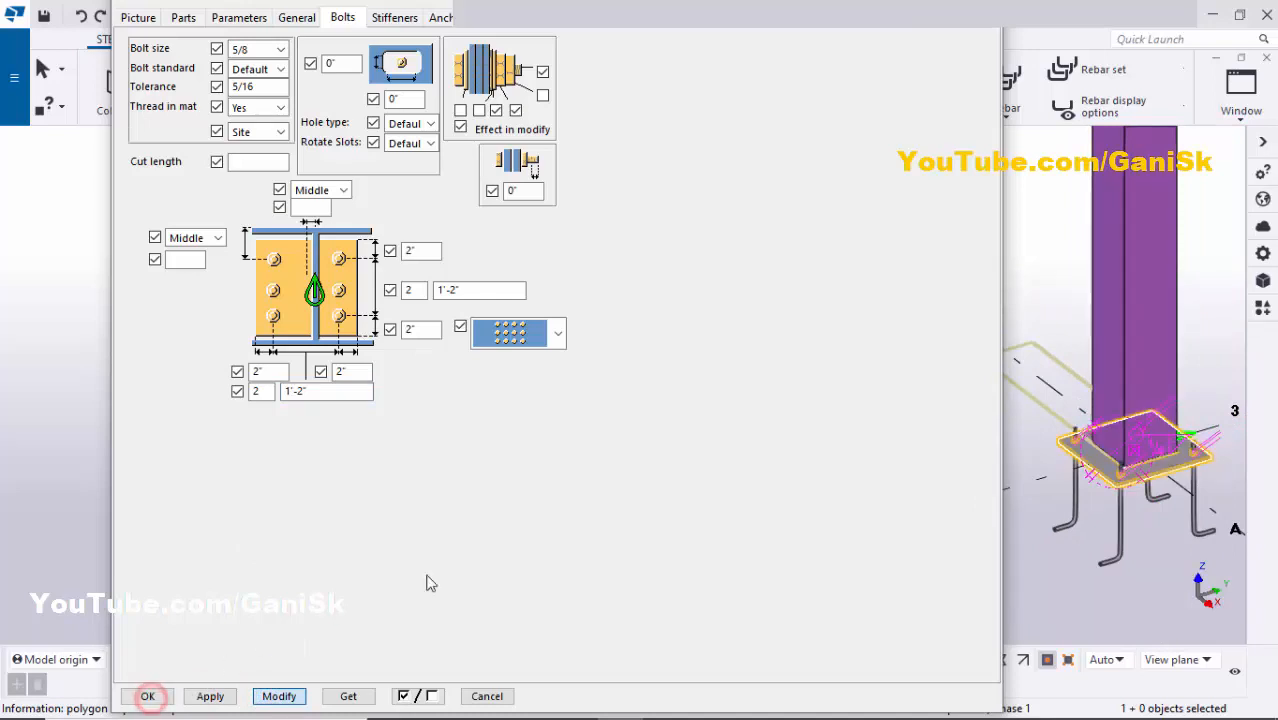
- Refresh the model view and inspect the base plate and anchor rods at the column's base
{"action": "right_click", "coordinate": [509, 262]}
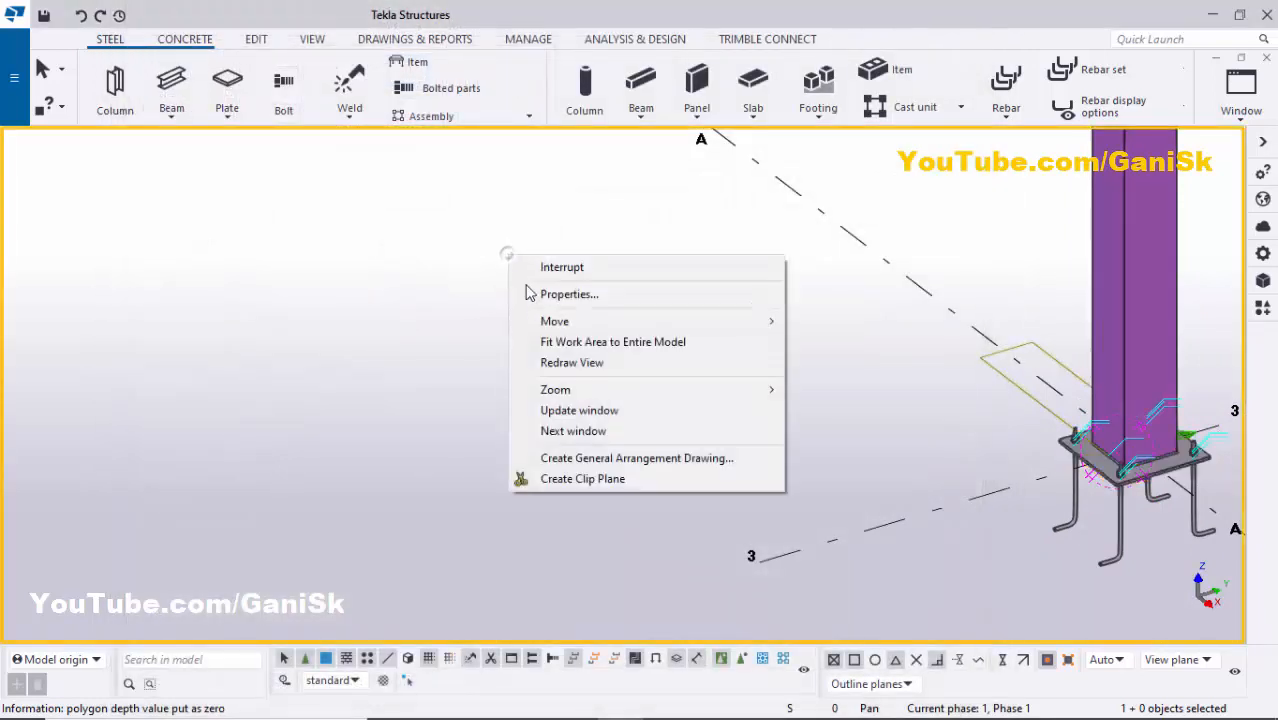
{"action": "left_click", "coordinate": [555, 341]}
{"action": "scroll", "coordinate": [188, 375], "scroll_direction": "down", "scroll_amount": 3}
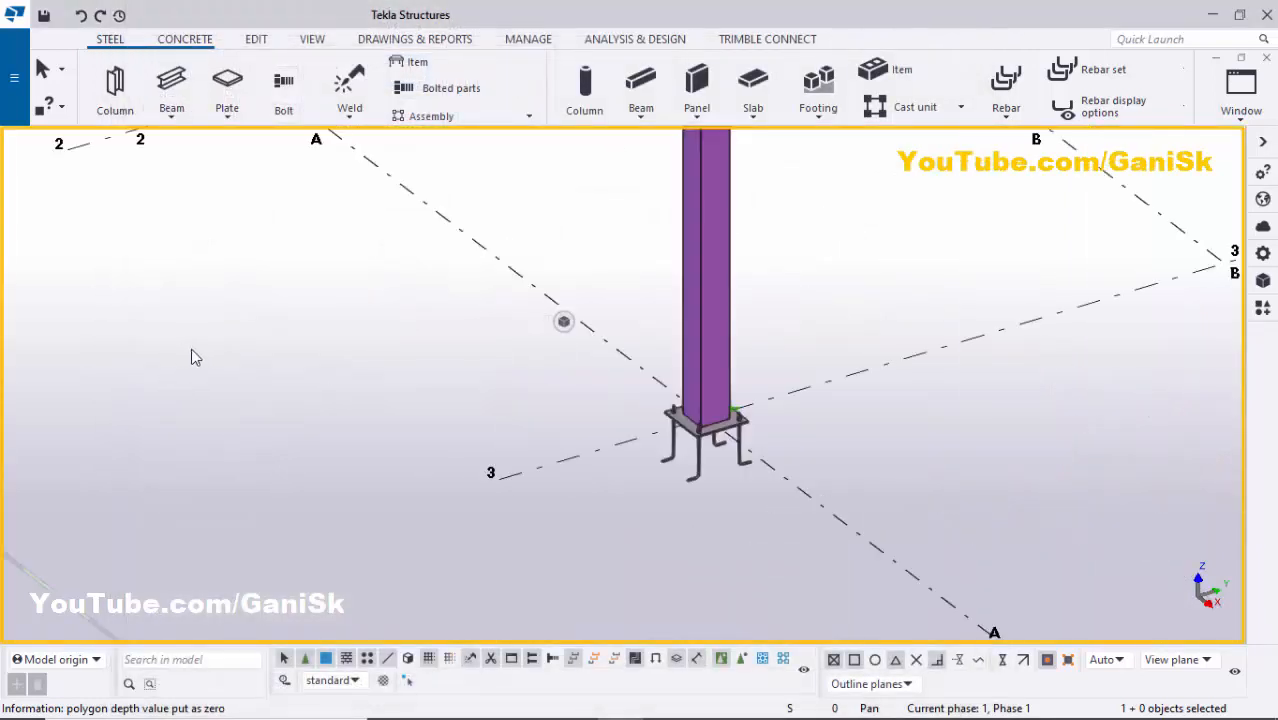
{"action": "scroll", "coordinate": [735, 468], "scroll_direction": "up", "scroll_amount": 5}
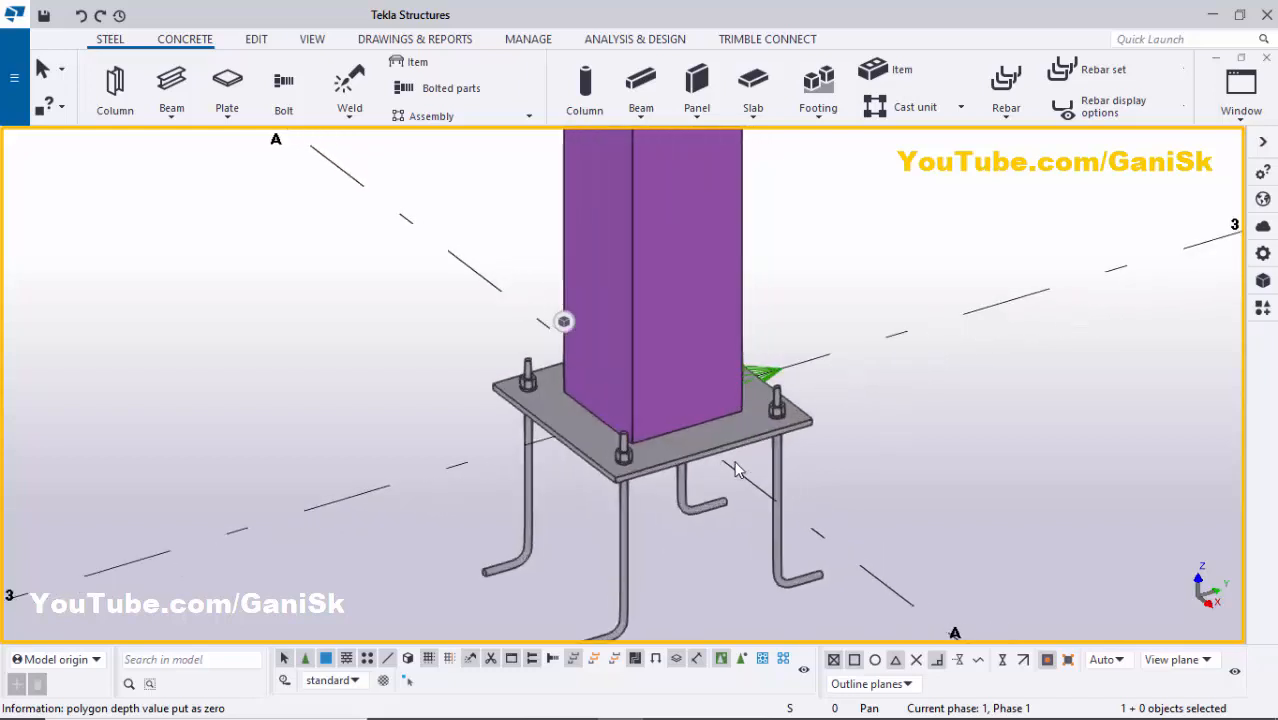
{"action": "scroll", "coordinate": [733, 466], "scroll_direction": "down", "scroll_amount": 3}
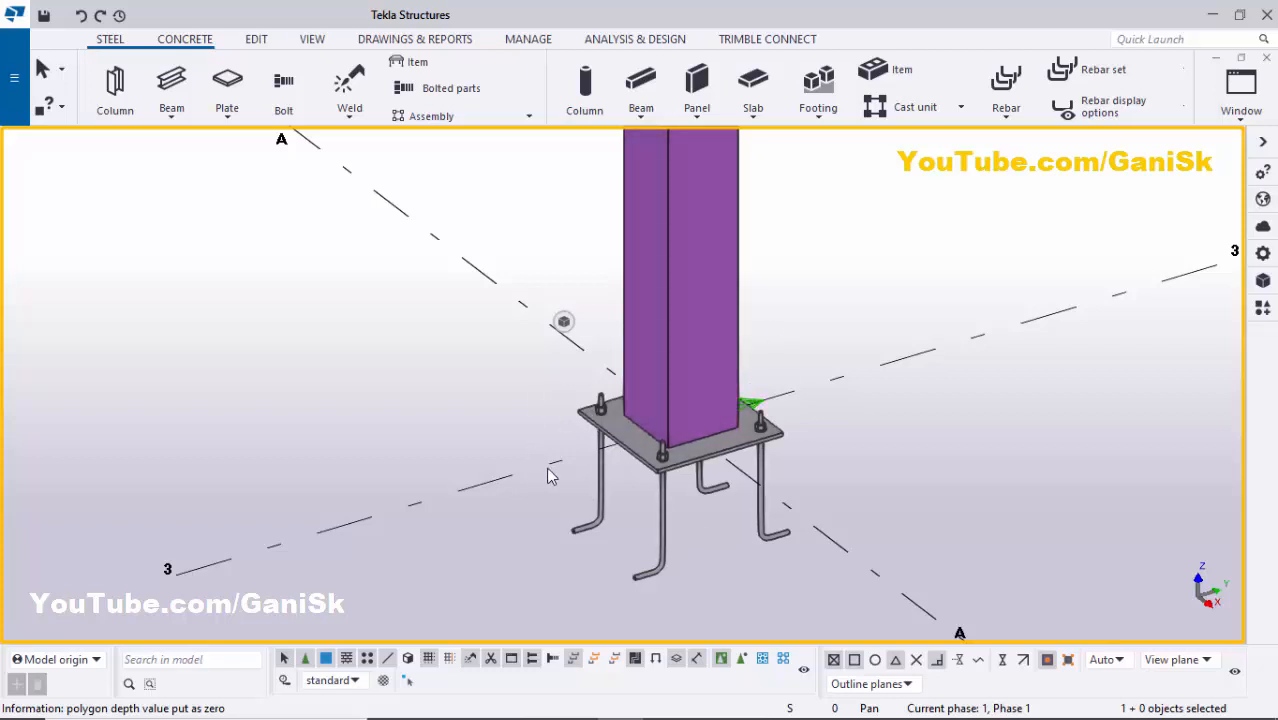
- Run numbering for the modified objects in the model
{"action": "left_click", "coordinate": [427, 39]}
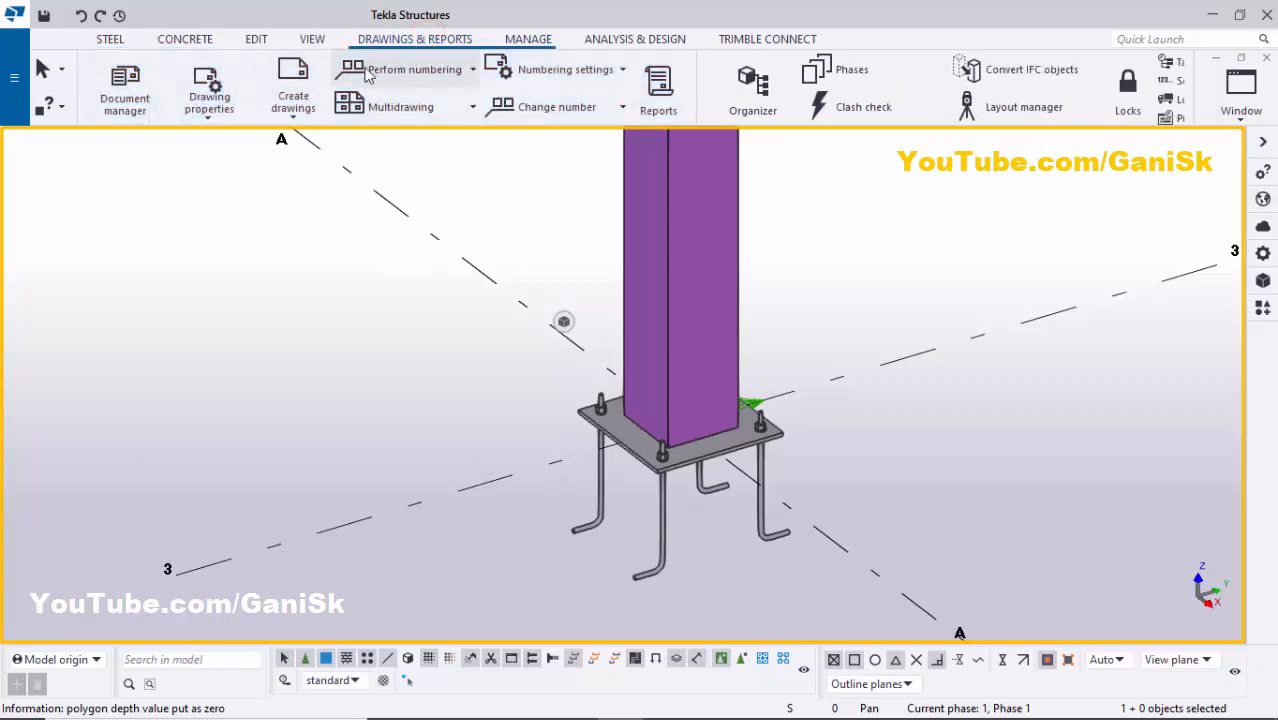
{"action": "left_click", "coordinate": [415, 78]}
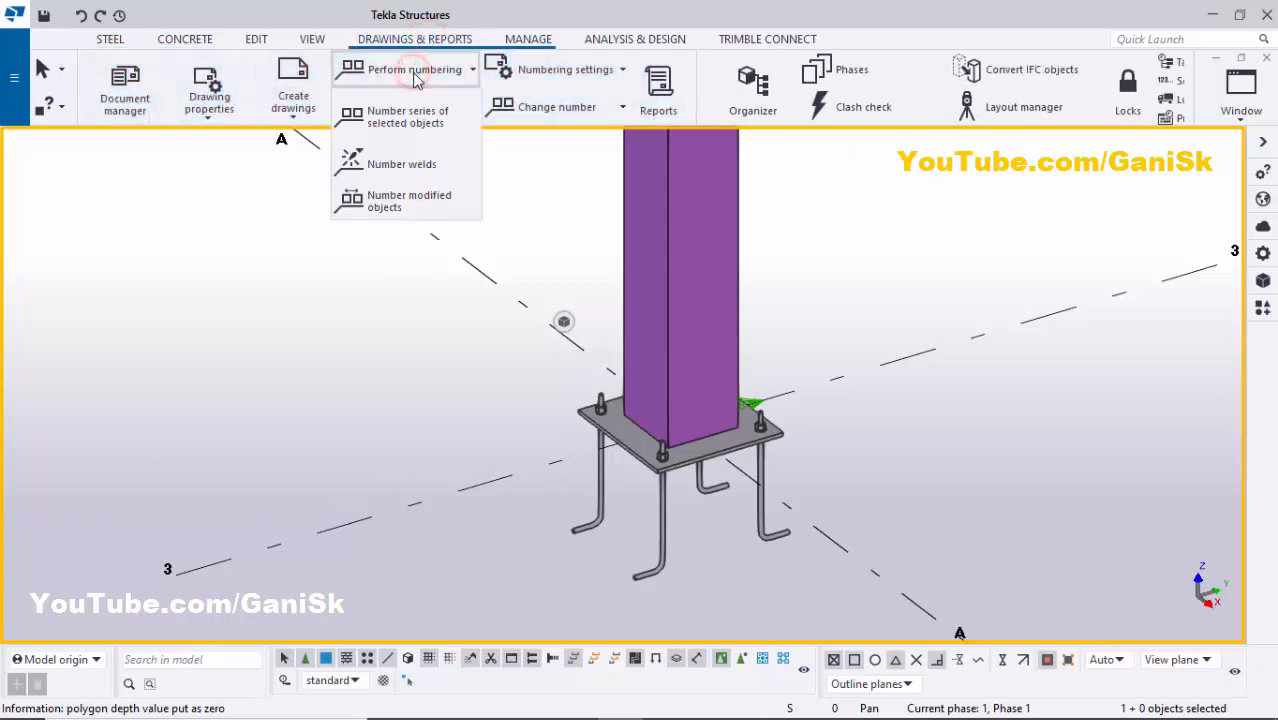
{"action": "left_click", "coordinate": [413, 203]}
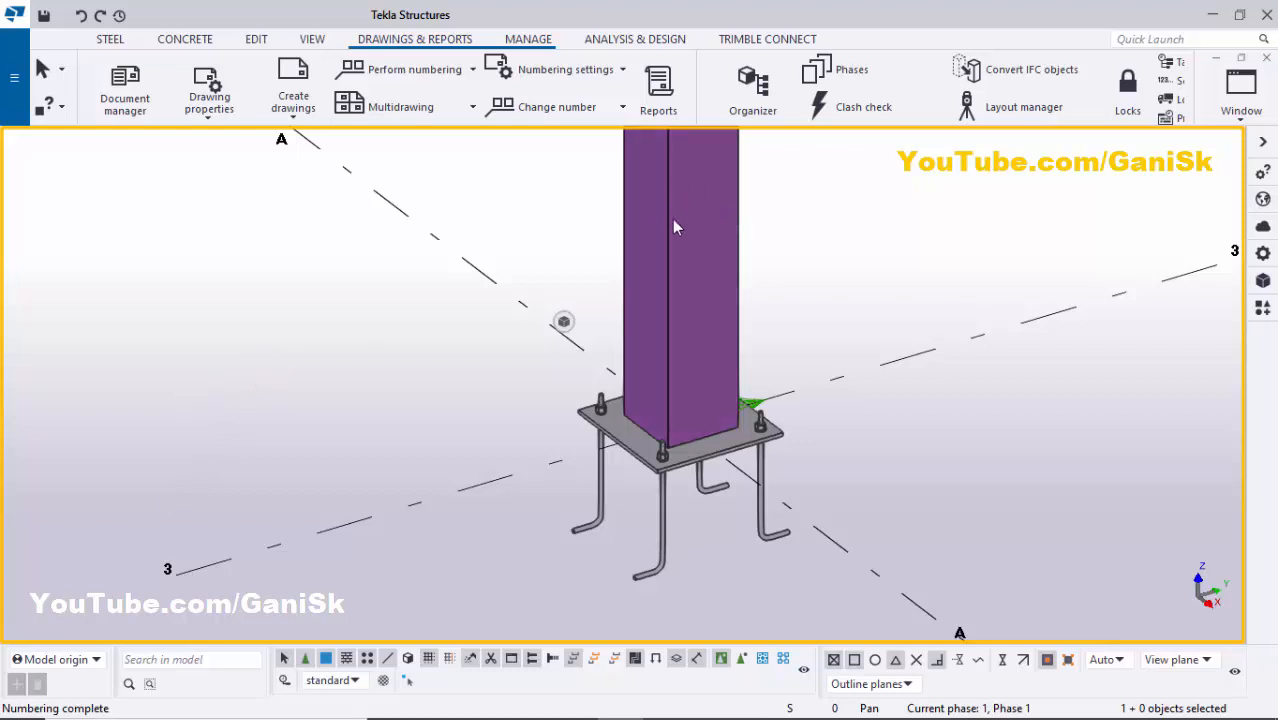
- Create a single-part drawing of the HSS column and clear the selection
{"action": "left_click", "coordinate": [693, 204]}
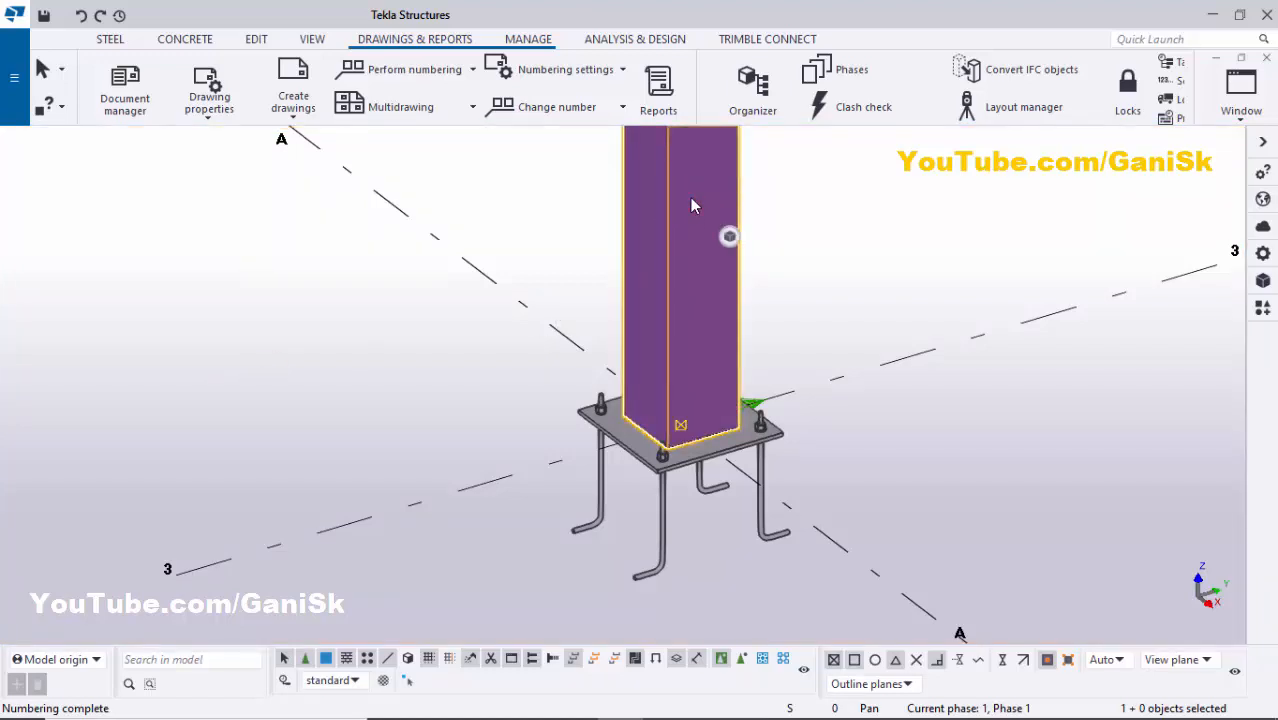
{"action": "right_click", "coordinate": [691, 197]}
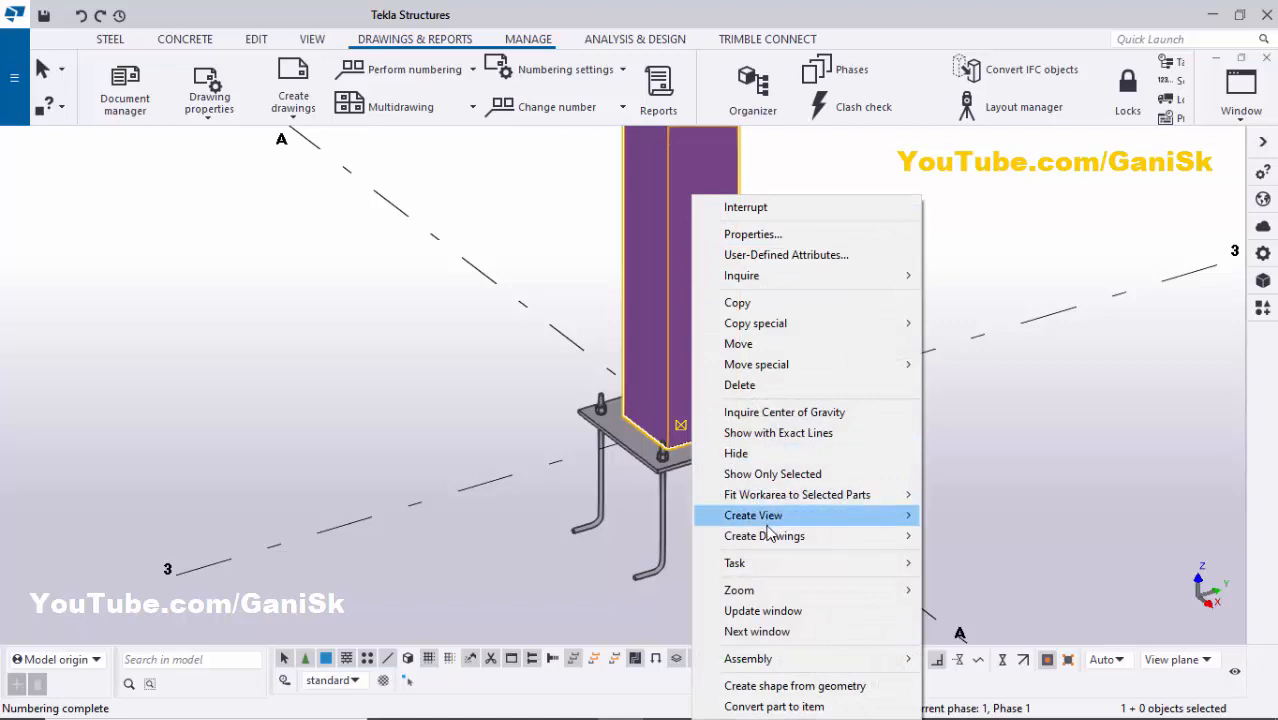
{"action": "mouse_move", "coordinate": [770, 533]}
{"action": "left_click", "coordinate": [987, 537]}
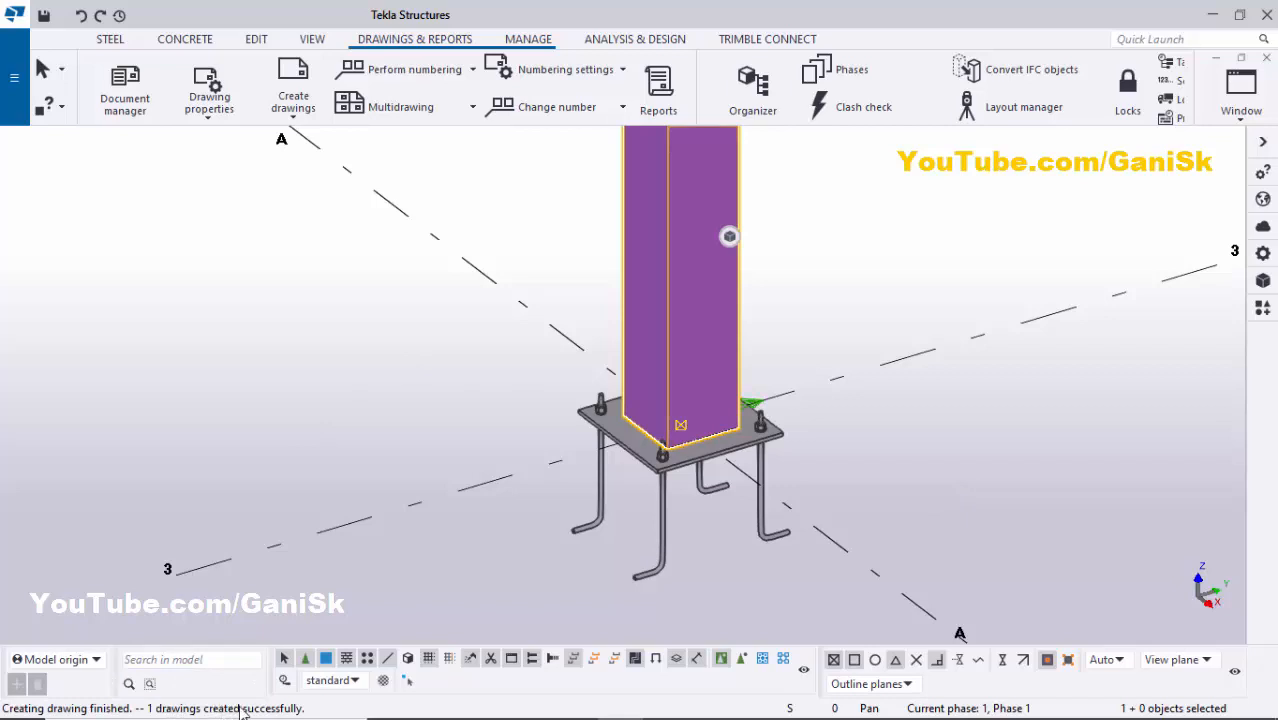
{"action": "left_click", "coordinate": [338, 402]}
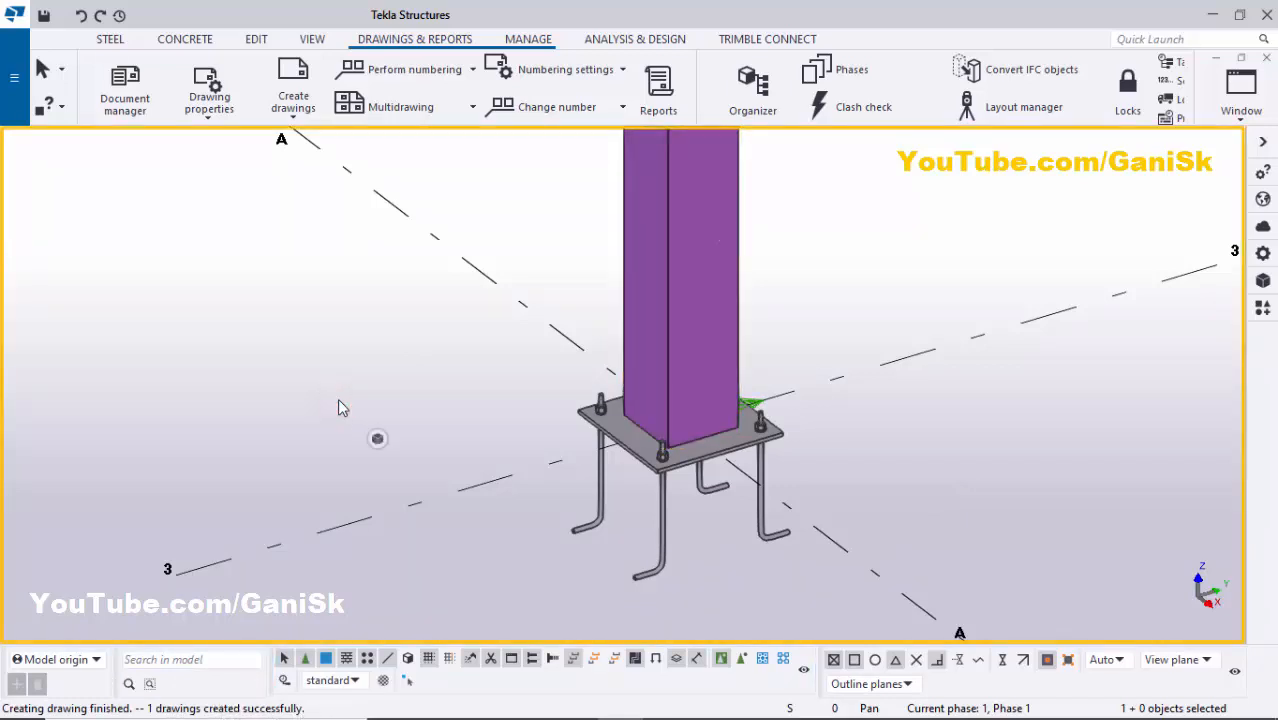
- Enable selecting objects inside components and create a single-part drawing of the base plate
{"action": "scroll", "coordinate": [622, 452], "scroll_direction": "up", "scroll_amount": 1}
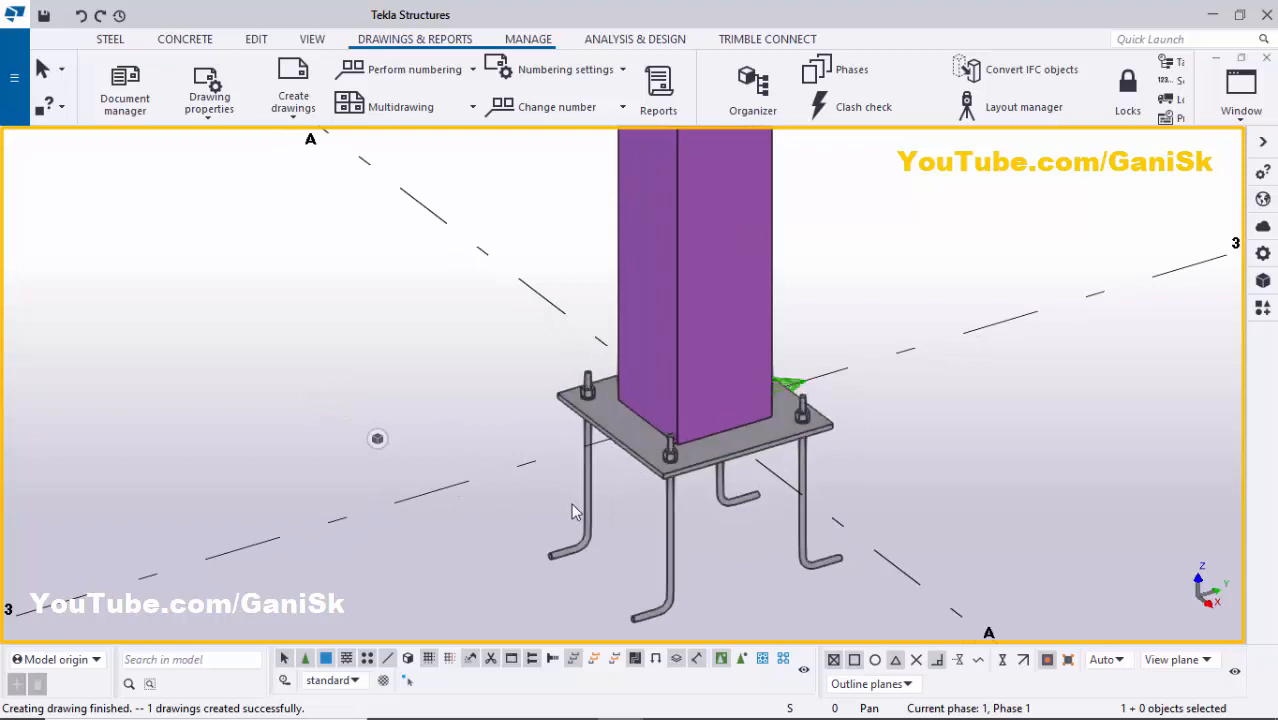
{"action": "left_click", "coordinate": [743, 662]}
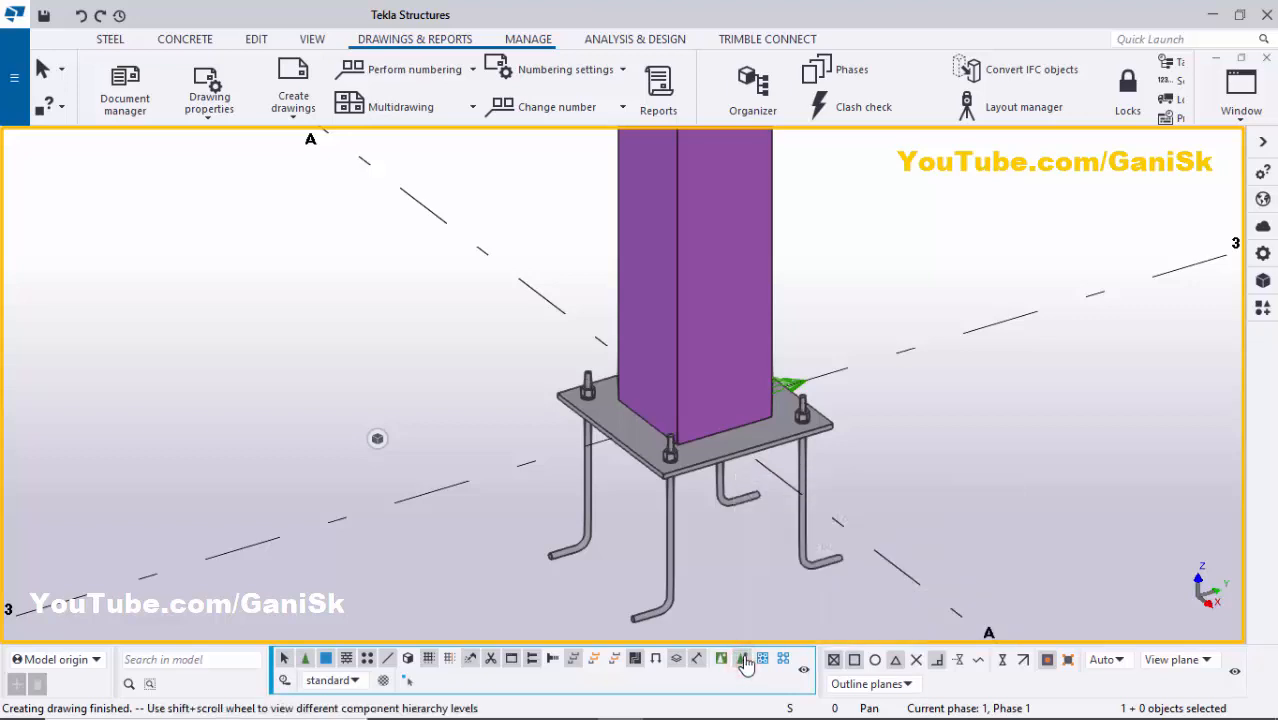
{"action": "left_click", "coordinate": [608, 432]}
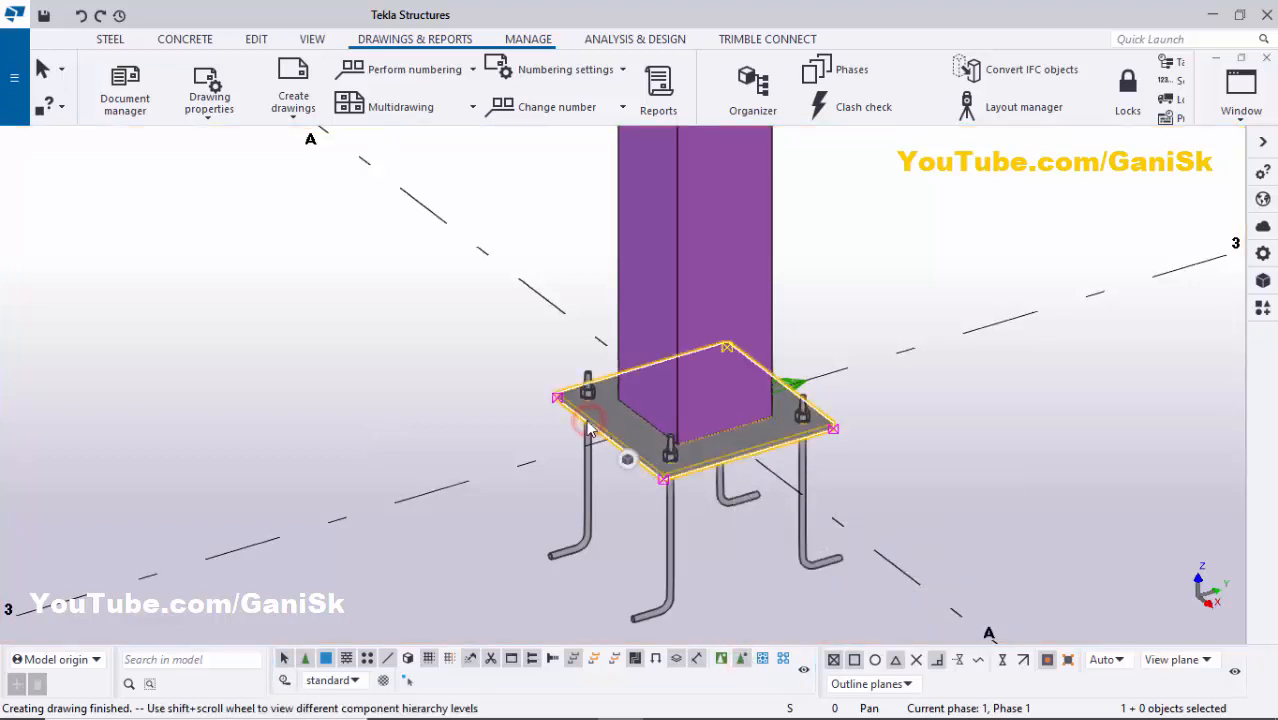
{"action": "scroll", "coordinate": [590, 422], "scroll_direction": "up", "scroll_amount": 2}
{"action": "scroll", "coordinate": [570, 404], "scroll_direction": "down", "scroll_amount": 2}
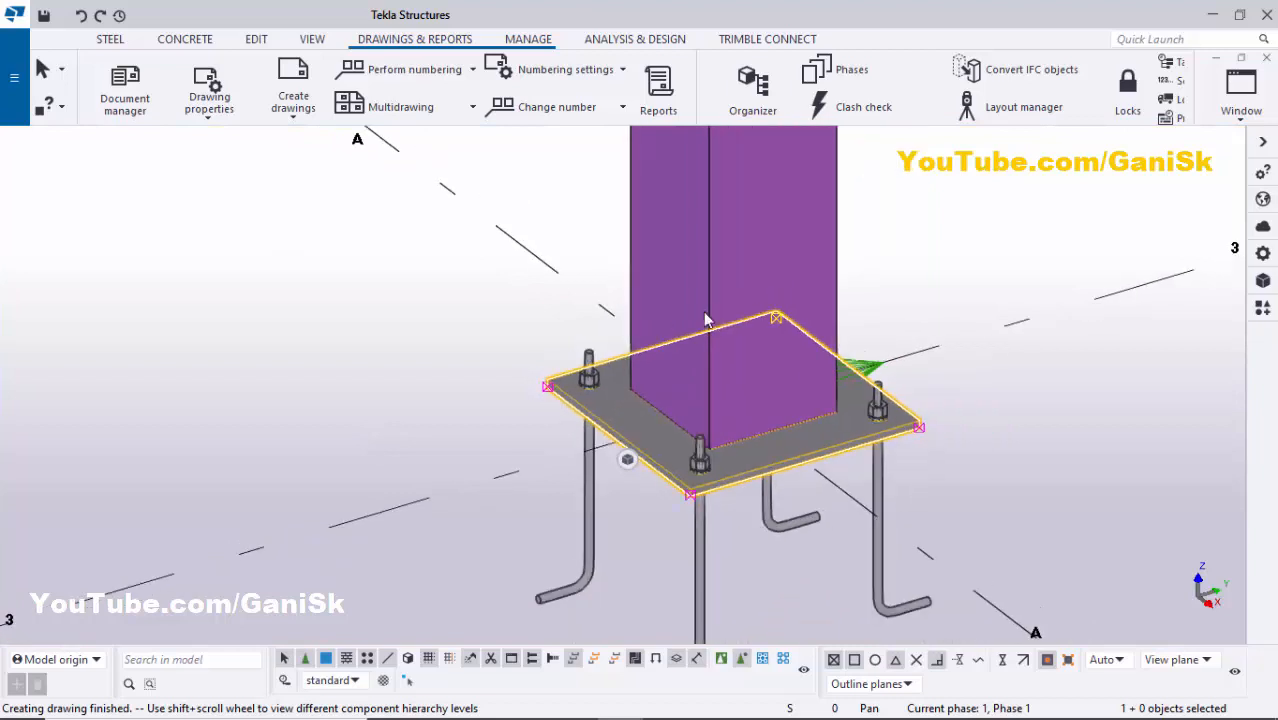
{"action": "right_click", "coordinate": [462, 328]}
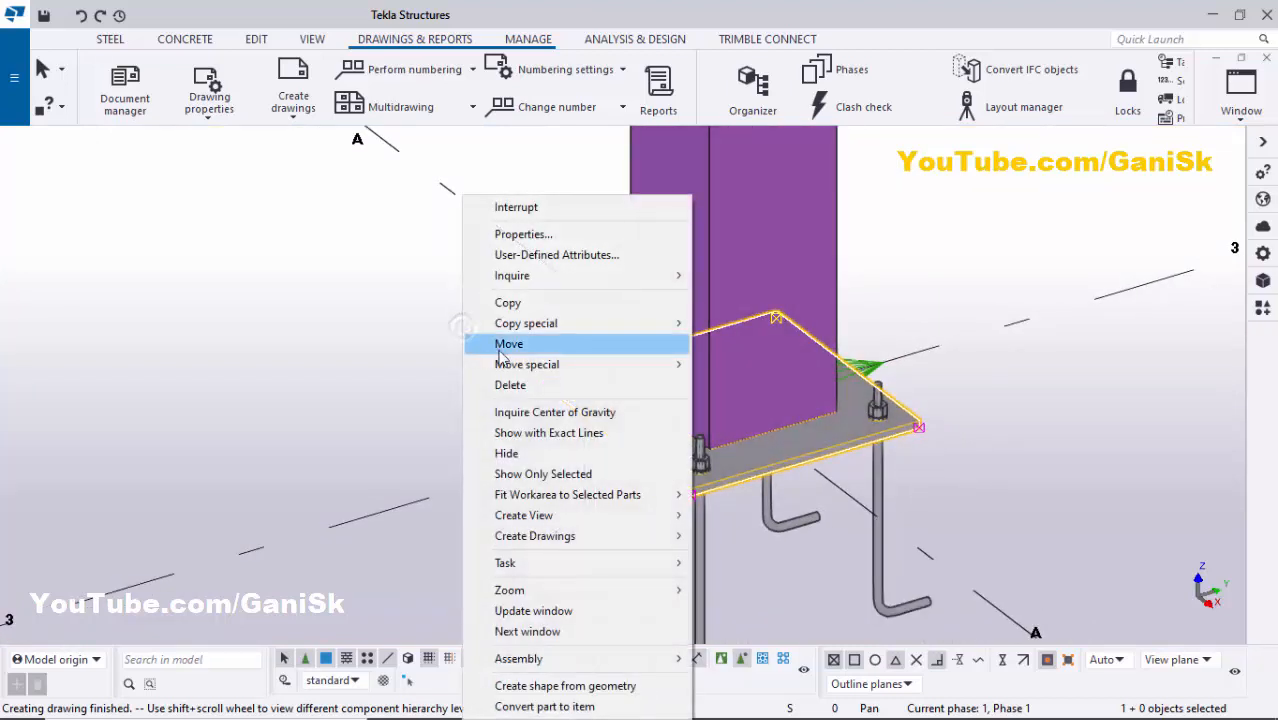
{"action": "left_click", "coordinate": [533, 536]}
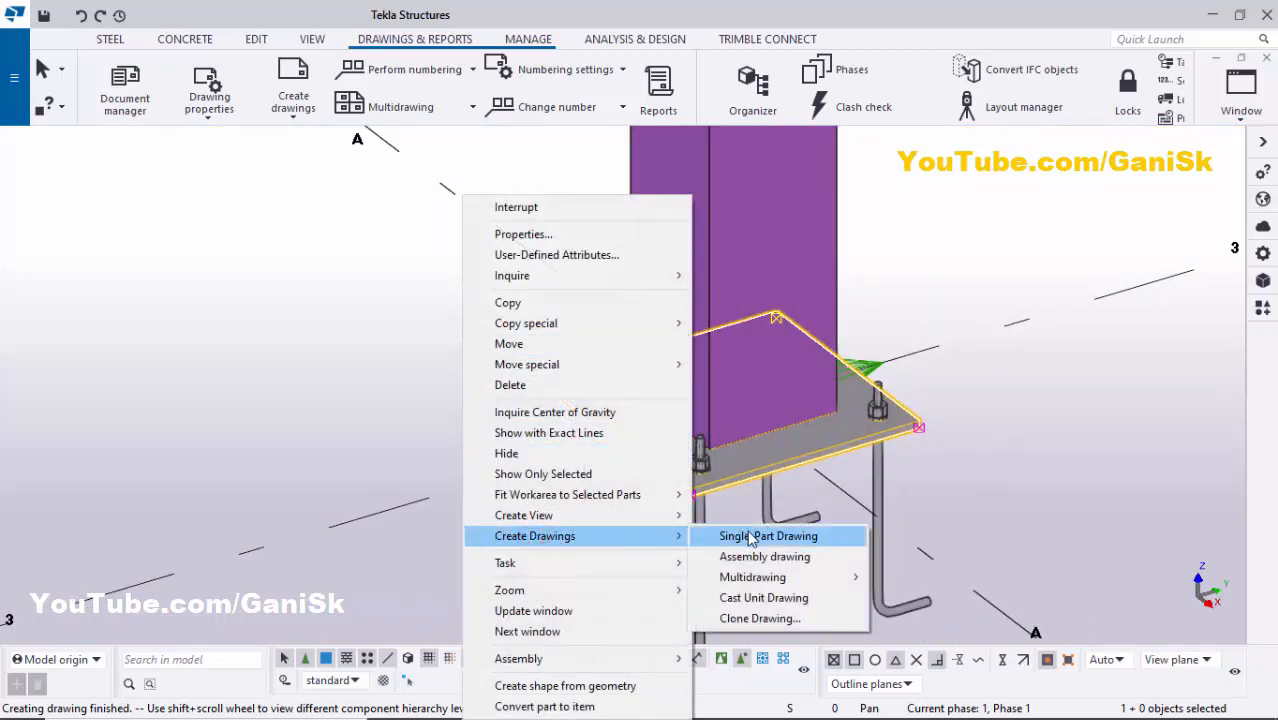
{"action": "left_click", "coordinate": [773, 539]}
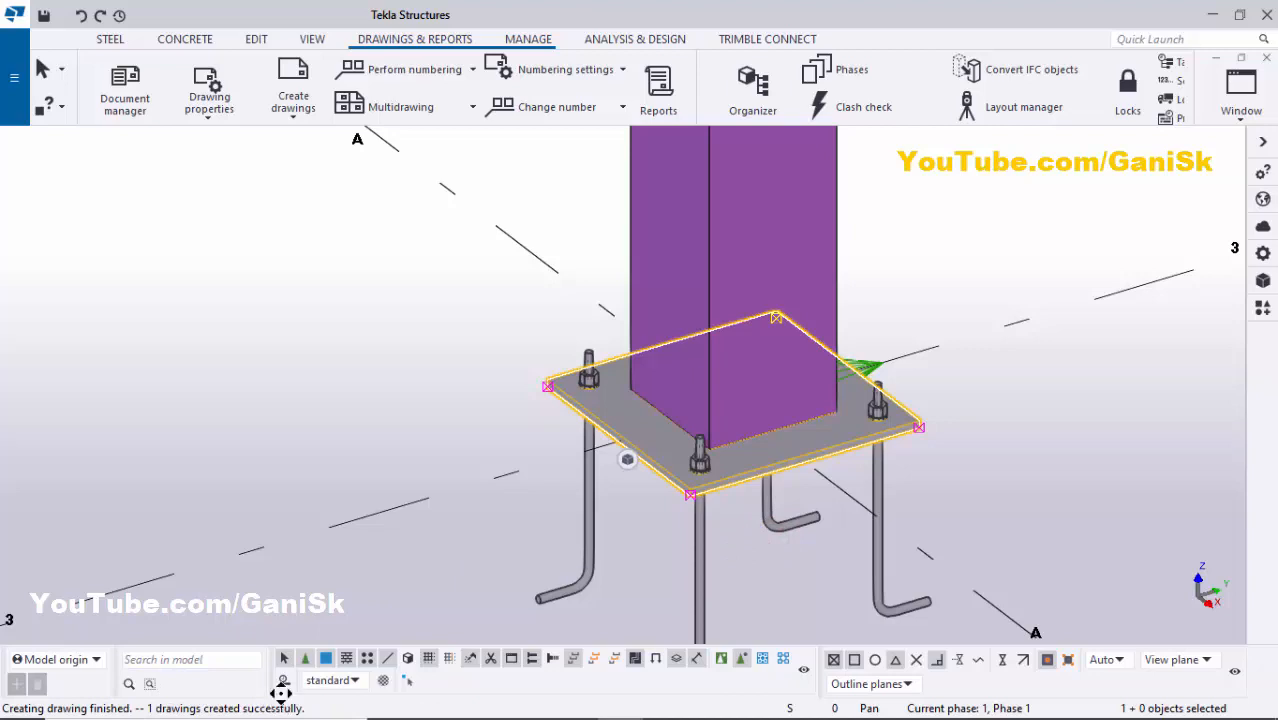
{"action": "left_click", "coordinate": [291, 362]}
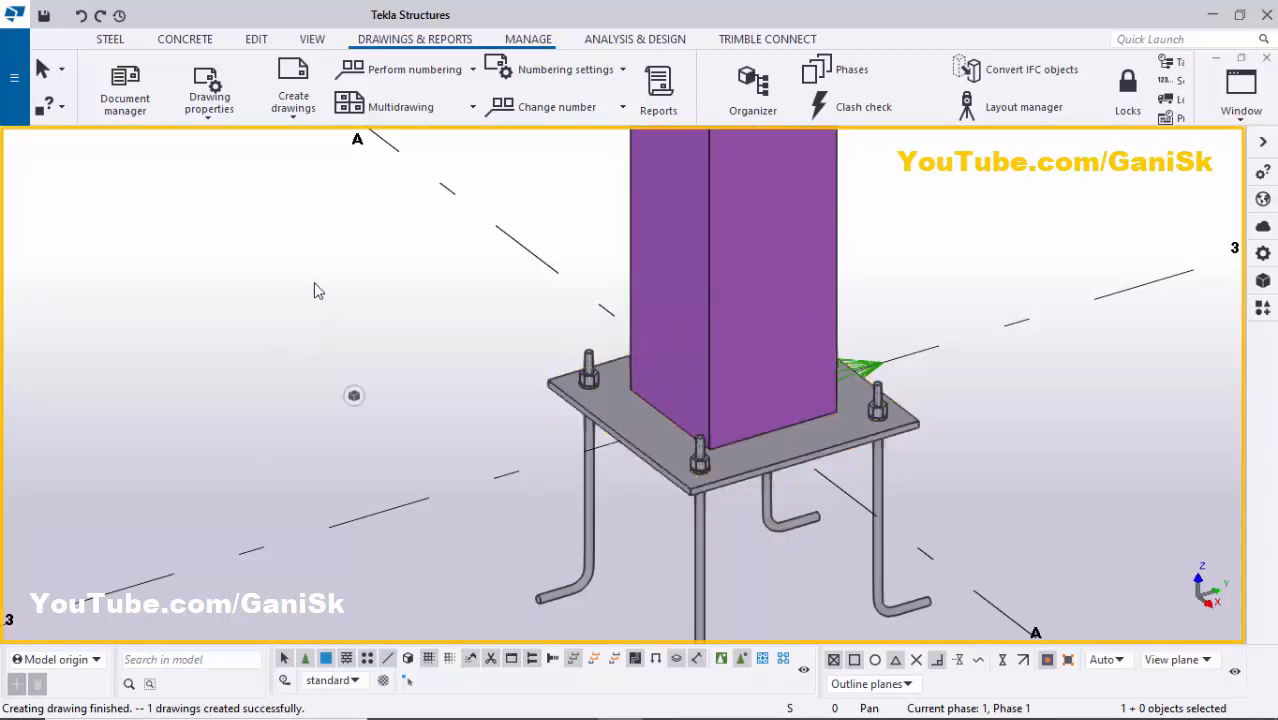
- Open the base plate drawing [BP.1] from the document manager and close the manager
{"action": "right_click", "coordinate": [314, 290]}
{"action": "left_click", "coordinate": [348, 290]}
{"action": "left_click", "coordinate": [290, 331]}
{"action": "left_click", "coordinate": [436, 36]}
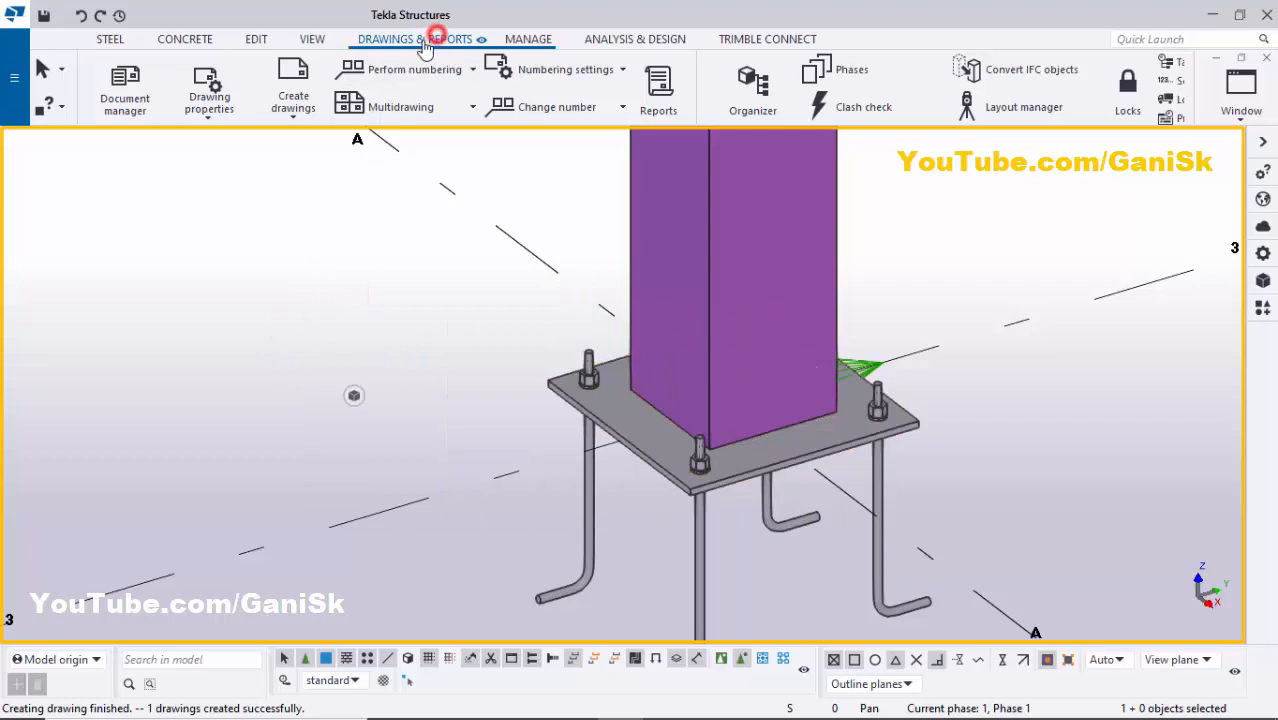
{"action": "left_click", "coordinate": [137, 97]}
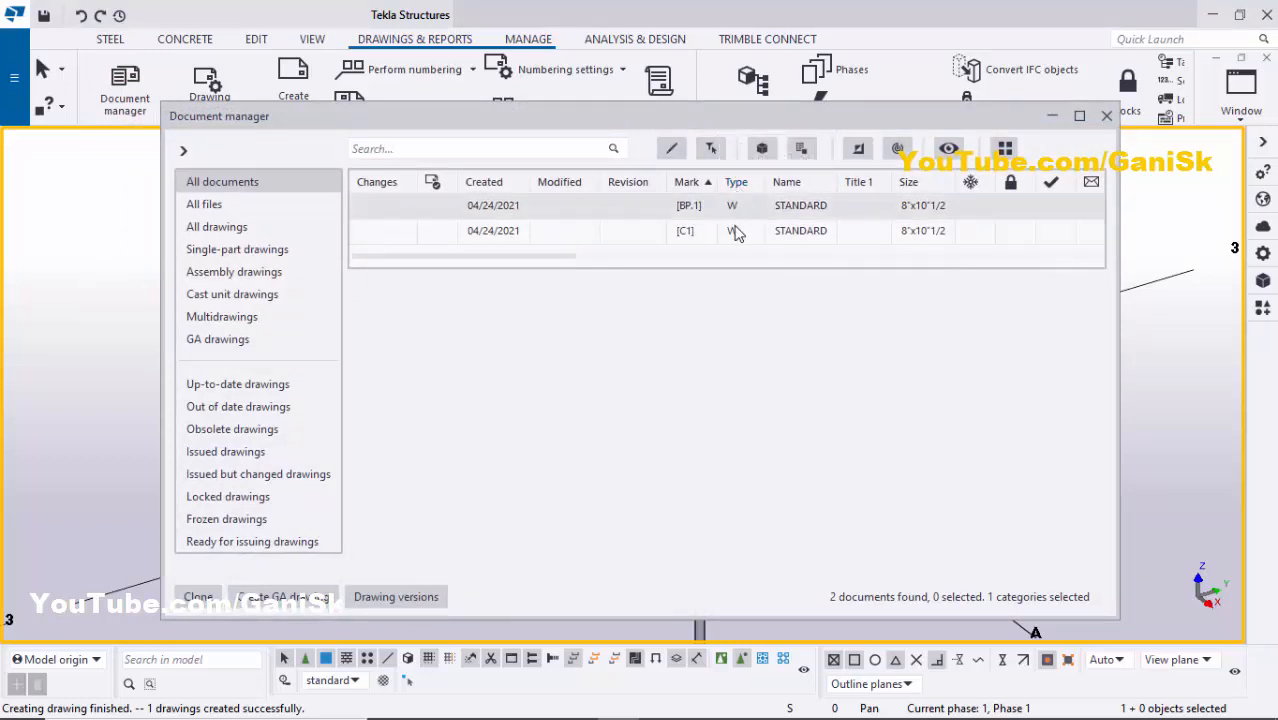
{"action": "double_click", "coordinate": [684, 206]}
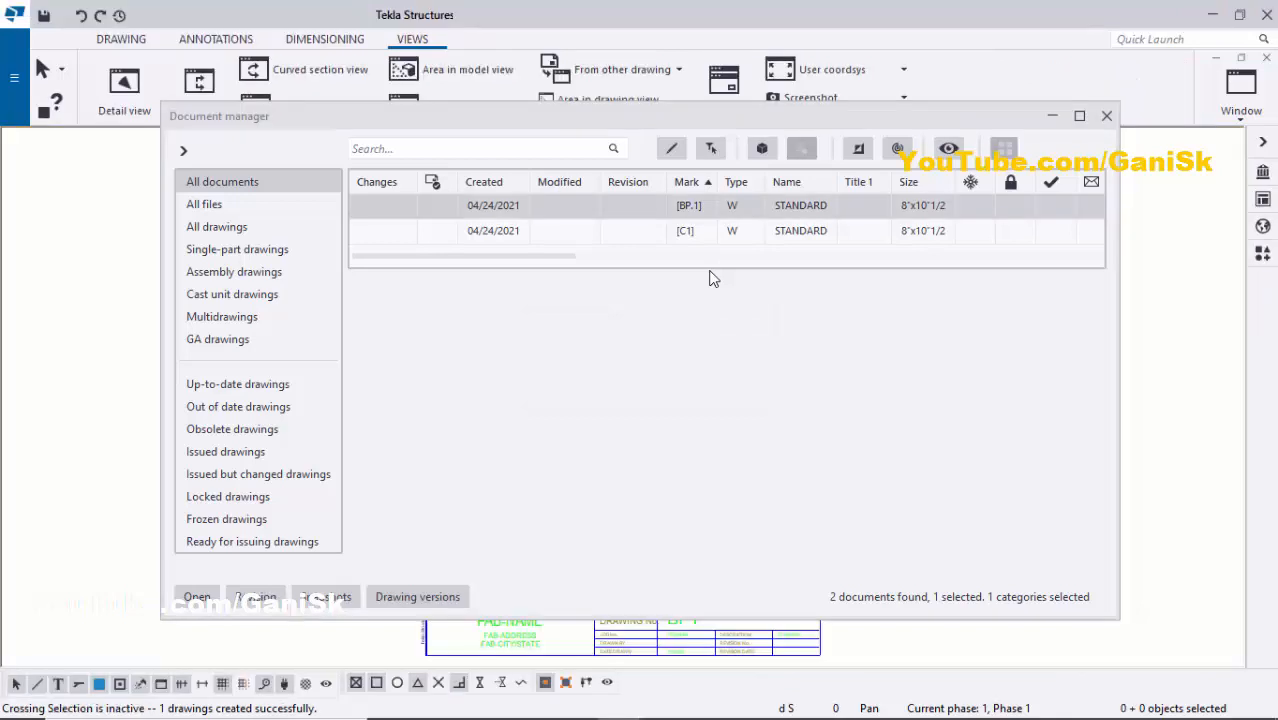
{"action": "left_click", "coordinate": [1106, 117]}
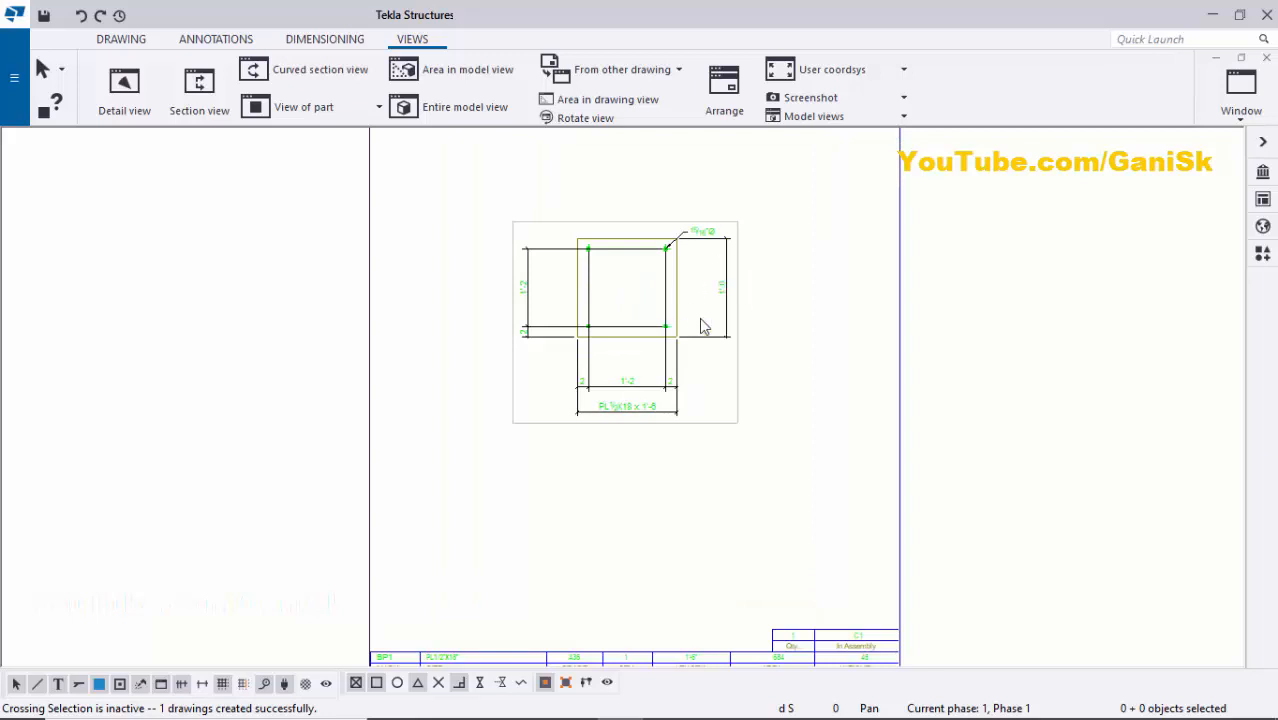
- Delete the vertical hole dimension chain beside the plate's left edge in the drawing
{"action": "scroll", "coordinate": [605, 320], "scroll_direction": "up", "scroll_amount": 4}
{"action": "scroll", "coordinate": [596, 384], "scroll_direction": "down", "scroll_amount": 3}
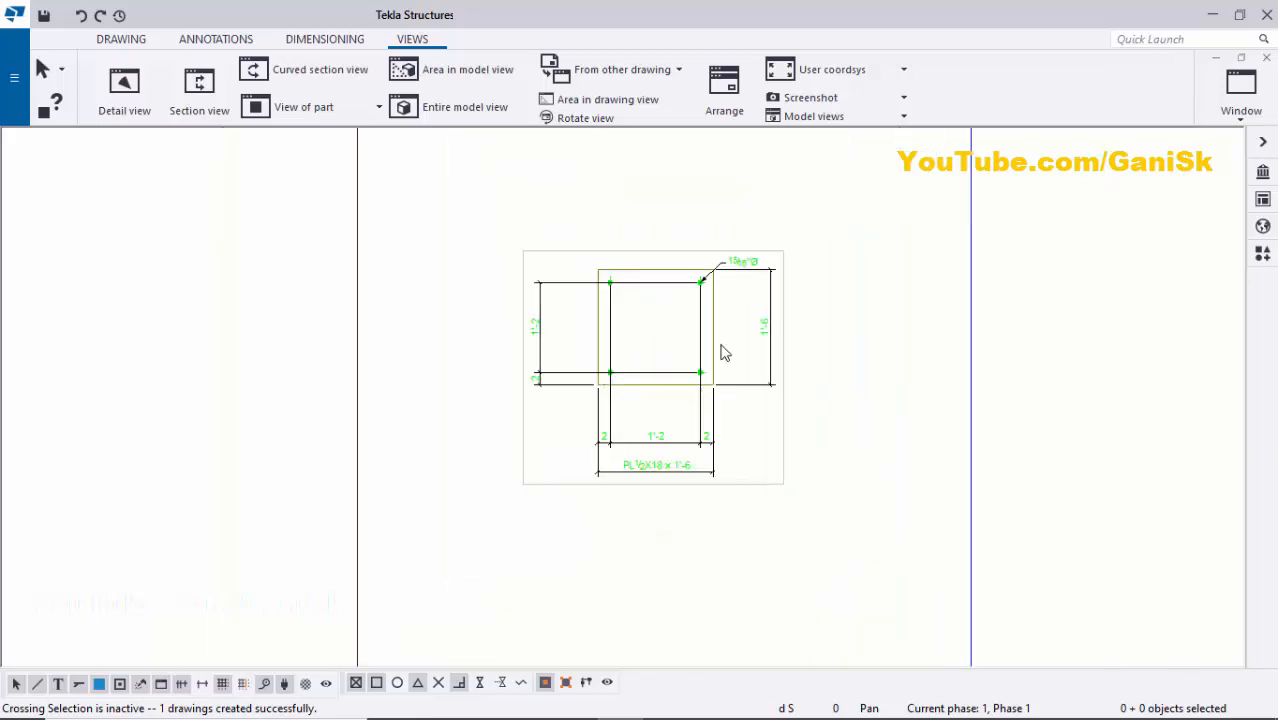
{"action": "scroll", "coordinate": [700, 350], "scroll_direction": "up", "scroll_amount": 4}
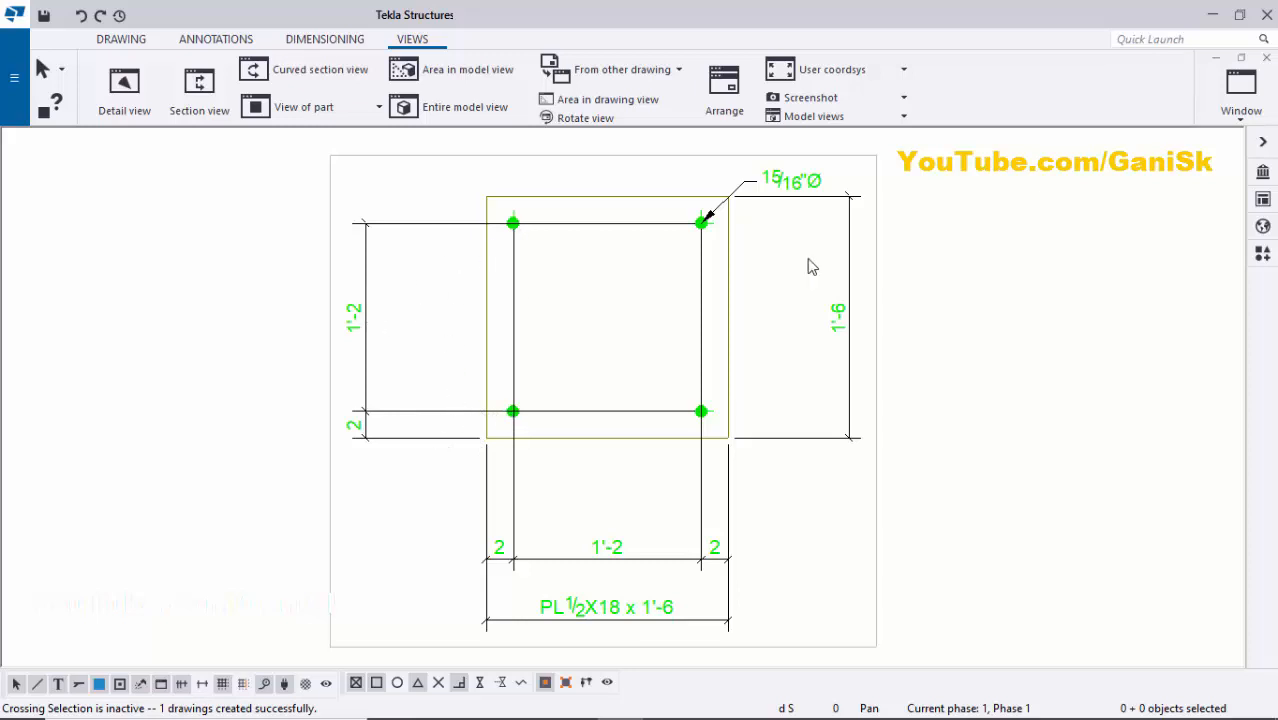
{"action": "left_click", "coordinate": [355, 326]}
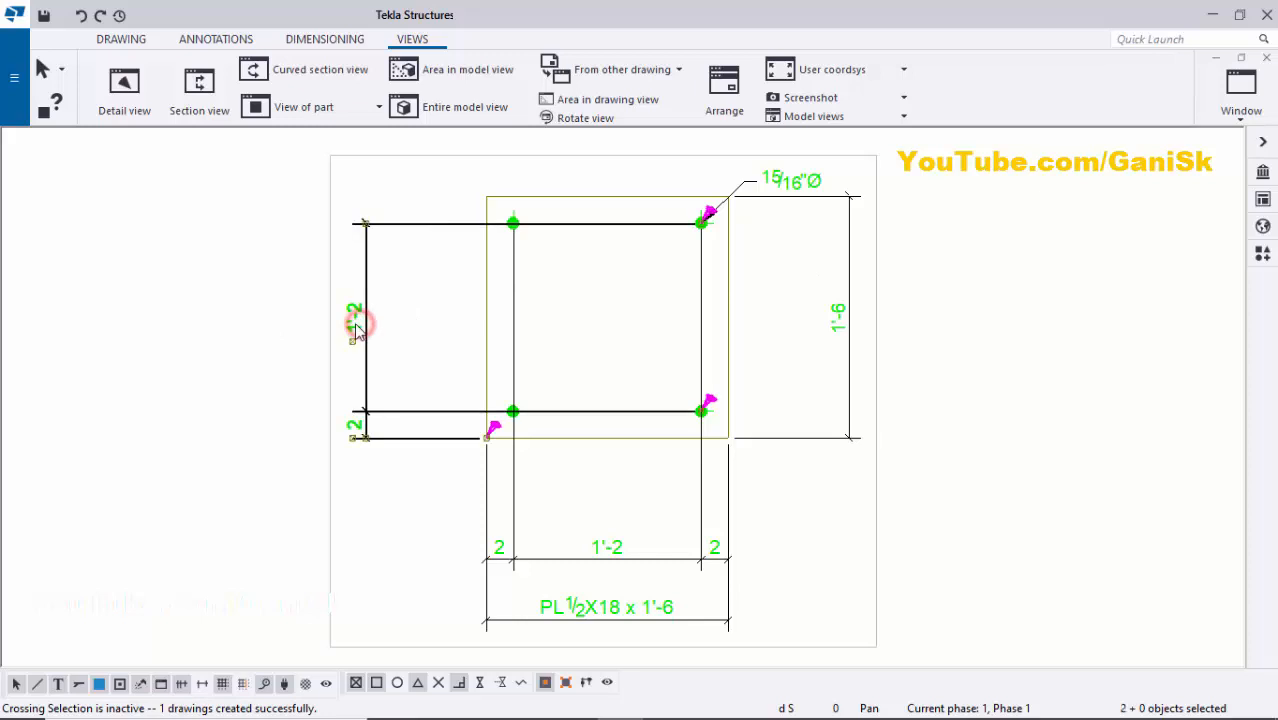
{"action": "key", "text": "Delete"}
- Add a vertical dimension chain through the plate's lower corner, both hole rows and upper corner, placed between the plate and its overall height dimension
{"action": "left_click", "coordinate": [316, 40]}
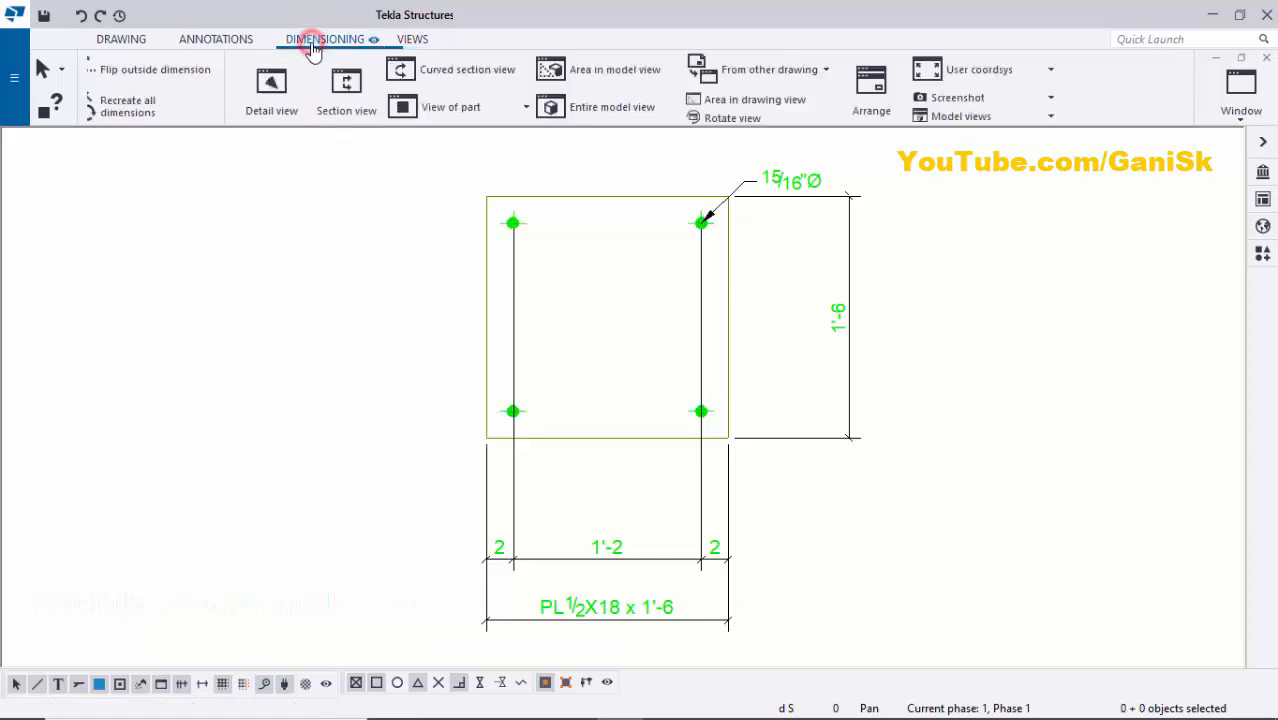
{"action": "left_click", "coordinate": [199, 95]}
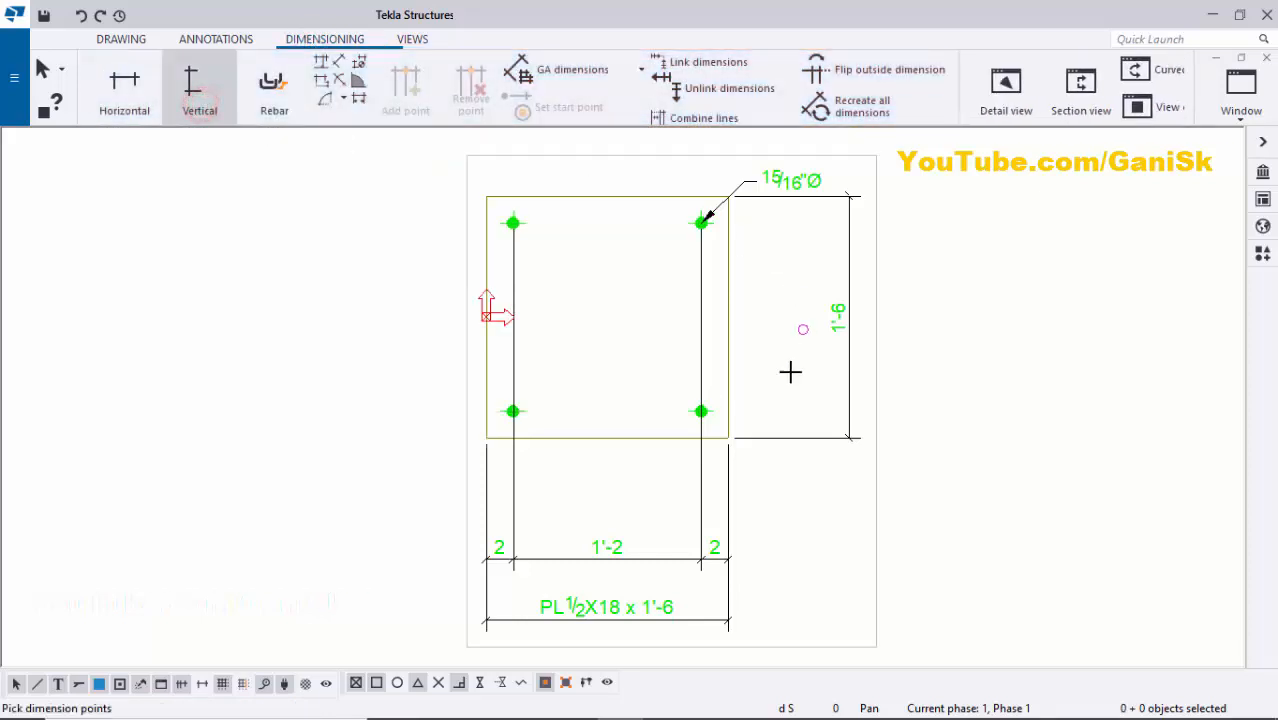
{"action": "scroll", "coordinate": [731, 427], "scroll_direction": "up", "scroll_amount": 2}
{"action": "scroll", "coordinate": [731, 427], "scroll_direction": "up", "scroll_amount": 1}
{"action": "left_click", "coordinate": [698, 447]}
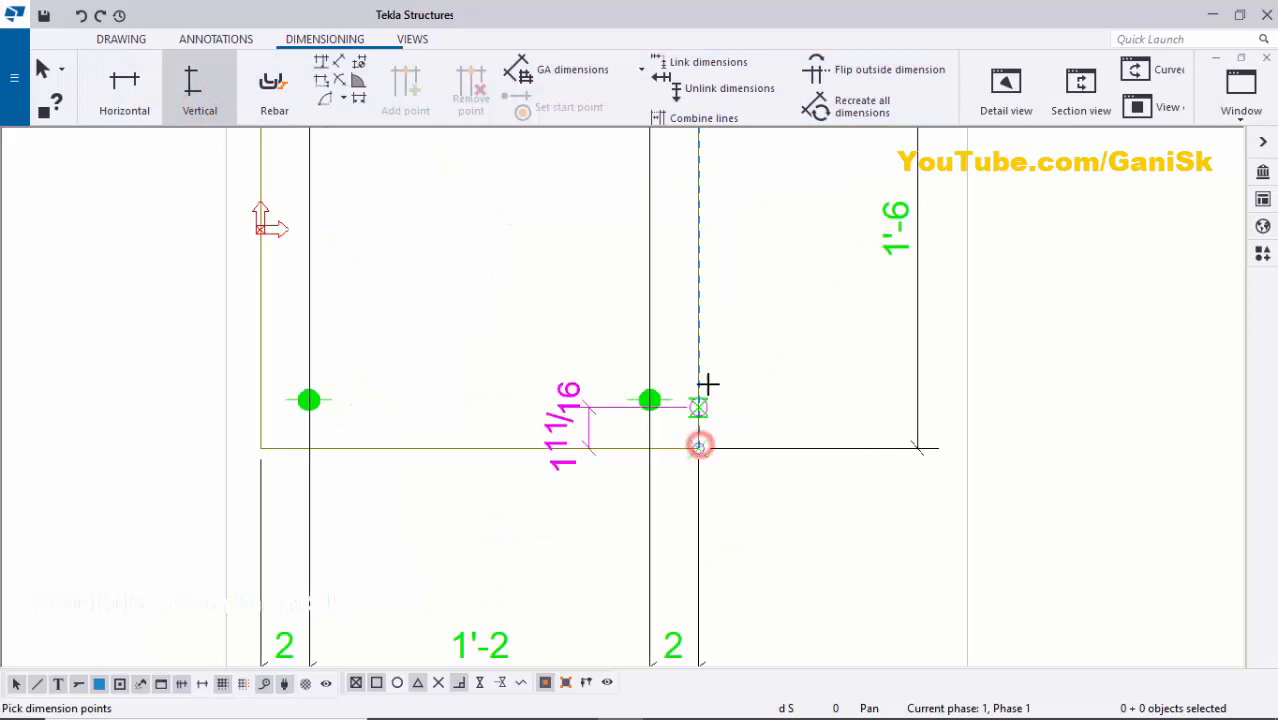
{"action": "left_click", "coordinate": [309, 399]}
{"action": "scroll", "coordinate": [309, 399], "scroll_direction": "down", "scroll_amount": 3}
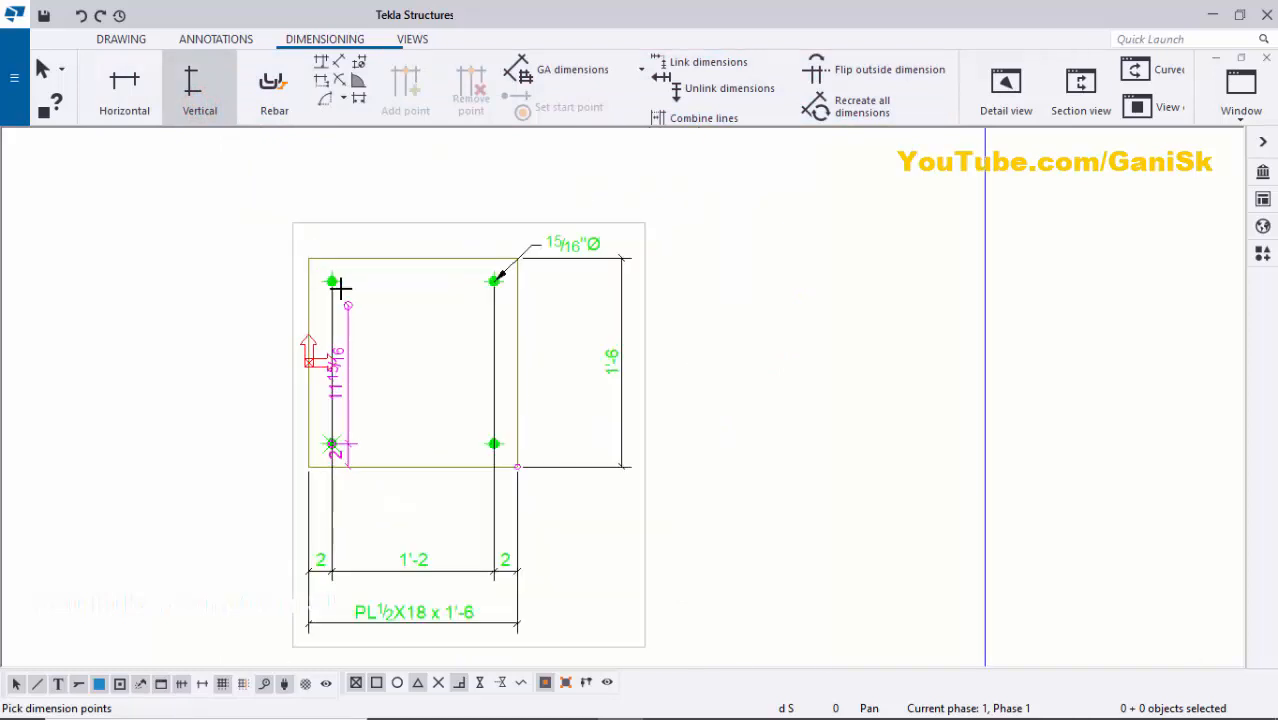
{"action": "left_click", "coordinate": [333, 282]}
{"action": "scroll", "coordinate": [485, 262], "scroll_direction": "up", "scroll_amount": 3}
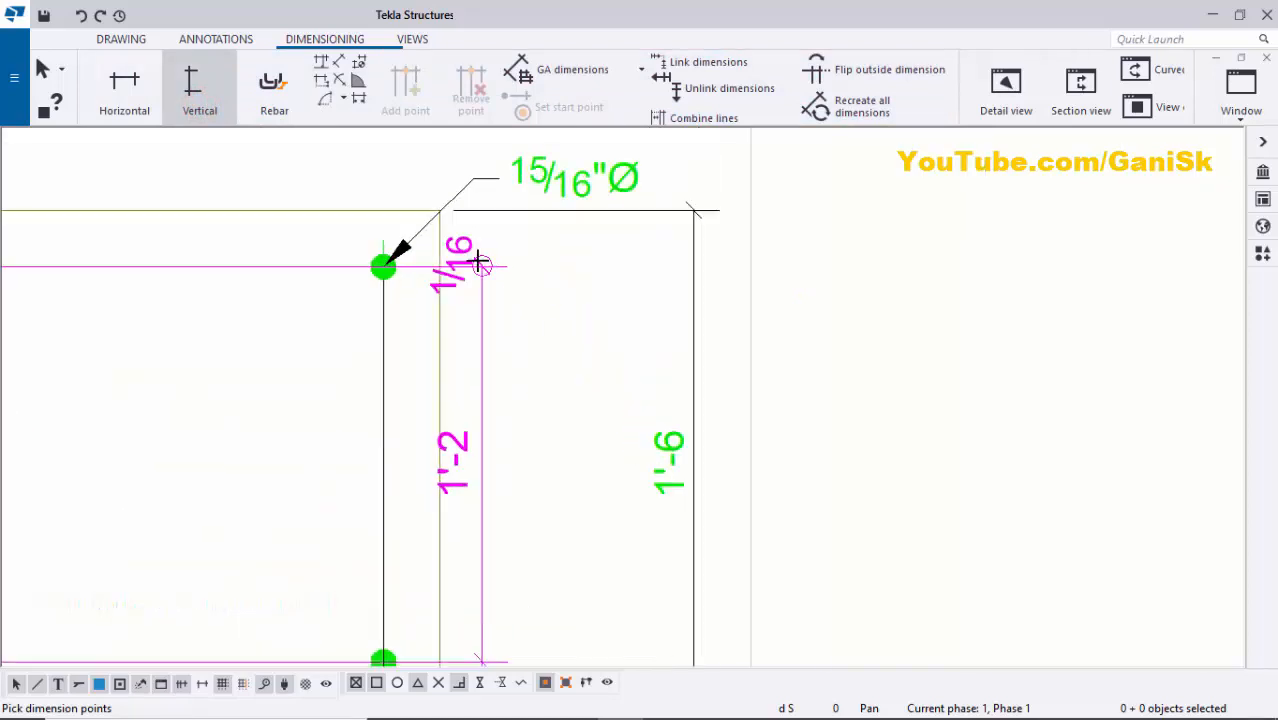
{"action": "left_click", "coordinate": [432, 203]}
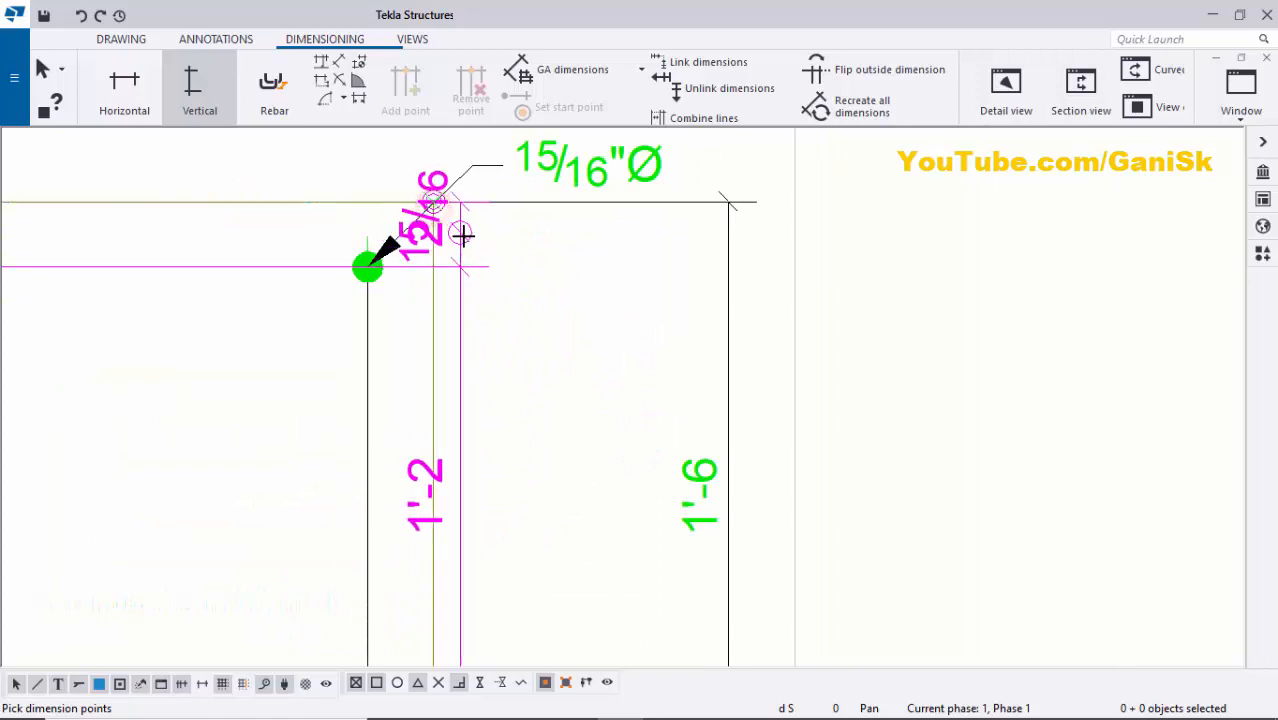
{"action": "scroll", "coordinate": [500, 285], "scroll_direction": "down", "scroll_amount": 3}
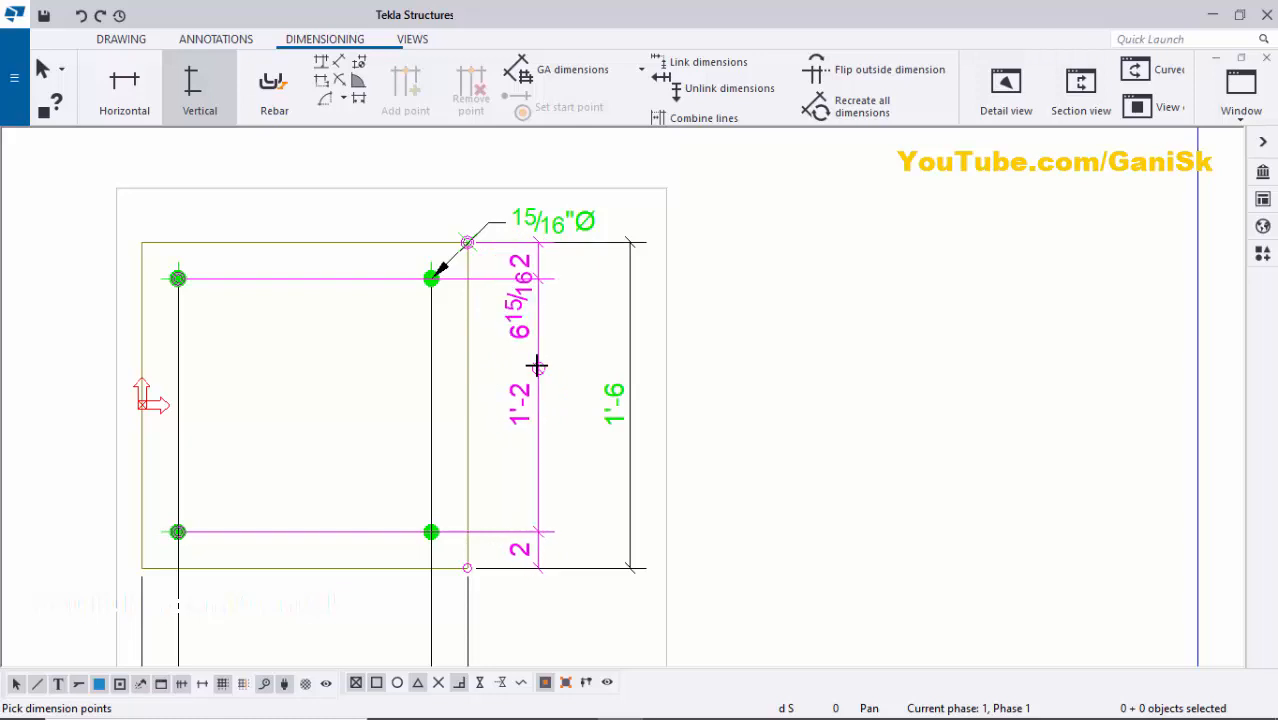
{"action": "left_click", "coordinate": [541, 374]}
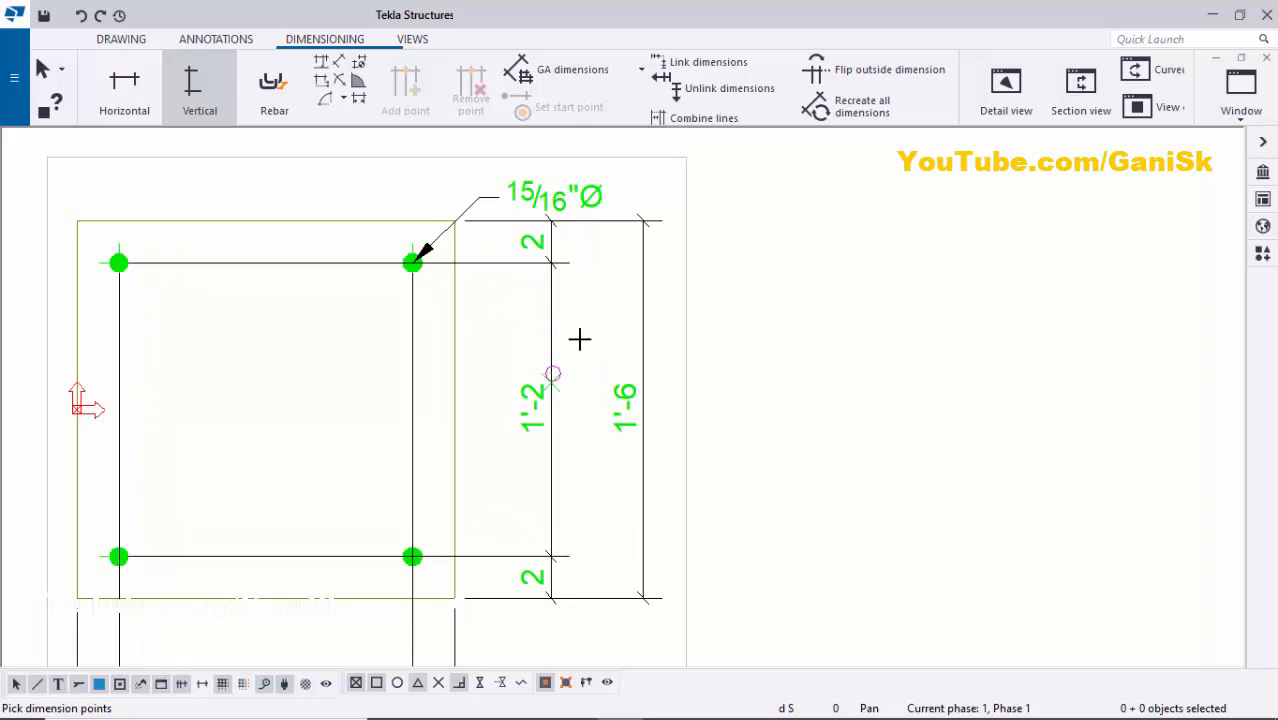
{"action": "right_click", "coordinate": [842, 208]}
{"action": "left_click", "coordinate": [850, 220]}
{"action": "left_click", "coordinate": [811, 274]}
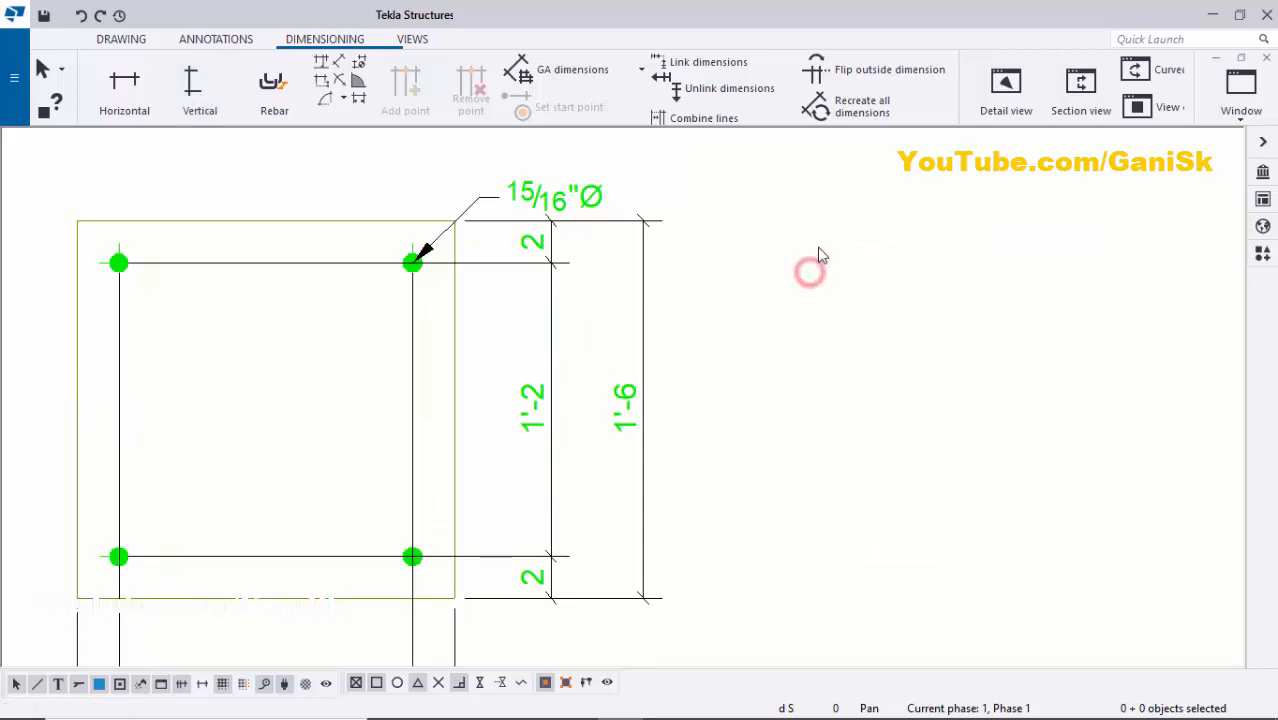
- Move the overall 1'-6 height dimension slightly closer to the vertical hole dimension chain
{"action": "scroll", "coordinate": [817, 249], "scroll_direction": "down", "scroll_amount": 3}
{"action": "scroll", "coordinate": [590, 222], "scroll_direction": "up", "scroll_amount": 4}
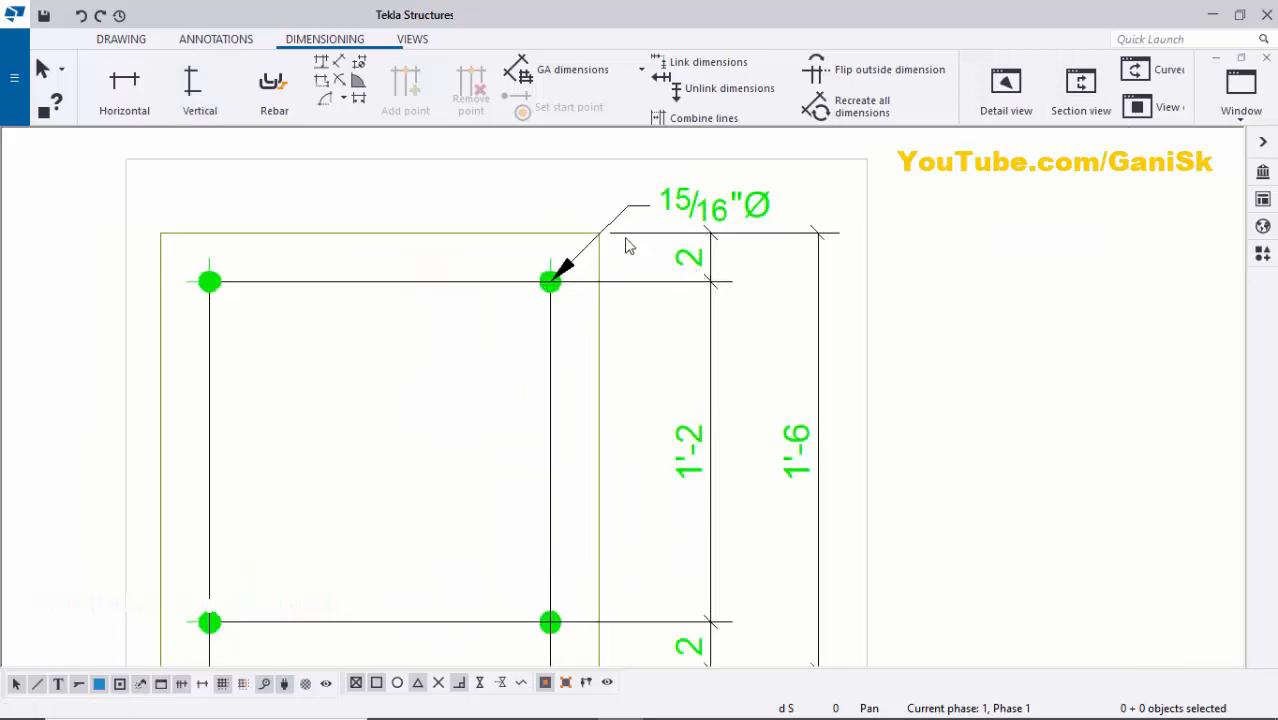
{"action": "scroll", "coordinate": [675, 254], "scroll_direction": "down", "scroll_amount": 2}
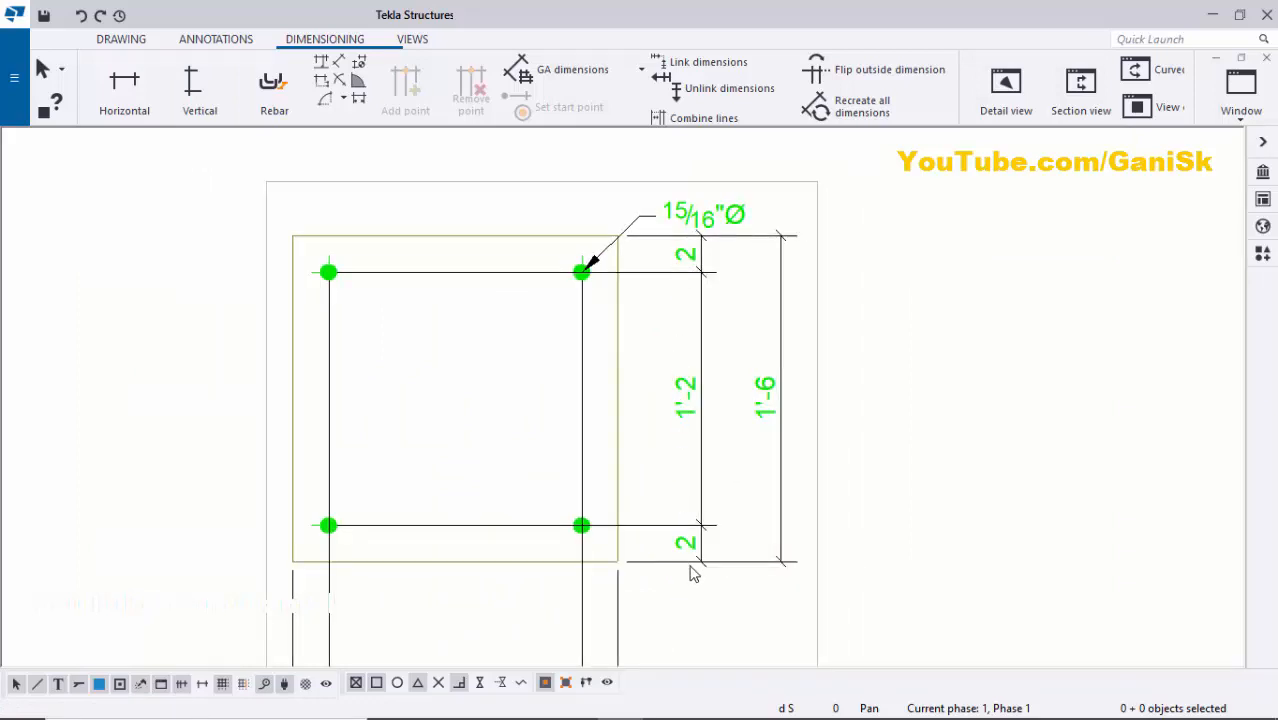
{"action": "left_click", "coordinate": [767, 391]}
{"action": "left_click_drag", "start_coordinate": [767, 405], "coordinate": [752, 405]}
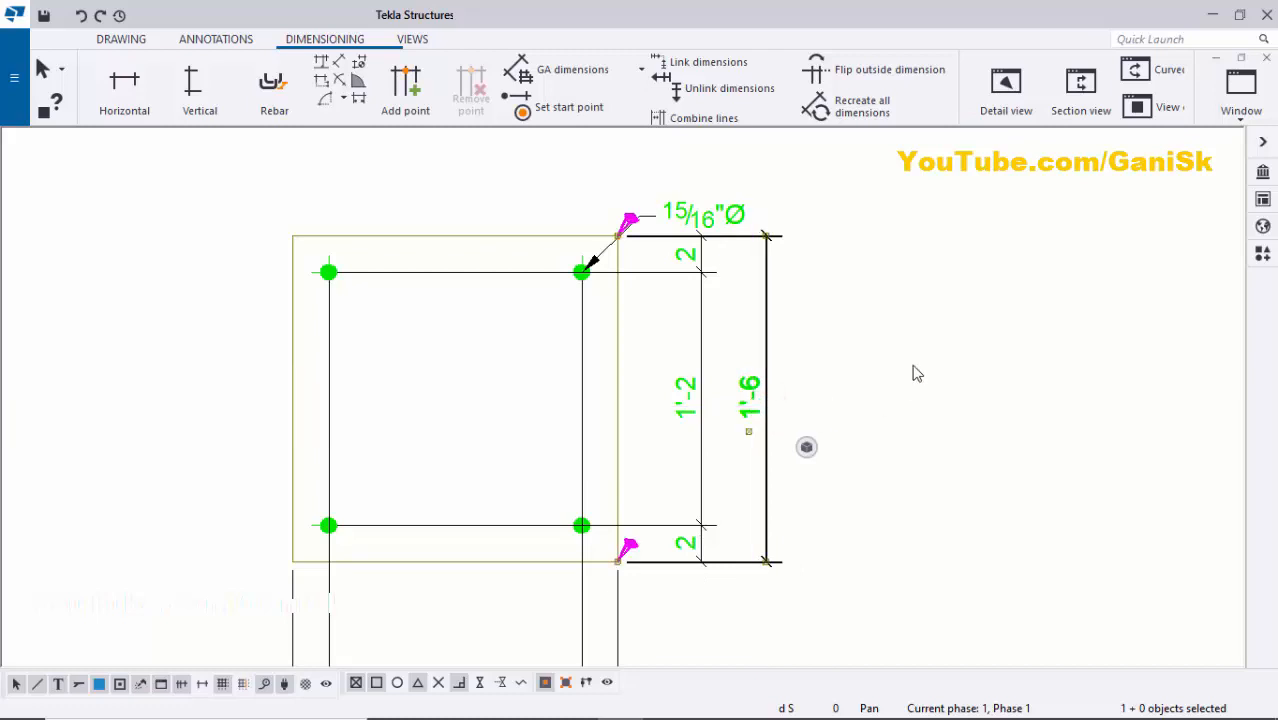
{"action": "left_click", "coordinate": [913, 366]}
{"action": "left_click", "coordinate": [750, 416]}
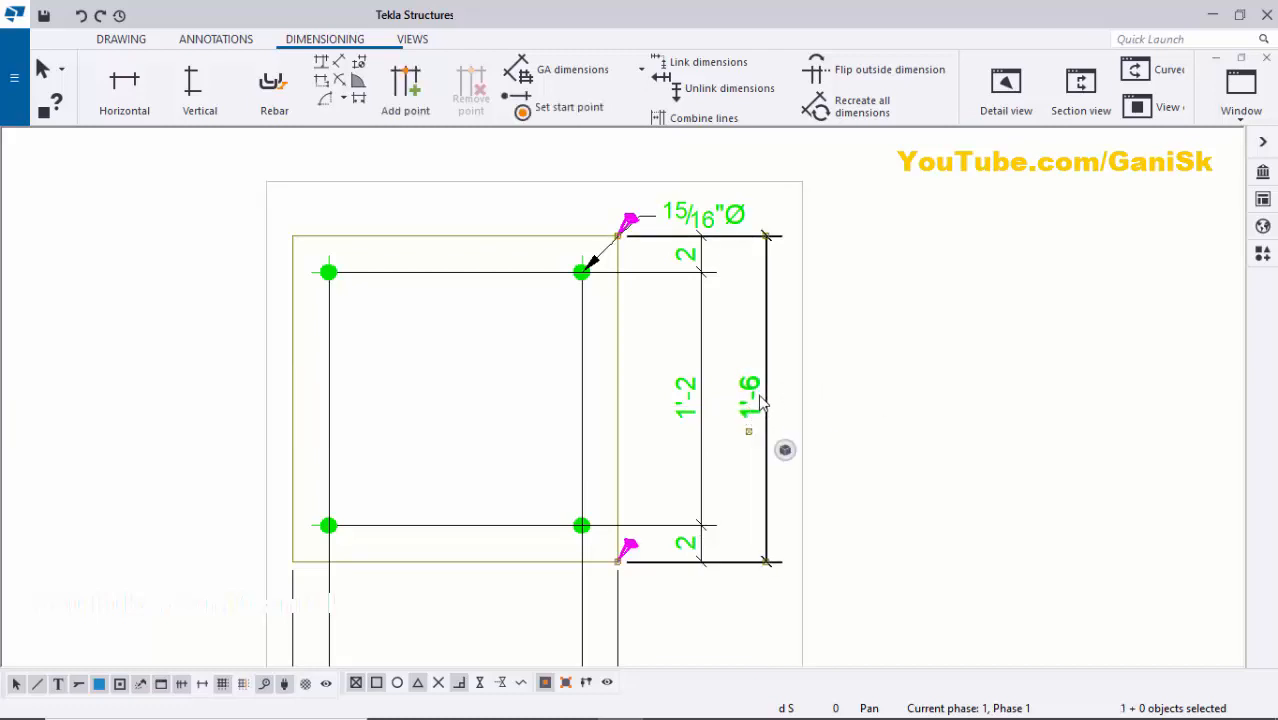
{"action": "left_click", "coordinate": [818, 362]}
{"action": "left_click", "coordinate": [755, 391]}
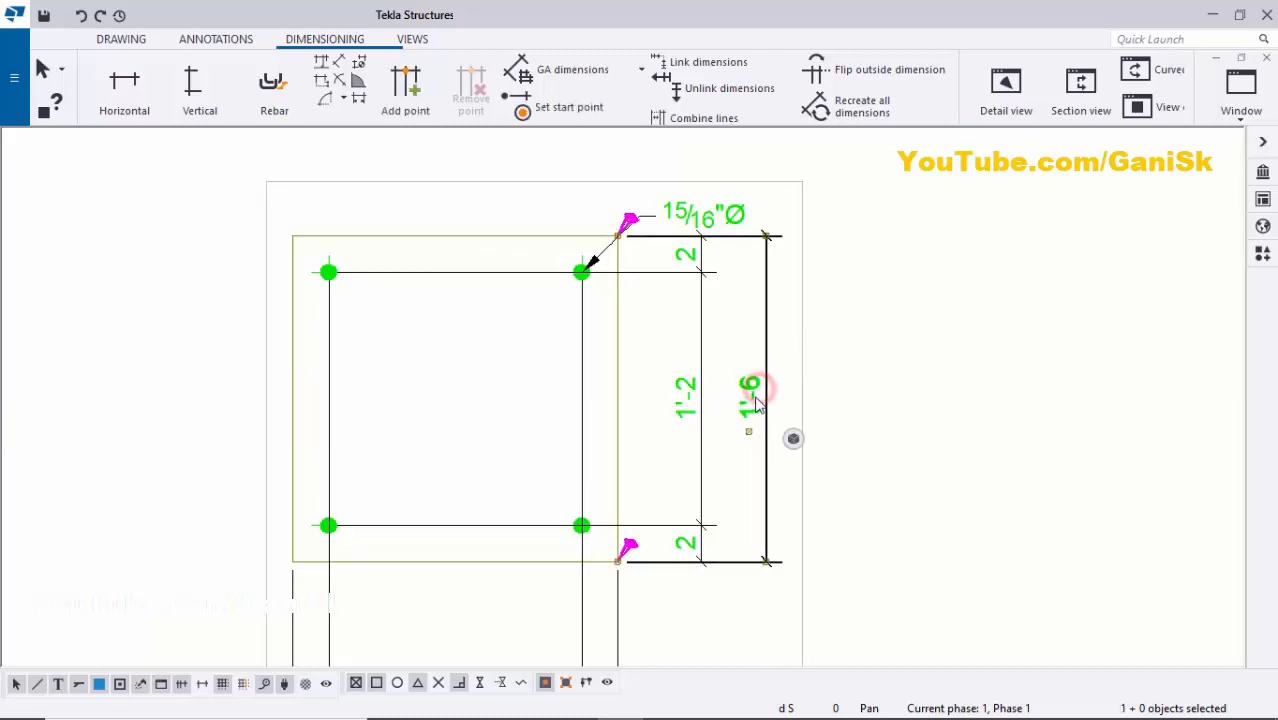
{"action": "mouse_move", "coordinate": [757, 391]}
{"action": "left_mouse_down"}
{"action": "mouse_move", "coordinate": [770, 391]}
{"action": "mouse_move", "coordinate": [706, 390]}
{"action": "mouse_move", "coordinate": [765, 400]}
{"action": "left_mouse_up"}
{"action": "left_click", "coordinate": [907, 352]}
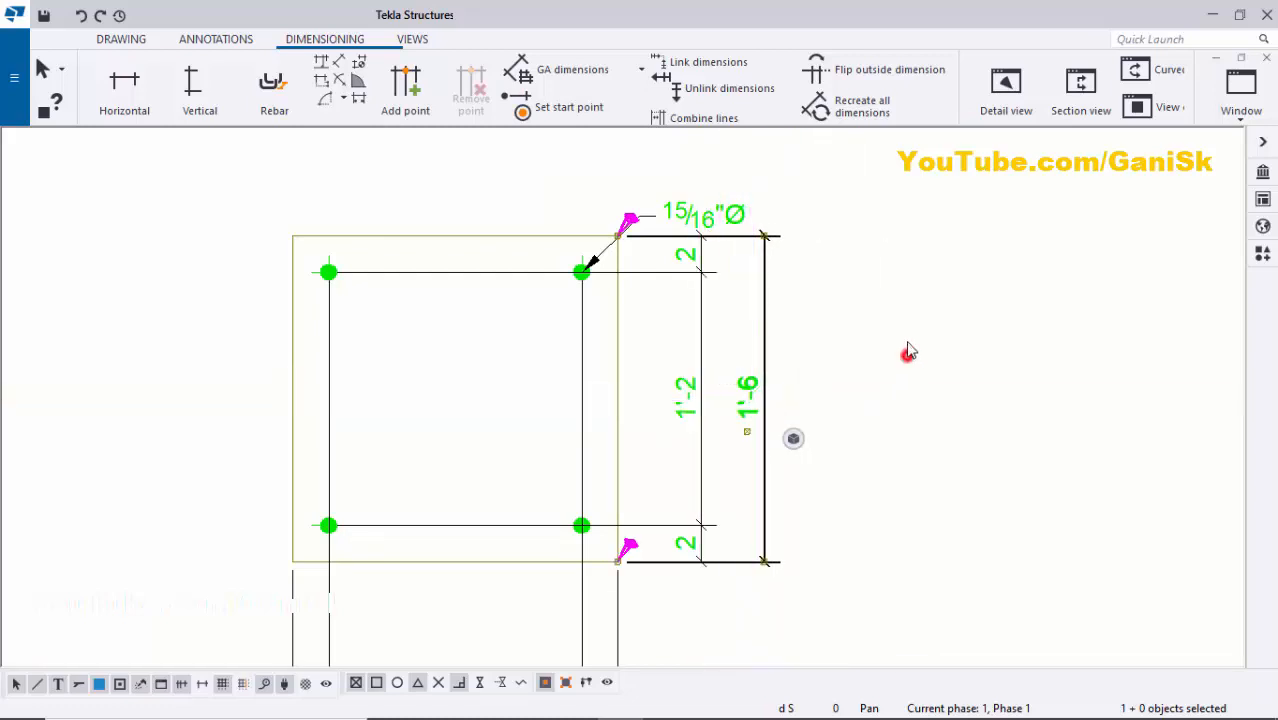
{"action": "scroll", "coordinate": [907, 352], "scroll_direction": "down", "scroll_amount": 2}
{"action": "scroll", "coordinate": [670, 465], "scroll_direction": "down", "scroll_amount": 1}
{"action": "scroll", "coordinate": [660, 500], "scroll_direction": "up", "scroll_amount": 4}
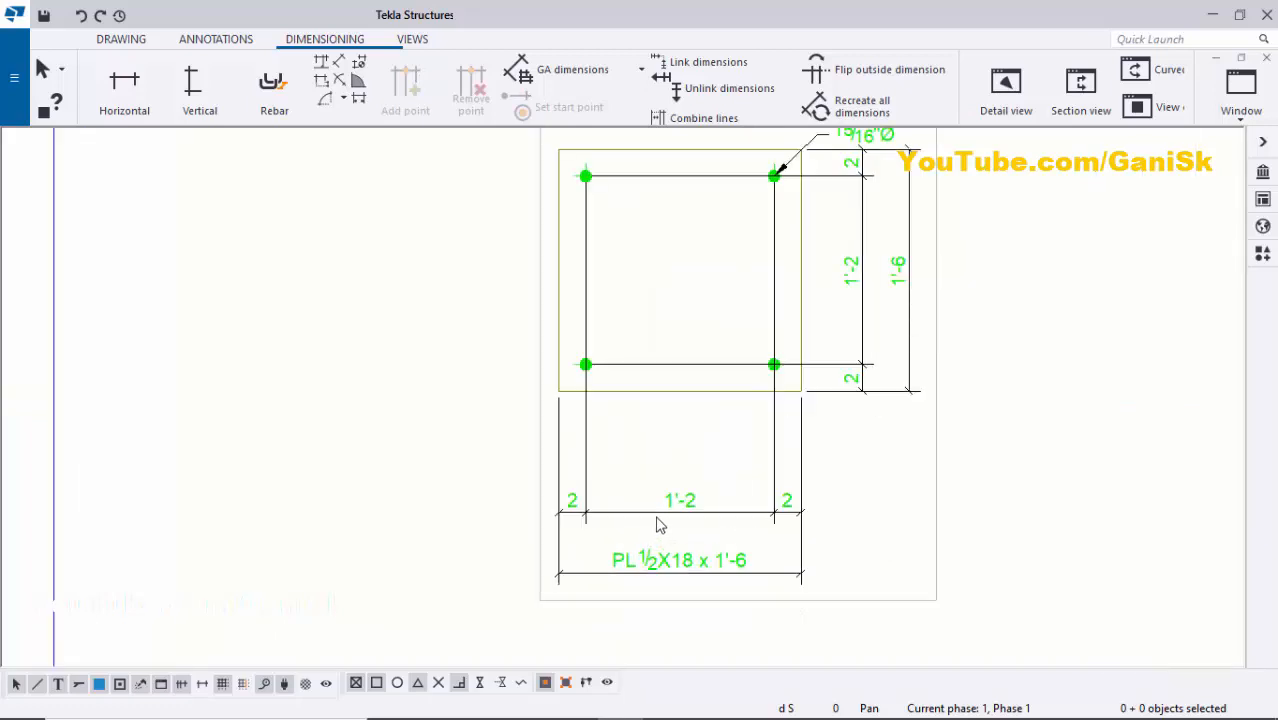
- Move the horizontal hole dimension chain and the overall PL 1/2X18 x 1'-6 dimension closer to the plate's lower edge
{"action": "left_click", "coordinate": [705, 492]}
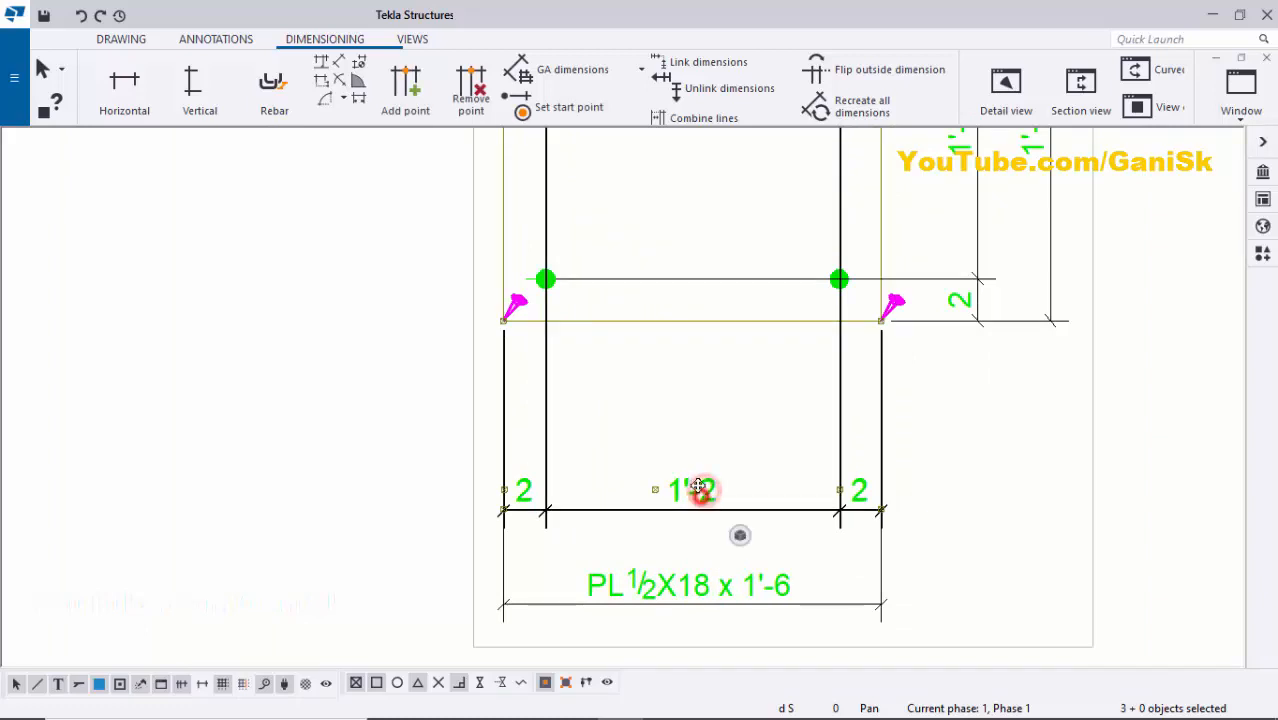
{"action": "left_click_drag", "start_coordinate": [702, 488], "coordinate": [699, 400]}
{"action": "left_click", "coordinate": [698, 454]}
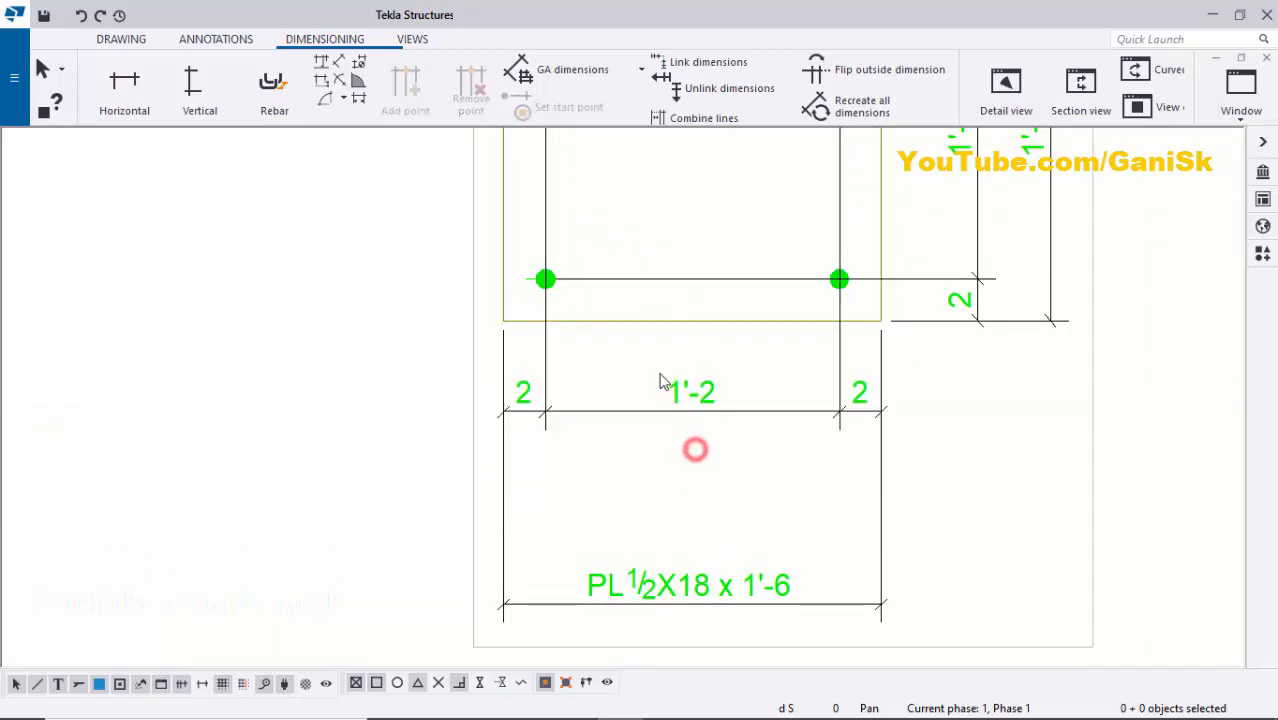
{"action": "left_click", "coordinate": [701, 585]}
{"action": "left_click_drag", "start_coordinate": [692, 592], "coordinate": [687, 497]}
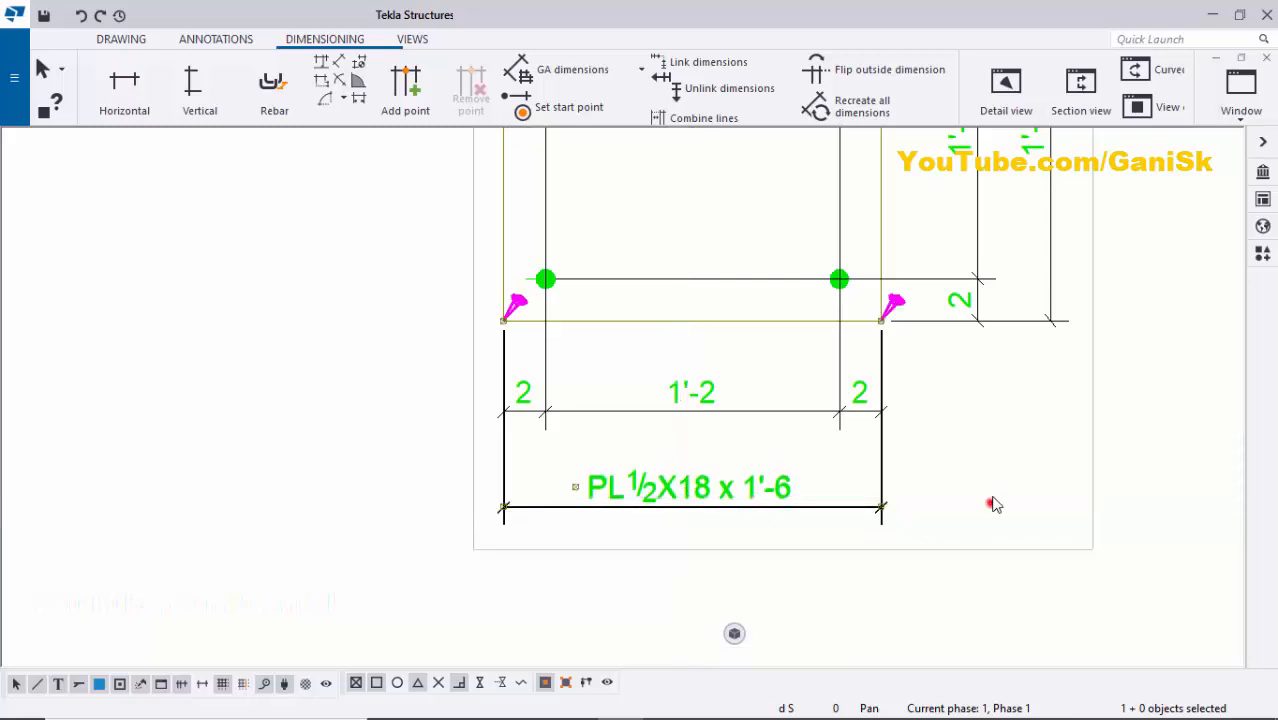
{"action": "left_click", "coordinate": [993, 505]}
- Move the 15/16"Ø hole mark above the plate's upper edge, clear of the vertical dimensions
{"action": "scroll", "coordinate": [937, 525], "scroll_direction": "down", "scroll_amount": 5}
{"action": "scroll", "coordinate": [900, 280], "scroll_direction": "up", "scroll_amount": 6}
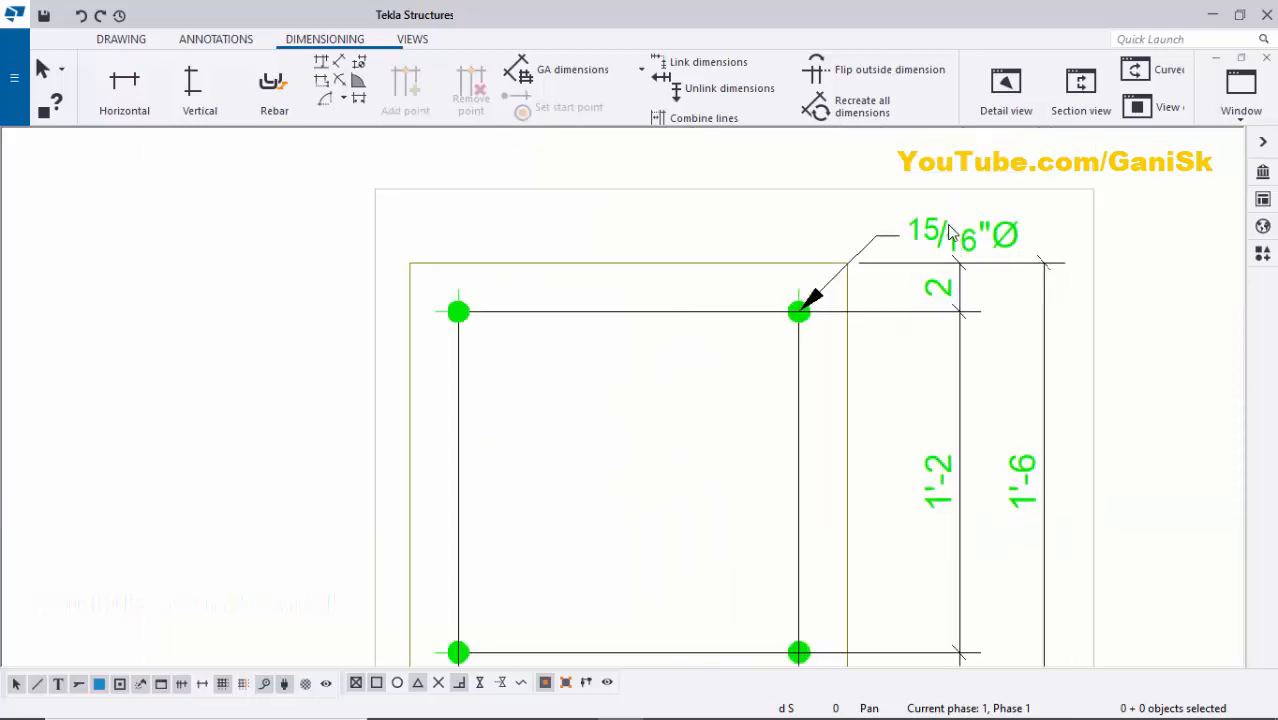
{"action": "left_click", "coordinate": [947, 224]}
{"action": "left_click_drag", "start_coordinate": [947, 224], "coordinate": [645, 210]}
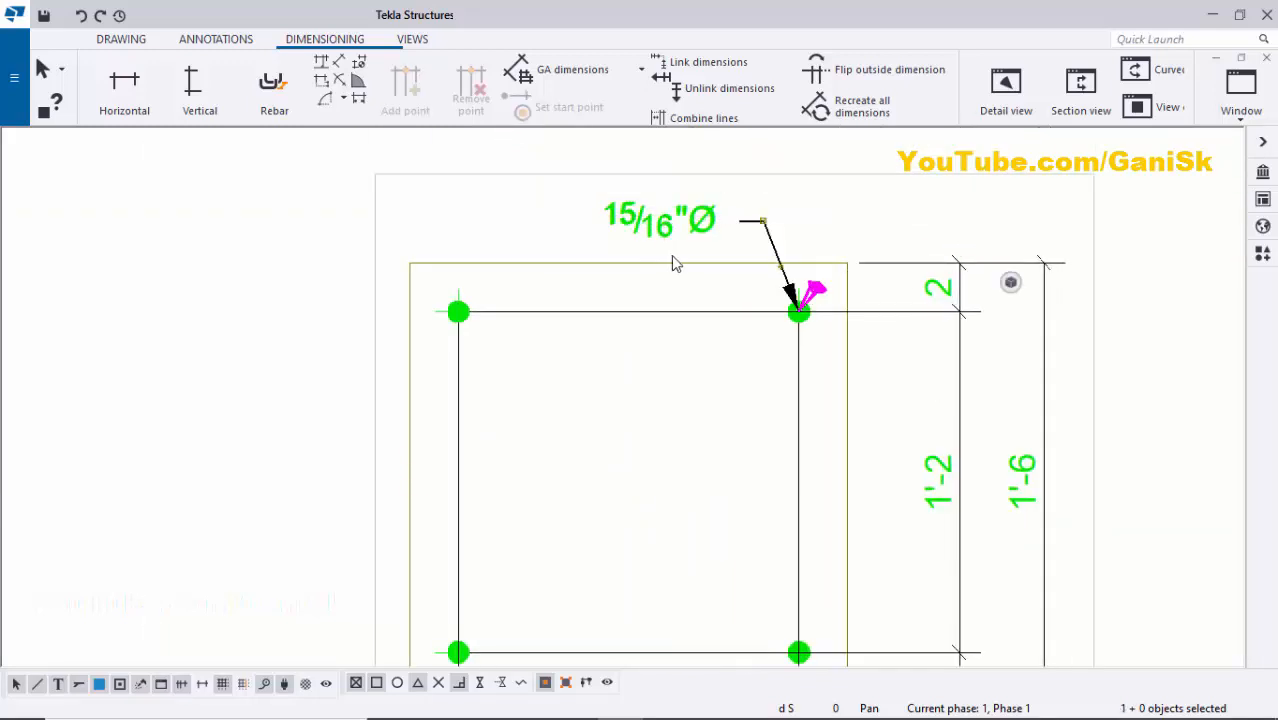
{"action": "left_click", "coordinate": [128, 245]}
{"action": "scroll", "coordinate": [718, 302], "scroll_direction": "down", "scroll_amount": 2}
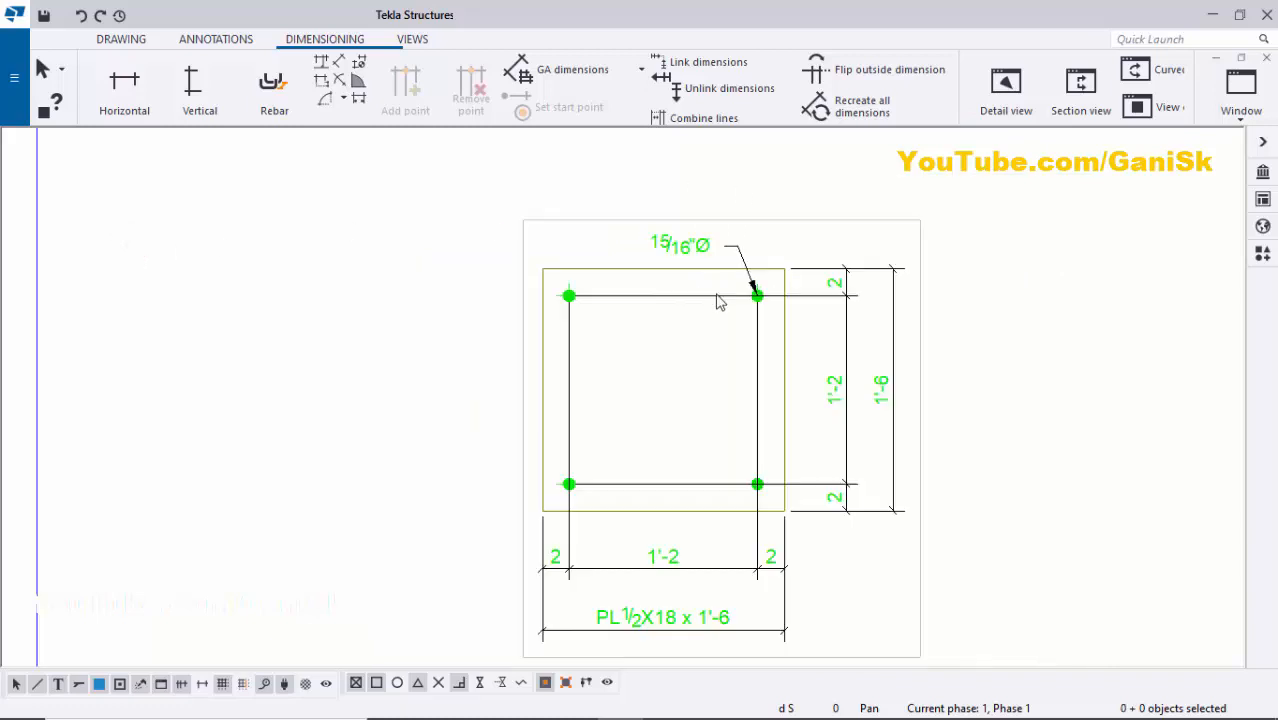
{"action": "scroll", "coordinate": [718, 302], "scroll_direction": "down", "scroll_amount": 4}
{"action": "scroll", "coordinate": [857, 460], "scroll_direction": "up", "scroll_amount": 4}
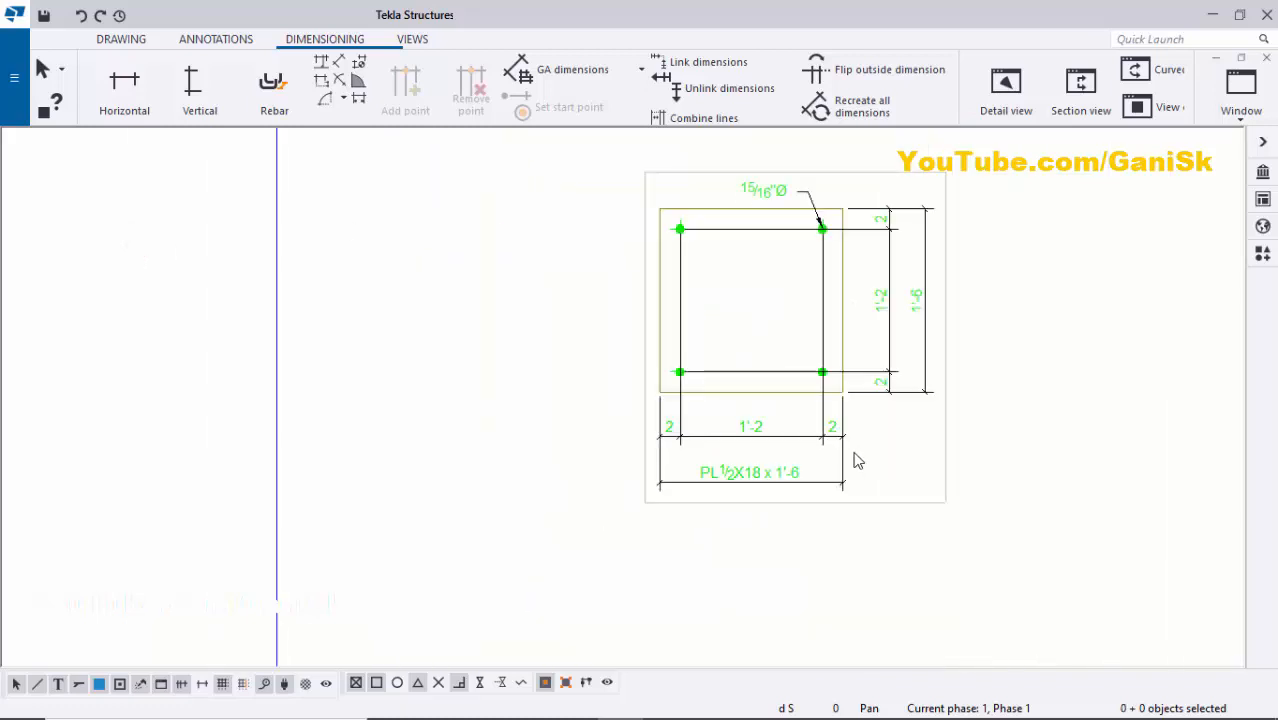
- Set the base plate view's scale to 1/8 in the view properties and apply it
{"action": "double_click", "coordinate": [925, 509]}
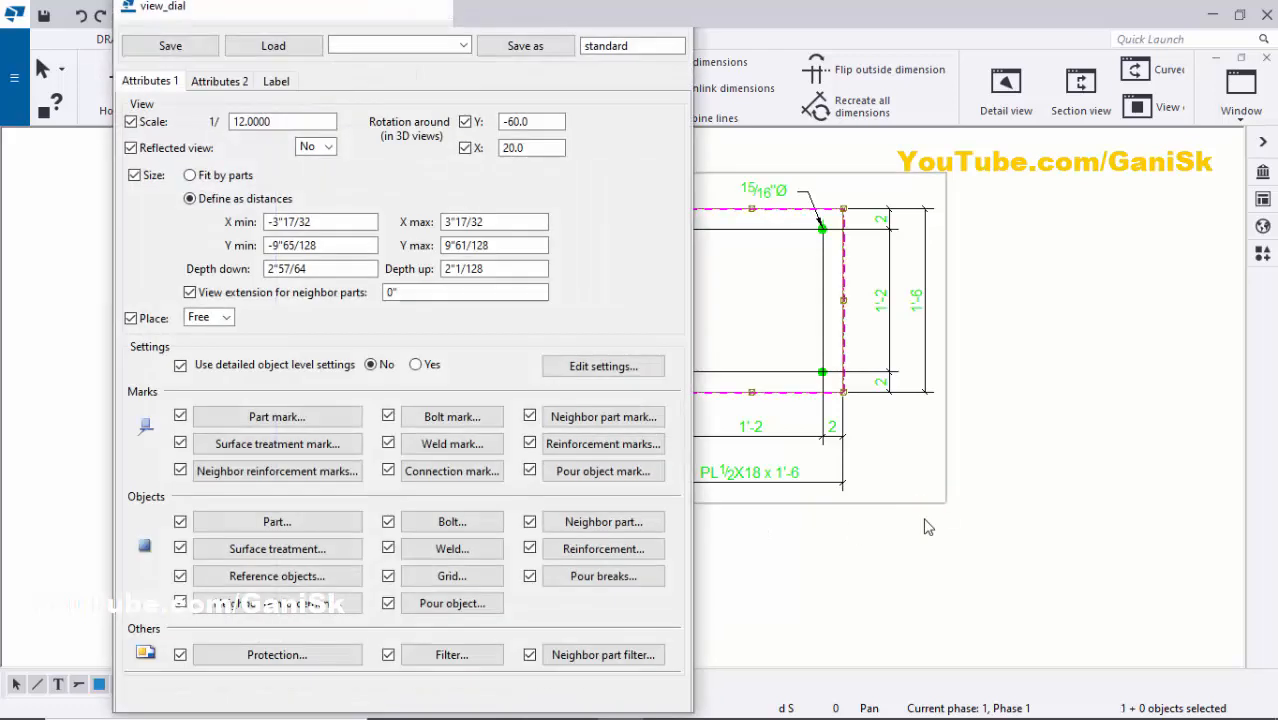
{"action": "double_click", "coordinate": [298, 116]}
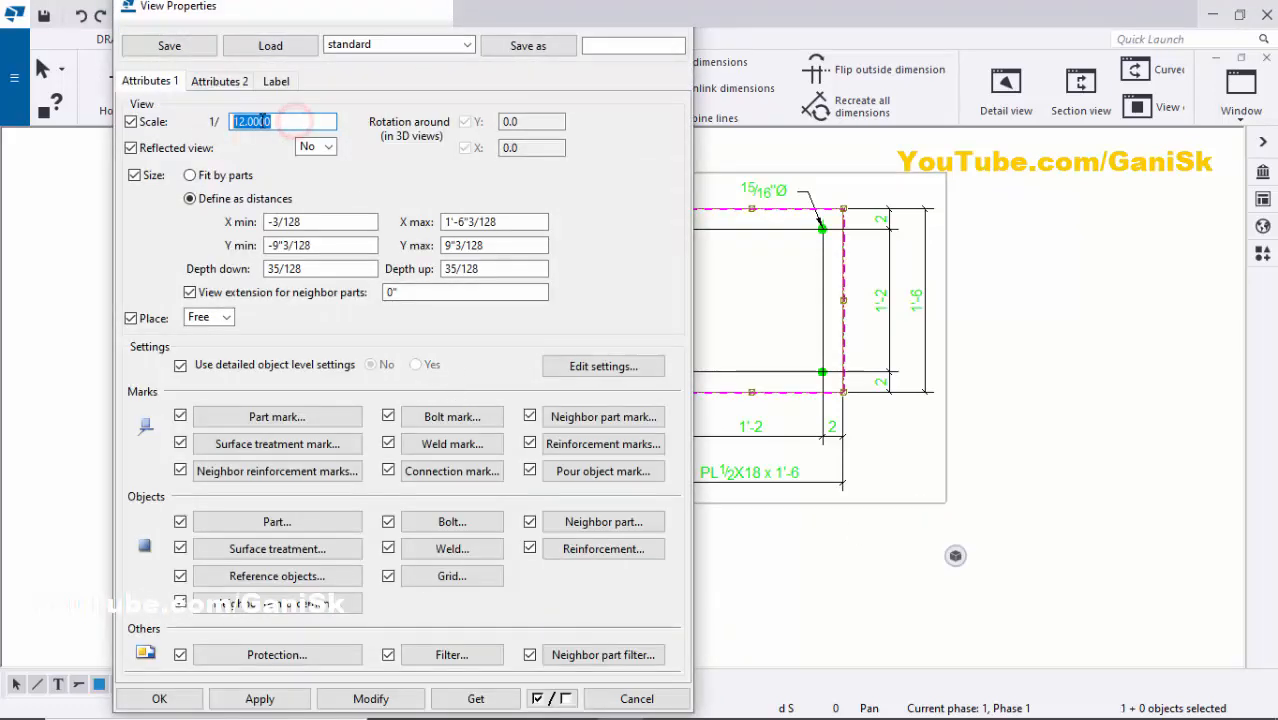
{"action": "type", "text": "8"}
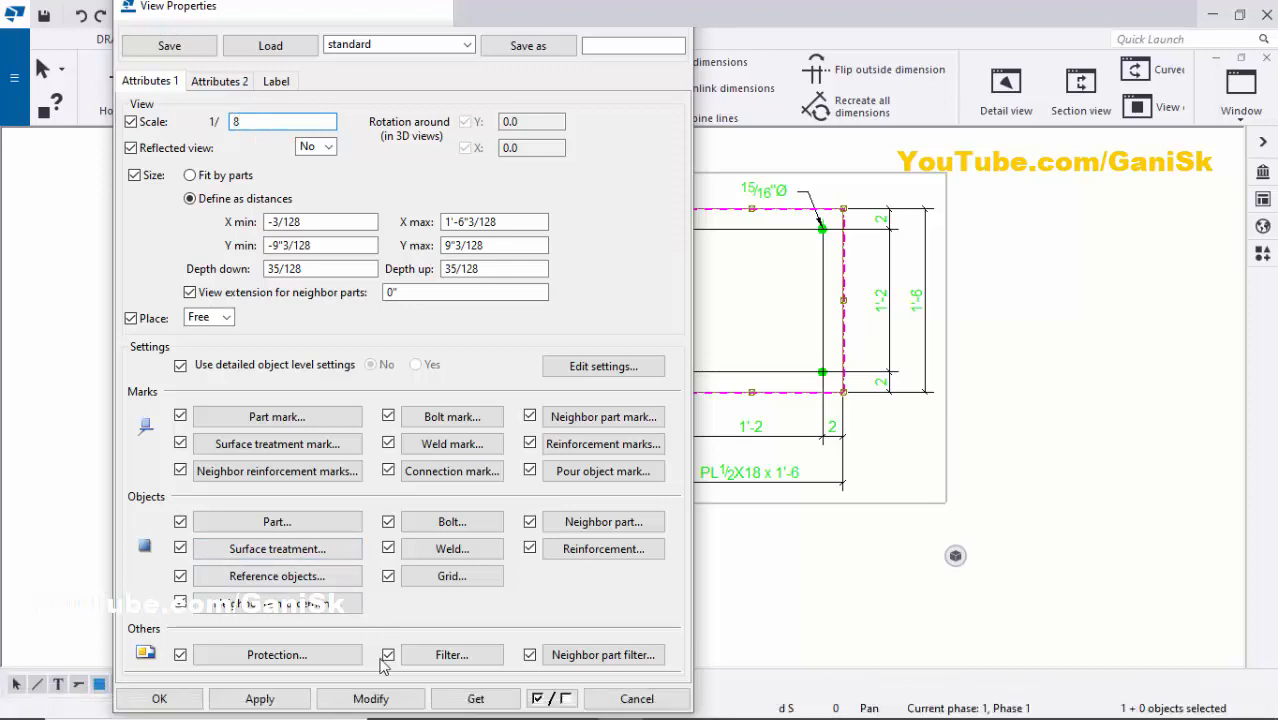
{"action": "left_click", "coordinate": [370, 699]}
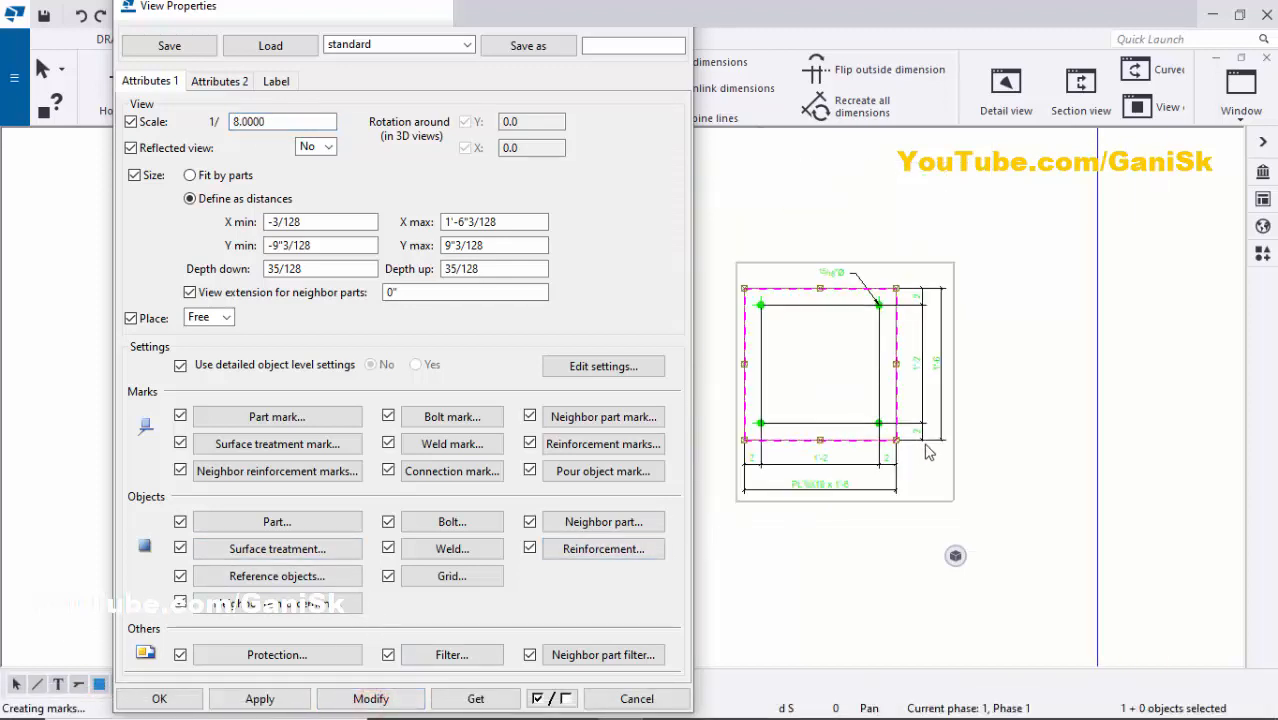
{"action": "scroll", "coordinate": [830, 410], "scroll_direction": "up", "scroll_amount": 2}
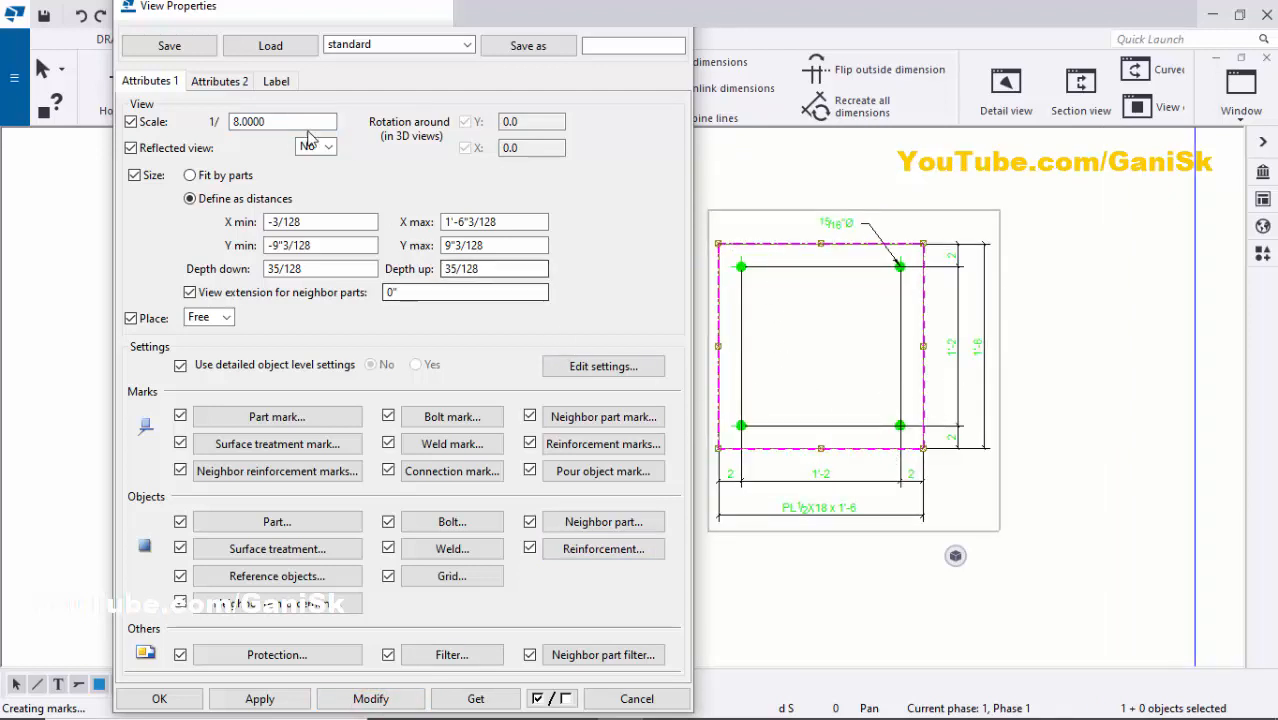
- Set the base plate view's scale to 1/6, apply it and close the view properties
{"action": "double_click", "coordinate": [277, 121]}
{"action": "type", "text": "6"}
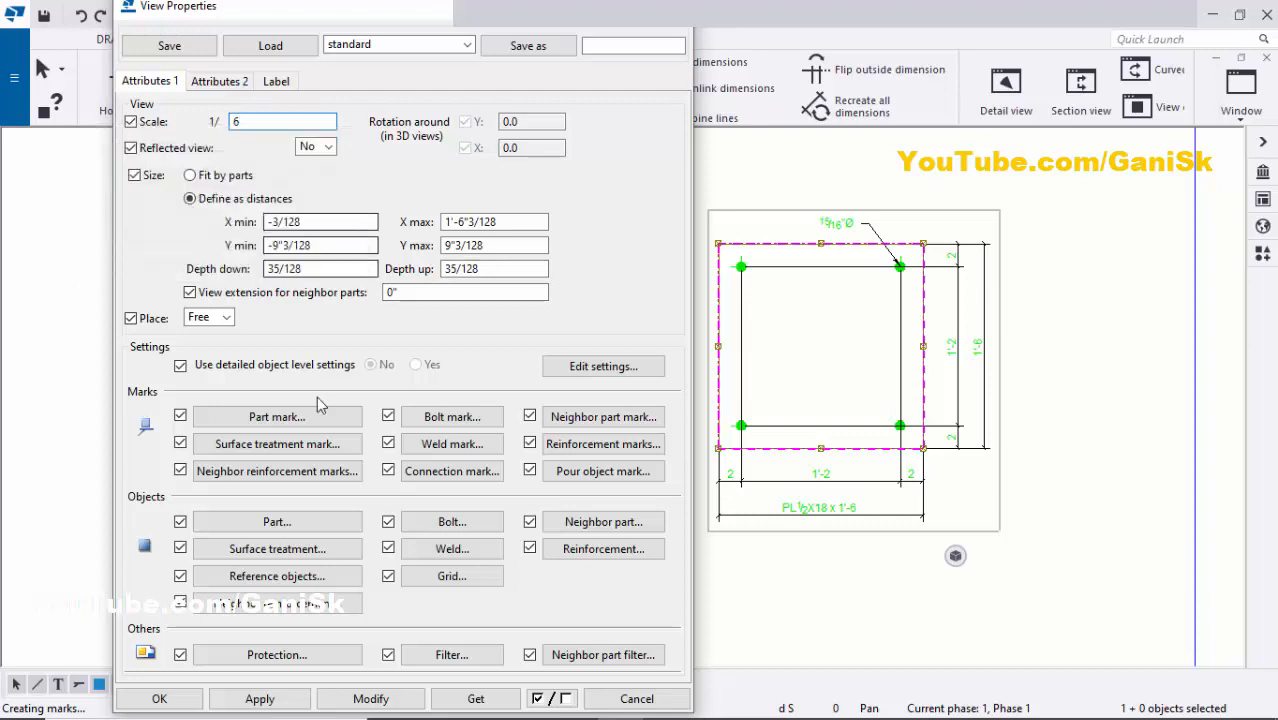
{"action": "left_click", "coordinate": [370, 699]}
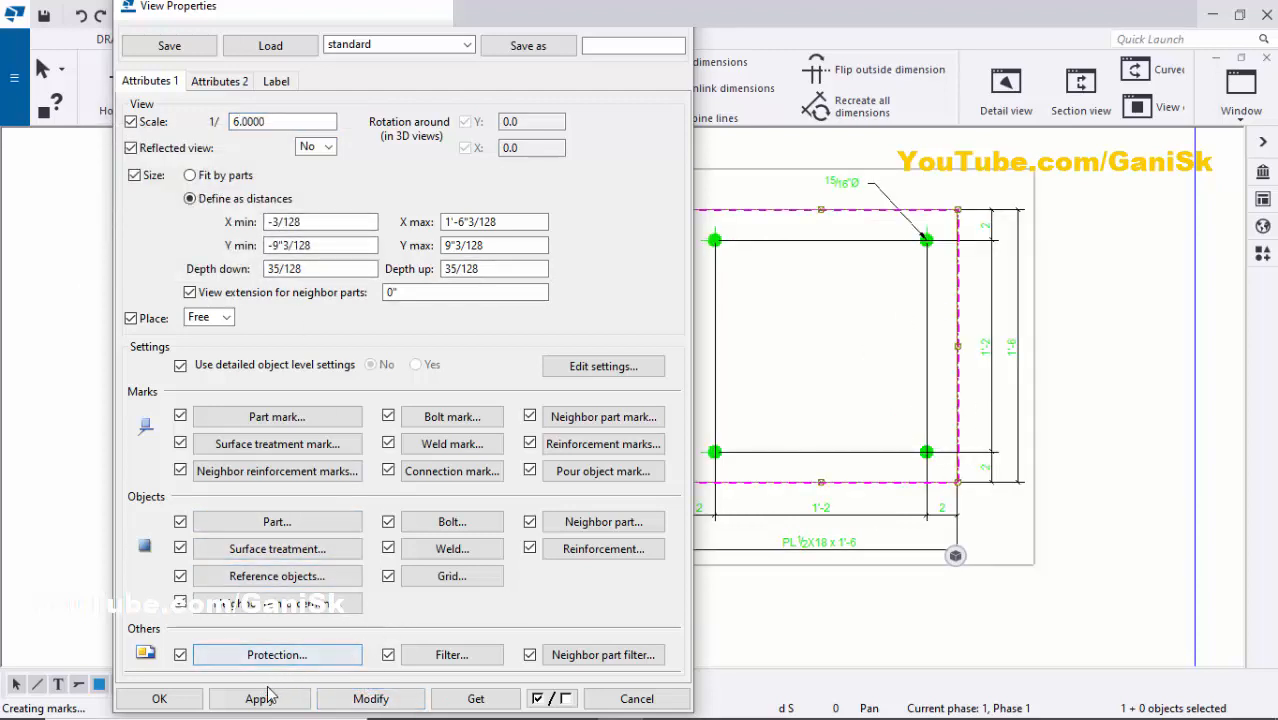
{"action": "left_click", "coordinate": [163, 699]}
{"action": "left_click", "coordinate": [594, 456]}
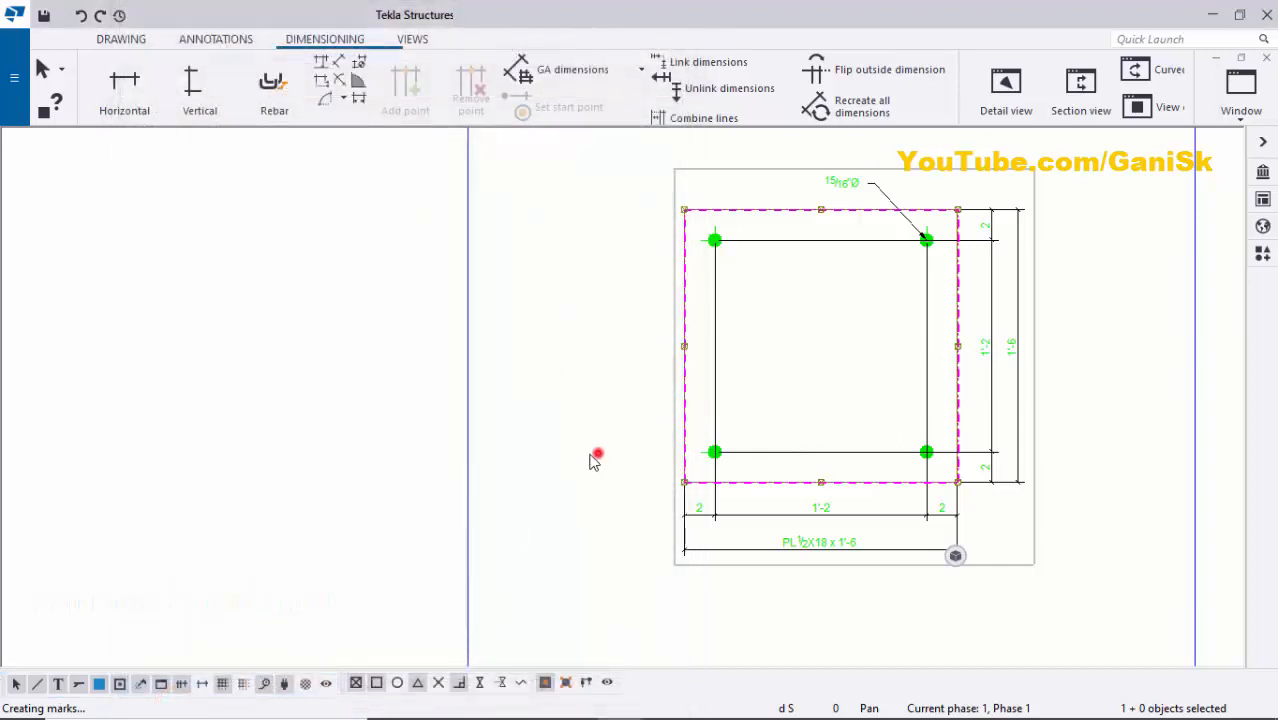
- Reposition the base plate view slightly lower on the drawing sheet
{"action": "scroll", "coordinate": [566, 494], "scroll_direction": "down", "scroll_amount": 5}
{"action": "scroll", "coordinate": [630, 510], "scroll_direction": "up", "scroll_amount": 3}
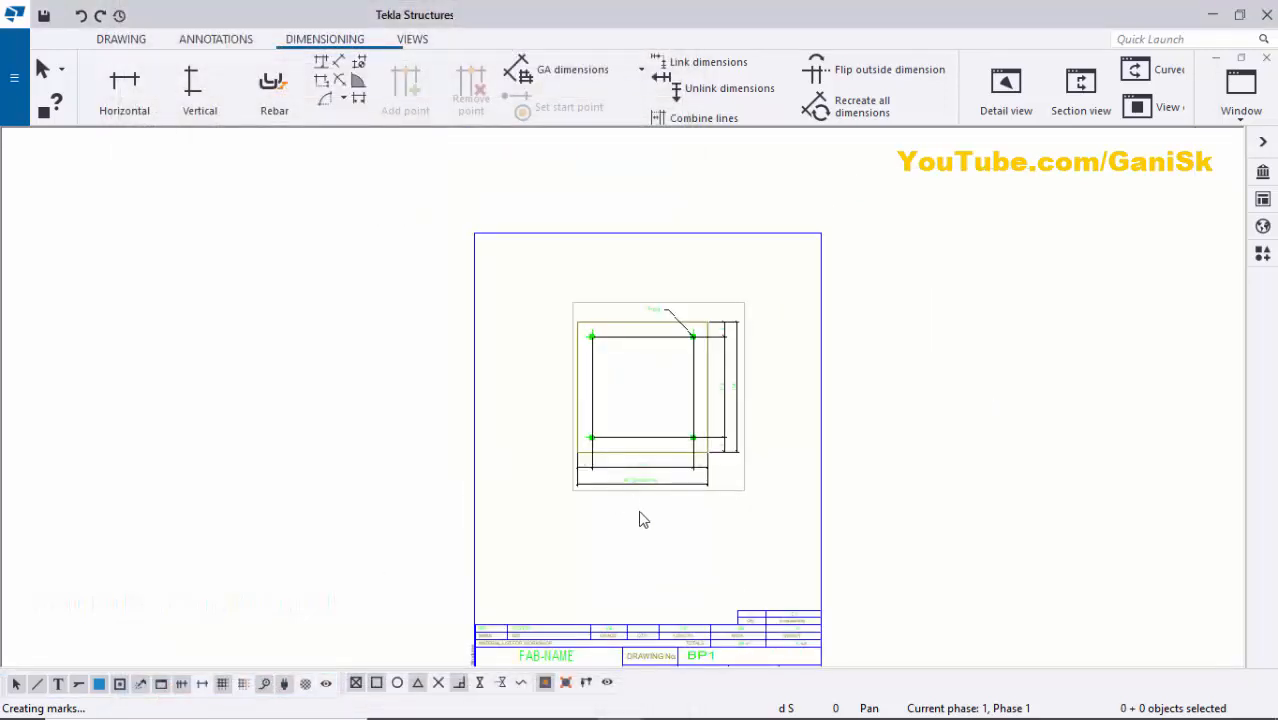
{"action": "scroll", "coordinate": [590, 368], "scroll_direction": "down", "scroll_amount": 1}
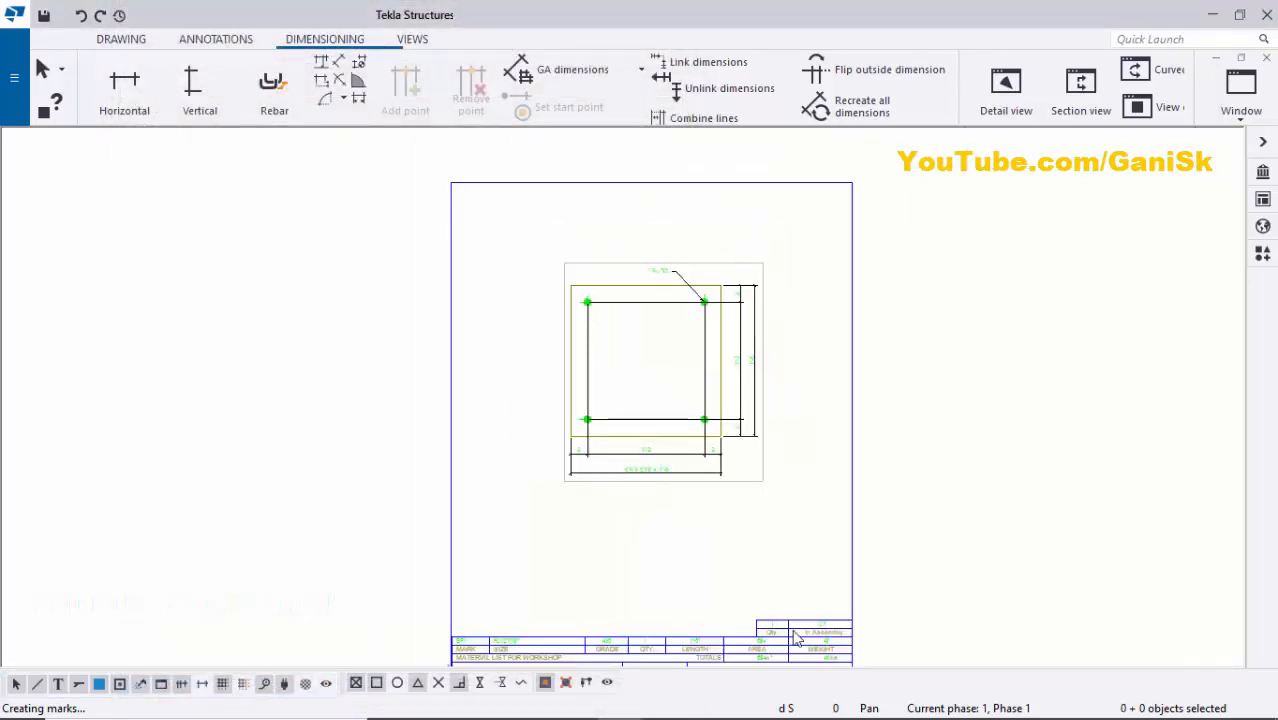
{"action": "left_click", "coordinate": [720, 487]}
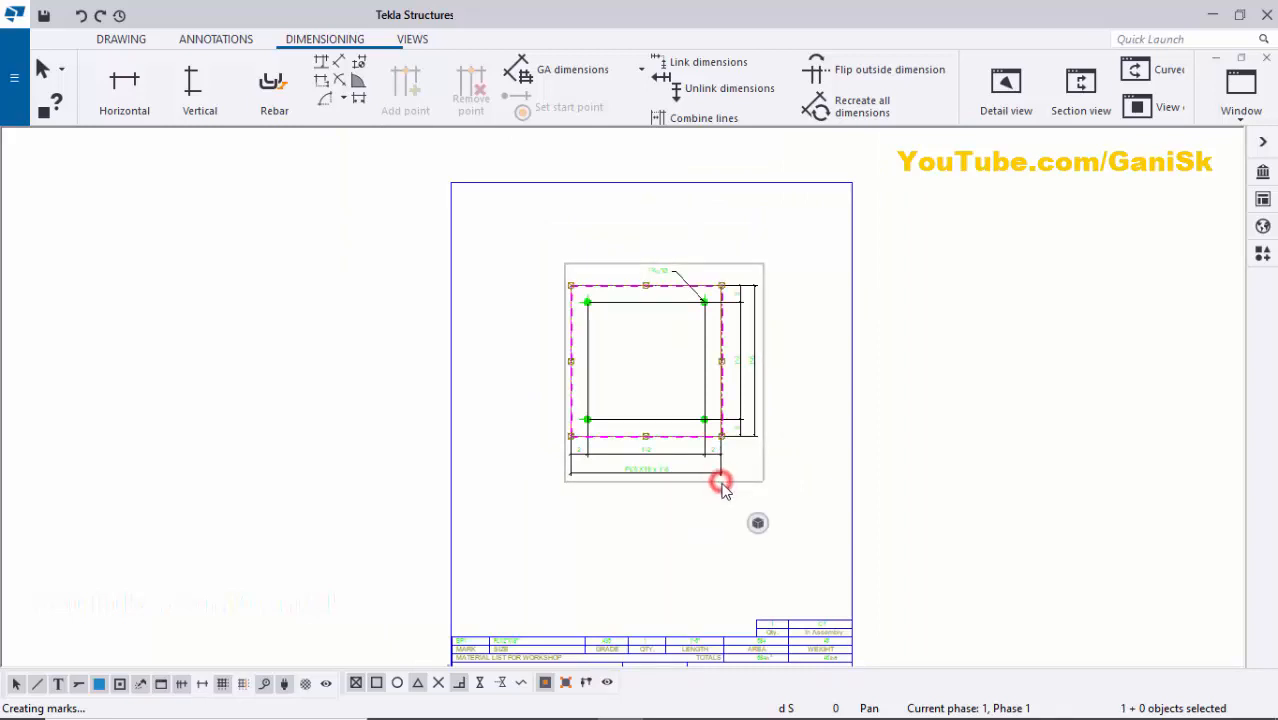
{"action": "mouse_move", "coordinate": [724, 490]}
{"action": "left_mouse_down"}
{"action": "mouse_move", "coordinate": [708, 516]}
{"action": "mouse_move", "coordinate": [716, 422]}
{"action": "mouse_move", "coordinate": [710, 525]}
{"action": "mouse_move", "coordinate": [756, 465]}
{"action": "mouse_move", "coordinate": [662, 485]}
{"action": "mouse_move", "coordinate": [679, 465]}
{"action": "mouse_move", "coordinate": [757, 464]}
{"action": "mouse_move", "coordinate": [648, 434]}
{"action": "mouse_move", "coordinate": [719, 411]}
{"action": "mouse_move", "coordinate": [758, 506]}
{"action": "mouse_move", "coordinate": [641, 446]}
{"action": "mouse_move", "coordinate": [668, 488]}
{"action": "mouse_move", "coordinate": [715, 498]}
{"action": "left_mouse_up"}
{"action": "scroll", "coordinate": [680, 470], "scroll_direction": "up", "scroll_amount": 2}
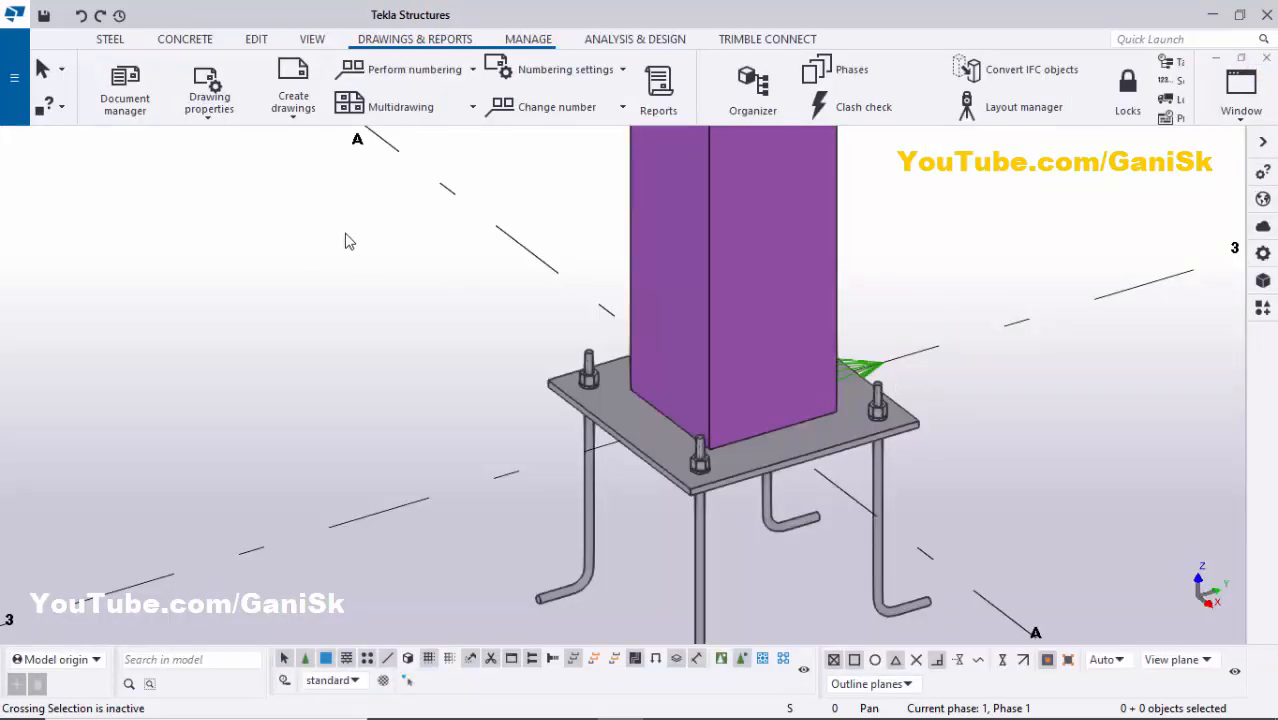
- Open the column drawing [C1] from the document manager and close the manager
{"action": "left_click", "coordinate": [130, 100]}
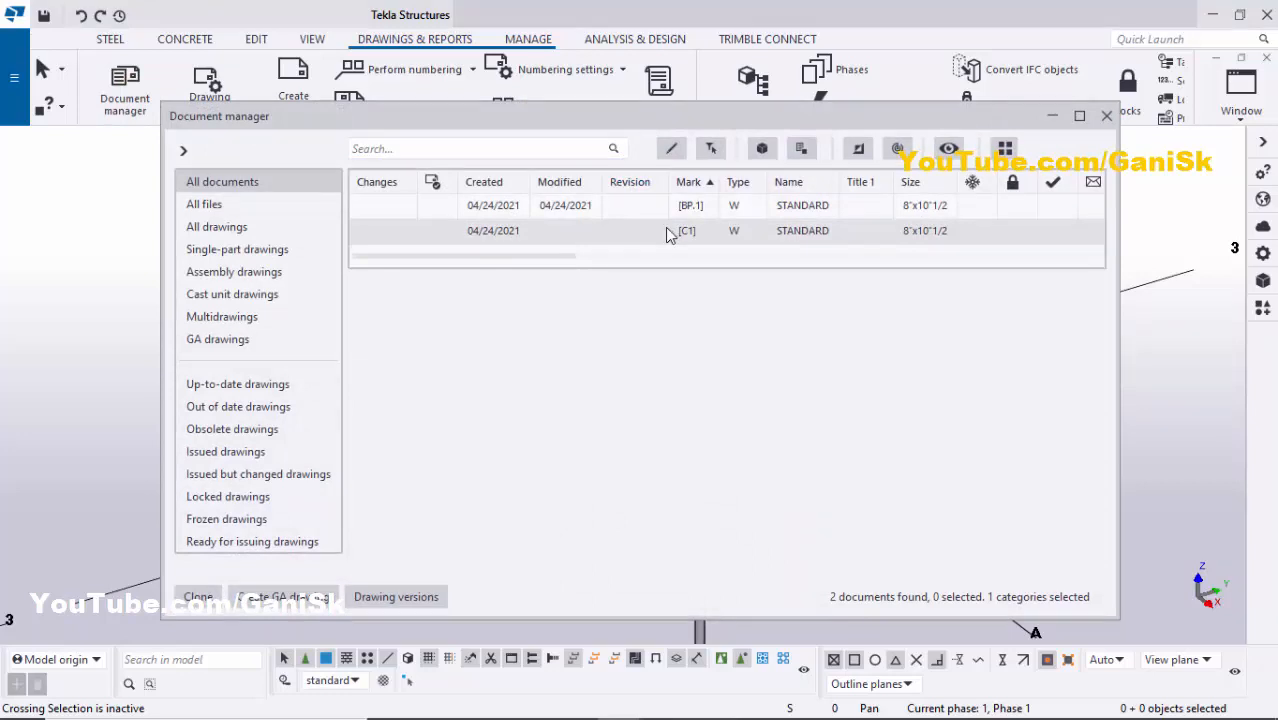
{"action": "left_click", "coordinate": [657, 240]}
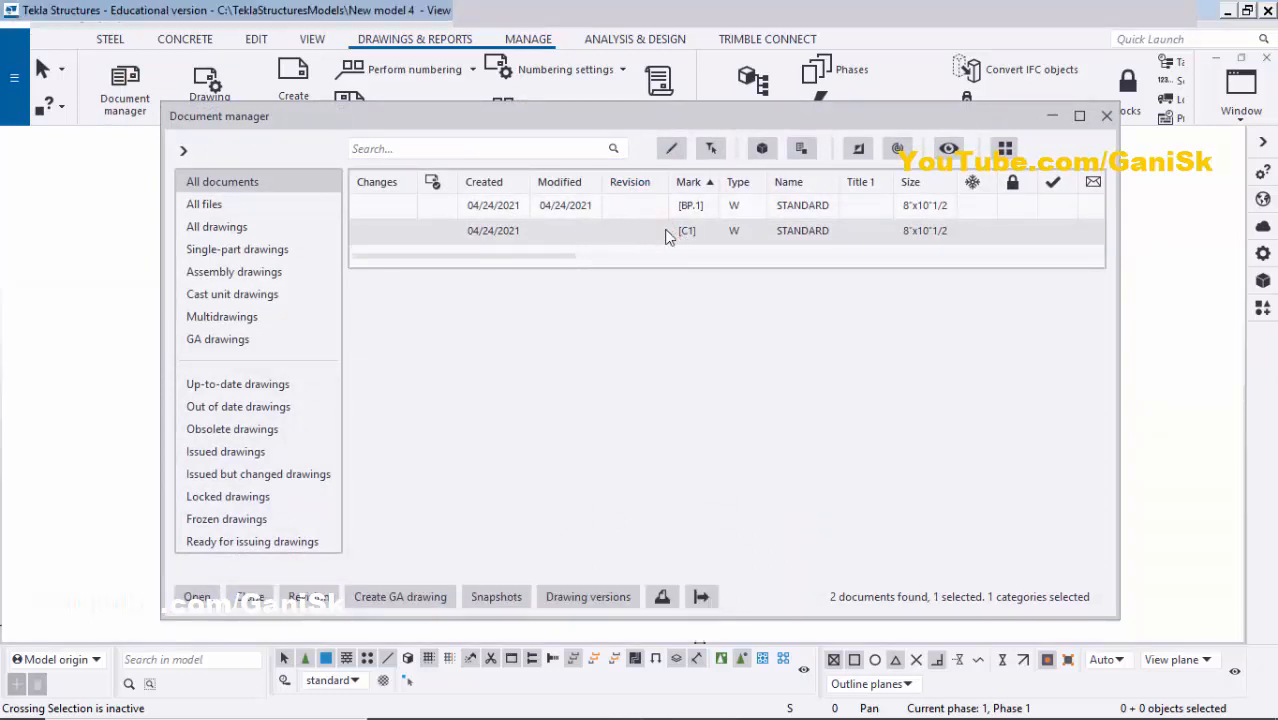
{"action": "left_click", "coordinate": [1106, 115]}
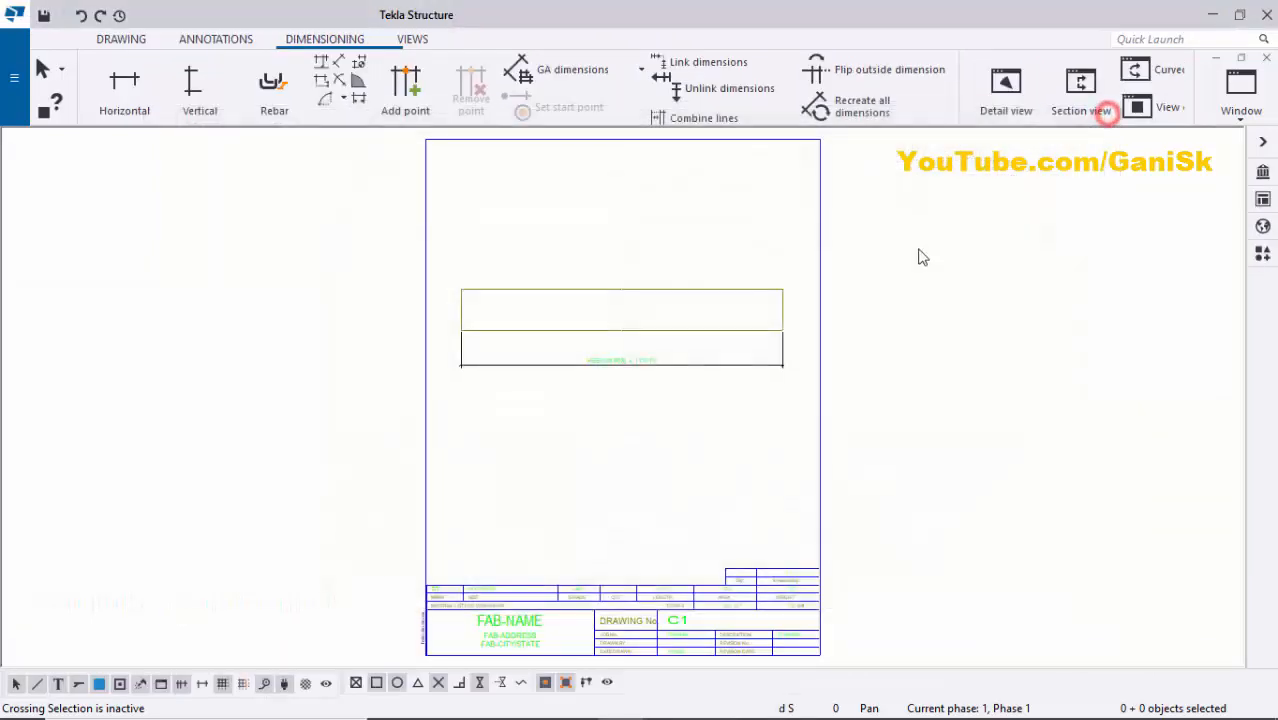
- Turn on hidden lines and own hidden lines for the HSS column in the part properties, then close them
{"action": "scroll", "coordinate": [562, 294], "scroll_direction": "up", "scroll_amount": 6}
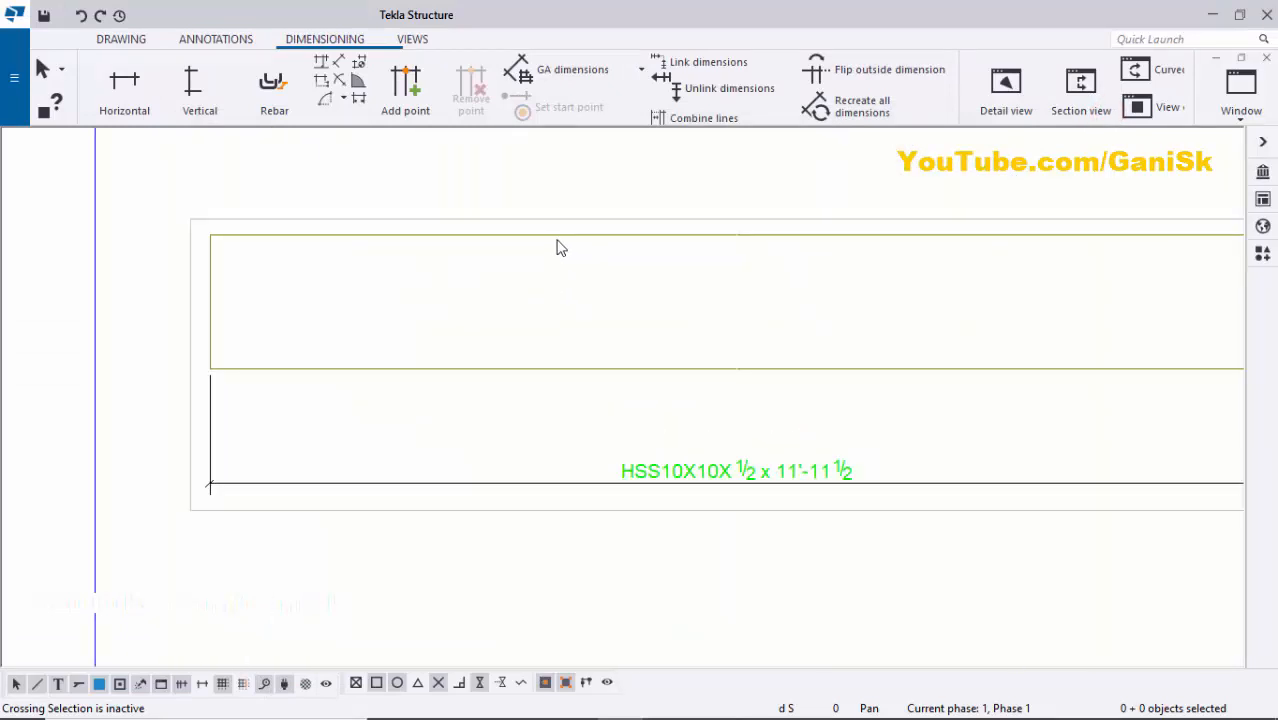
{"action": "scroll", "coordinate": [578, 248], "scroll_direction": "down", "scroll_amount": 2}
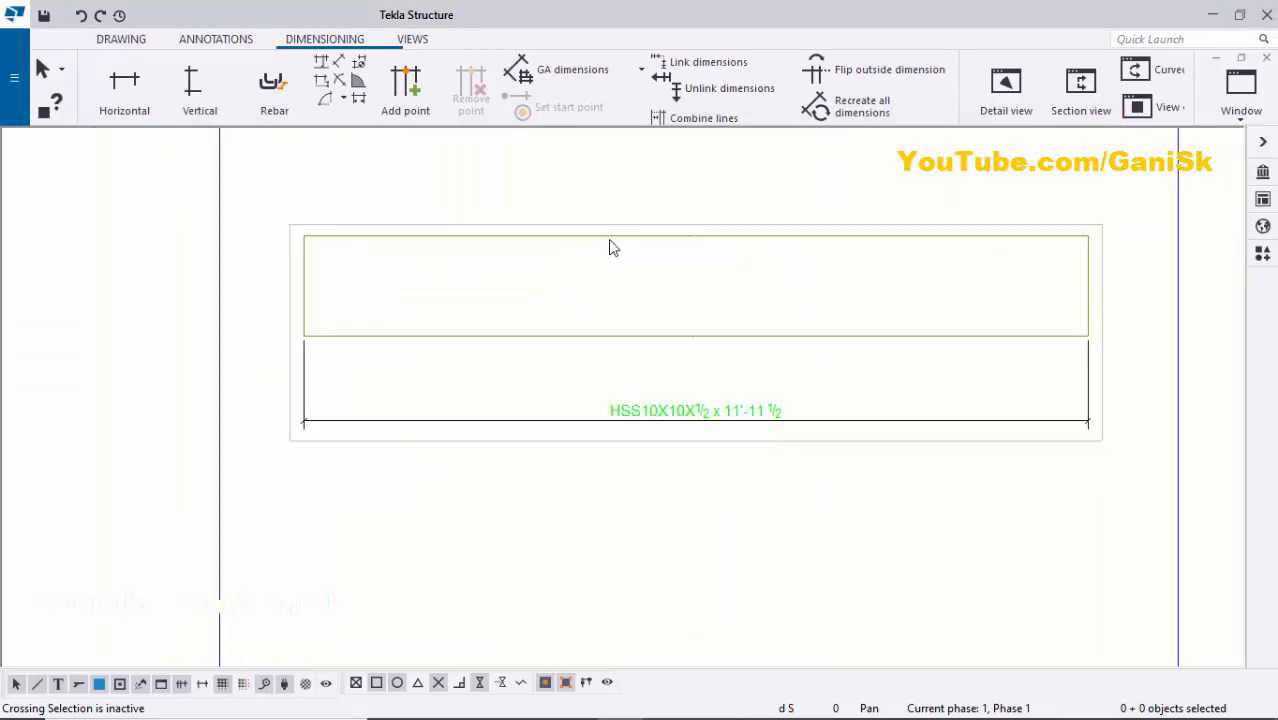
{"action": "scroll", "coordinate": [613, 247], "scroll_direction": "up", "scroll_amount": 2}
{"action": "scroll", "coordinate": [760, 250], "scroll_direction": "down", "scroll_amount": 3}
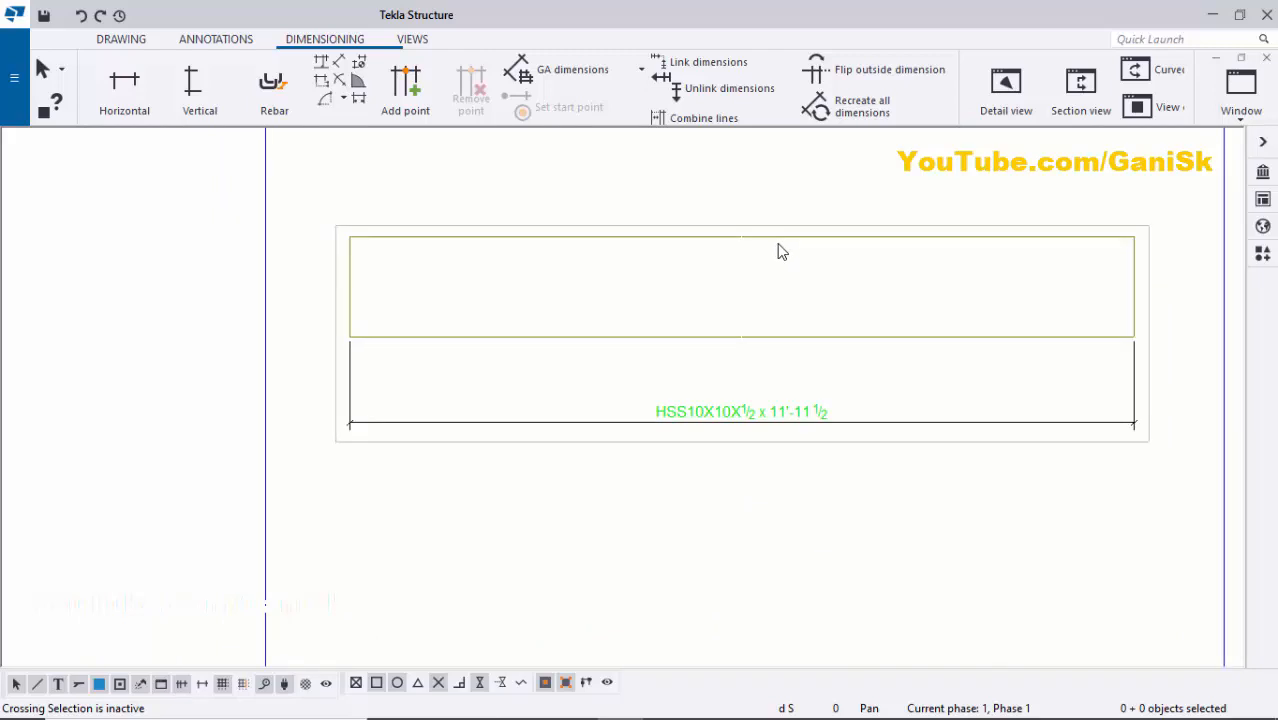
{"action": "scroll", "coordinate": [321, 270], "scroll_direction": "up", "scroll_amount": 1}
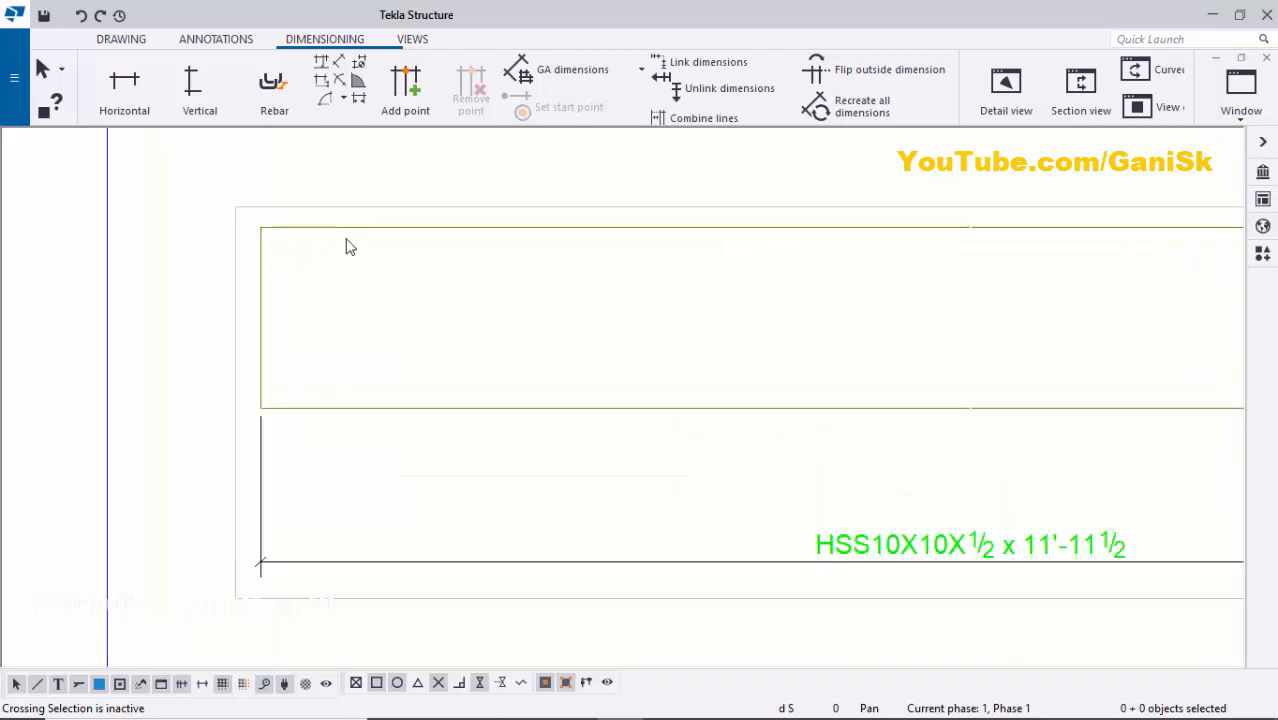
{"action": "scroll", "coordinate": [266, 247], "scroll_direction": "up", "scroll_amount": 2}
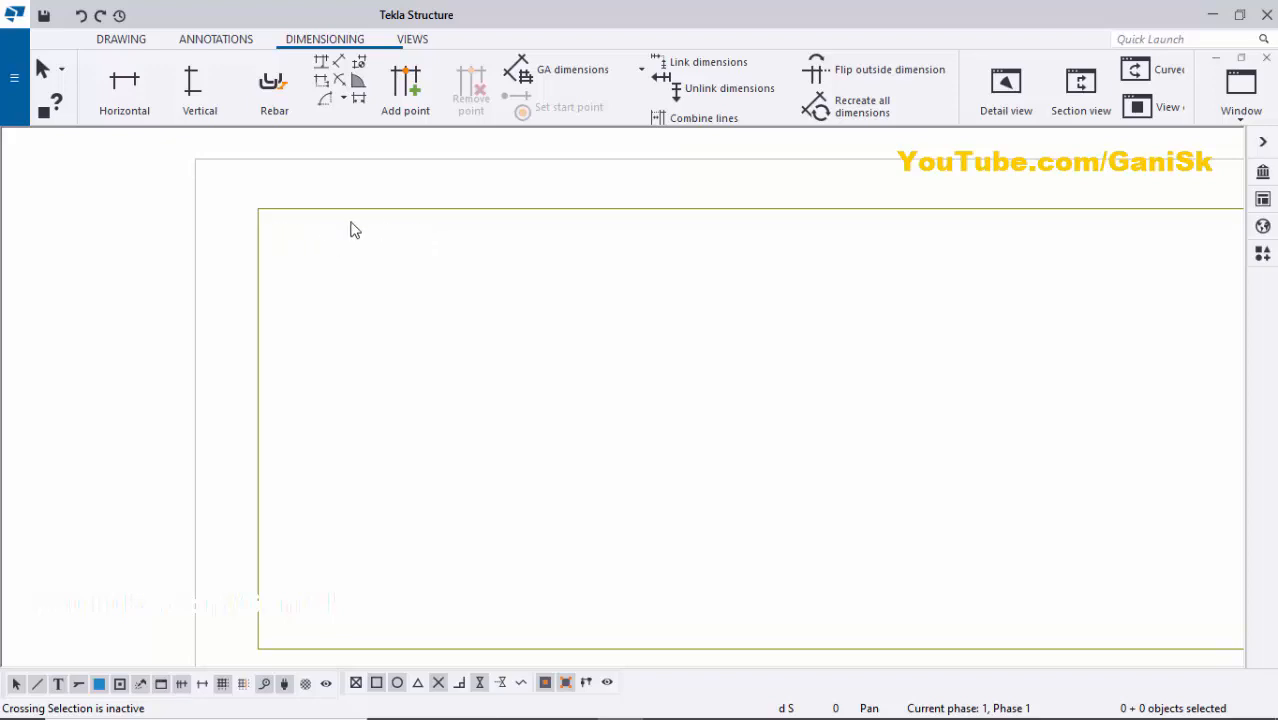
{"action": "scroll", "coordinate": [311, 238], "scroll_direction": "down", "scroll_amount": 2}
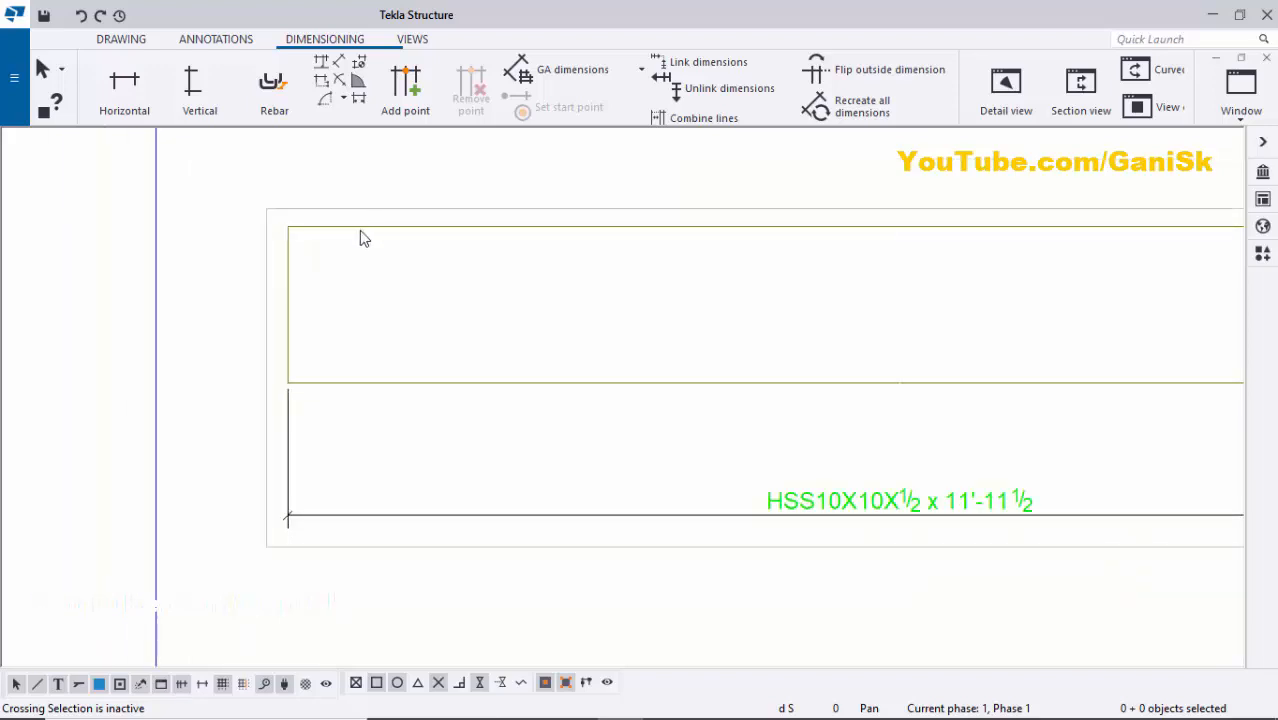
{"action": "double_click", "coordinate": [359, 229]}
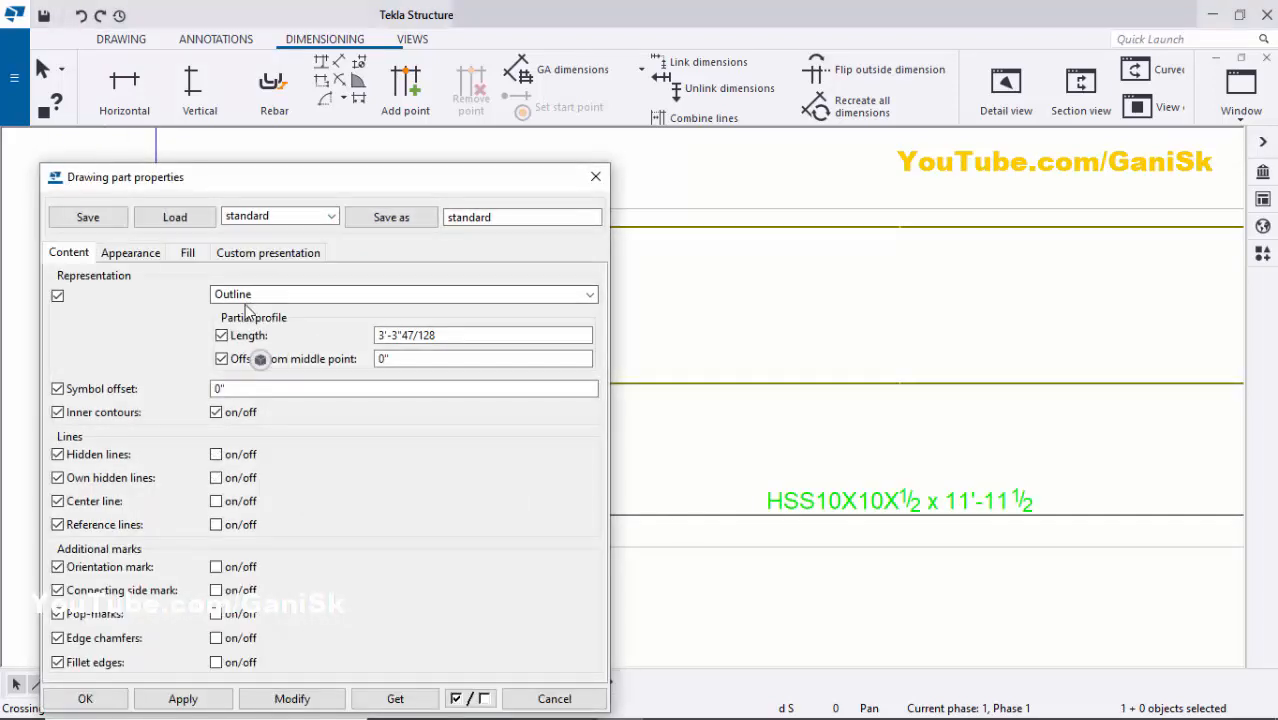
{"action": "left_click", "coordinate": [214, 455]}
{"action": "left_click", "coordinate": [294, 700]}
{"action": "left_click", "coordinate": [149, 697]}
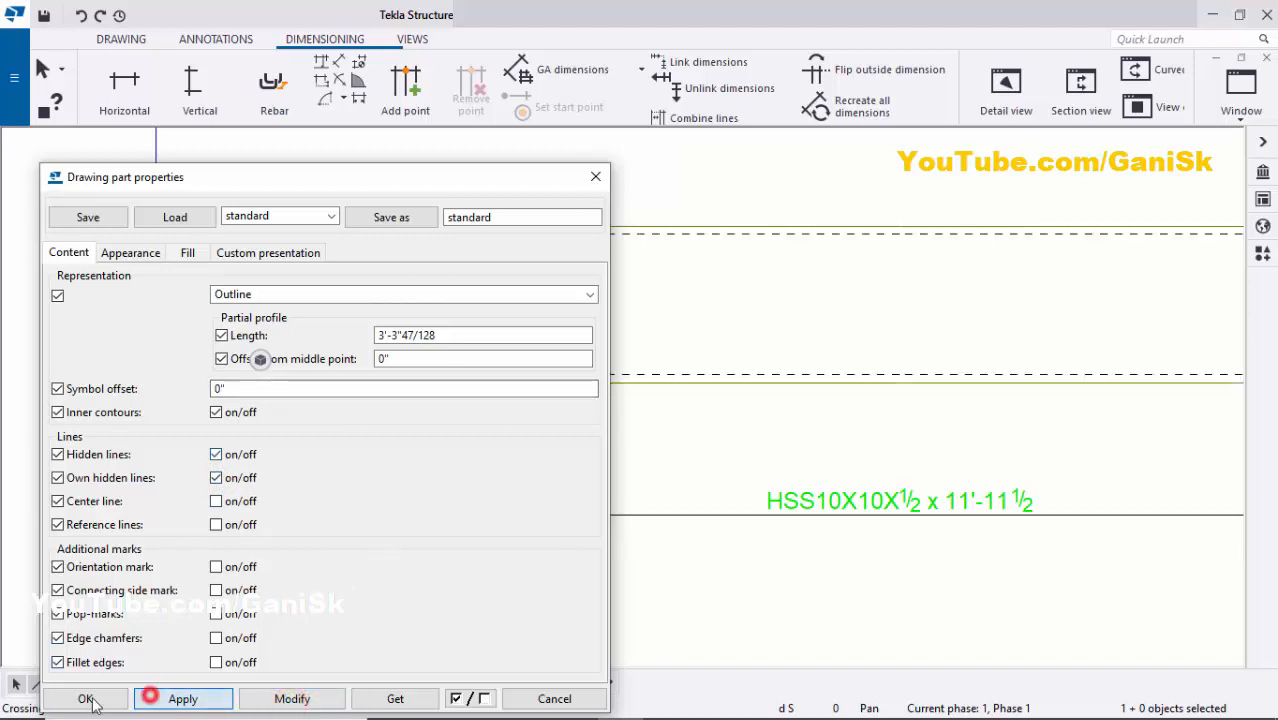
{"action": "left_click", "coordinate": [90, 700]}
{"action": "left_click", "coordinate": [485, 274]}
- Move the overall HSS10X10X1/2 x 11'-11 1/2 length dimension closer to the column's lower edge
{"action": "scroll", "coordinate": [300, 244], "scroll_direction": "up", "scroll_amount": 3}
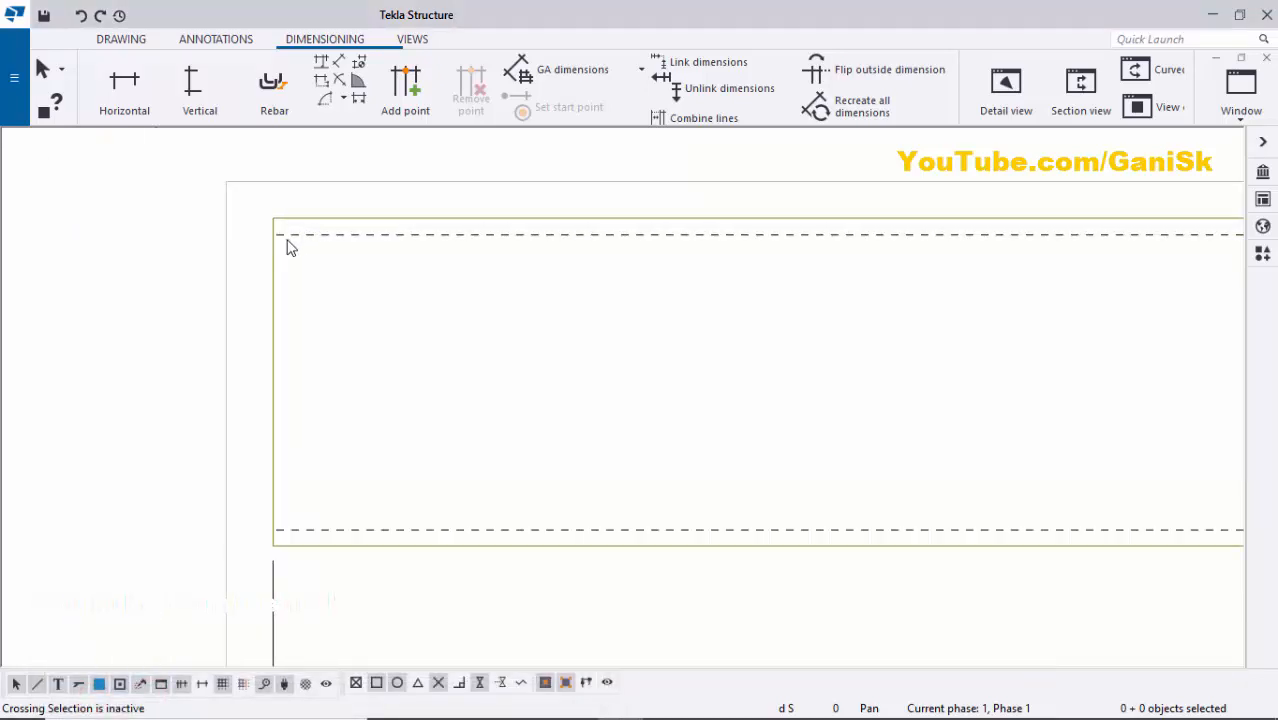
{"action": "scroll", "coordinate": [251, 257], "scroll_direction": "down", "scroll_amount": 4}
{"action": "scroll", "coordinate": [907, 277], "scroll_direction": "up", "scroll_amount": 4}
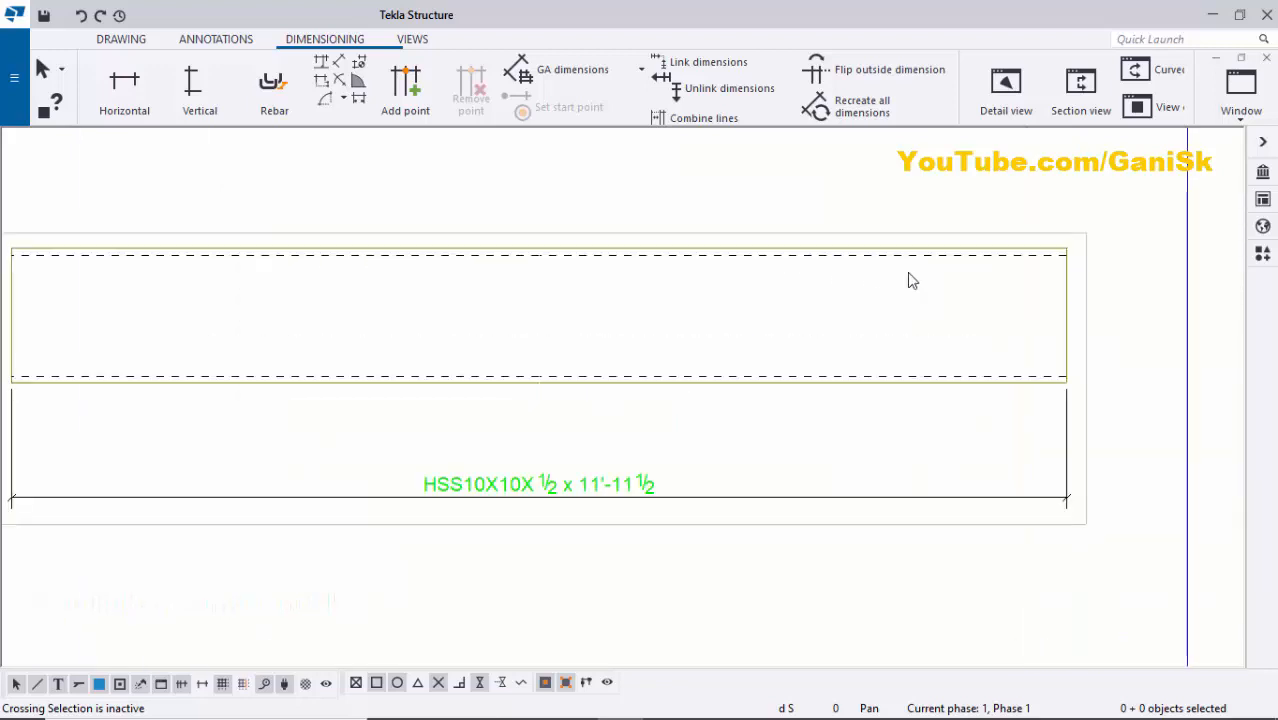
{"action": "scroll", "coordinate": [1015, 249], "scroll_direction": "down", "scroll_amount": 2}
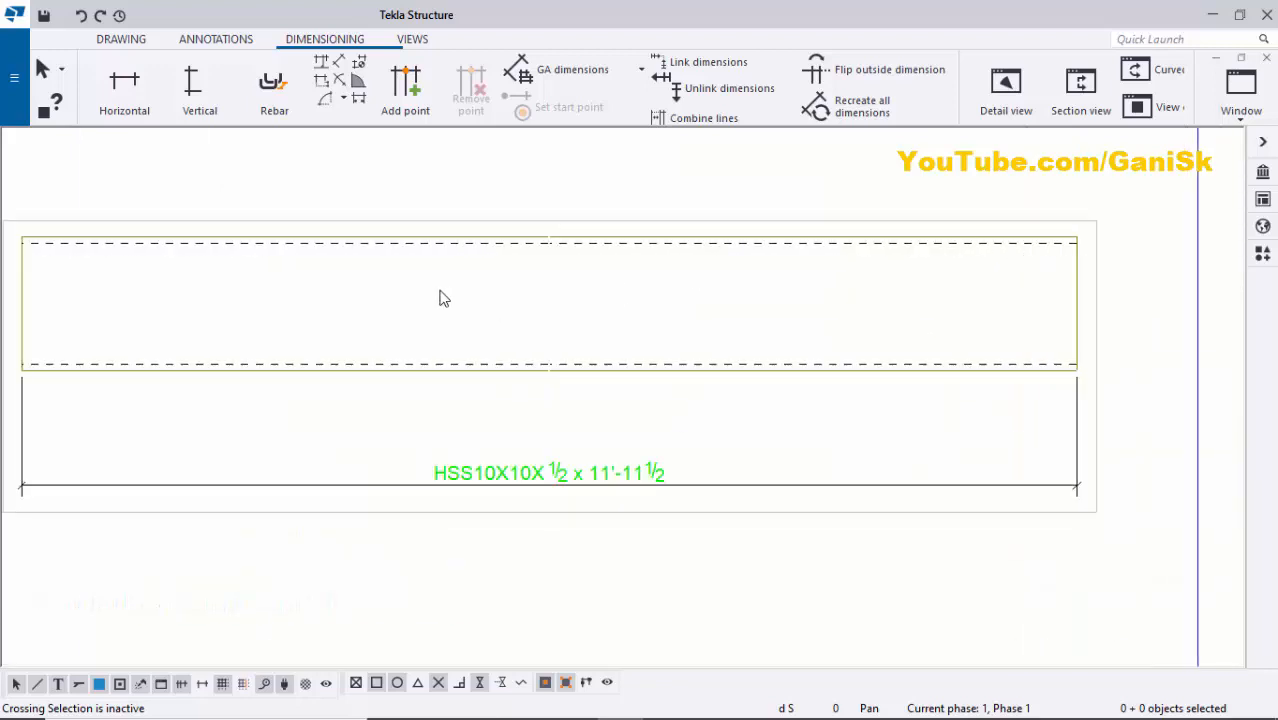
{"action": "scroll", "coordinate": [420, 310], "scroll_direction": "down", "scroll_amount": 2}
{"action": "left_click", "coordinate": [485, 417]}
{"action": "left_click_drag", "start_coordinate": [508, 422], "coordinate": [502, 400]}
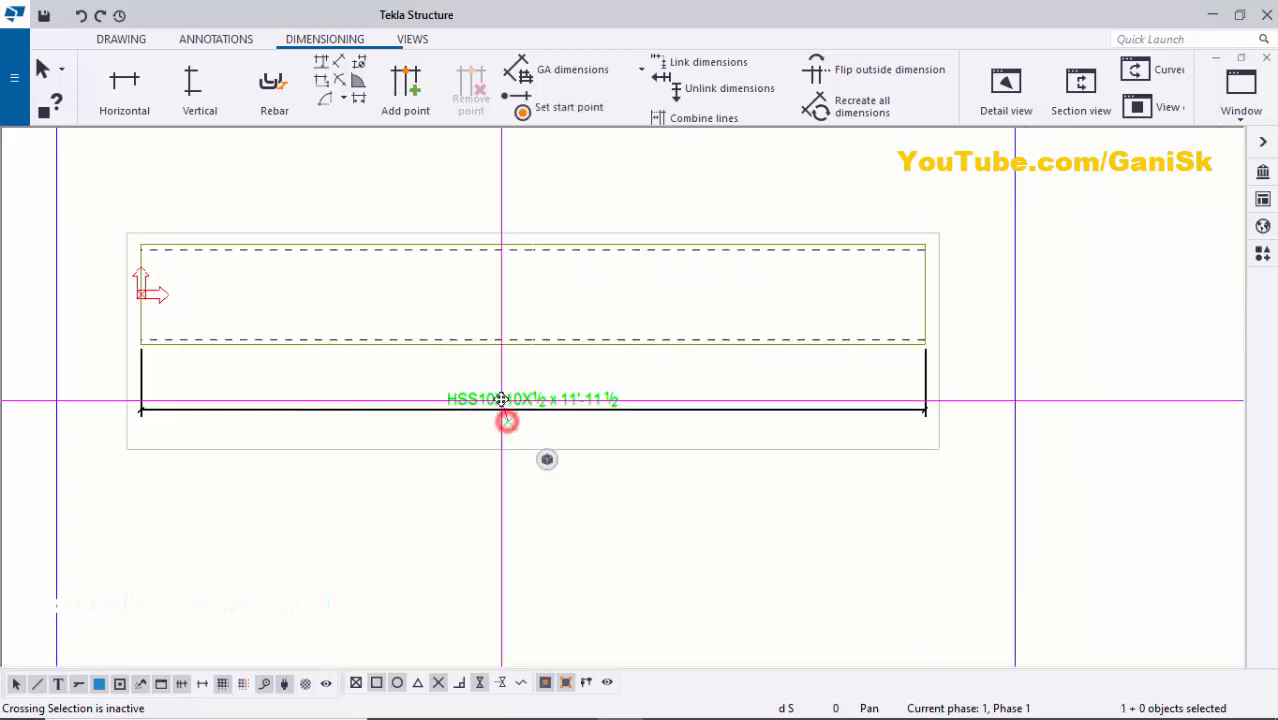
{"action": "left_click", "coordinate": [437, 497]}
{"action": "scroll", "coordinate": [530, 416], "scroll_direction": "up", "scroll_amount": 3}
{"action": "scroll", "coordinate": [558, 388], "scroll_direction": "down", "scroll_amount": 2}
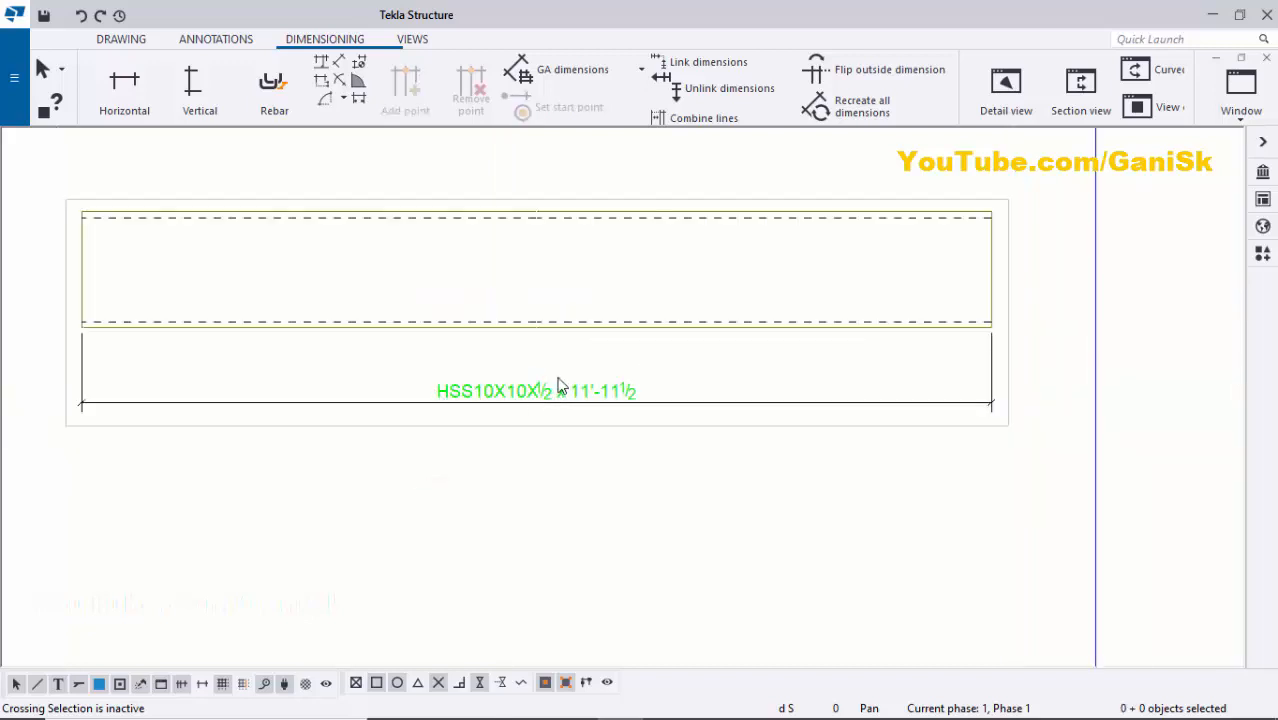
- Add a part mark to the HSS column using the applied mark properties and nudge it along the column's upper edge
{"action": "scroll", "coordinate": [510, 390], "scroll_direction": "down", "scroll_amount": 2}
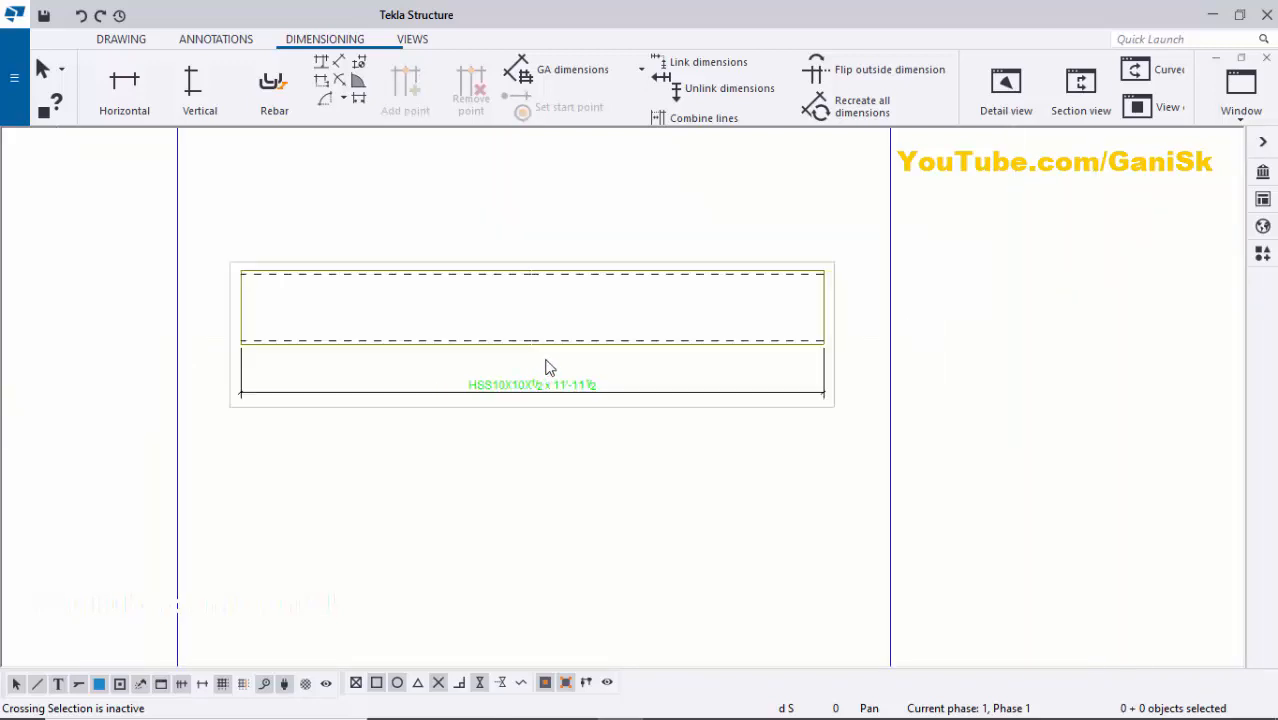
{"action": "scroll", "coordinate": [357, 277], "scroll_direction": "up", "scroll_amount": 3}
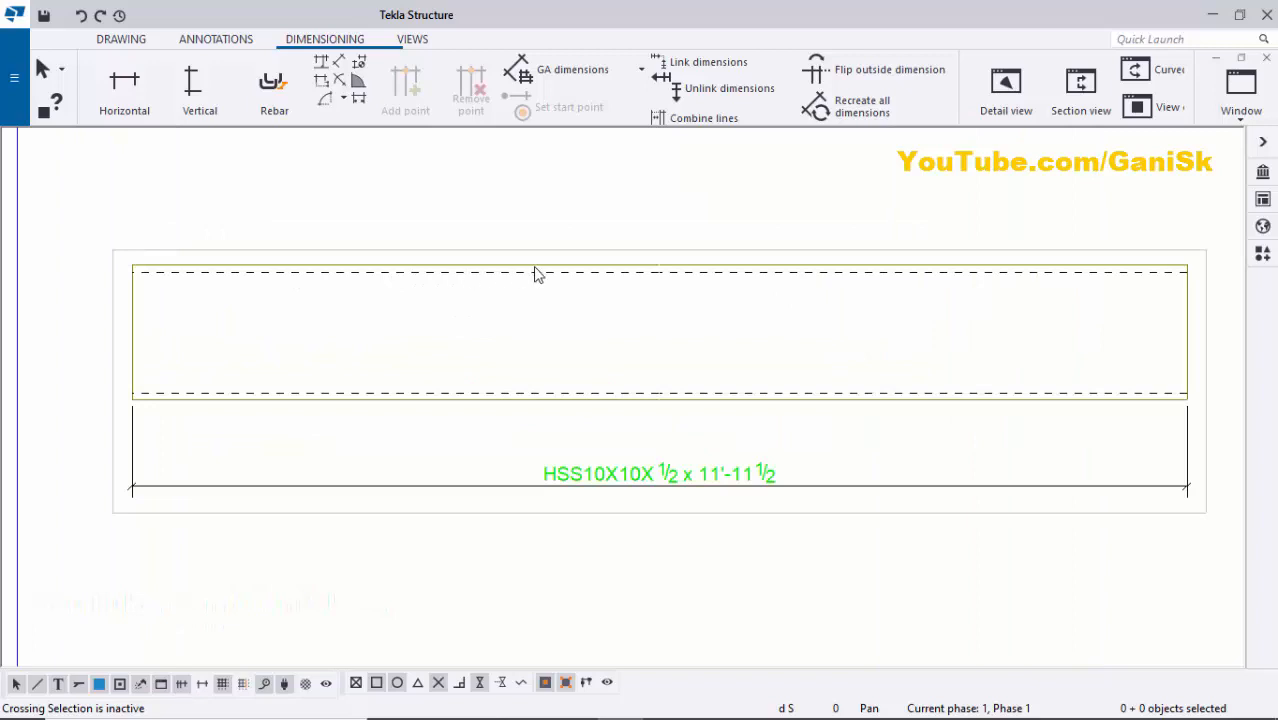
{"action": "left_click", "coordinate": [446, 268]}
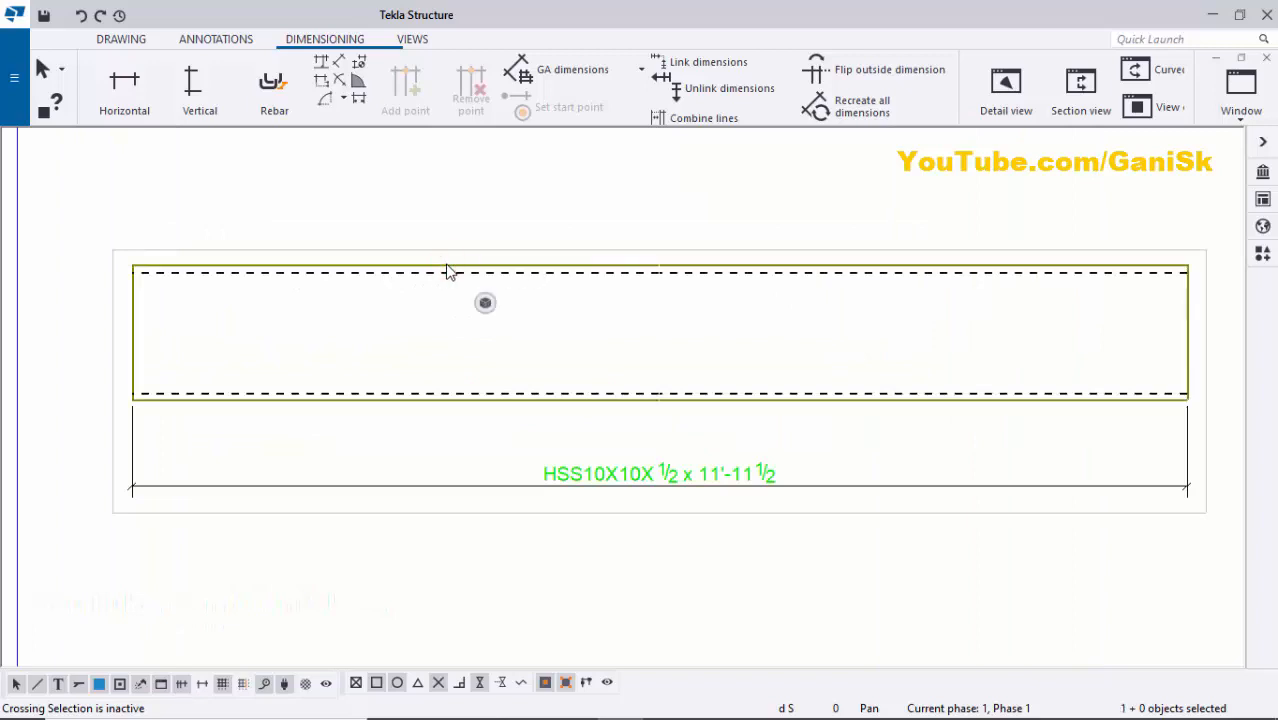
{"action": "right_click", "coordinate": [448, 272]}
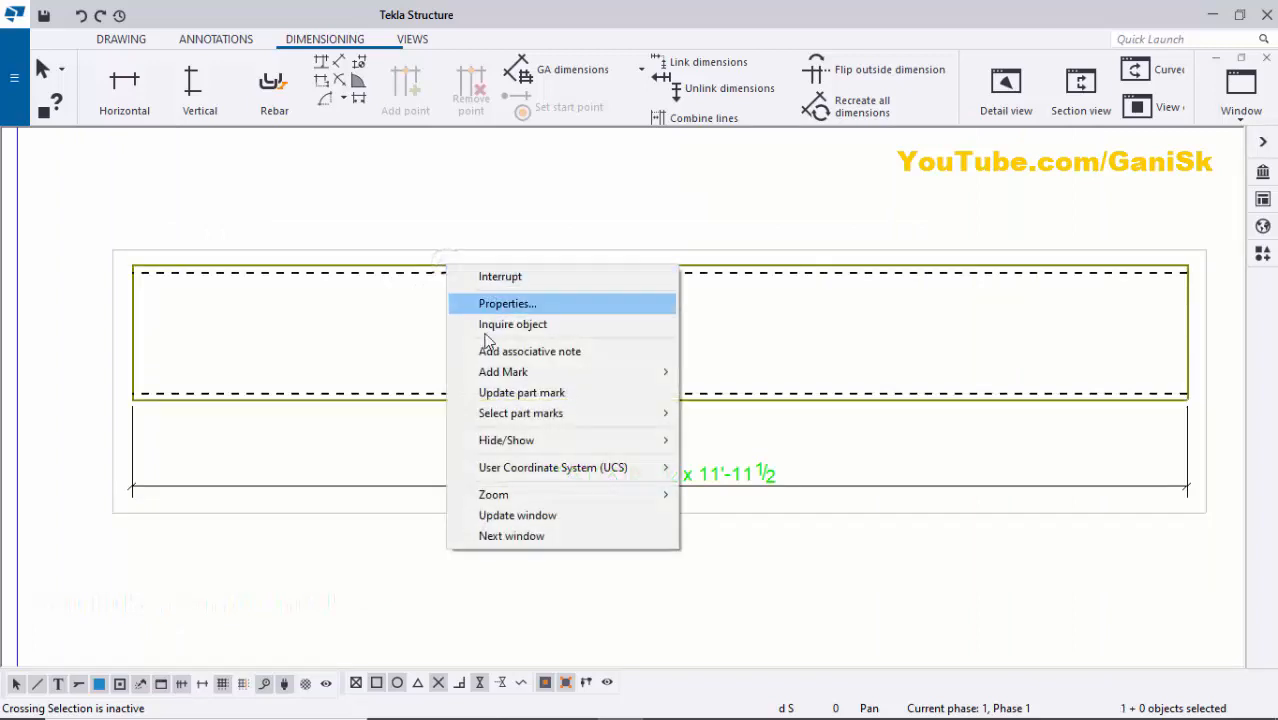
{"action": "mouse_move", "coordinate": [500, 371]}
{"action": "left_click", "coordinate": [747, 392]}
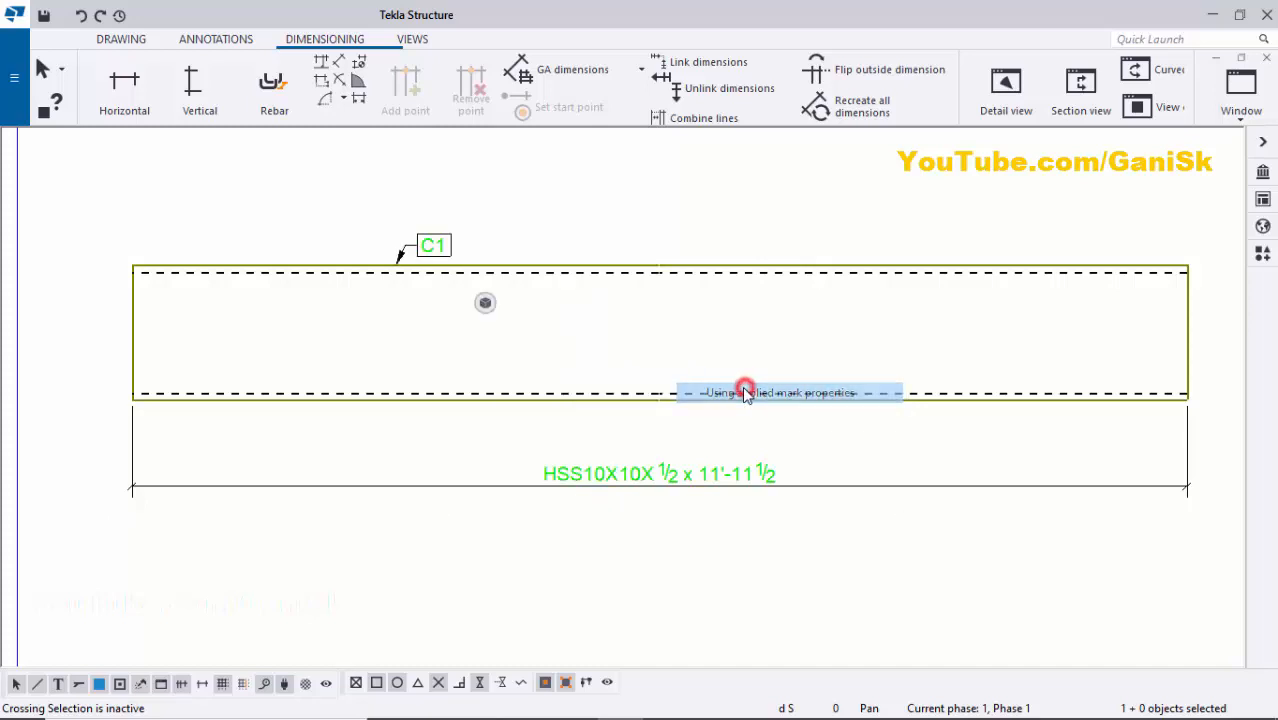
{"action": "scroll", "coordinate": [445, 268], "scroll_direction": "up", "scroll_amount": 2}
{"action": "left_click", "coordinate": [434, 246]}
{"action": "left_click_drag", "start_coordinate": [432, 248], "coordinate": [461, 243]}
{"action": "left_click", "coordinate": [457, 181]}
- Apply the part mark properties to the C1 mark with Part position as its content, then close the dialog
{"action": "double_click", "coordinate": [466, 238]}
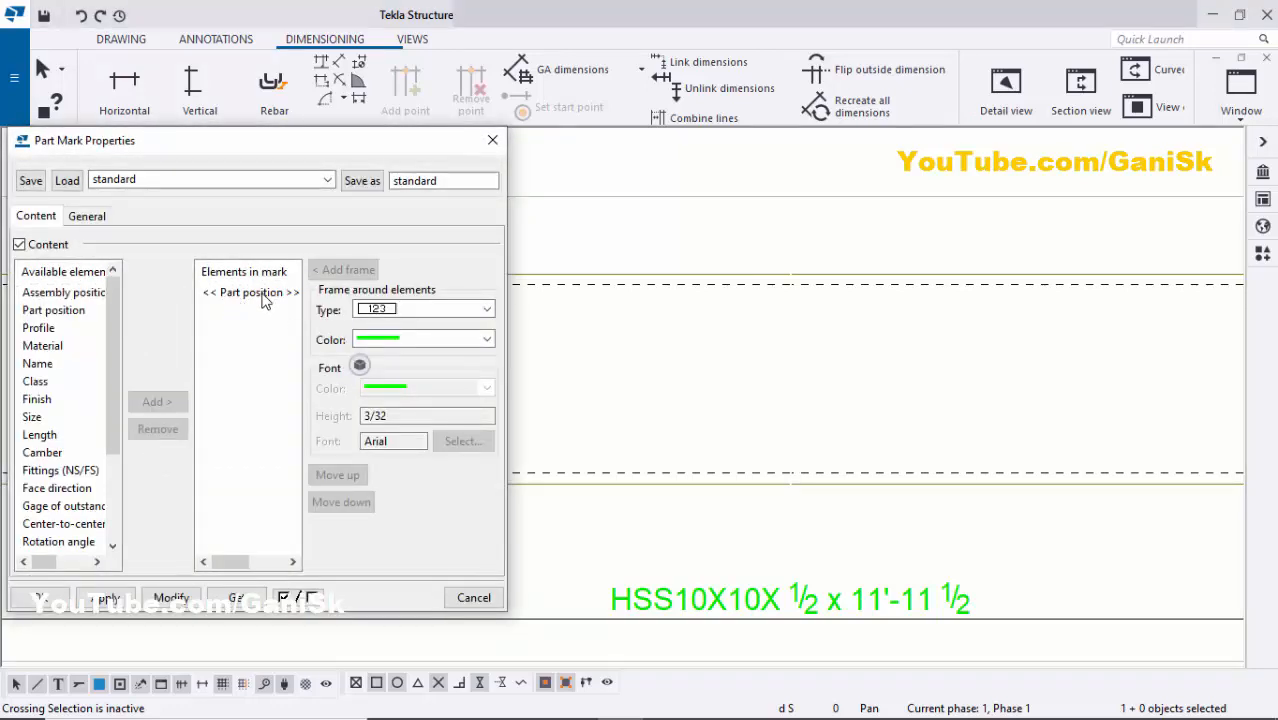
{"action": "left_click", "coordinate": [256, 294]}
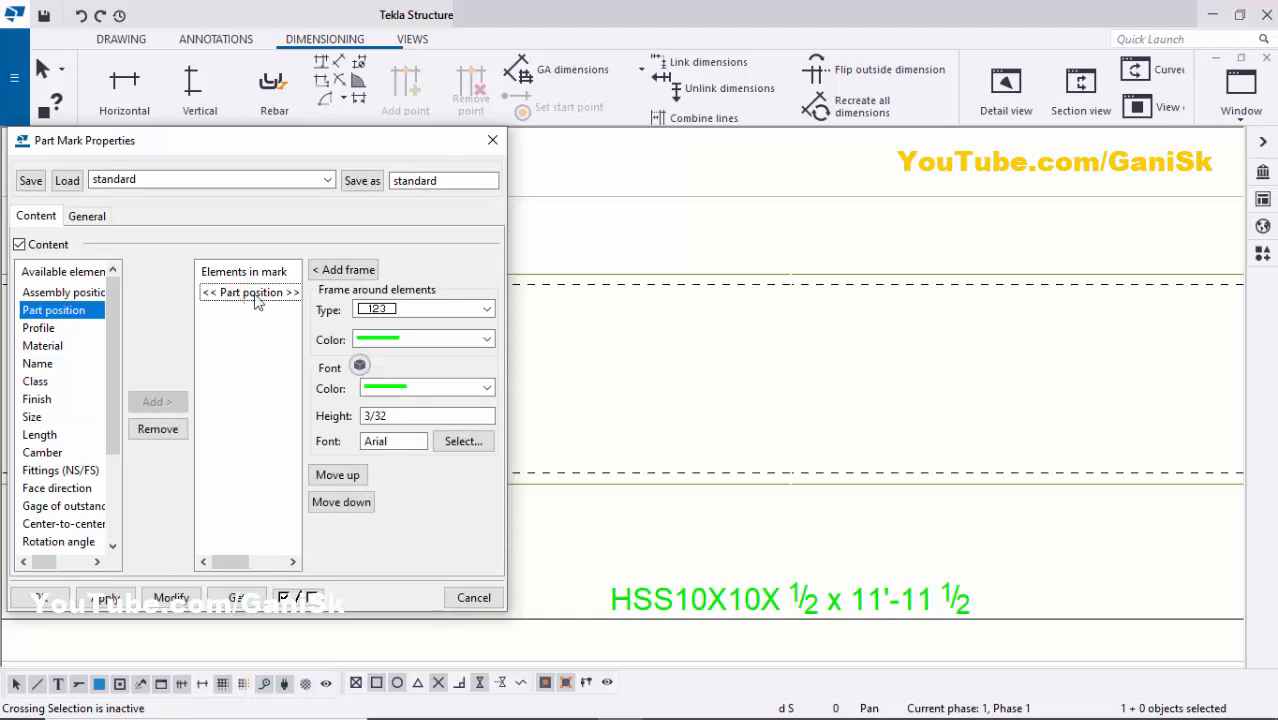
{"action": "left_click", "coordinate": [172, 597]}
{"action": "left_click", "coordinate": [60, 597]}
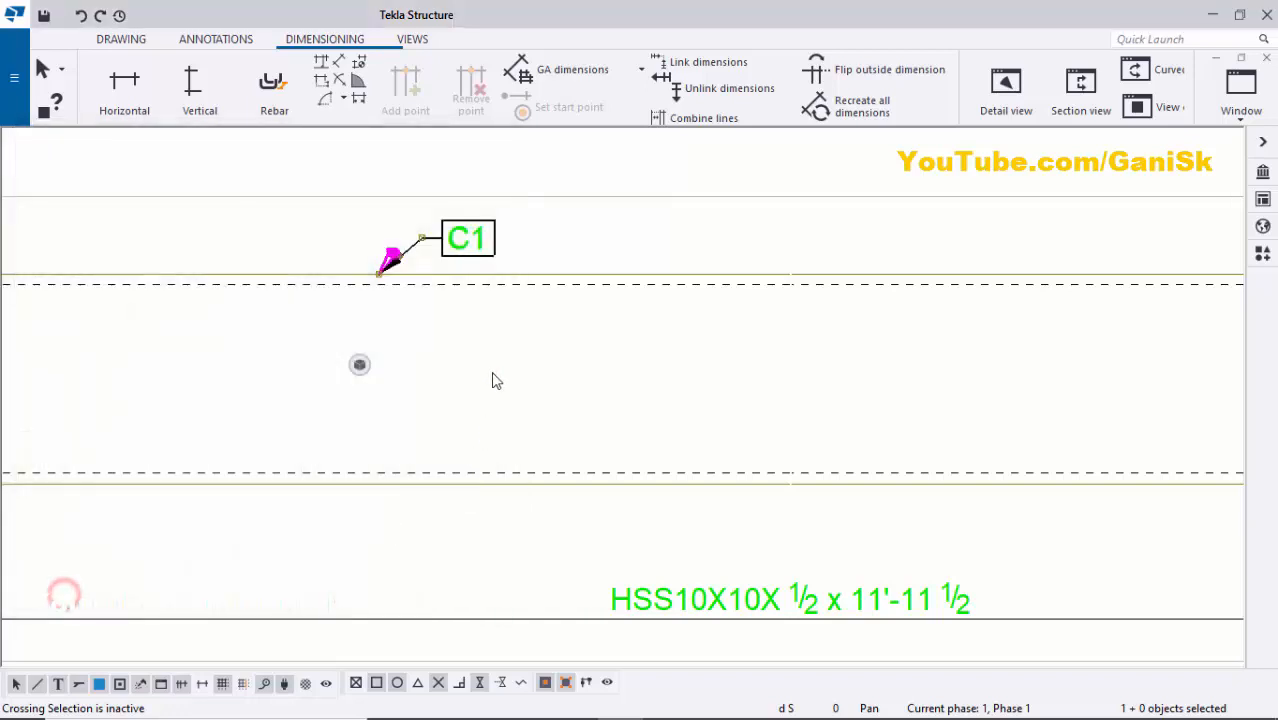
{"action": "left_click", "coordinate": [492, 373]}
- Move the C1 part mark along the column's upper edge to about the middle of its length
{"action": "scroll", "coordinate": [492, 373], "scroll_direction": "down", "scroll_amount": 9}
{"action": "scroll", "coordinate": [483, 344], "scroll_direction": "up", "scroll_amount": 8}
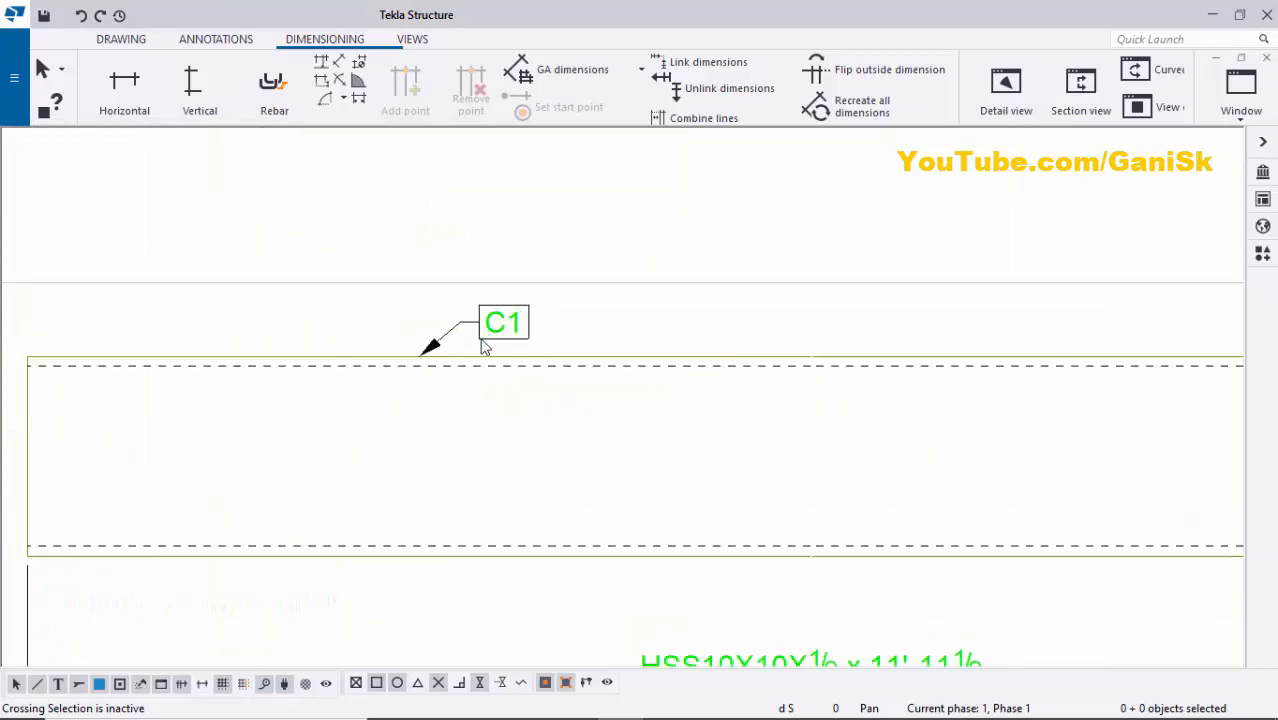
{"action": "scroll", "coordinate": [483, 347], "scroll_direction": "down", "scroll_amount": 2}
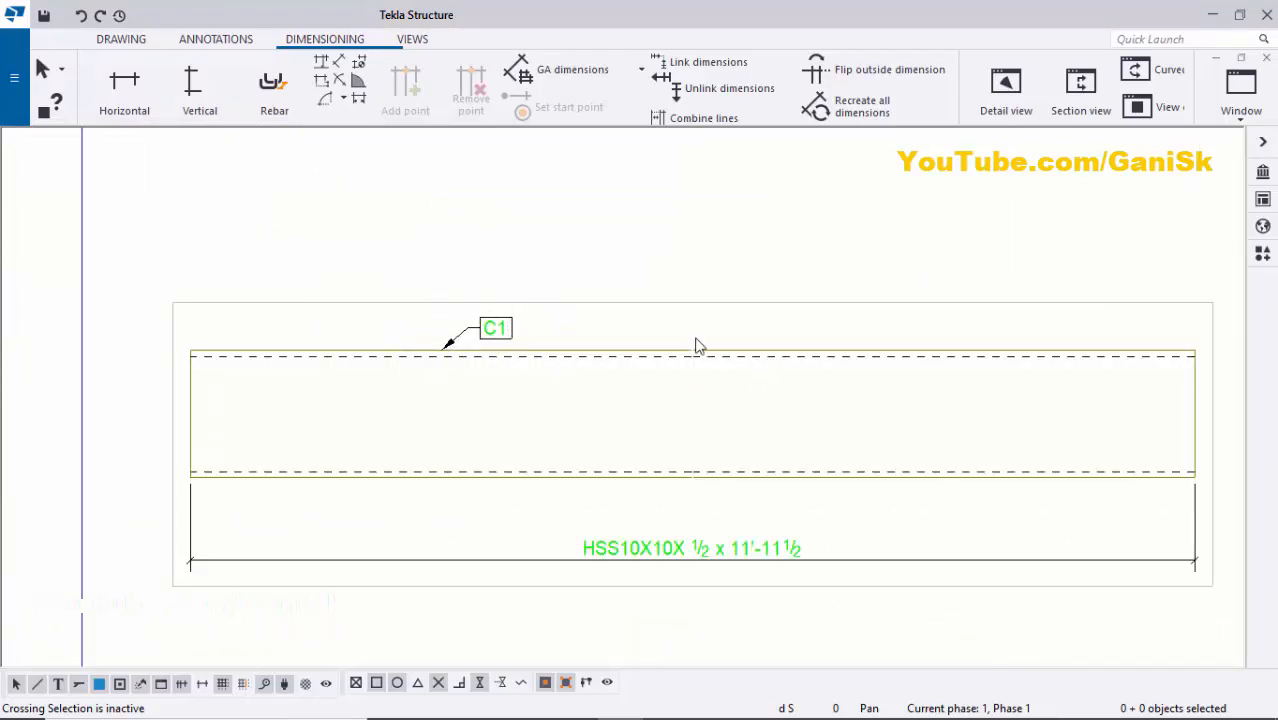
{"action": "left_click", "coordinate": [494, 334]}
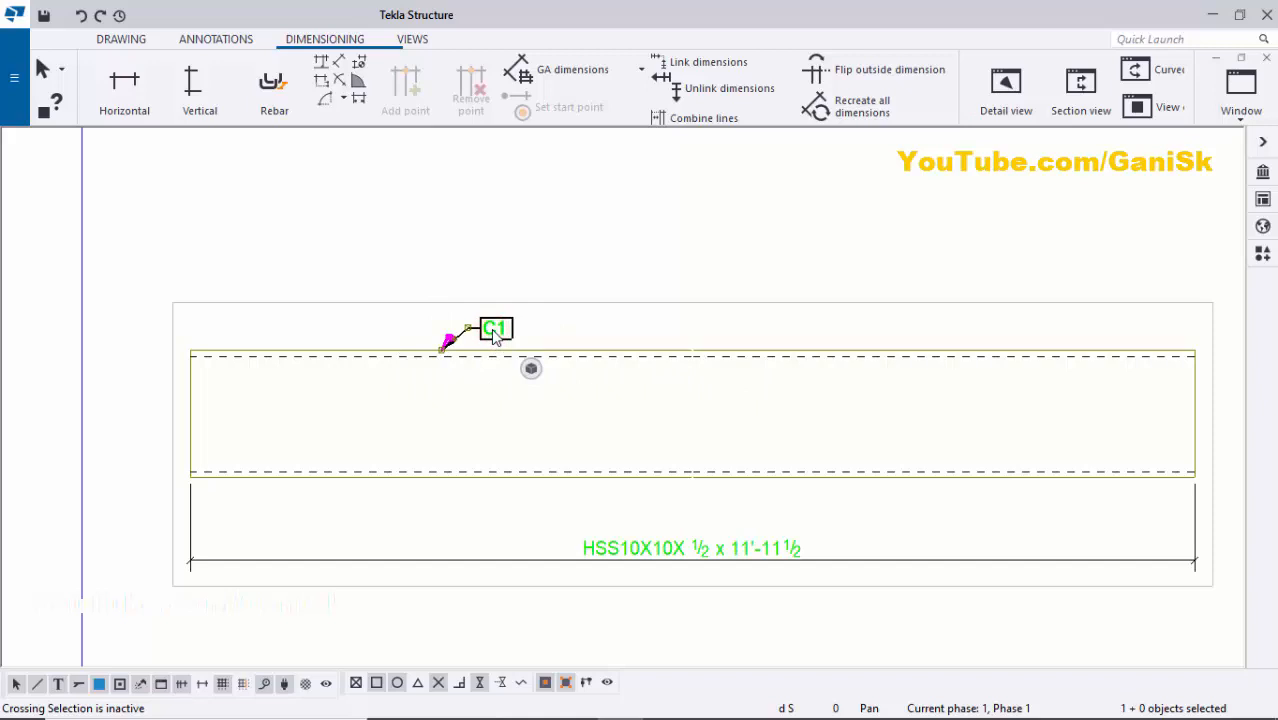
{"action": "mouse_move", "coordinate": [494, 334]}
{"action": "left_mouse_down"}
{"action": "mouse_move", "coordinate": [625, 314]}
{"action": "mouse_move", "coordinate": [739, 331]}
{"action": "left_mouse_up"}
{"action": "scroll", "coordinate": [730, 348], "scroll_direction": "up", "scroll_amount": 5}
{"action": "scroll", "coordinate": [736, 342], "scroll_direction": "down", "scroll_amount": 1}
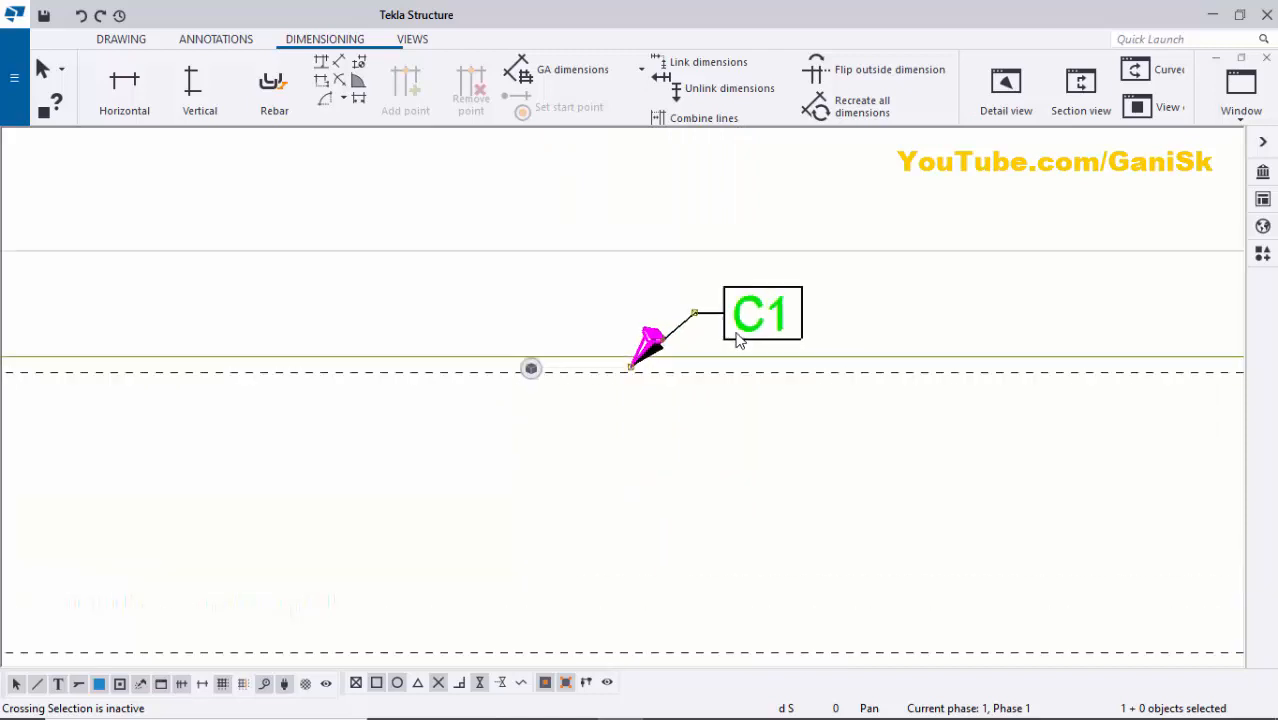
{"action": "mouse_move", "coordinate": [750, 310]}
{"action": "left_mouse_down"}
{"action": "mouse_move", "coordinate": [736, 290]}
{"action": "mouse_move", "coordinate": [746, 308]}
{"action": "mouse_move", "coordinate": [722, 294]}
{"action": "mouse_move", "coordinate": [471, 300]}
{"action": "mouse_move", "coordinate": [679, 277]}
{"action": "mouse_move", "coordinate": [750, 311]}
{"action": "mouse_move", "coordinate": [600, 276]}
{"action": "mouse_move", "coordinate": [748, 316]}
{"action": "left_mouse_up"}
{"action": "left_click", "coordinate": [732, 430]}
- Save the column's single-part drawing and close it to return to the model
{"action": "scroll", "coordinate": [656, 432], "scroll_direction": "down", "scroll_amount": 3}
{"action": "scroll", "coordinate": [656, 432], "scroll_direction": "down", "scroll_amount": 4}
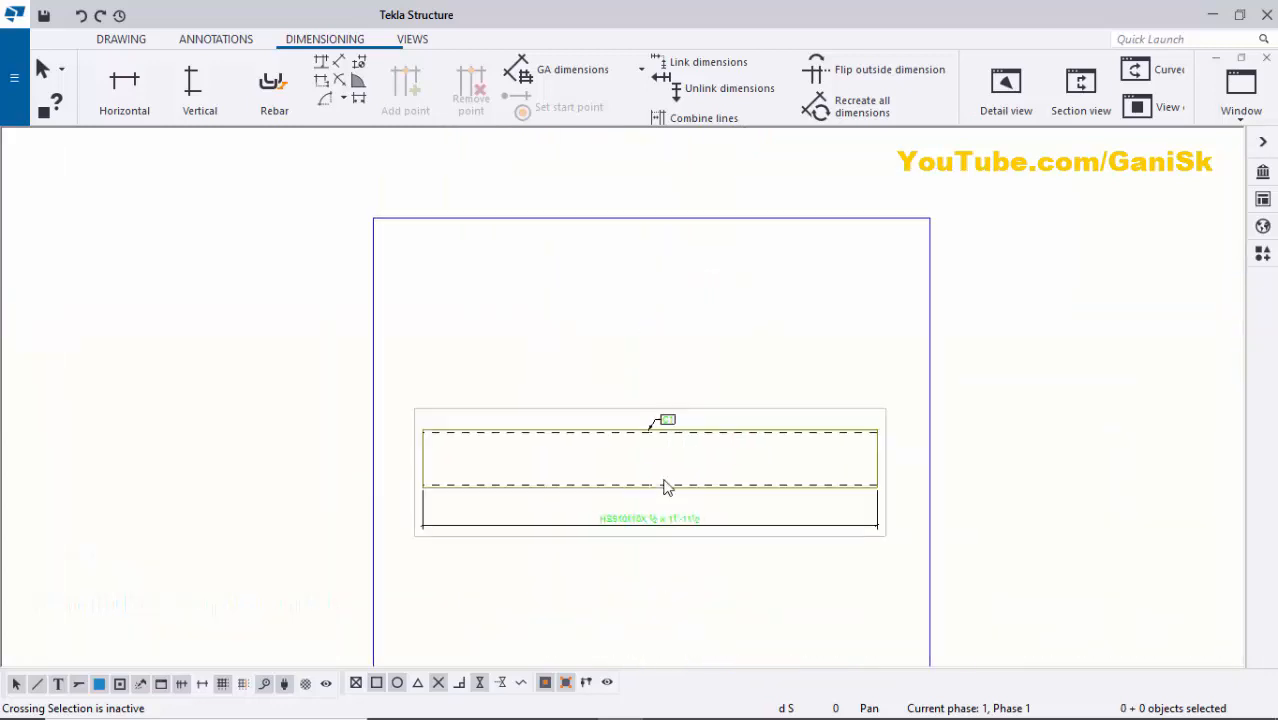
{"action": "scroll", "coordinate": [650, 528], "scroll_direction": "up", "scroll_amount": 1}
{"action": "scroll", "coordinate": [650, 519], "scroll_direction": "down", "scroll_amount": 1}
{"action": "scroll", "coordinate": [660, 510], "scroll_direction": "up", "scroll_amount": 2}
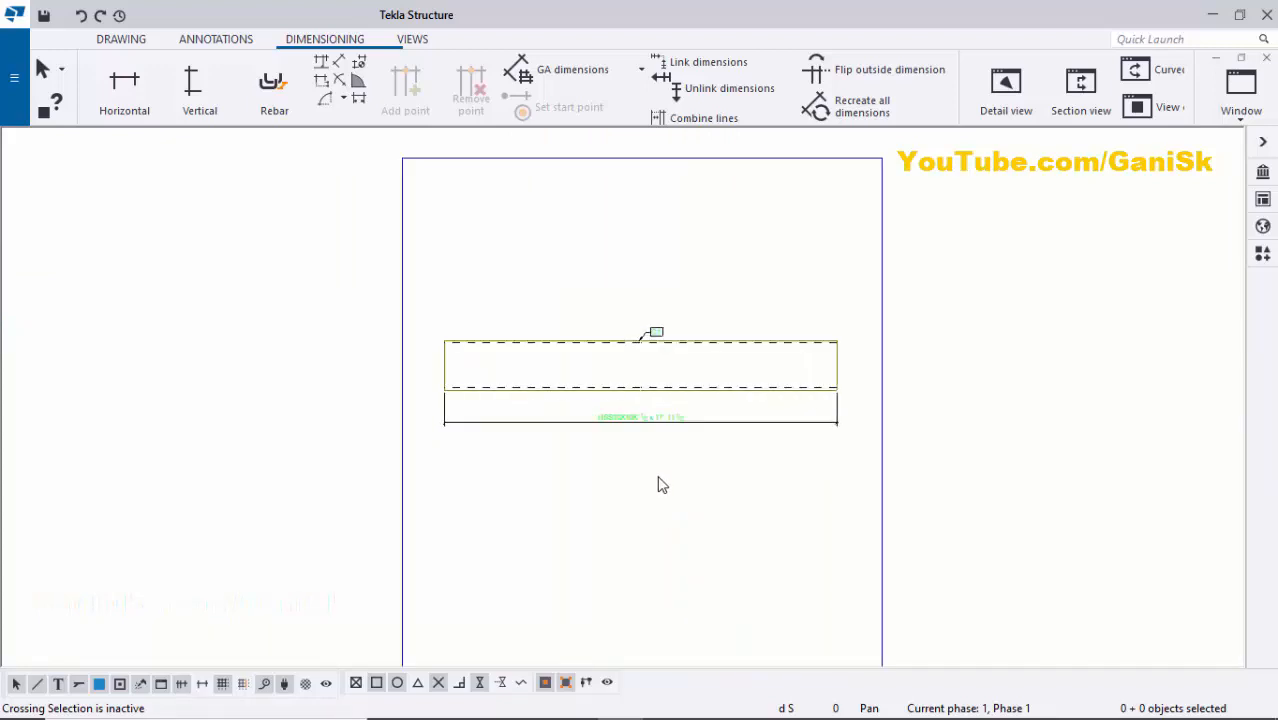
{"action": "key", "text": "ctrl+s"}
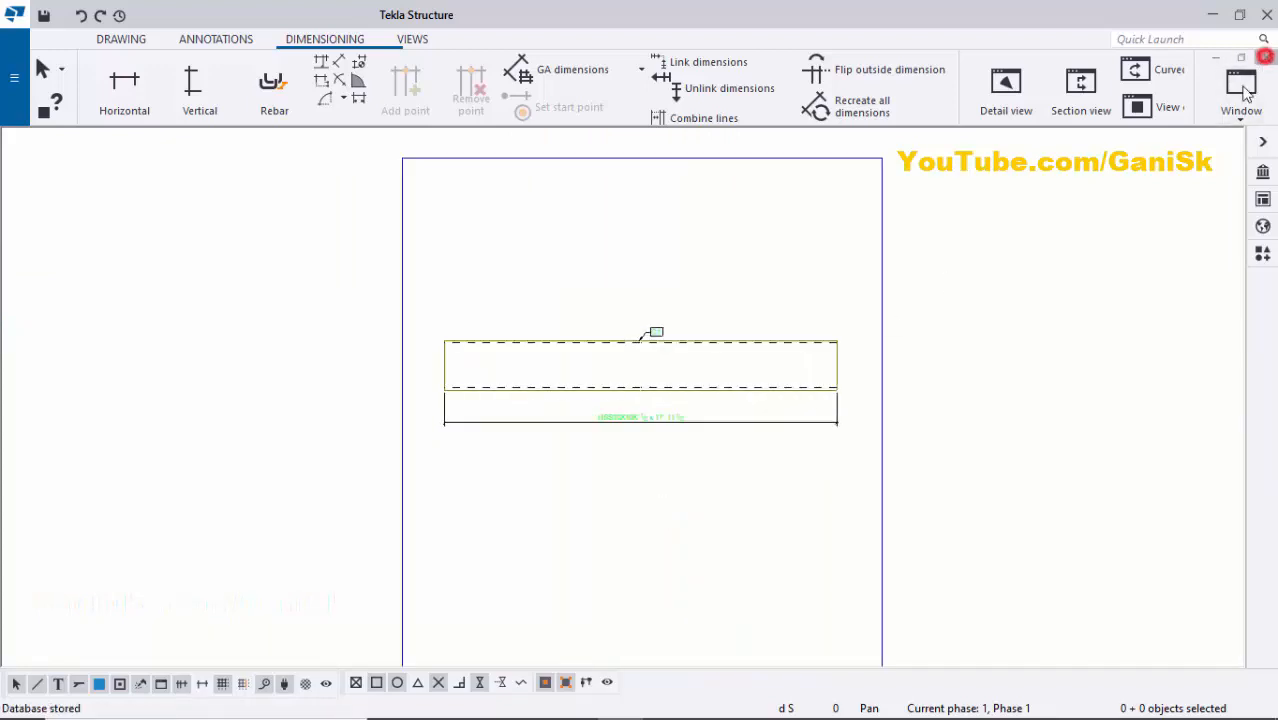
- Create an assembly drawing of the HSS column from the 3D model and clear the selection
{"action": "scroll", "coordinate": [843, 319], "scroll_direction": "down", "scroll_amount": 4}
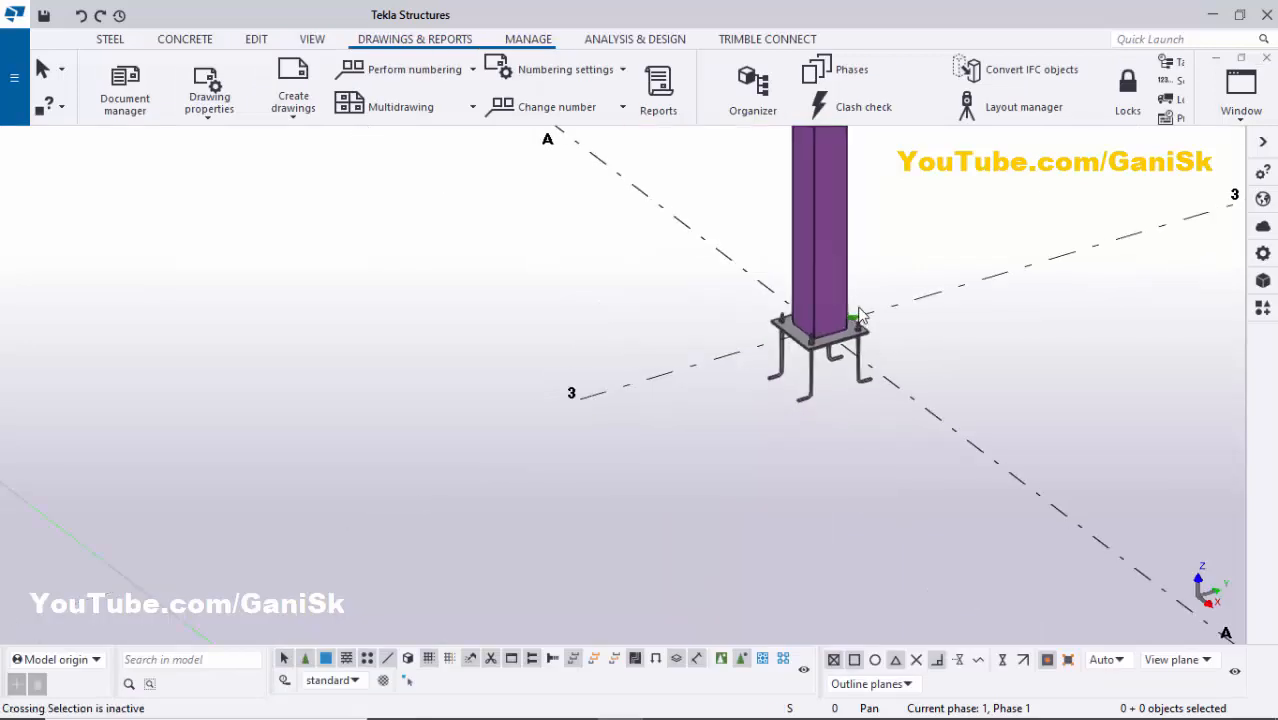
{"action": "scroll", "coordinate": [803, 302], "scroll_direction": "up", "scroll_amount": 3}
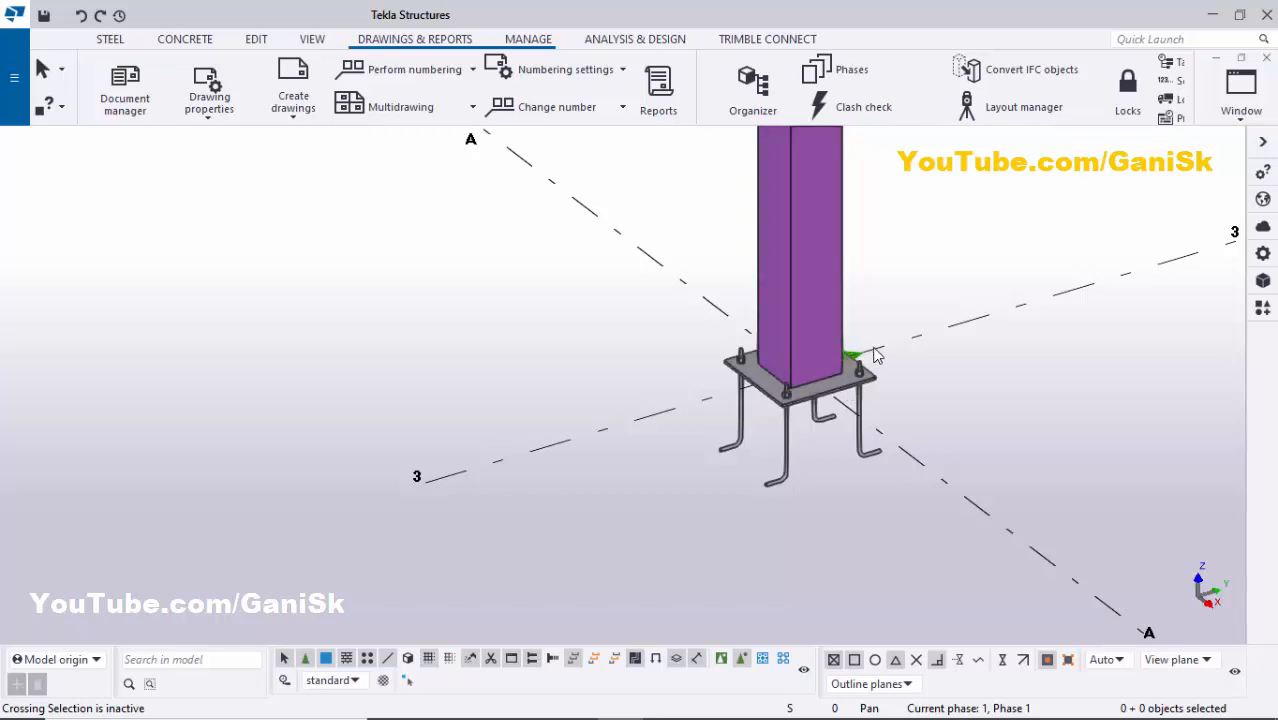
{"action": "left_click", "coordinate": [815, 228]}
{"action": "right_click", "coordinate": [815, 228]}
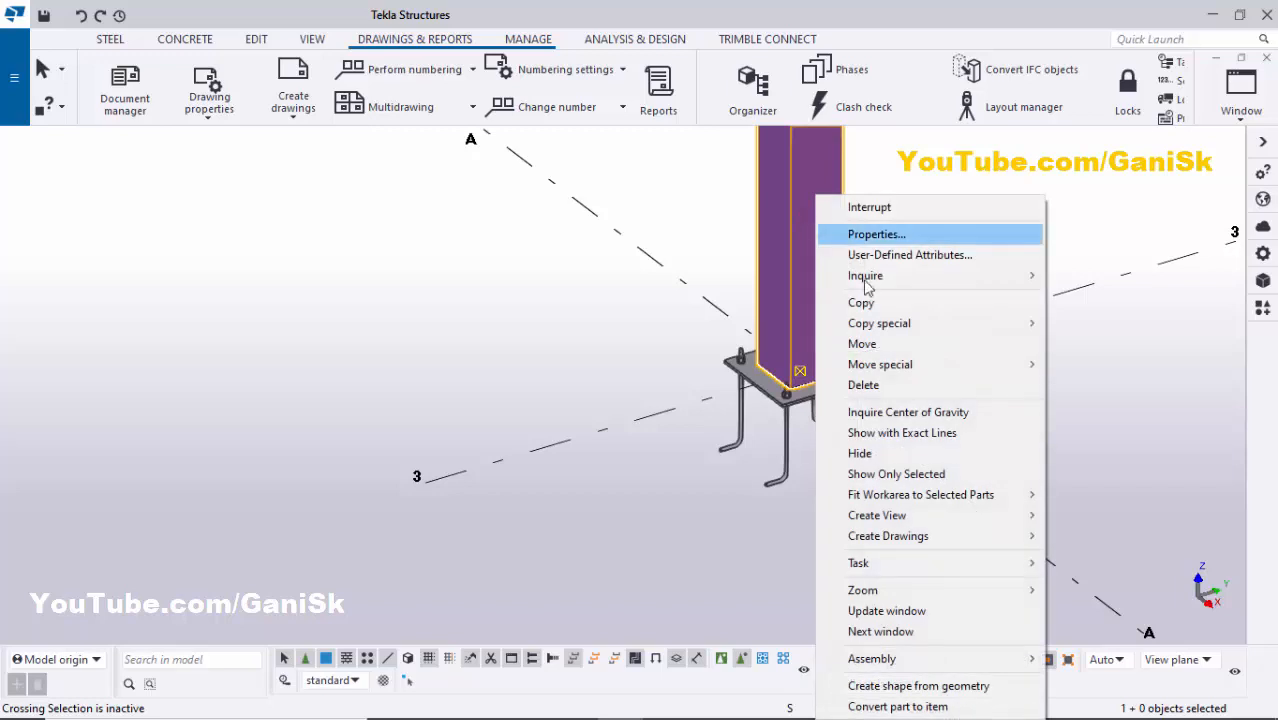
{"action": "mouse_move", "coordinate": [919, 533]}
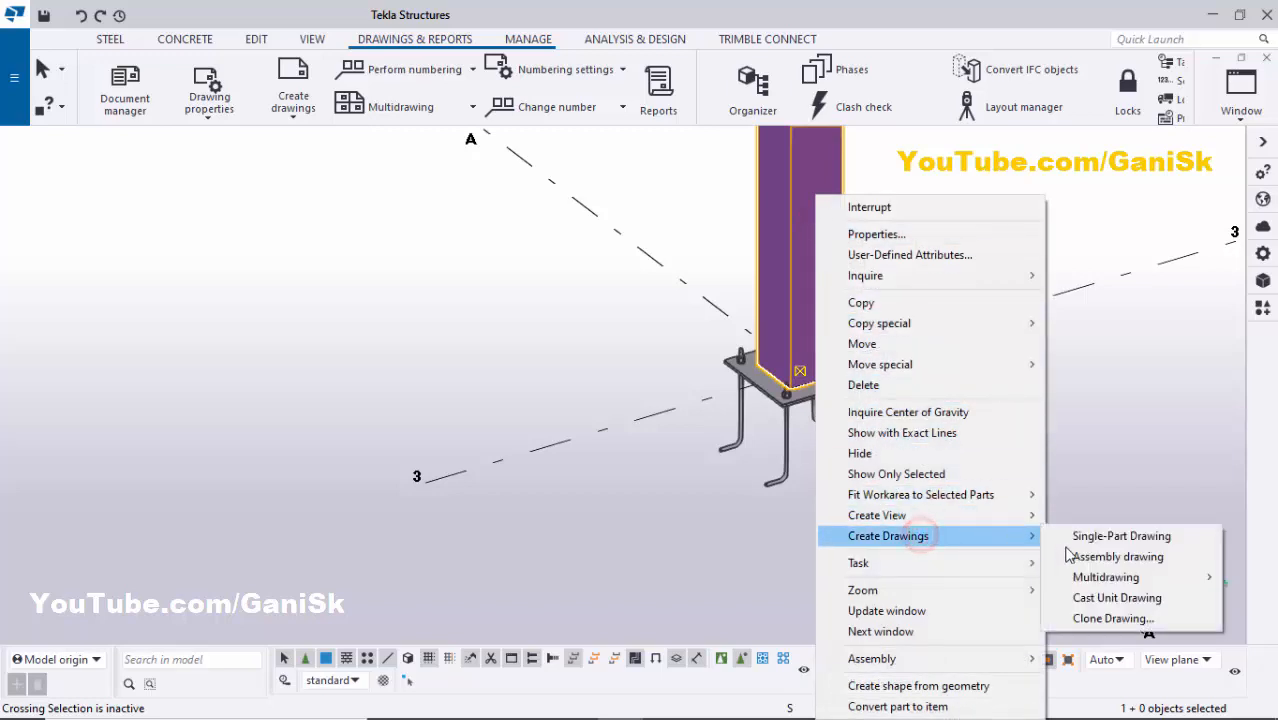
{"action": "left_click", "coordinate": [1073, 557]}
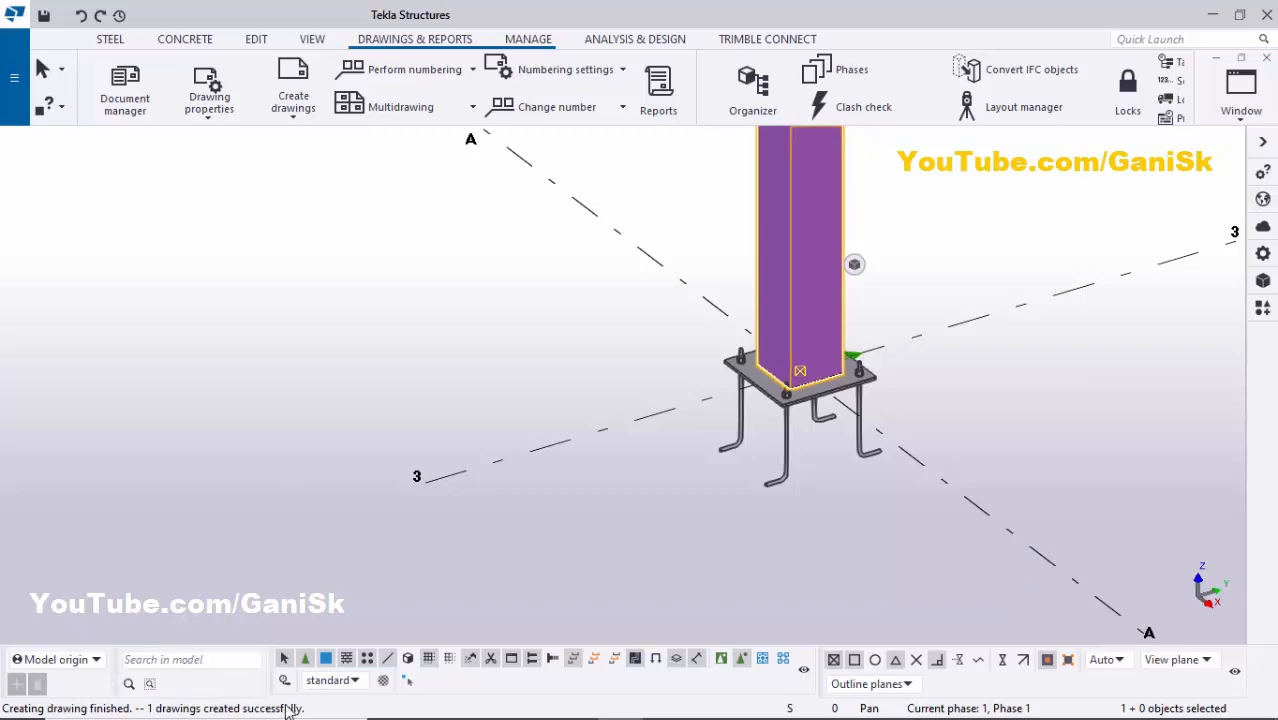
{"action": "left_click", "coordinate": [379, 364]}
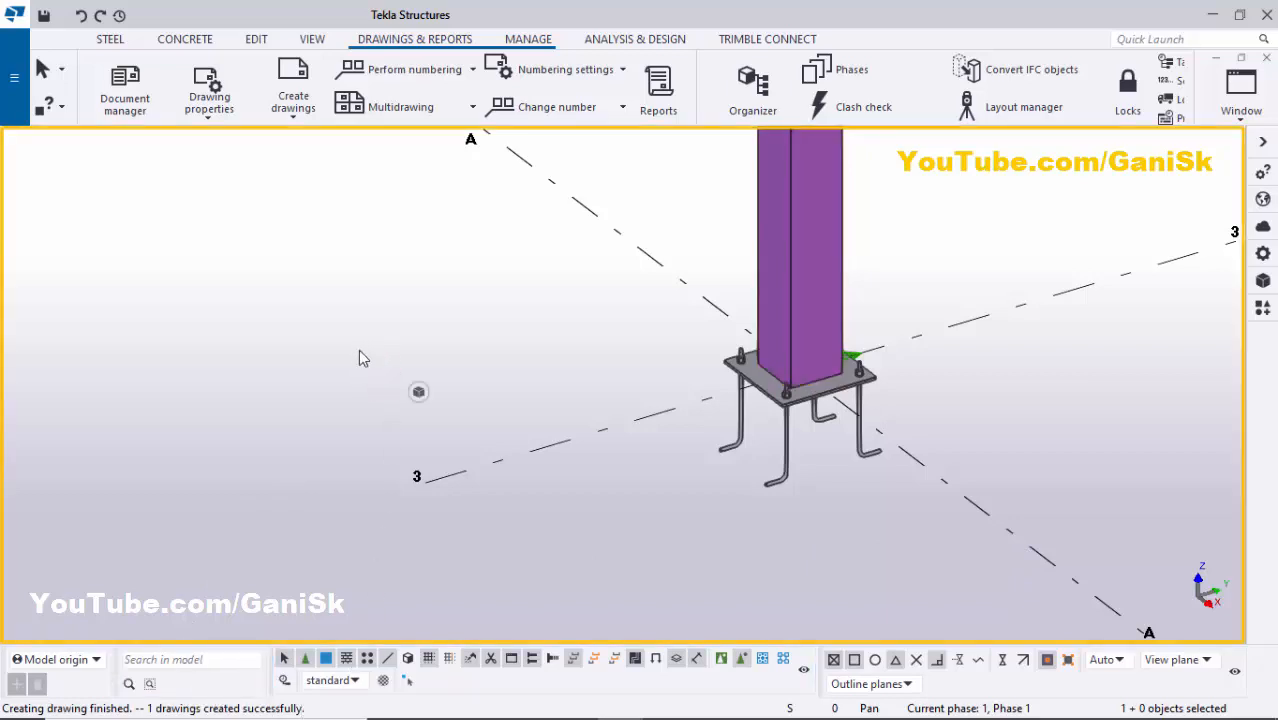
- Filter the document manager to assembly drawings, open the [C1] assembly drawing and close the manager
{"action": "left_click", "coordinate": [132, 94]}
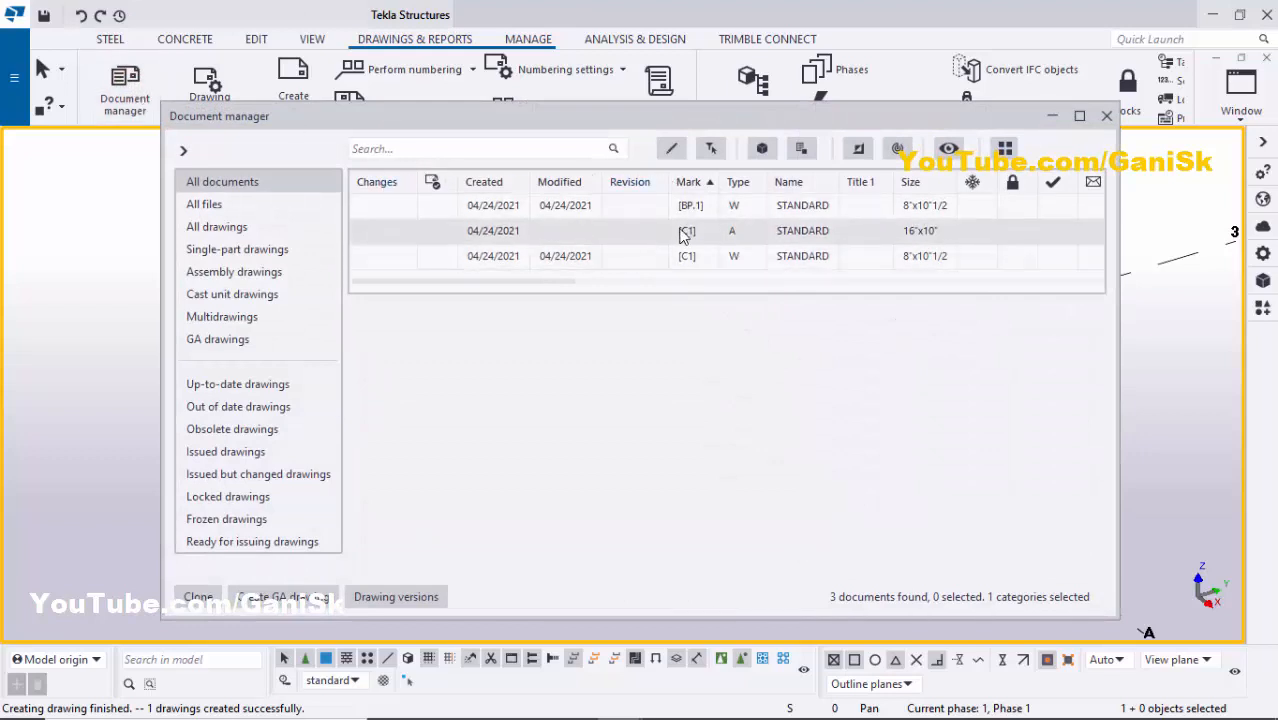
{"action": "left_click", "coordinate": [684, 233]}
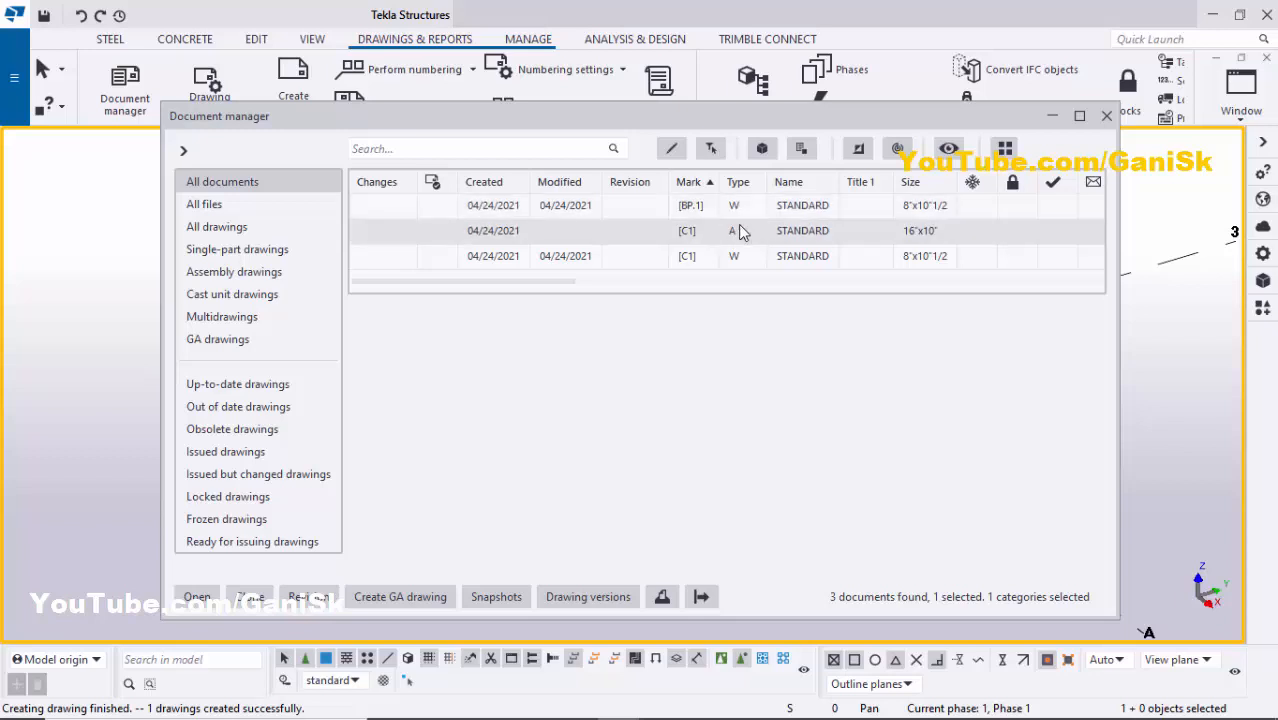
{"action": "left_click", "coordinate": [243, 253]}
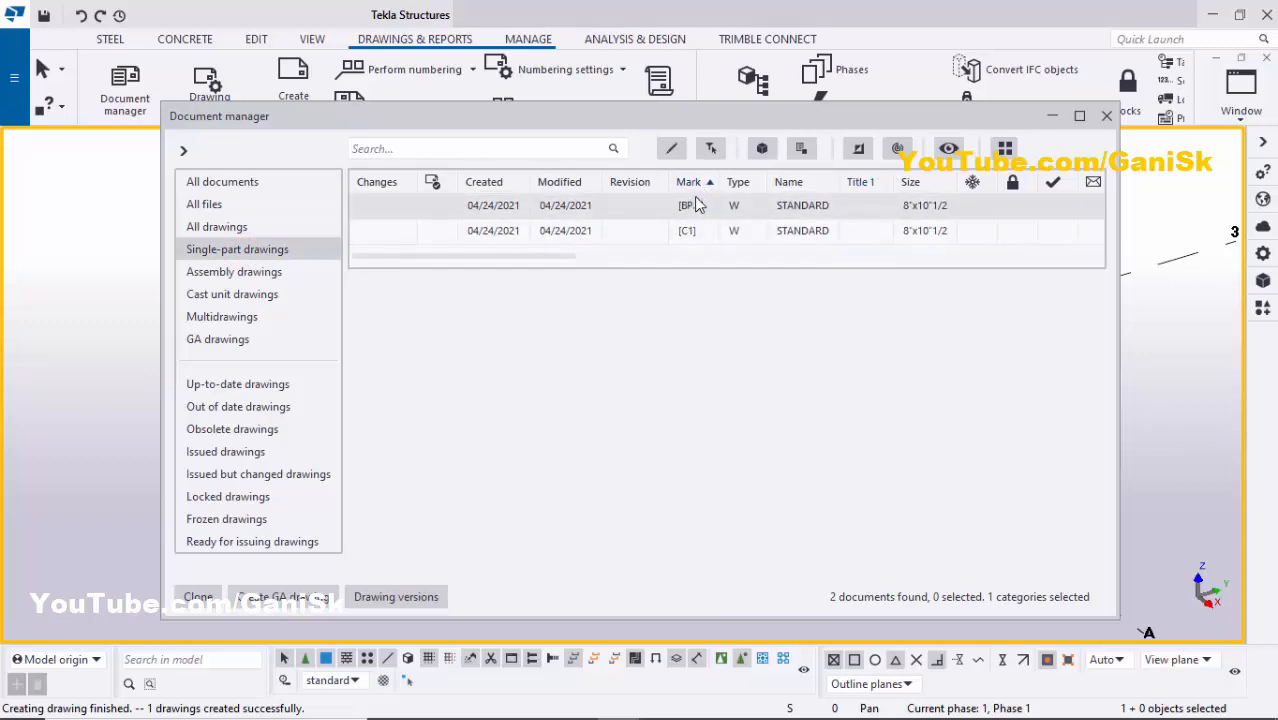
{"action": "left_click", "coordinate": [305, 274]}
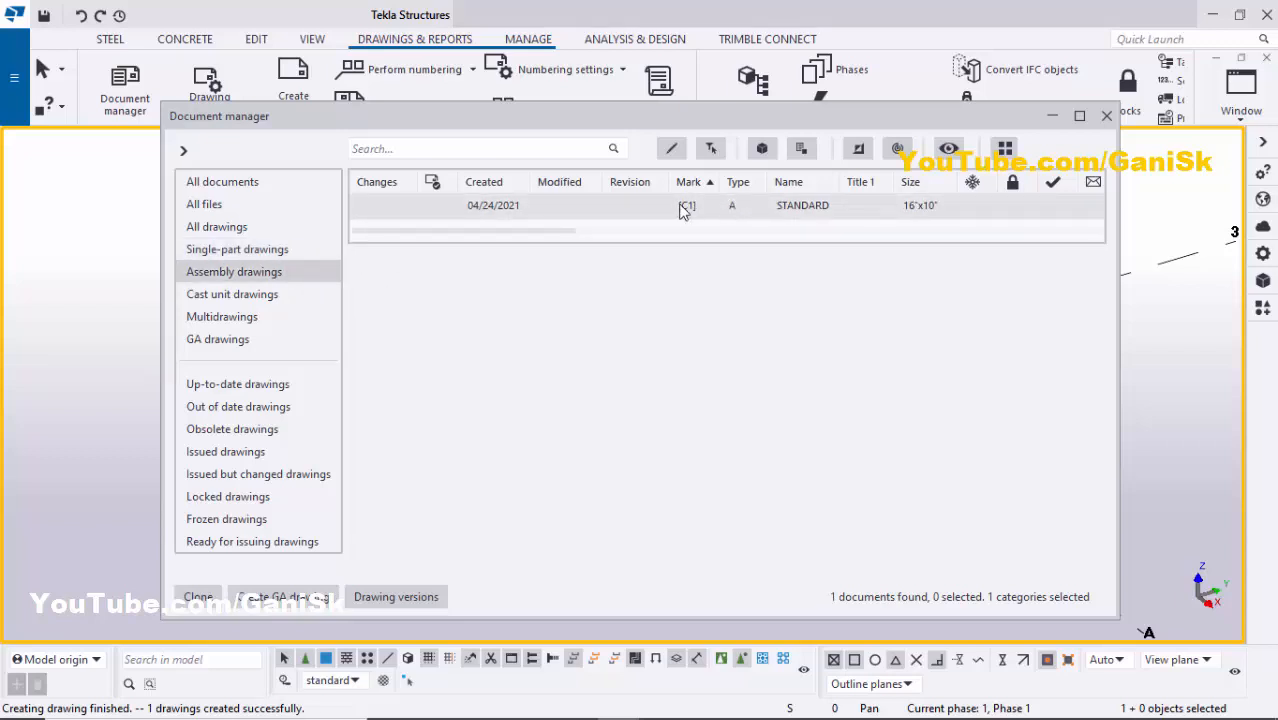
{"action": "left_click", "coordinate": [242, 185]}
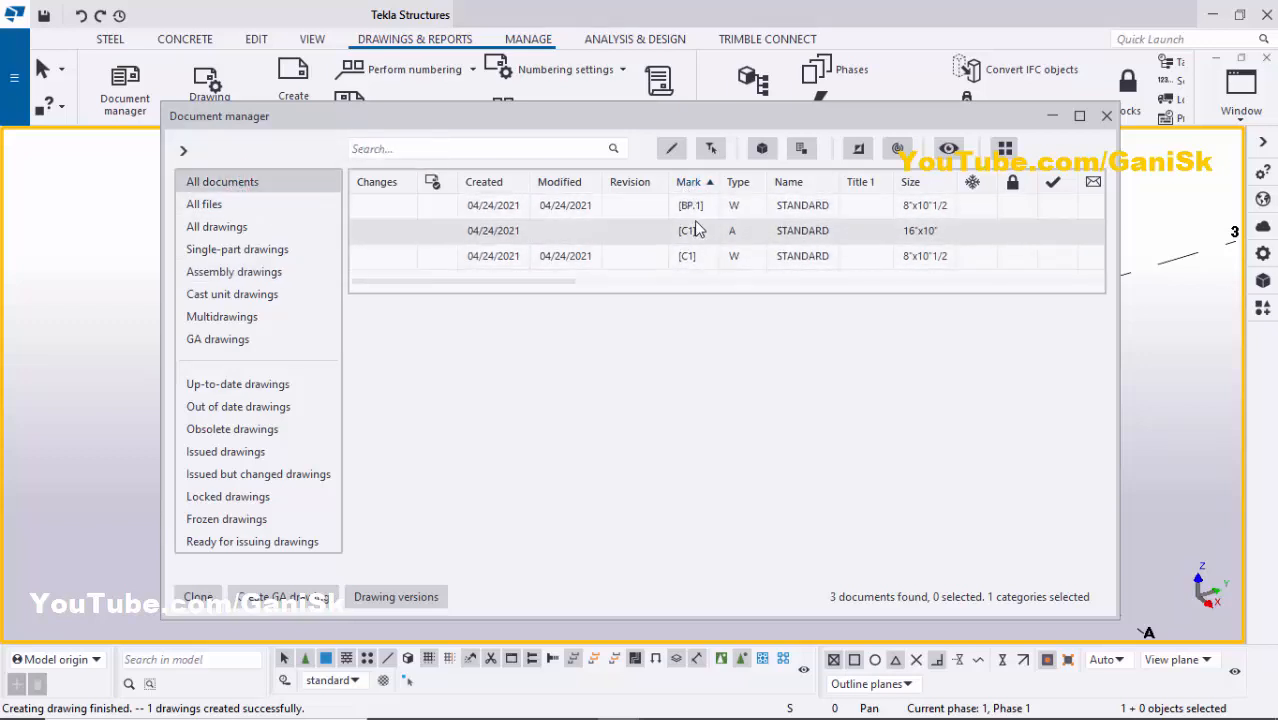
{"action": "left_click", "coordinate": [215, 271]}
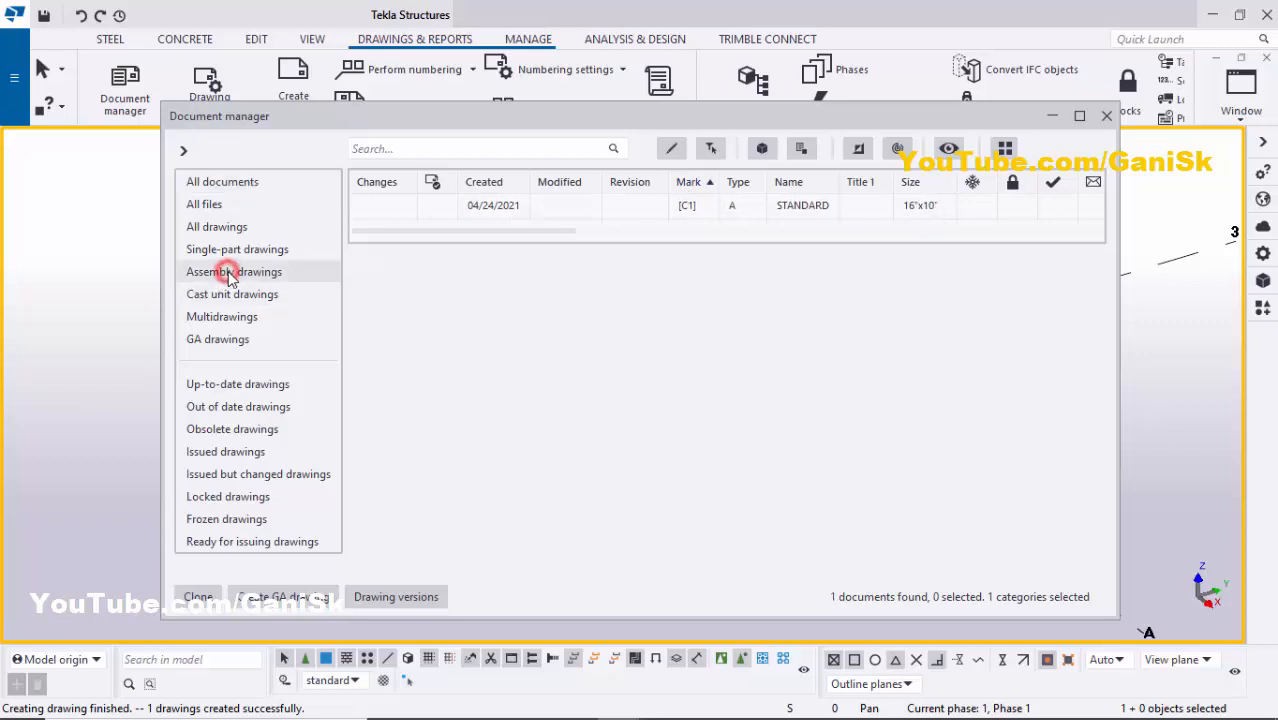
{"action": "double_click", "coordinate": [703, 208]}
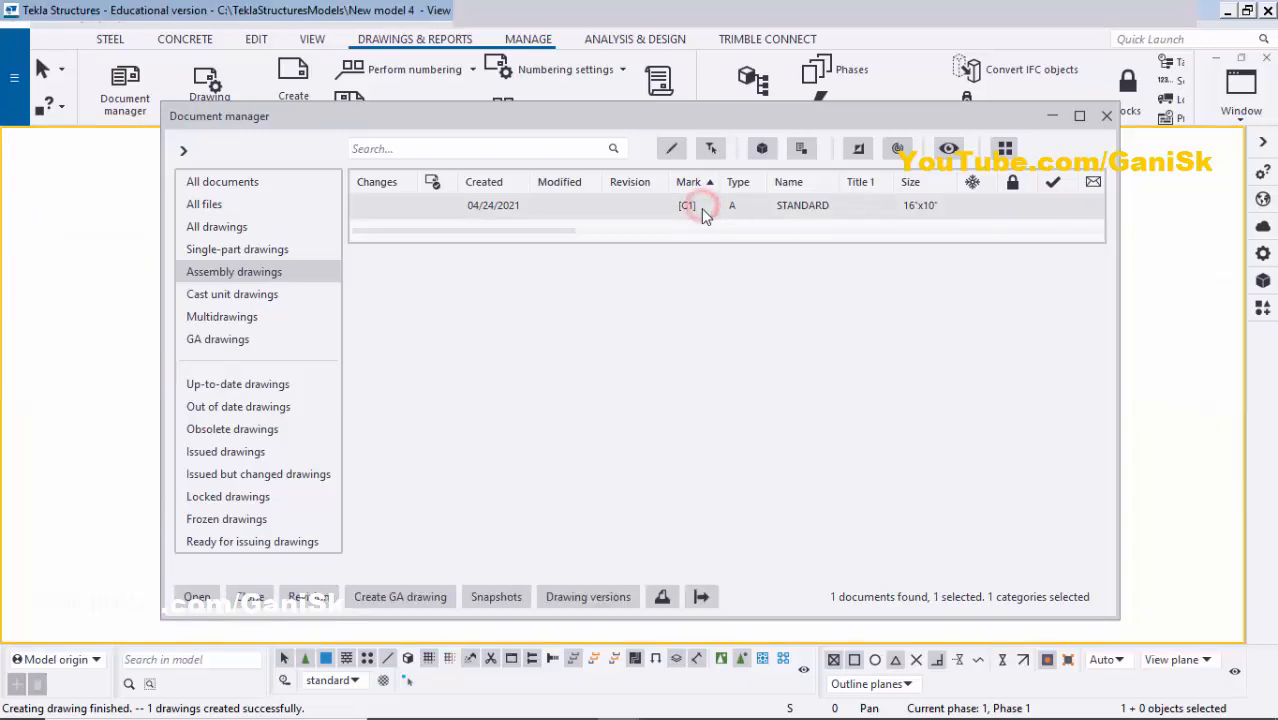
{"action": "left_click", "coordinate": [1107, 118]}
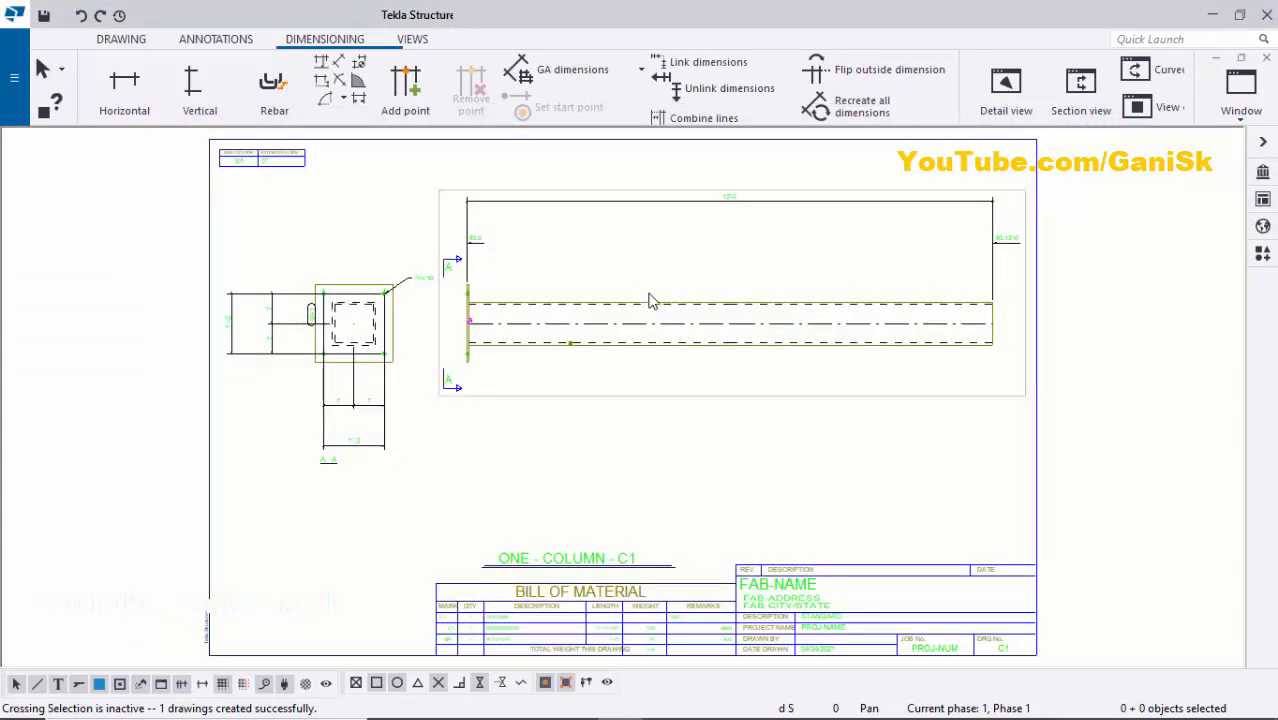
- Move the overall 12'-0 length dimension closer to the column's upper edge in the front view
{"action": "scroll", "coordinate": [643, 296], "scroll_direction": "down", "scroll_amount": 3}
{"action": "scroll", "coordinate": [585, 360], "scroll_direction": "up", "scroll_amount": 3}
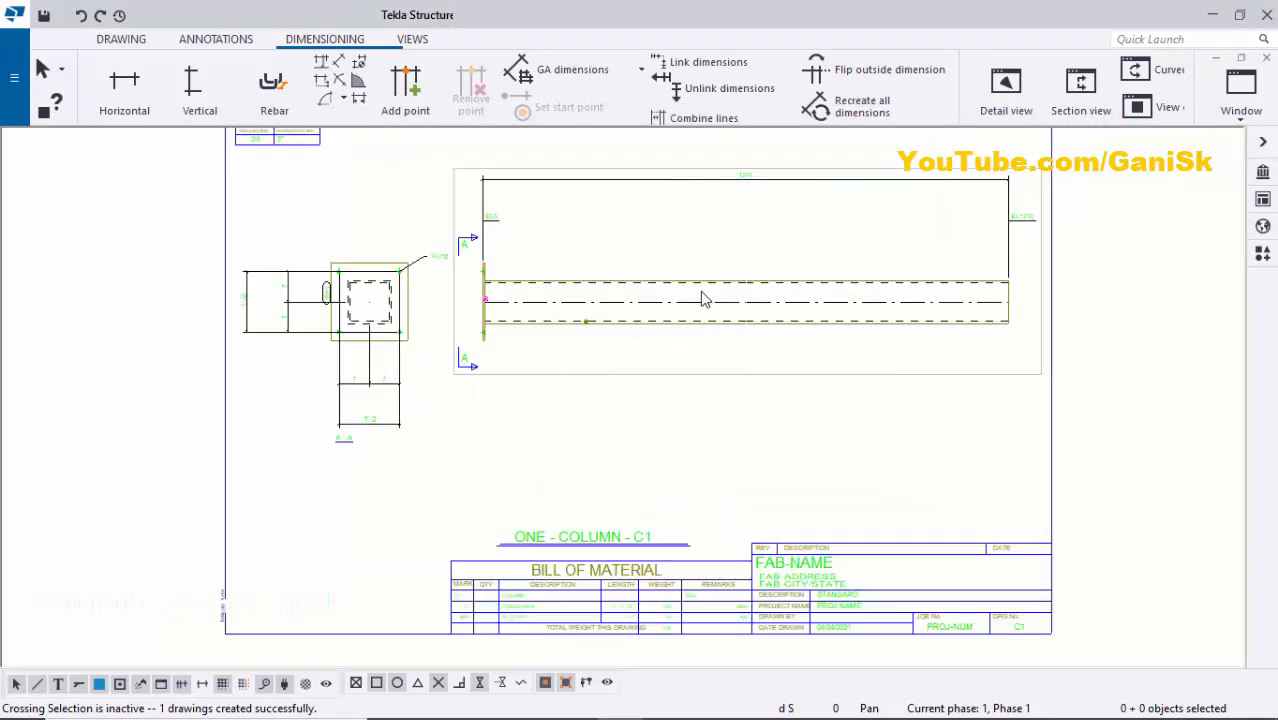
{"action": "scroll", "coordinate": [727, 172], "scroll_direction": "up", "scroll_amount": 3}
{"action": "scroll", "coordinate": [582, 238], "scroll_direction": "down", "scroll_amount": 1}
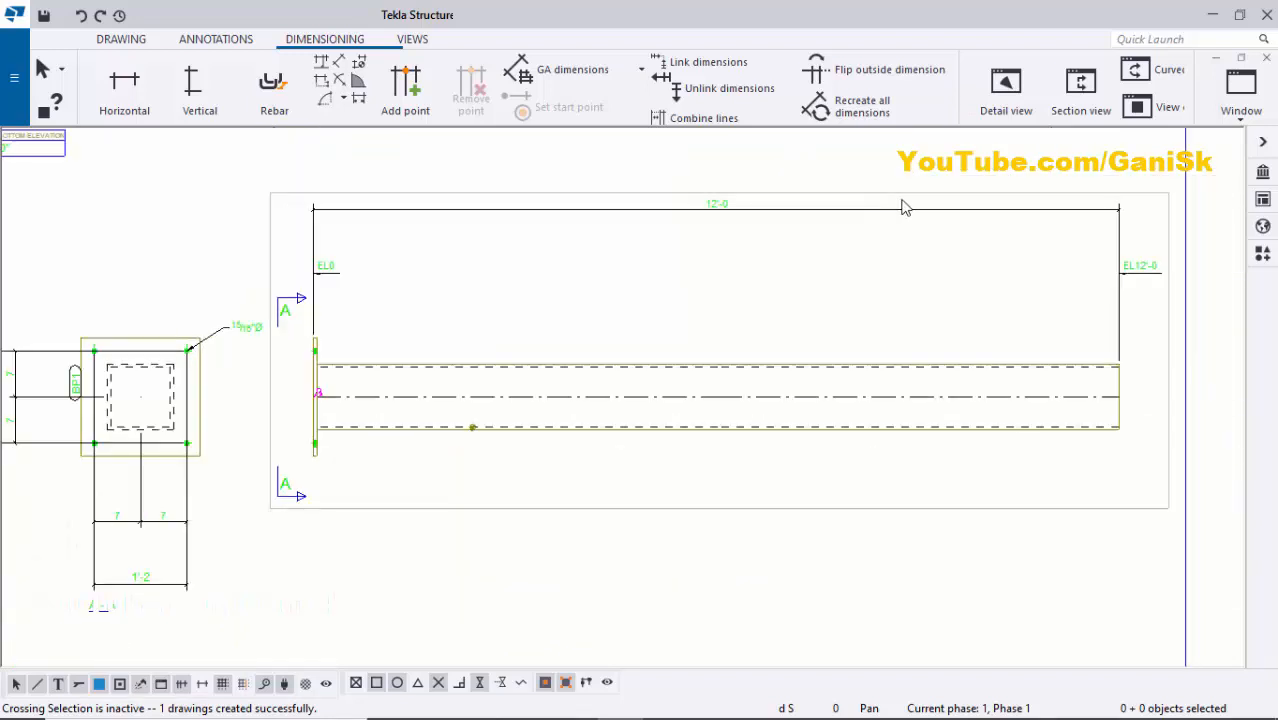
{"action": "scroll", "coordinate": [805, 215], "scroll_direction": "up", "scroll_amount": 1}
{"action": "left_click", "coordinate": [718, 211]}
{"action": "left_click_drag", "start_coordinate": [742, 211], "coordinate": [738, 332]}
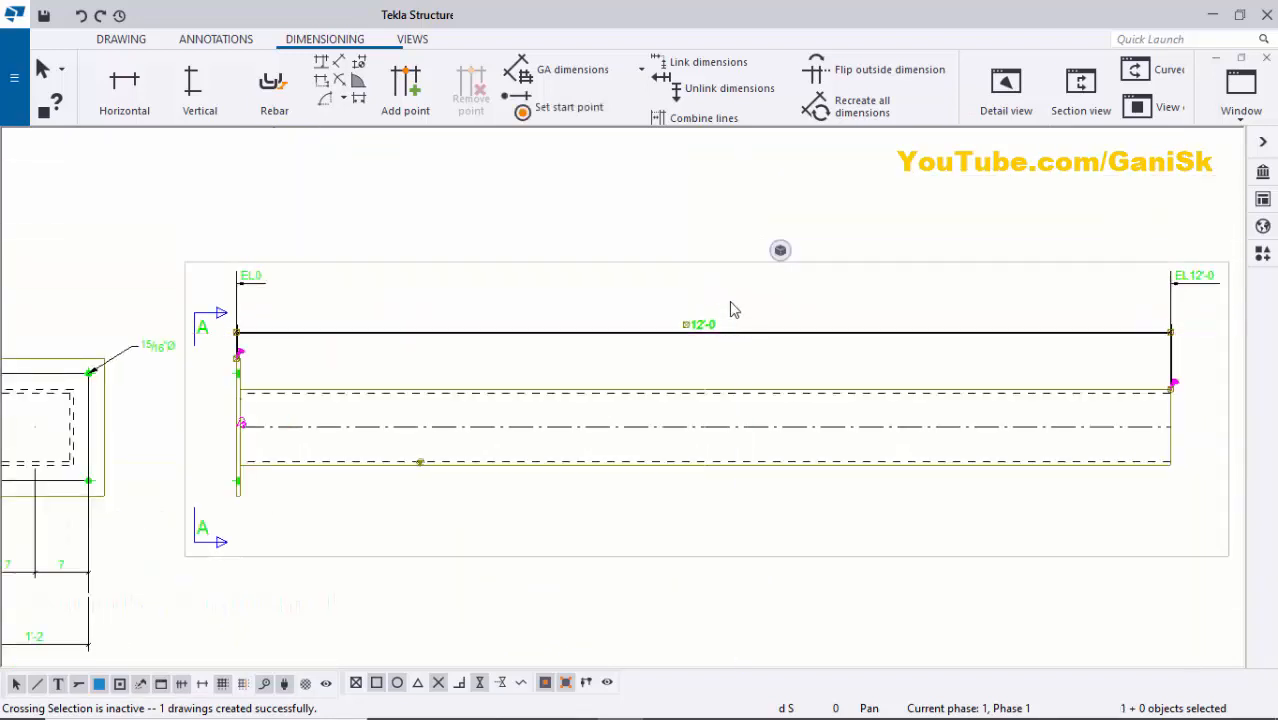
{"action": "left_click", "coordinate": [706, 286]}
- Move the EL0 elevation dimension at the base plate end closer to the column
{"action": "scroll", "coordinate": [283, 309], "scroll_direction": "up", "scroll_amount": 2}
{"action": "left_click", "coordinate": [245, 252]}
{"action": "left_click_drag", "start_coordinate": [241, 241], "coordinate": [249, 345]}
{"action": "left_click", "coordinate": [320, 311]}
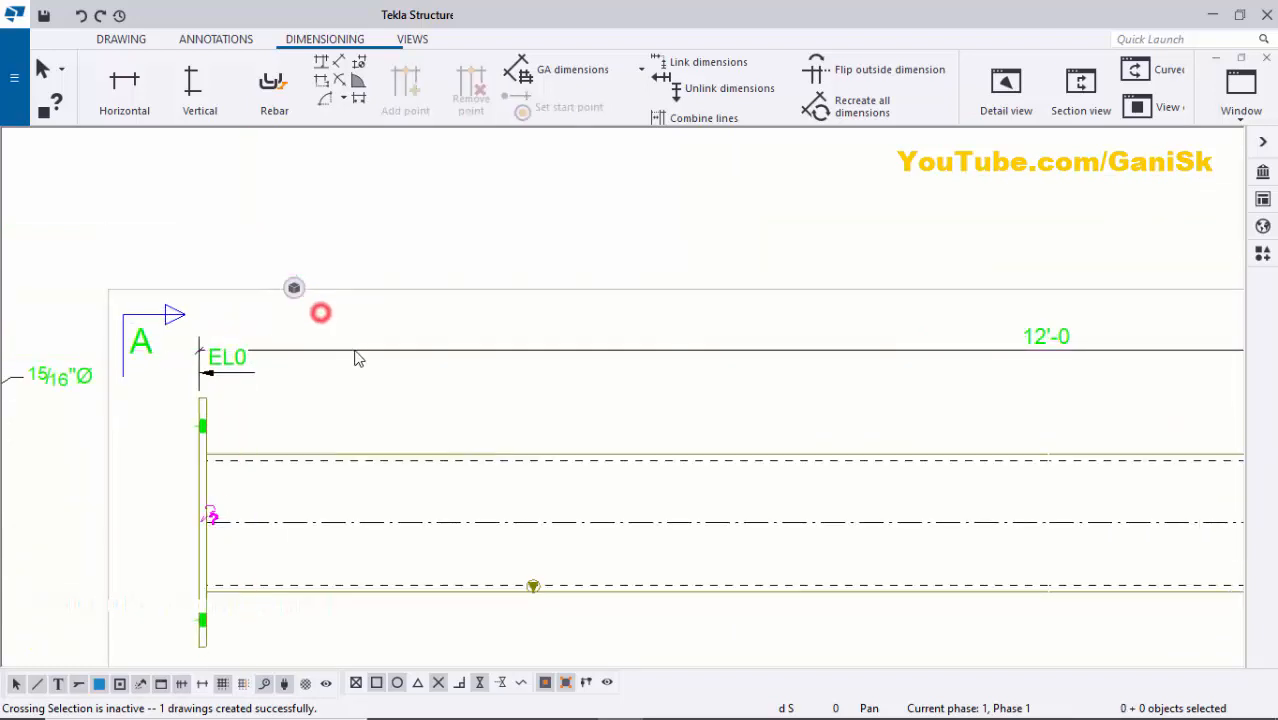
- Move the overall 12'-0 length dimension slightly farther from the column, leaving more space above the EL0 elevation dimension
{"action": "left_click", "coordinate": [353, 348]}
{"action": "left_click_drag", "start_coordinate": [353, 348], "coordinate": [350, 320]}
{"action": "left_click", "coordinate": [322, 359]}
{"action": "scroll", "coordinate": [310, 364], "scroll_direction": "up", "scroll_amount": 1}
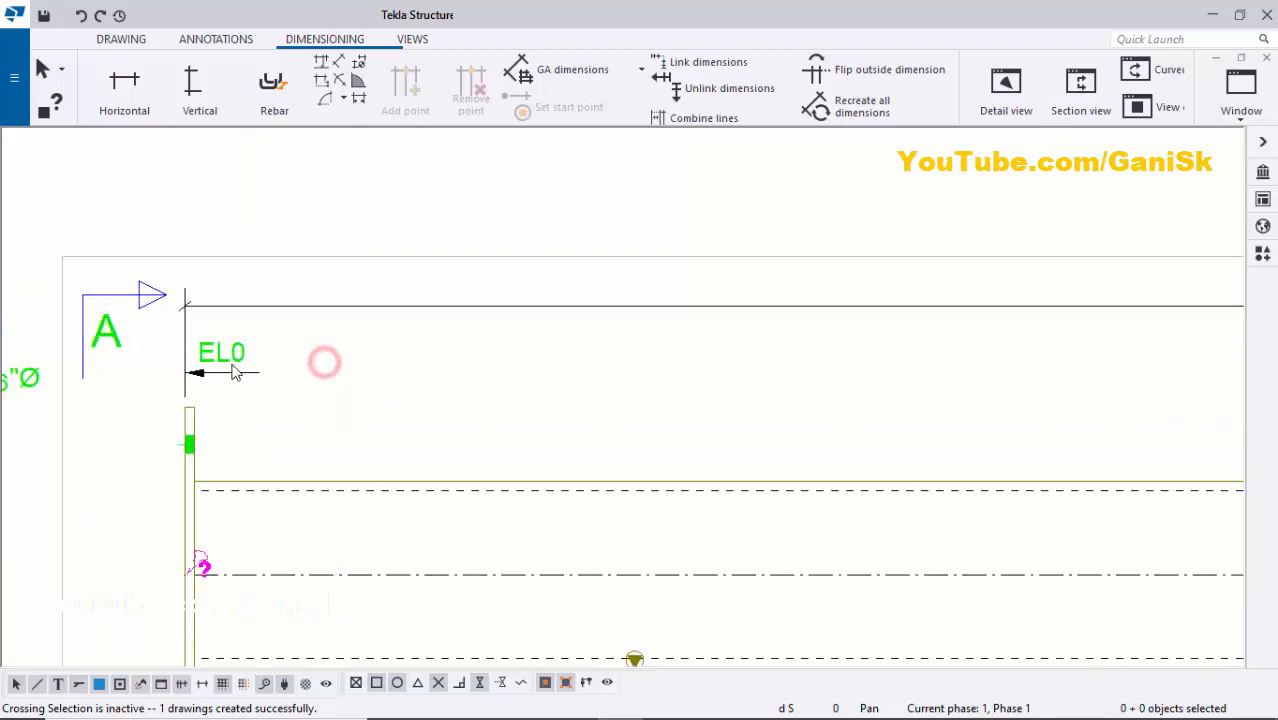
{"action": "left_click", "coordinate": [232, 372]}
{"action": "scroll", "coordinate": [304, 343], "scroll_direction": "down", "scroll_amount": 4}
{"action": "left_click", "coordinate": [361, 340]}
{"action": "left_click", "coordinate": [785, 322]}
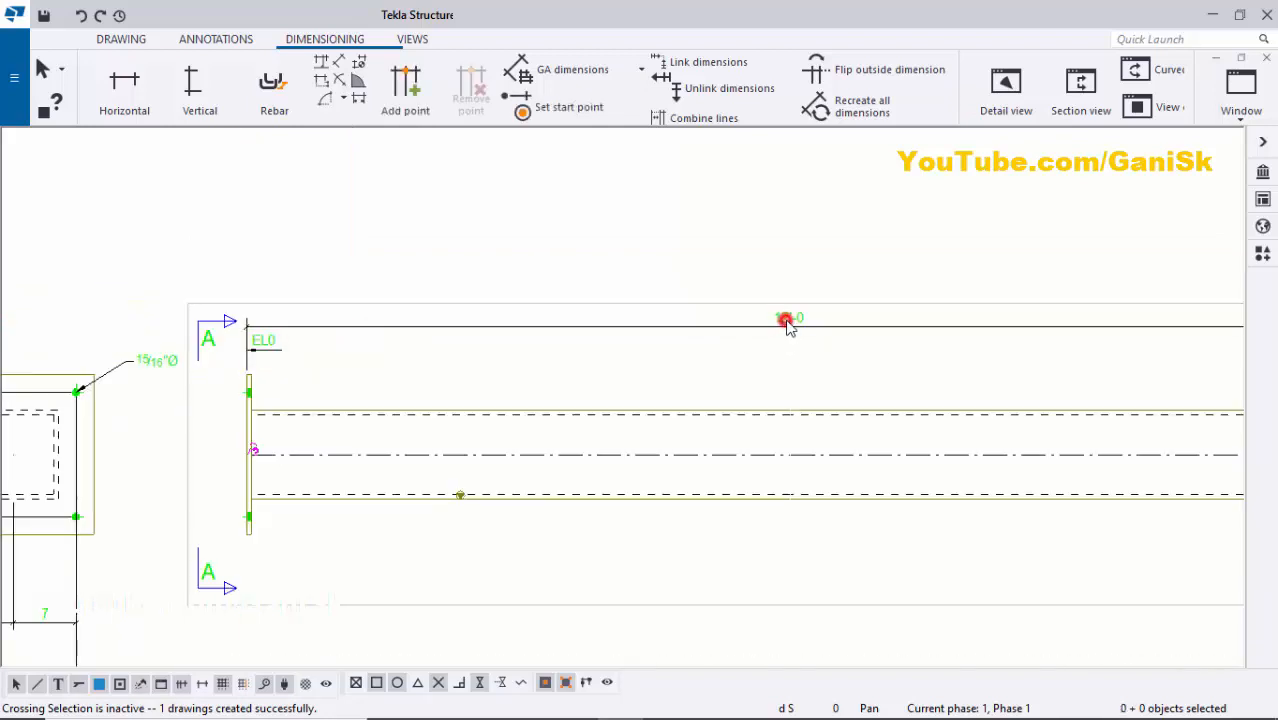
{"action": "scroll", "coordinate": [783, 326], "scroll_direction": "up", "scroll_amount": 2}
{"action": "scroll", "coordinate": [787, 333], "scroll_direction": "down", "scroll_amount": 4}
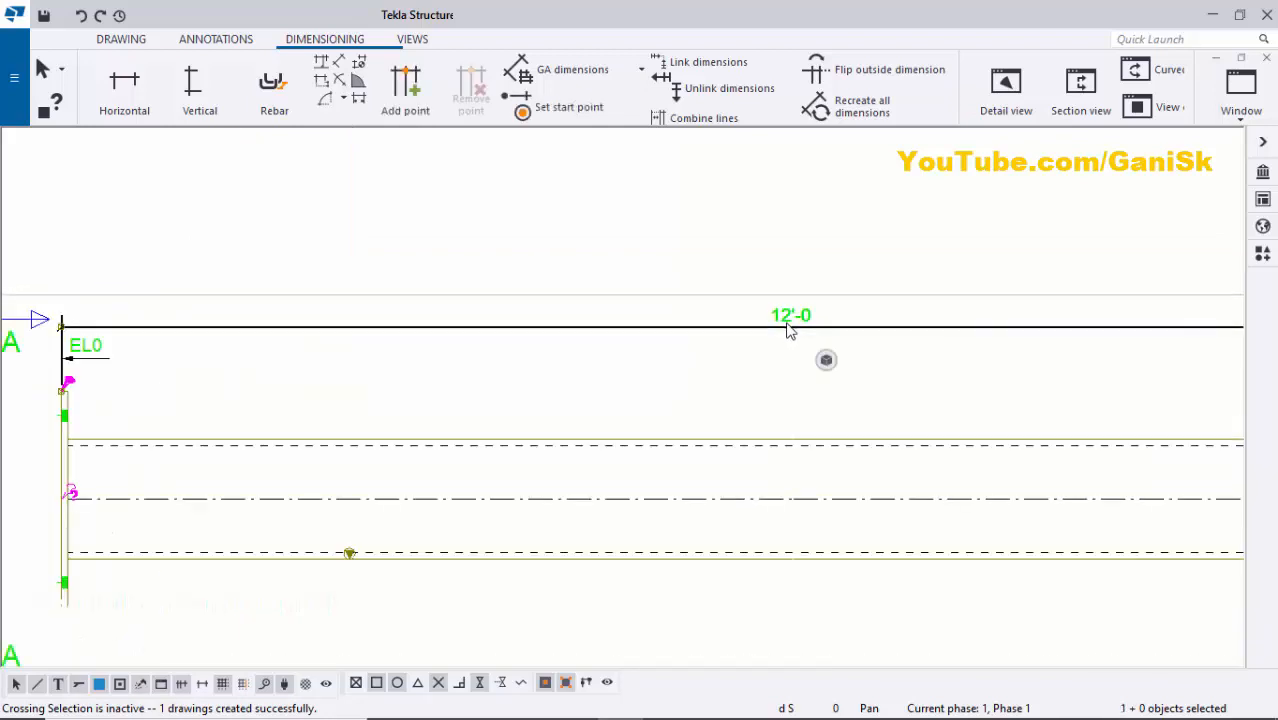
{"action": "mouse_move", "coordinate": [783, 311]}
{"action": "left_mouse_down"}
{"action": "mouse_move", "coordinate": [785, 251]}
{"action": "mouse_move", "coordinate": [768, 309]}
{"action": "left_mouse_up"}
{"action": "left_click", "coordinate": [702, 359]}
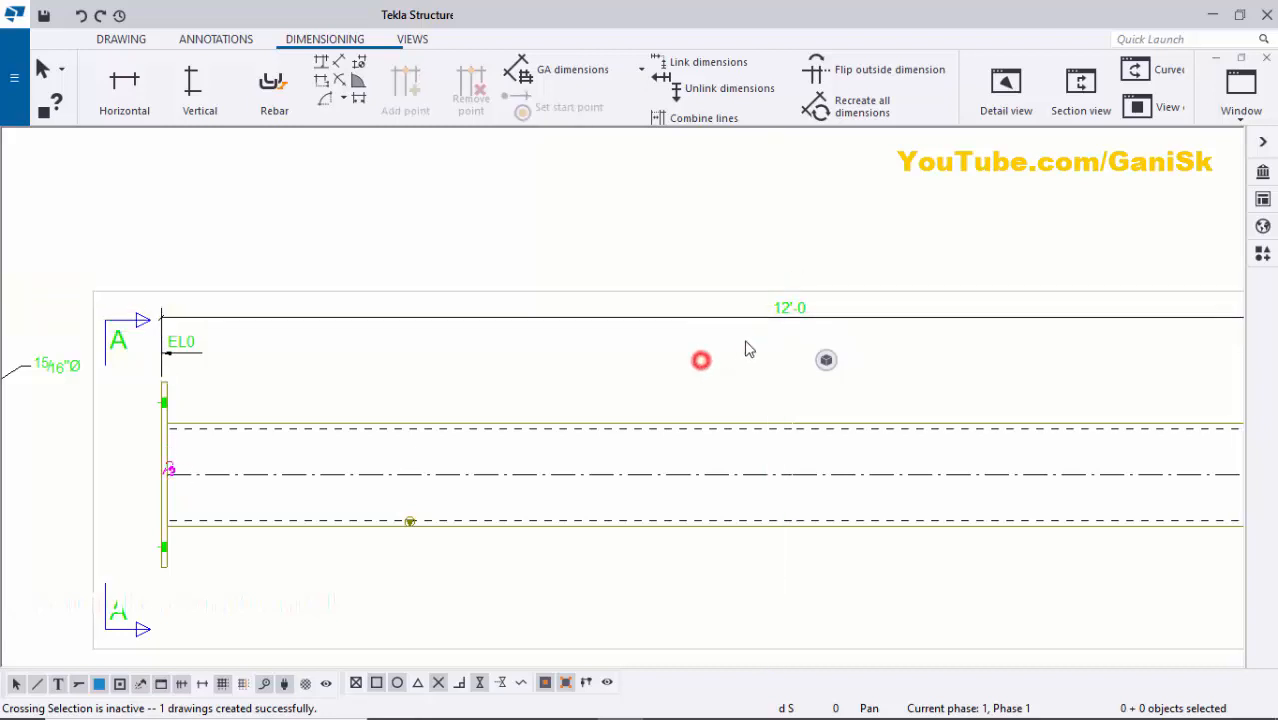
- Move the lower and upper ends of the section A cut mark closer to the base plate in the front view
{"action": "scroll", "coordinate": [746, 343], "scroll_direction": "down", "scroll_amount": 3}
{"action": "scroll", "coordinate": [490, 428], "scroll_direction": "up", "scroll_amount": 5}
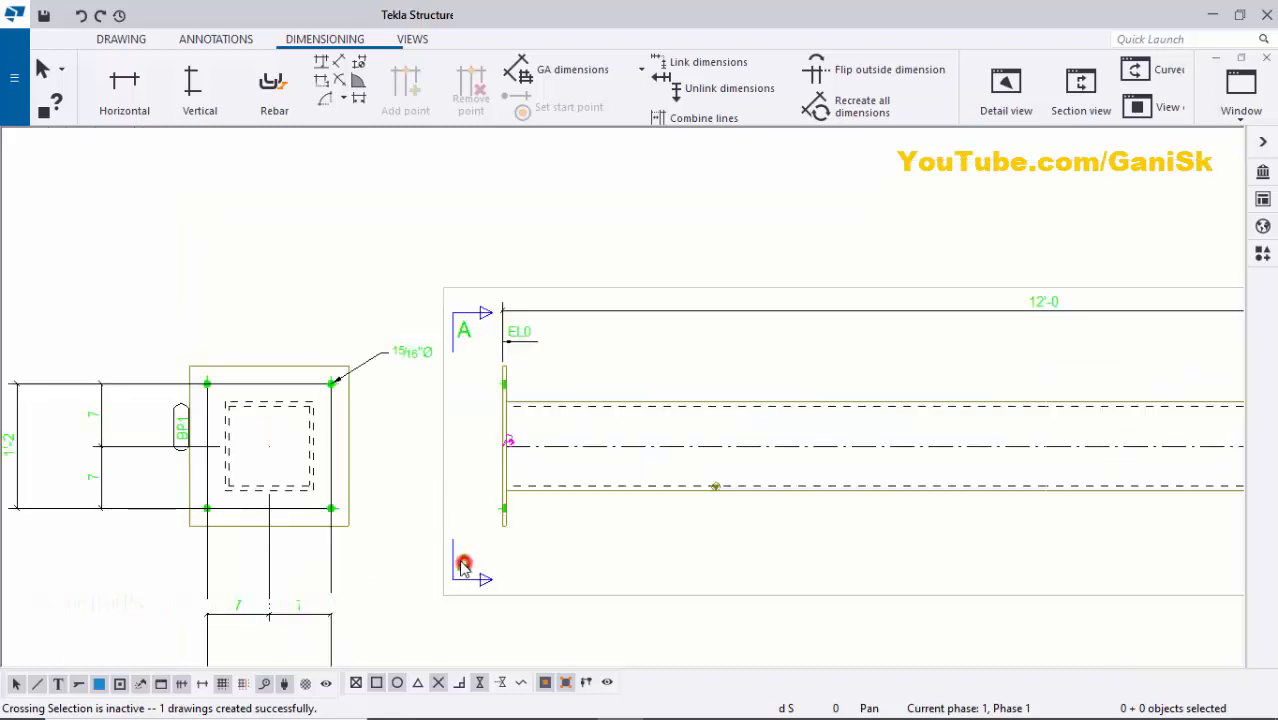
{"action": "scroll", "coordinate": [463, 568], "scroll_direction": "up", "scroll_amount": 2}
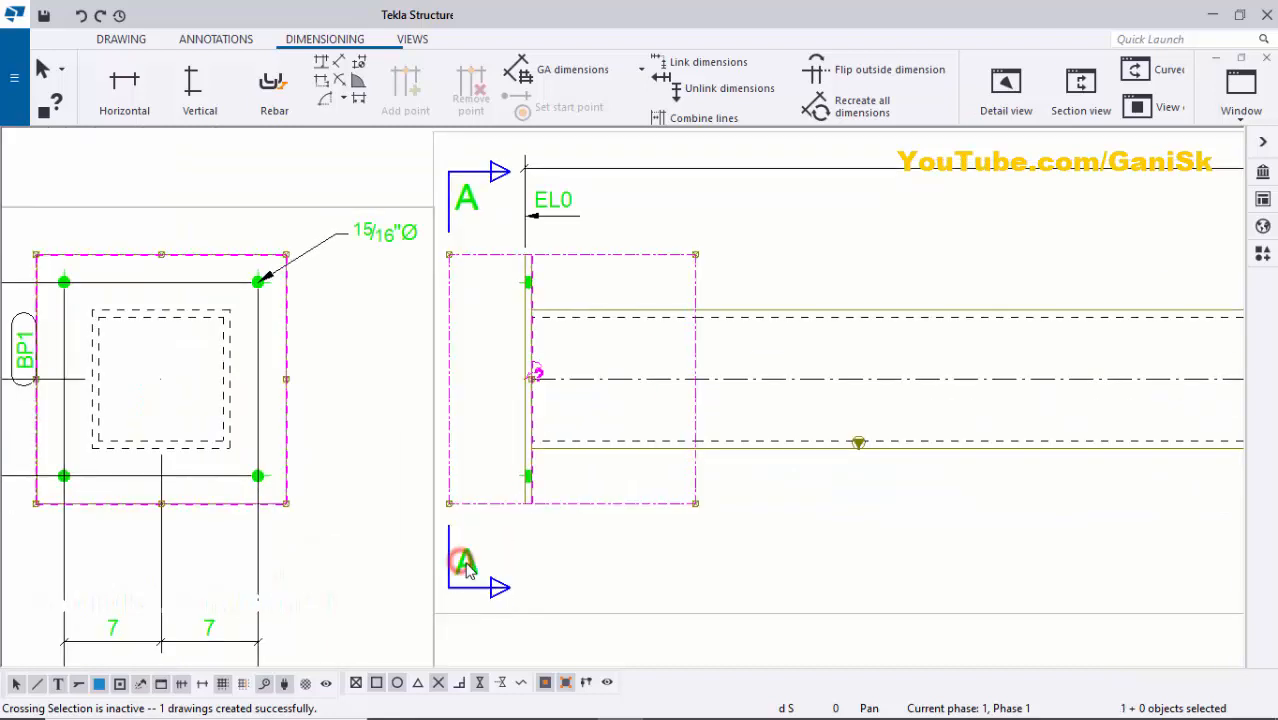
{"action": "left_click_drag", "start_coordinate": [463, 568], "coordinate": [466, 543]}
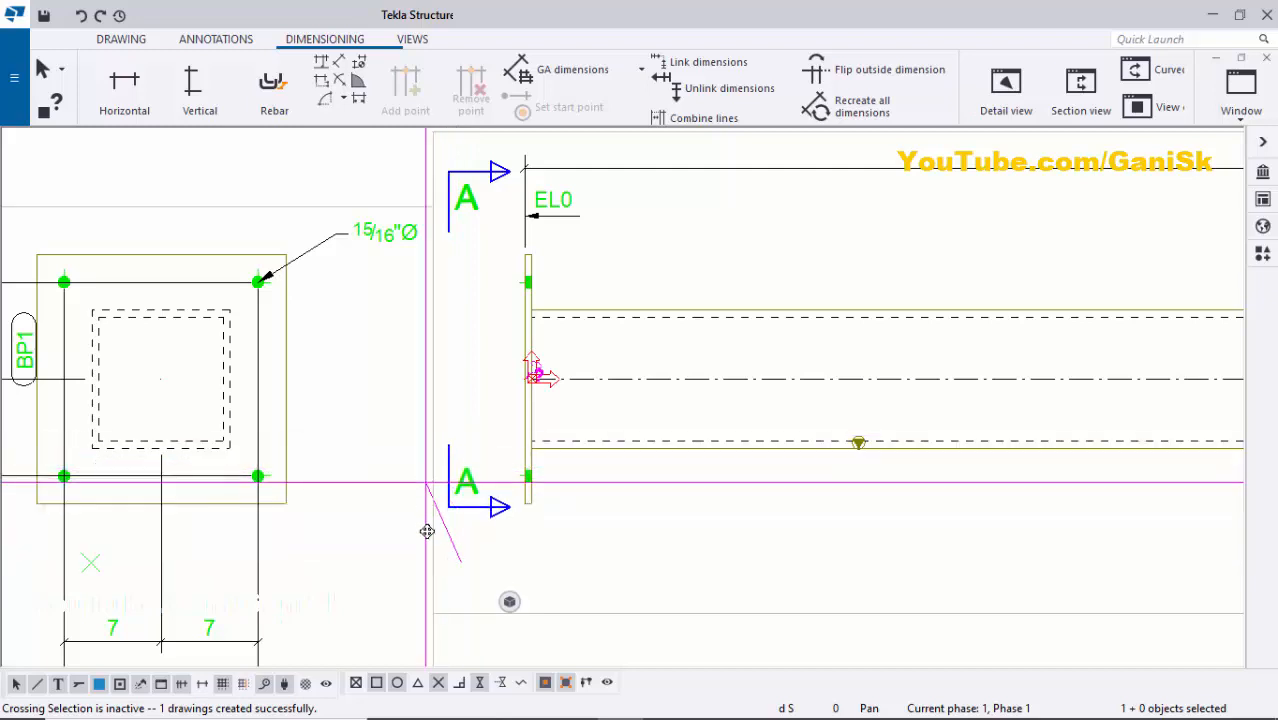
{"action": "left_click", "coordinate": [477, 351]}
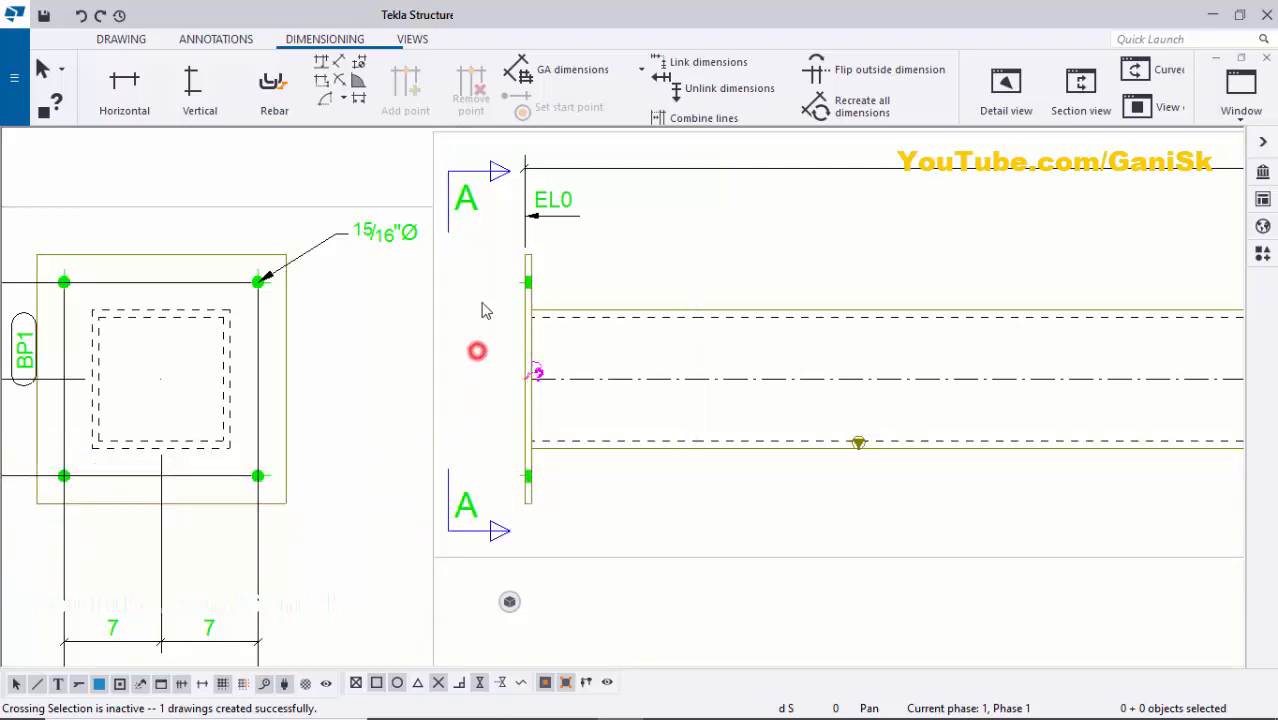
{"action": "left_click", "coordinate": [473, 188]}
{"action": "mouse_move", "coordinate": [470, 205]}
{"action": "left_mouse_down"}
{"action": "mouse_move", "coordinate": [461, 252]}
{"action": "mouse_move", "coordinate": [461, 200]}
{"action": "mouse_move", "coordinate": [462, 239]}
{"action": "left_mouse_up"}
{"action": "left_click", "coordinate": [371, 171]}
- Move the horizontal 7-7 and 1'-2 hole dimensions closer to the base plate's lower edge in section A-A
{"action": "scroll", "coordinate": [434, 214], "scroll_direction": "down", "scroll_amount": 3}
{"action": "scroll", "coordinate": [424, 289], "scroll_direction": "down", "scroll_amount": 2}
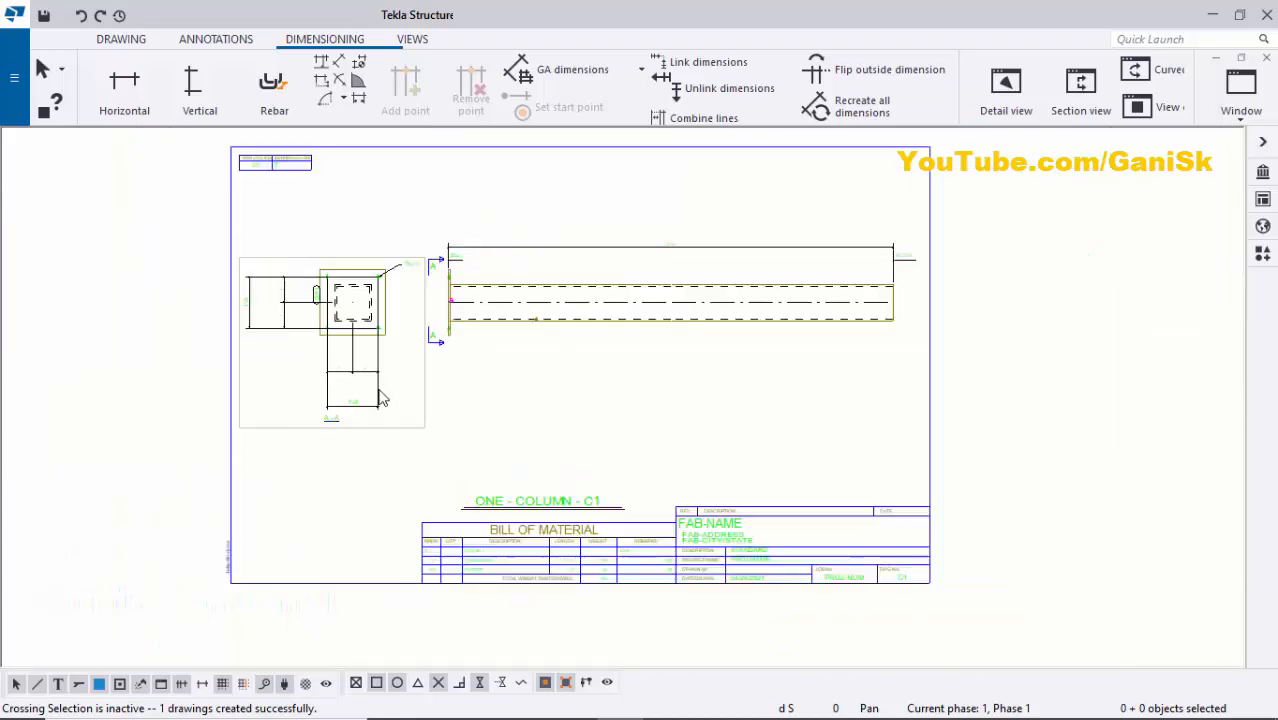
{"action": "scroll", "coordinate": [360, 430], "scroll_direction": "up", "scroll_amount": 3}
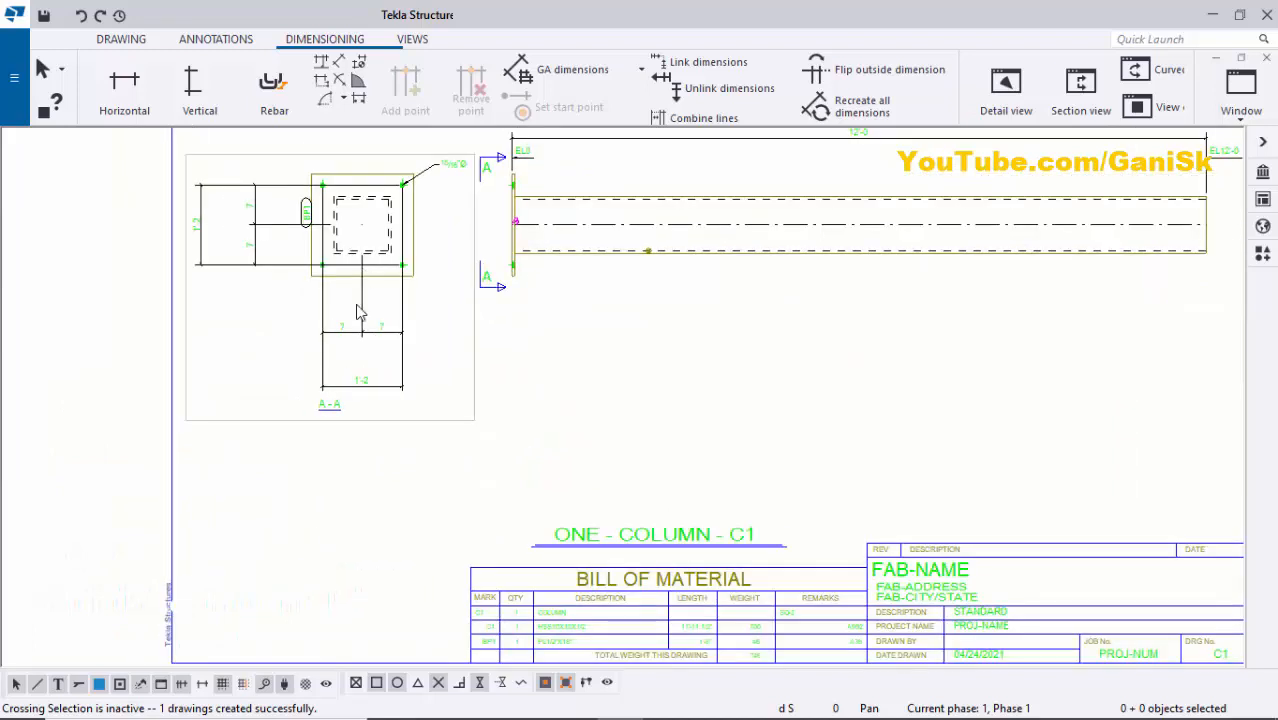
{"action": "scroll", "coordinate": [356, 270], "scroll_direction": "up", "scroll_amount": 3}
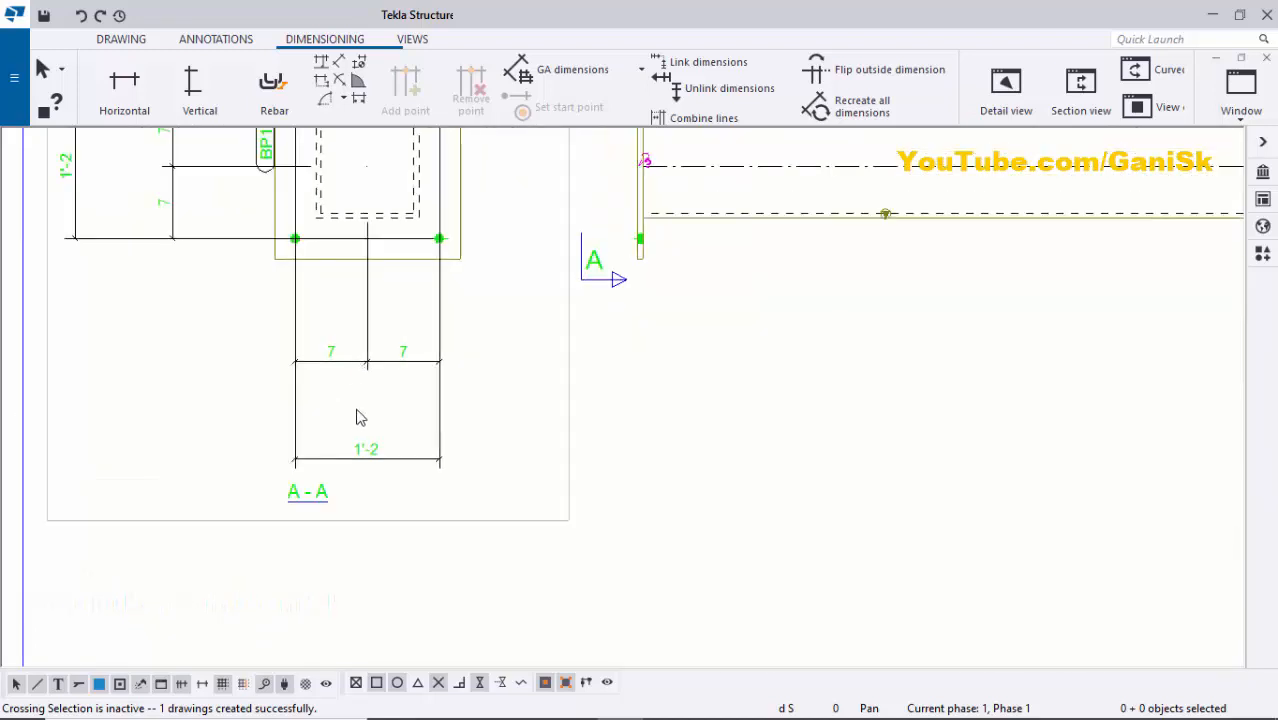
{"action": "left_click", "coordinate": [374, 363]}
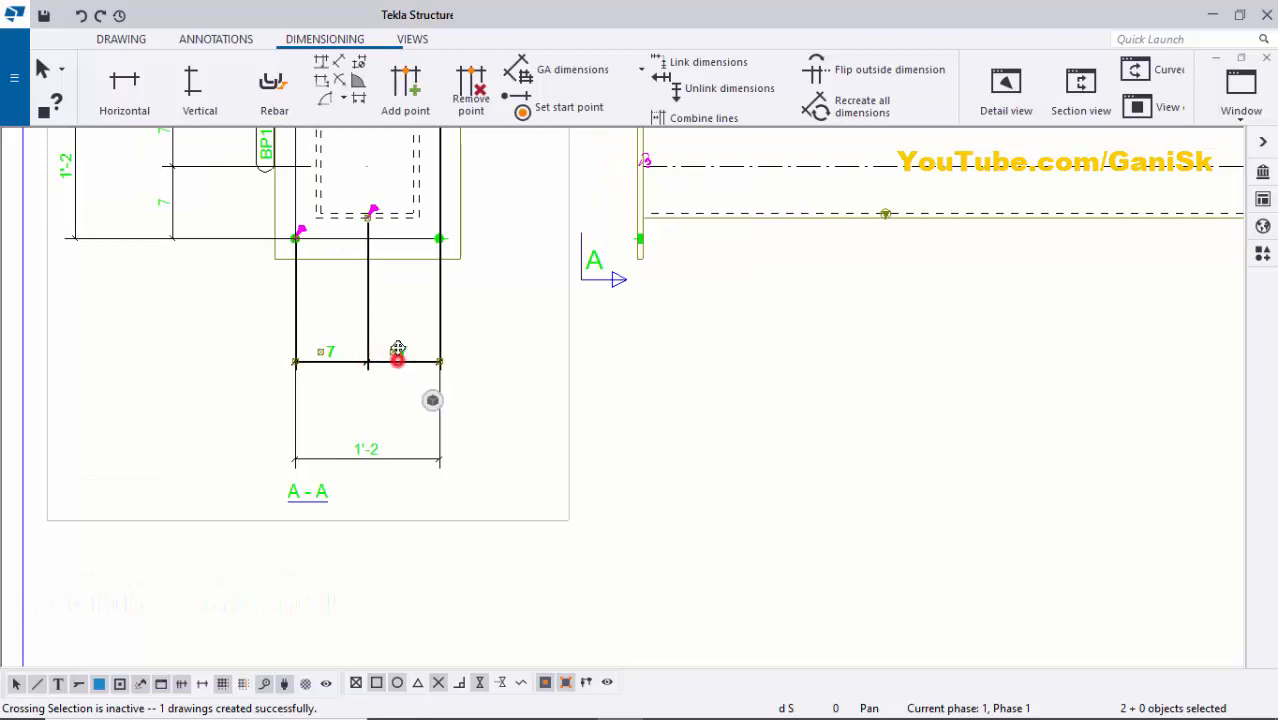
{"action": "mouse_move", "coordinate": [397, 350]}
{"action": "left_mouse_down"}
{"action": "mouse_move", "coordinate": [399, 297]}
{"action": "mouse_move", "coordinate": [420, 318]}
{"action": "left_mouse_up"}
{"action": "left_click", "coordinate": [478, 307]}
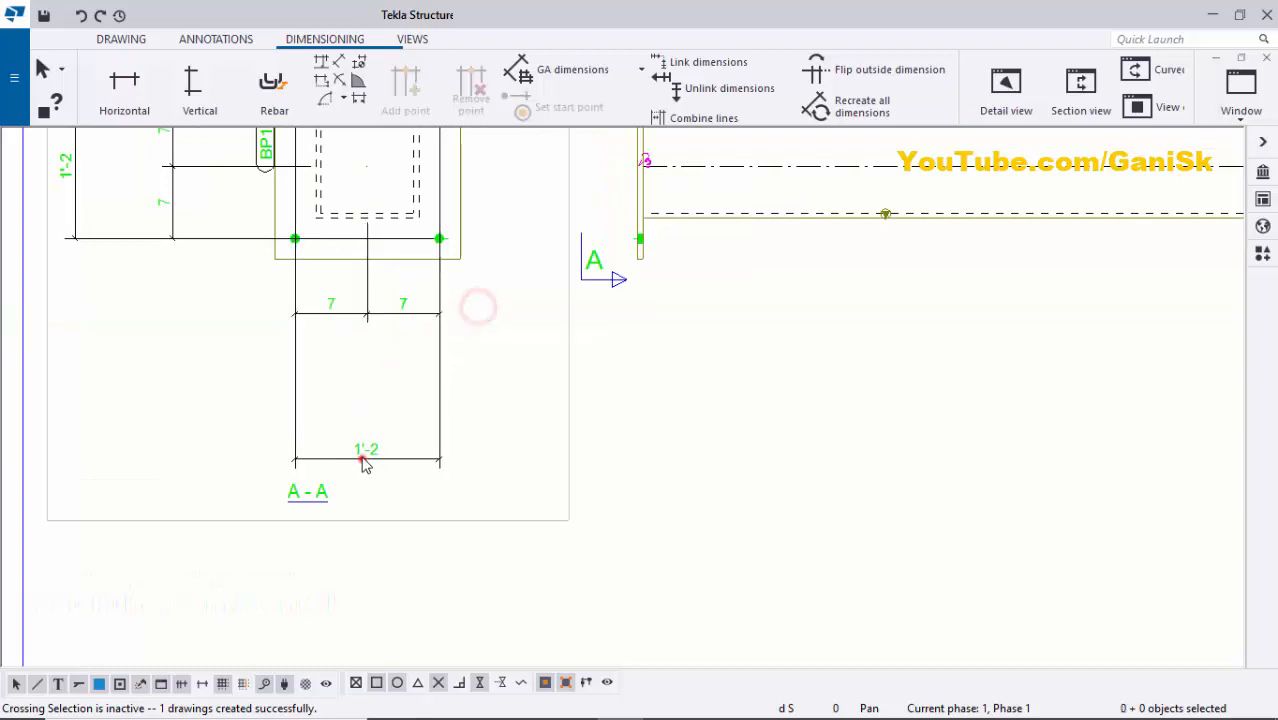
{"action": "left_click_drag", "start_coordinate": [364, 462], "coordinate": [370, 363]}
{"action": "left_click", "coordinate": [486, 353]}
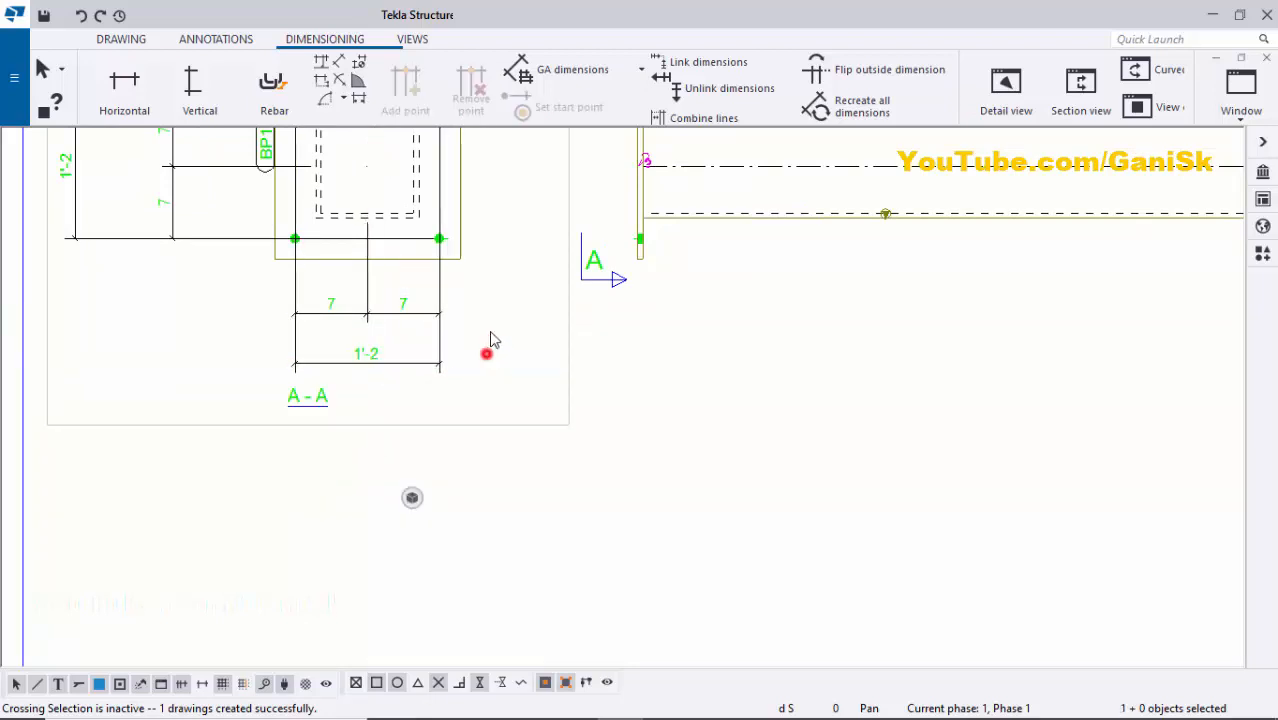
- Move the vertical 7-7 and 1'-2 hole dimensions closer to the base plate's side in section A-A
{"action": "scroll", "coordinate": [487, 350], "scroll_direction": "down", "scroll_amount": 2}
{"action": "scroll", "coordinate": [320, 270], "scroll_direction": "up", "scroll_amount": 5}
{"action": "left_click", "coordinate": [312, 280]}
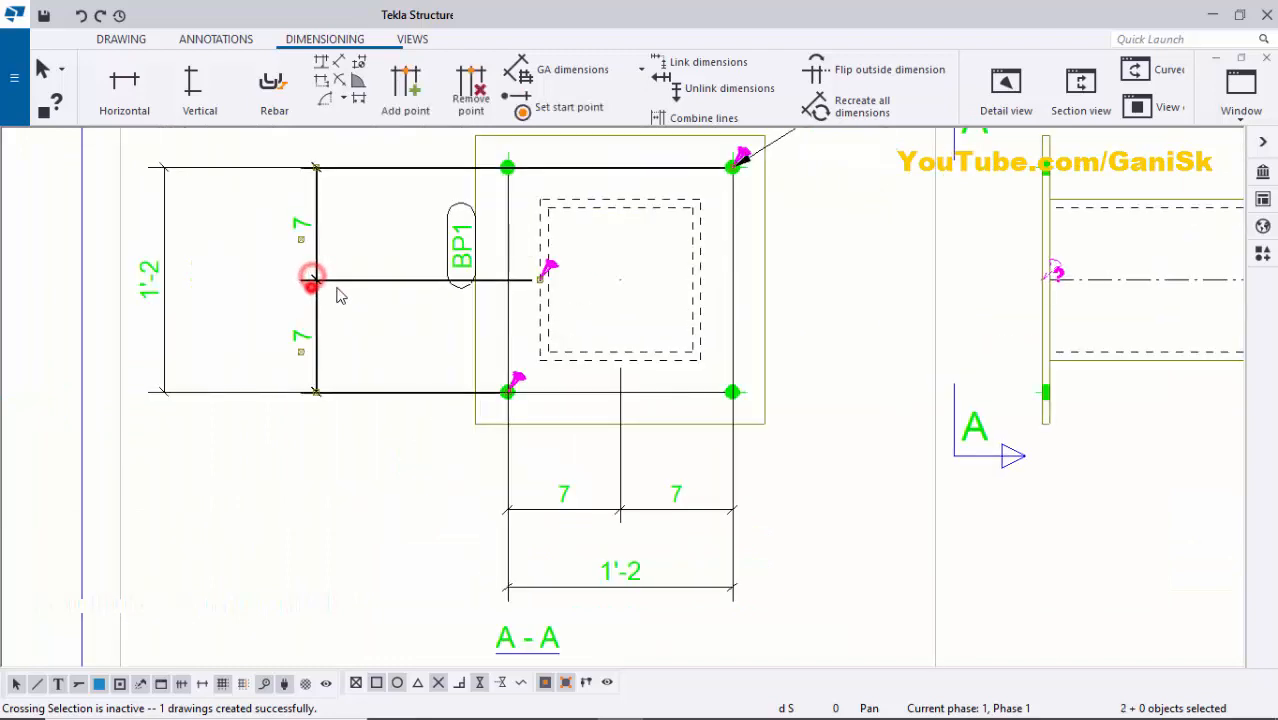
{"action": "left_click_drag", "start_coordinate": [312, 282], "coordinate": [398, 285]}
{"action": "left_click", "coordinate": [240, 266]}
{"action": "left_click", "coordinate": [150, 288]}
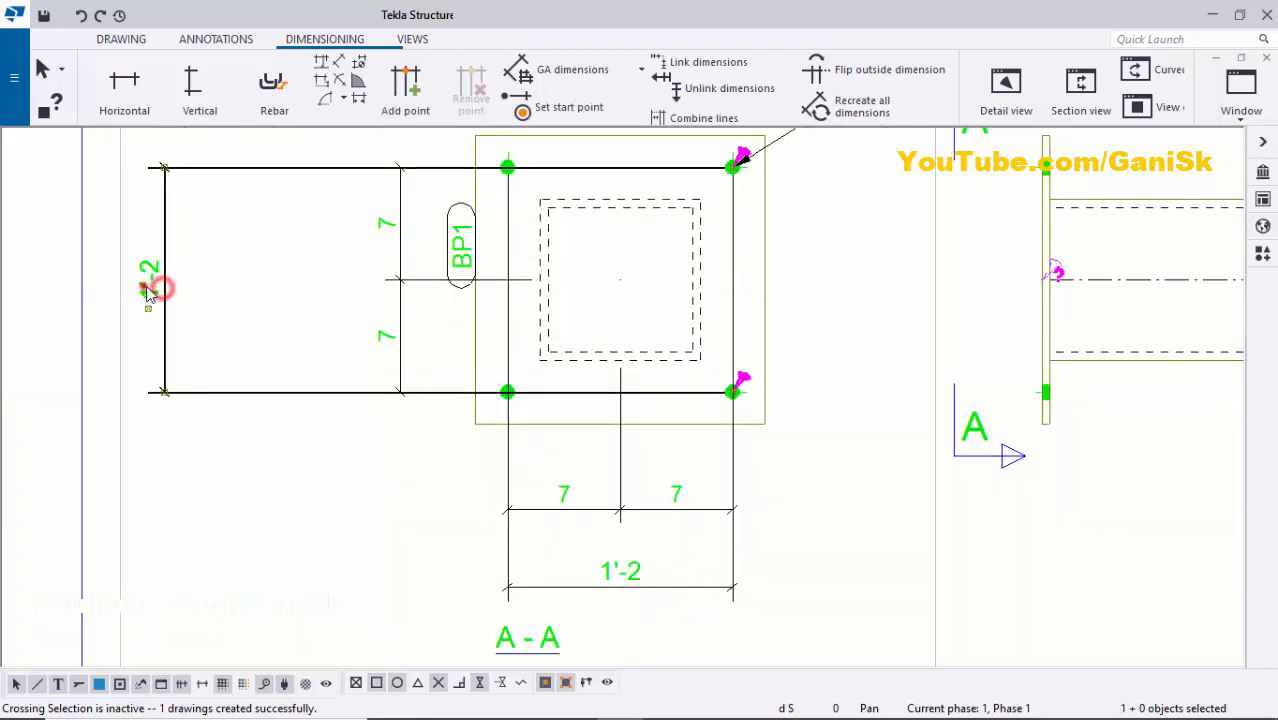
{"action": "left_click_drag", "start_coordinate": [147, 290], "coordinate": [315, 288]}
{"action": "left_click", "coordinate": [240, 418]}
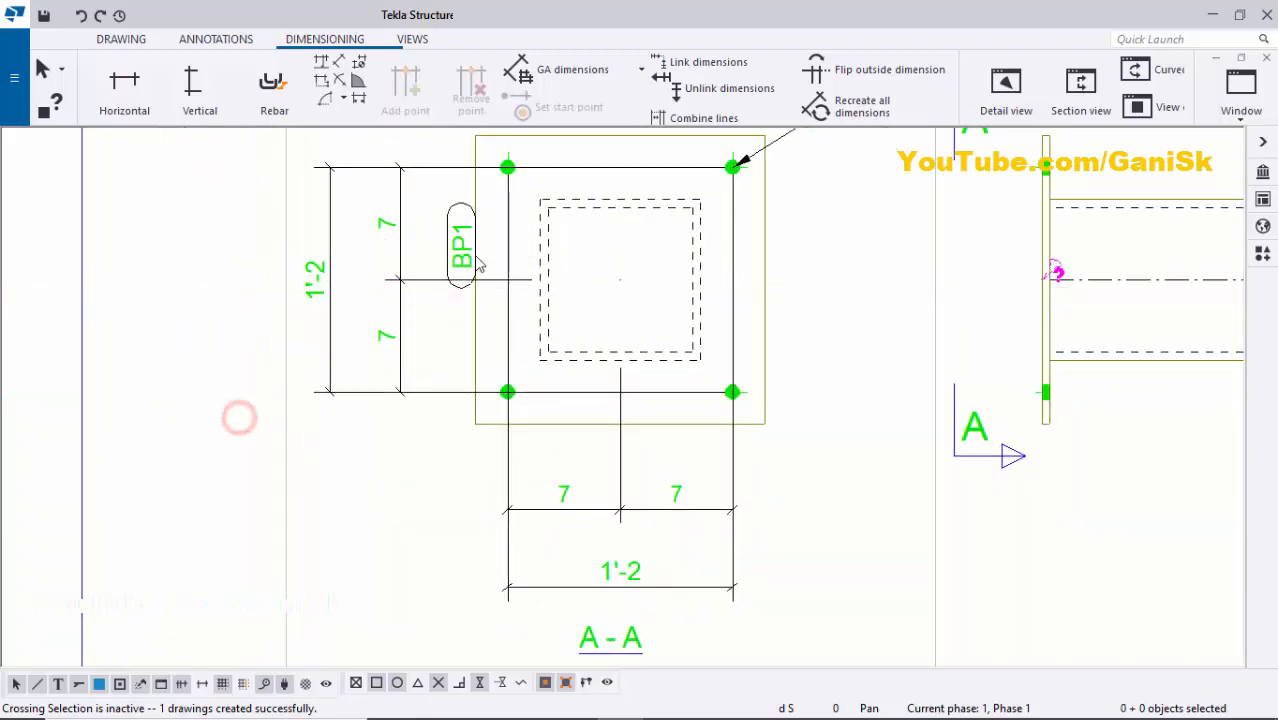
- Change the leader line type of the BP1 part mark in section A-A to the leader line with an arrow
{"action": "scroll", "coordinate": [480, 263], "scroll_direction": "up", "scroll_amount": 1}
{"action": "scroll", "coordinate": [455, 265], "scroll_direction": "down", "scroll_amount": 1}
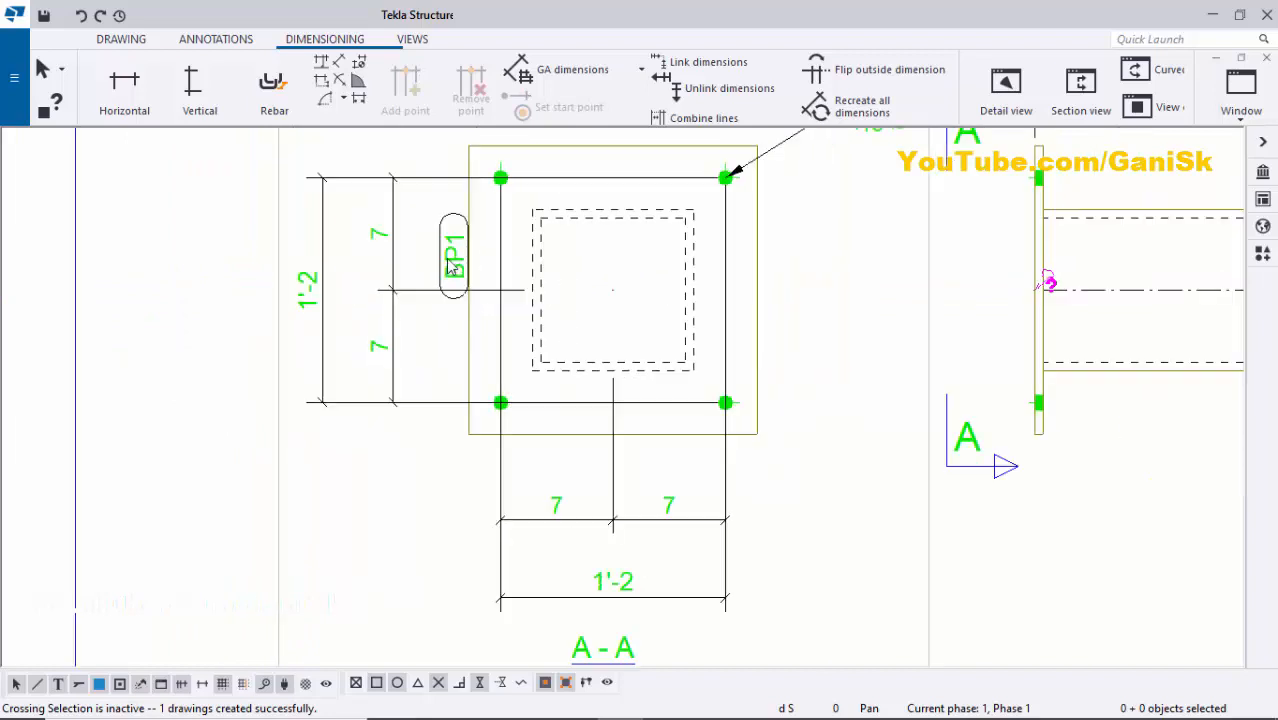
{"action": "double_click", "coordinate": [451, 255]}
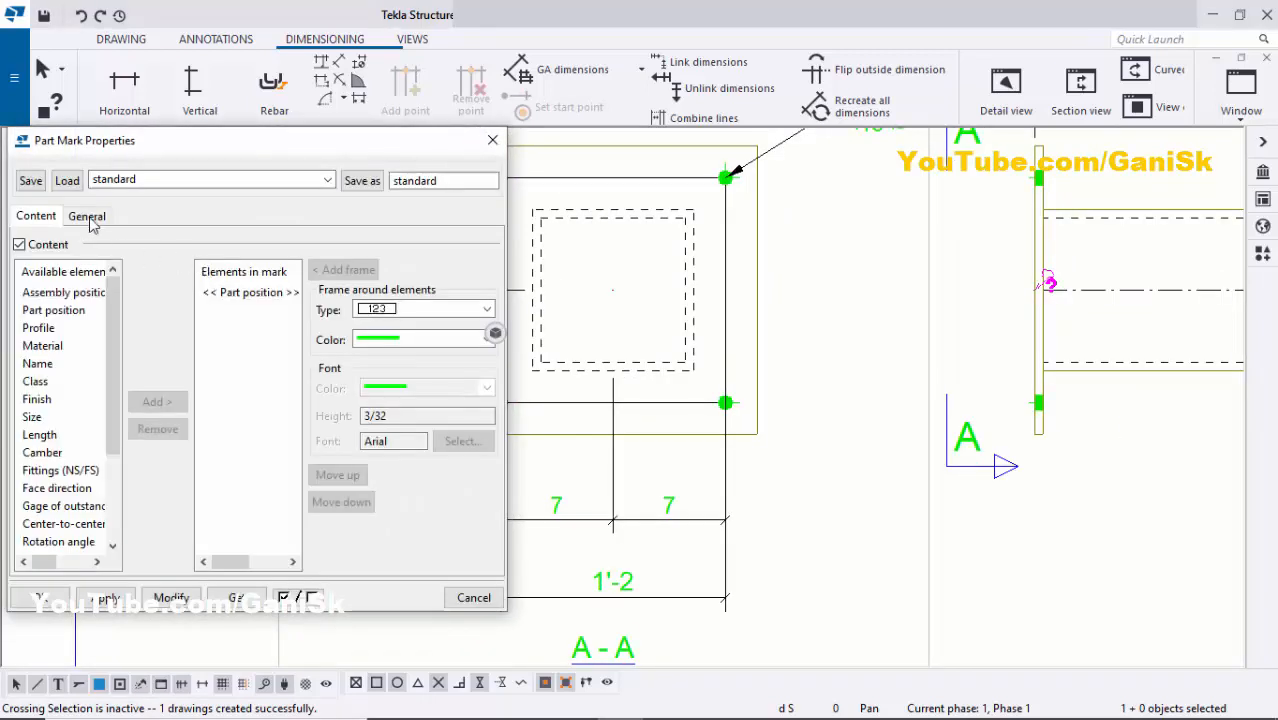
{"action": "left_click", "coordinate": [88, 217]}
{"action": "left_click", "coordinate": [247, 419]}
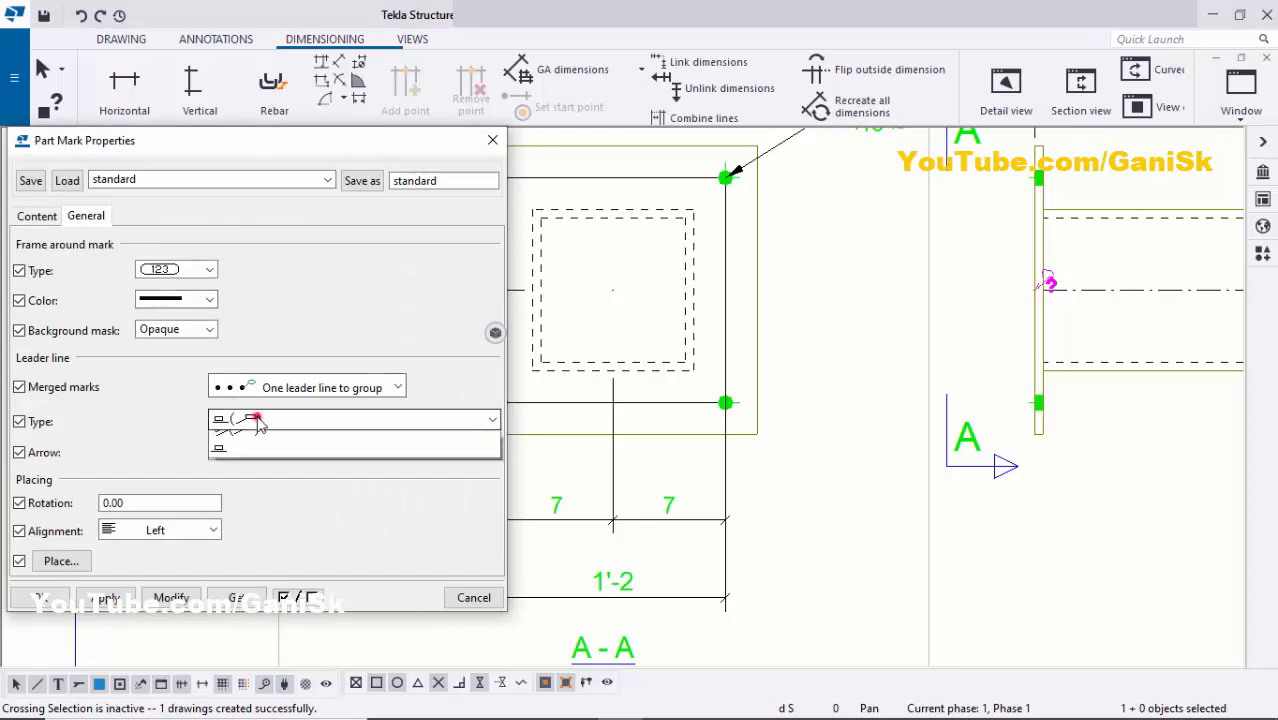
{"action": "left_click", "coordinate": [258, 440]}
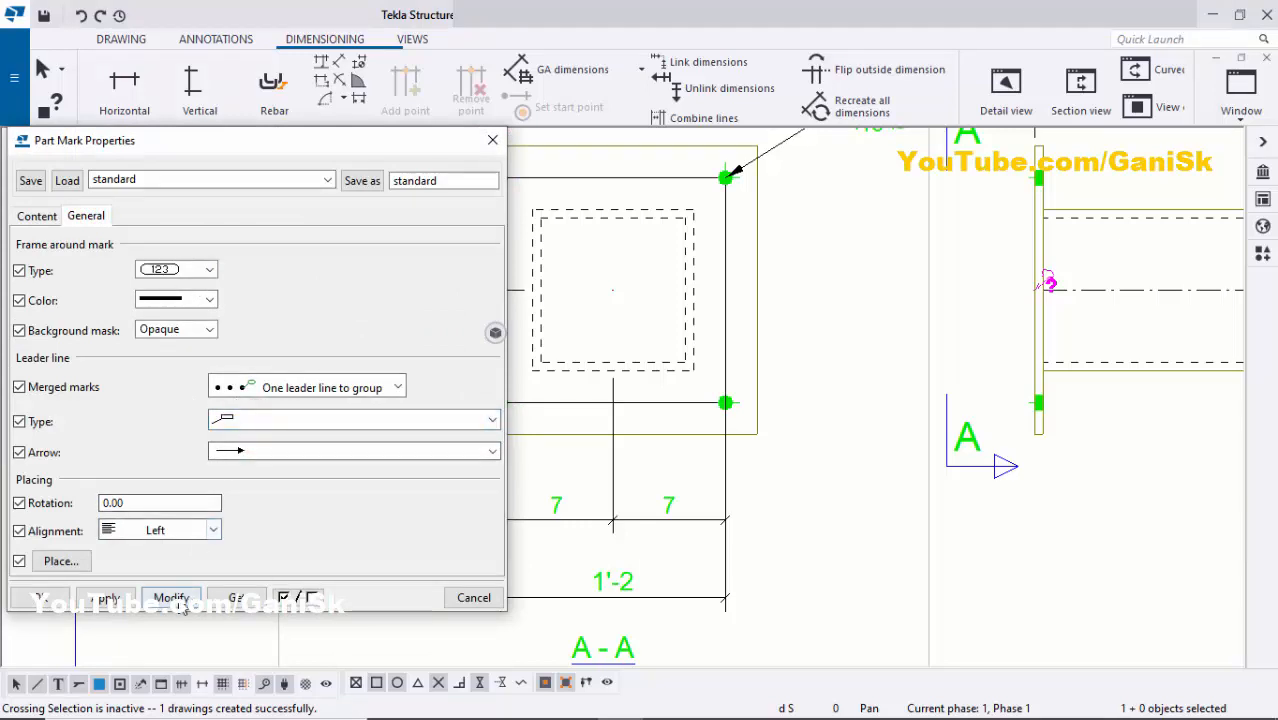
{"action": "left_click", "coordinate": [45, 598]}
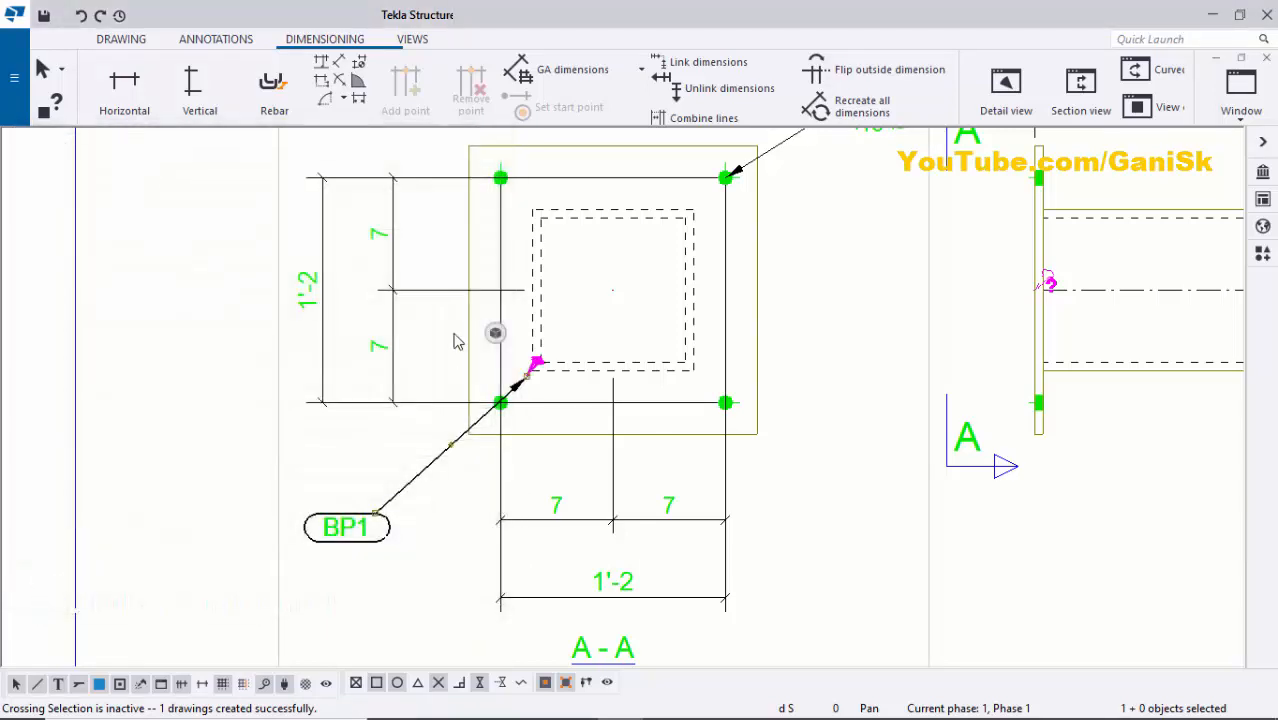
- Place the BP1 part mark just above the base plate in section A-A, with its short leader pointing at the plate
{"action": "scroll", "coordinate": [490, 336], "scroll_direction": "down", "scroll_amount": 2}
{"action": "scroll", "coordinate": [395, 420], "scroll_direction": "up", "scroll_amount": 1}
{"action": "scroll", "coordinate": [384, 432], "scroll_direction": "up", "scroll_amount": 1}
{"action": "left_click_drag", "start_coordinate": [382, 415], "coordinate": [574, 172]}
{"action": "scroll", "coordinate": [509, 313], "scroll_direction": "down", "scroll_amount": 3}
{"action": "scroll", "coordinate": [511, 308], "scroll_direction": "up", "scroll_amount": 2}
{"action": "scroll", "coordinate": [512, 308], "scroll_direction": "down", "scroll_amount": 1}
{"action": "scroll", "coordinate": [514, 316], "scroll_direction": "down", "scroll_amount": 1}
{"action": "scroll", "coordinate": [612, 254], "scroll_direction": "down", "scroll_amount": 2}
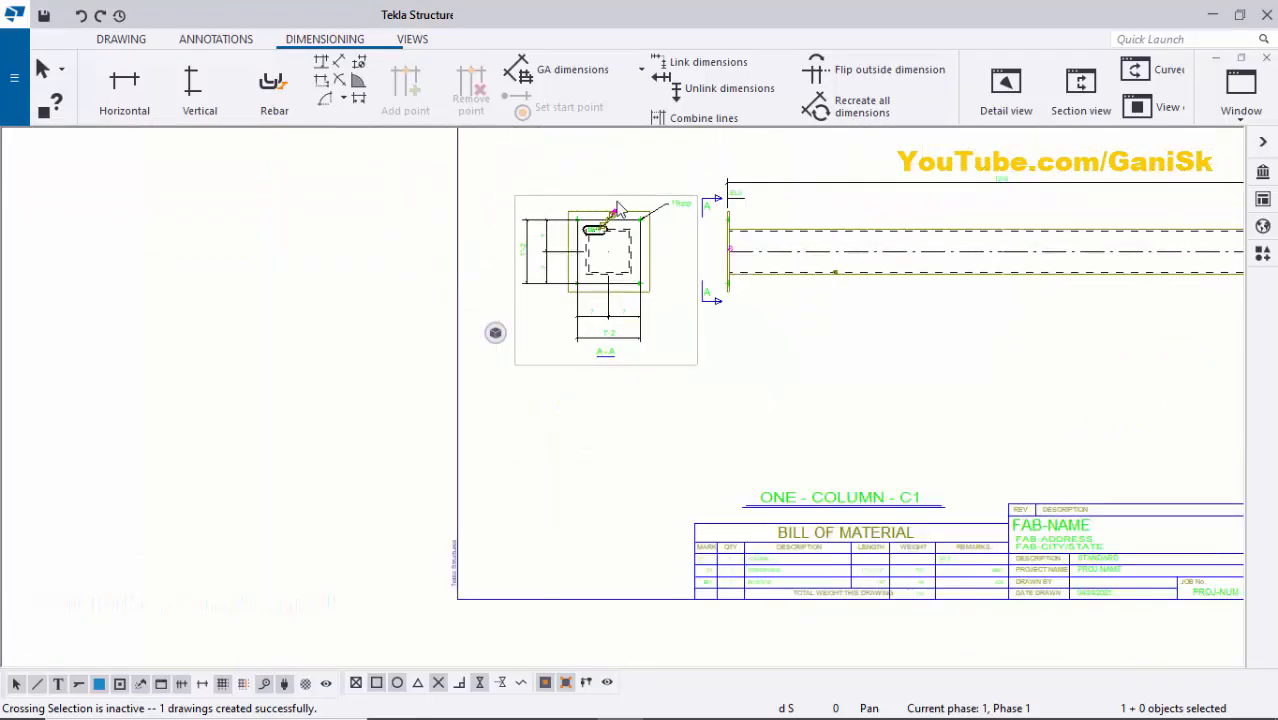
{"action": "scroll", "coordinate": [567, 248], "scroll_direction": "up", "scroll_amount": 5}
{"action": "mouse_move", "coordinate": [560, 283]}
{"action": "left_mouse_down"}
{"action": "mouse_move", "coordinate": [585, 130]}
{"action": "mouse_move", "coordinate": [700, 133]}
{"action": "left_mouse_up"}
{"action": "scroll", "coordinate": [702, 215], "scroll_direction": "down", "scroll_amount": 3}
{"action": "scroll", "coordinate": [724, 177], "scroll_direction": "up", "scroll_amount": 4}
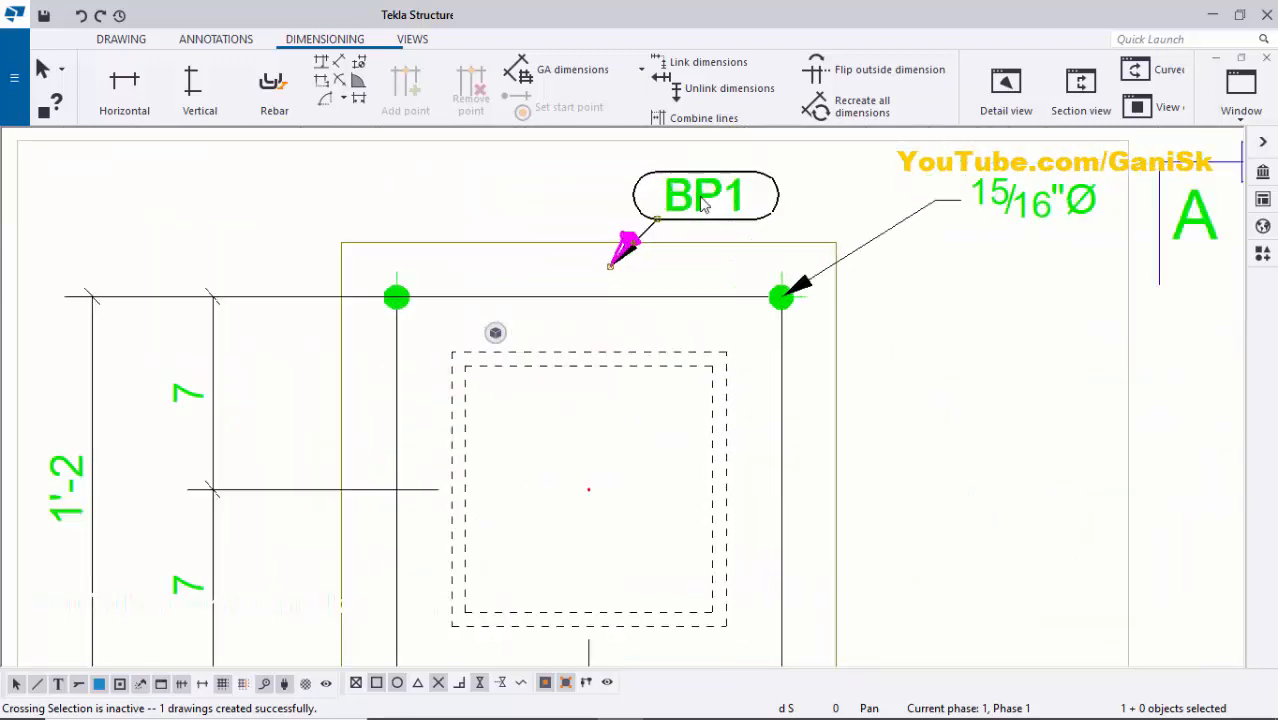
{"action": "left_click_drag", "start_coordinate": [695, 210], "coordinate": [648, 190]}
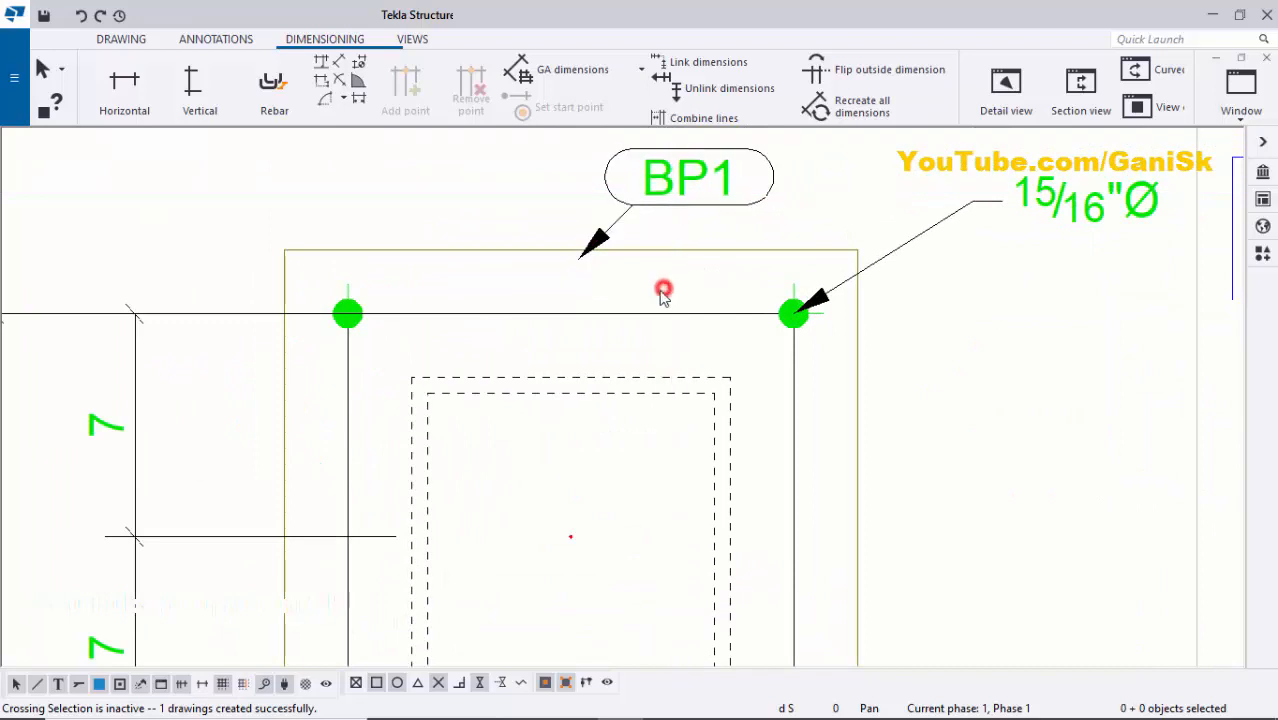
- Move the 15/16"Ø hole mark closer to the base plate's corner hole in section A-A
{"action": "scroll", "coordinate": [662, 288], "scroll_direction": "down", "scroll_amount": 3}
{"action": "scroll", "coordinate": [790, 258], "scroll_direction": "up", "scroll_amount": 5}
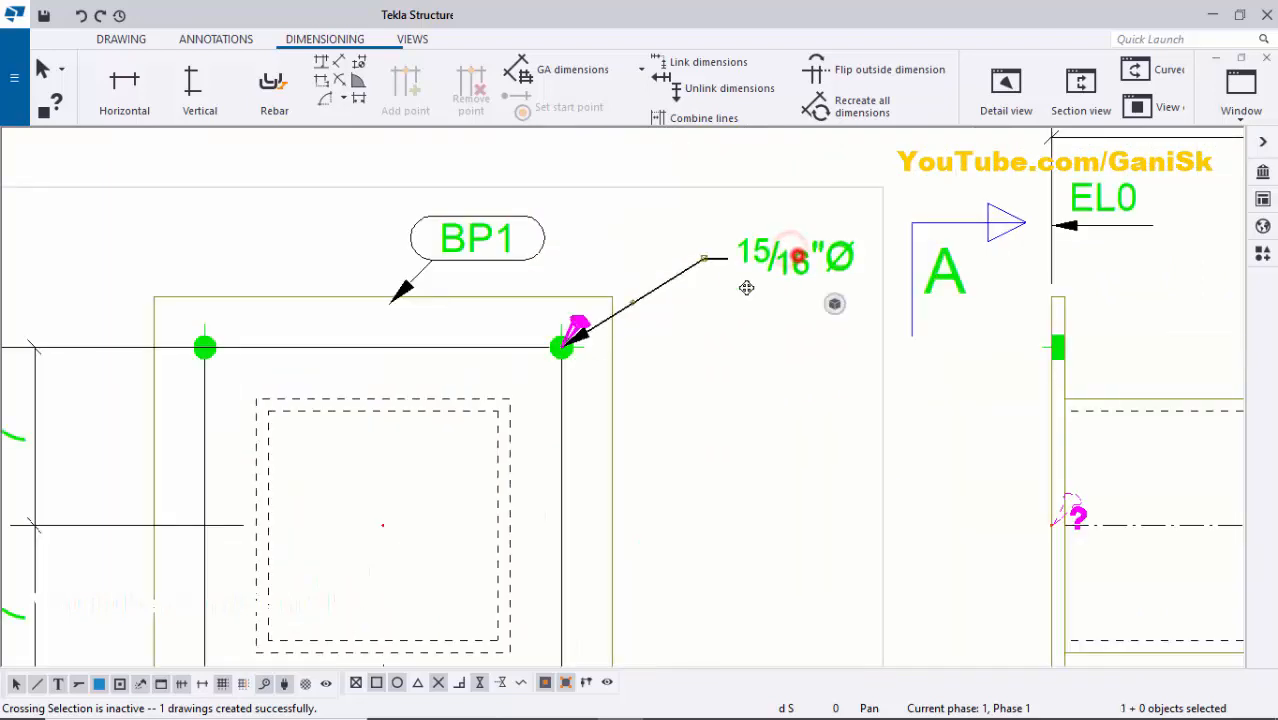
{"action": "left_click_drag", "start_coordinate": [746, 288], "coordinate": [723, 308]}
{"action": "left_click", "coordinate": [704, 384]}
{"action": "scroll", "coordinate": [690, 374], "scroll_direction": "down", "scroll_amount": 5}
{"action": "scroll", "coordinate": [567, 338], "scroll_direction": "up", "scroll_amount": 4}
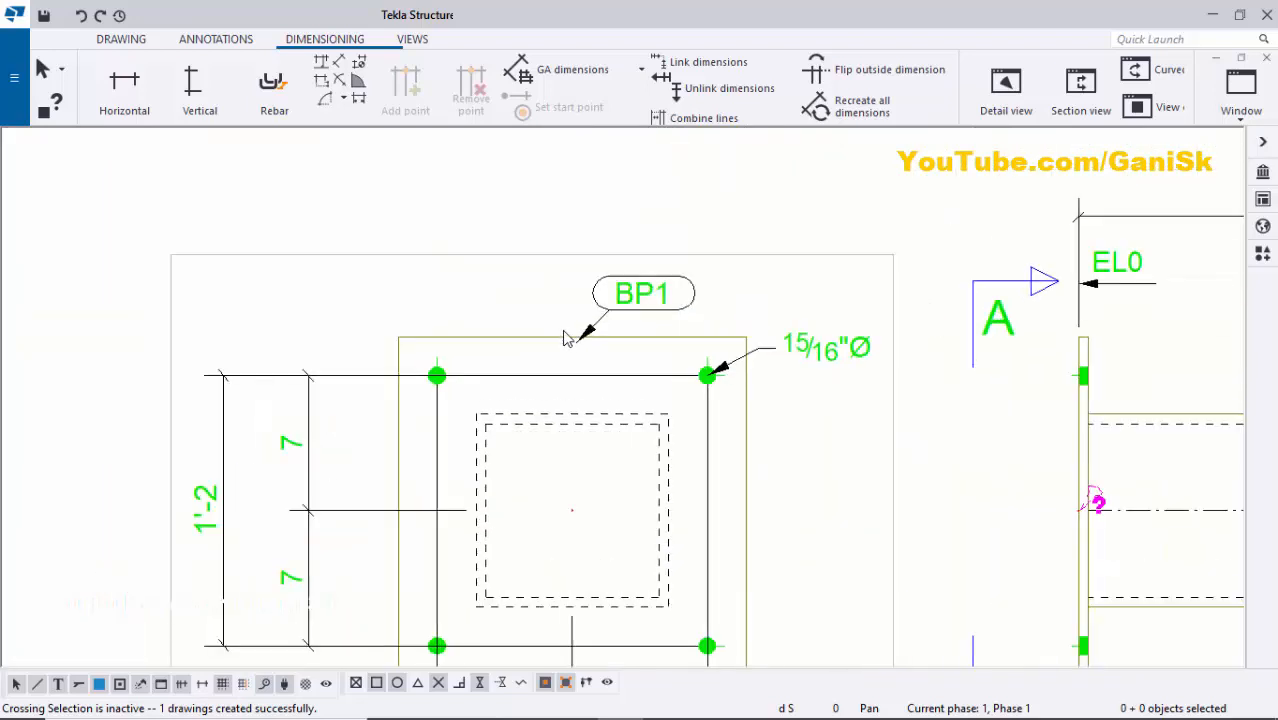
- Examine the arrangement of the dimensions and marks around the base plate in section A-A
{"action": "scroll", "coordinate": [599, 254], "scroll_direction": "up", "scroll_amount": 2}
{"action": "scroll", "coordinate": [585, 400], "scroll_direction": "down", "scroll_amount": 3}
{"action": "scroll", "coordinate": [571, 457], "scroll_direction": "down", "scroll_amount": 3}
{"action": "scroll", "coordinate": [458, 262], "scroll_direction": "up", "scroll_amount": 1}
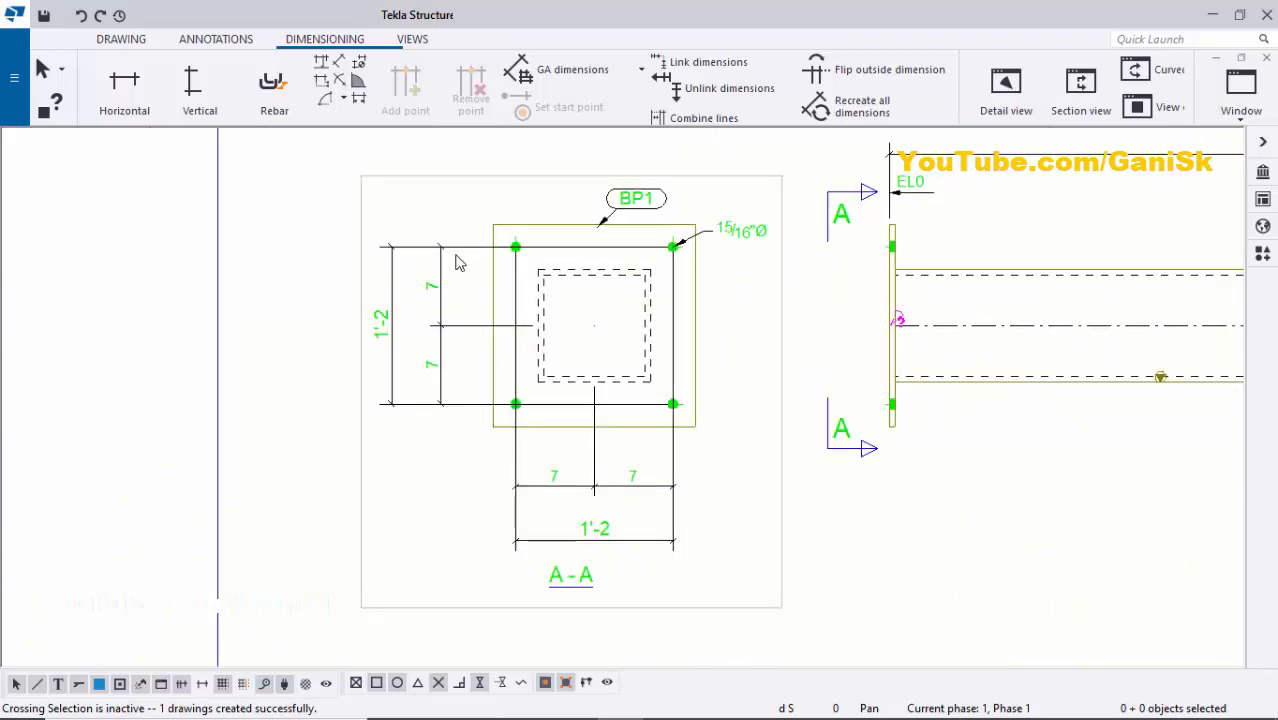
{"action": "scroll", "coordinate": [460, 250], "scroll_direction": "up", "scroll_amount": 1}
{"action": "scroll", "coordinate": [518, 318], "scroll_direction": "up", "scroll_amount": 2}
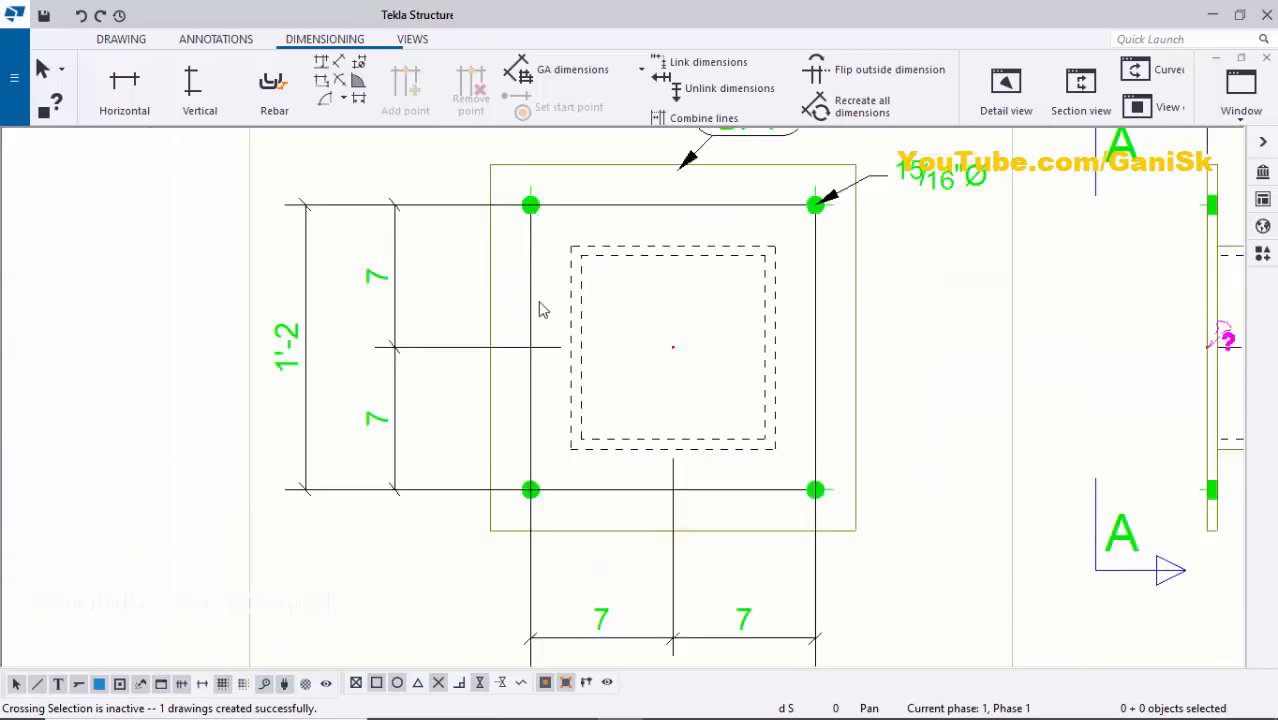
{"action": "scroll", "coordinate": [552, 350], "scroll_direction": "down", "scroll_amount": 2}
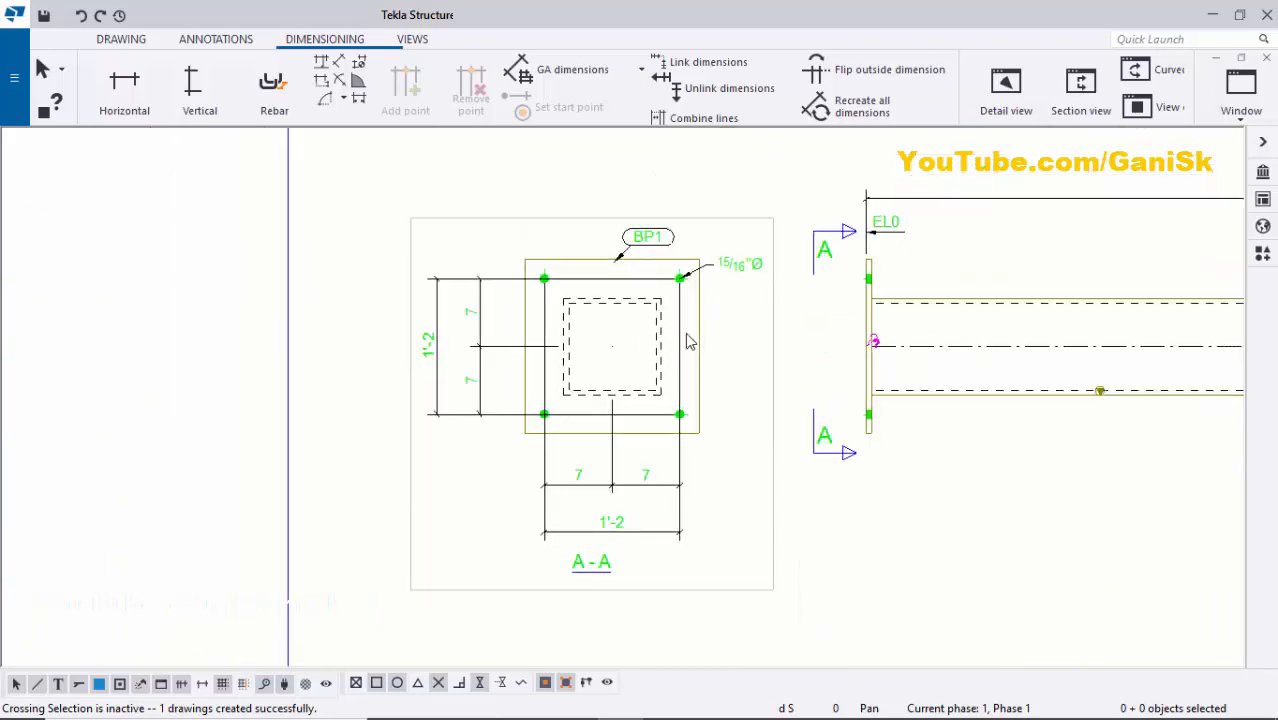
{"action": "scroll", "coordinate": [660, 332], "scroll_direction": "up", "scroll_amount": 3}
{"action": "scroll", "coordinate": [558, 394], "scroll_direction": "down", "scroll_amount": 3}
- Shift the section A-A view slightly farther away from the column's front view
{"action": "left_click", "coordinate": [739, 572]}
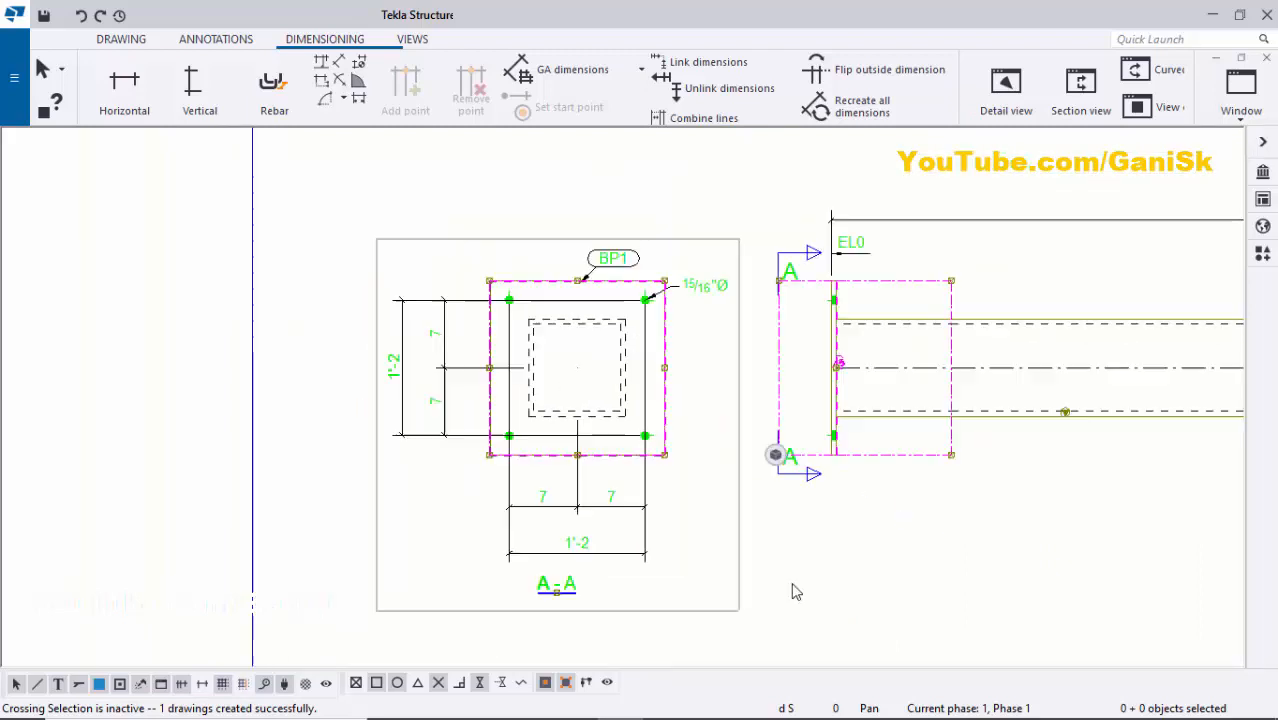
{"action": "left_click", "coordinate": [792, 592]}
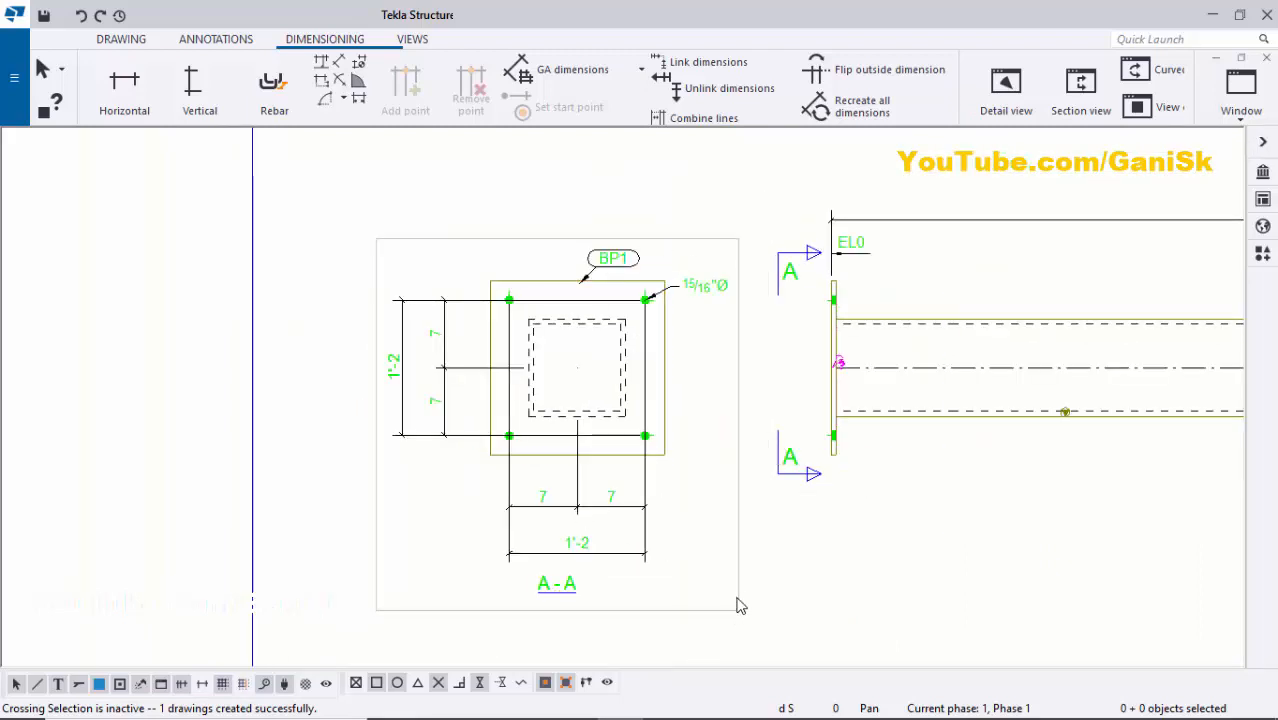
{"action": "mouse_move", "coordinate": [741, 597]}
{"action": "left_mouse_down"}
{"action": "mouse_move", "coordinate": [719, 582]}
{"action": "mouse_move", "coordinate": [728, 597]}
{"action": "left_mouse_up"}
{"action": "left_click", "coordinate": [738, 544]}
- Add a part mark to the HSS column in its front view using the applied mark properties
{"action": "scroll", "coordinate": [668, 545], "scroll_direction": "down", "scroll_amount": 1}
{"action": "middle_click_drag", "start_coordinate": [970, 472], "coordinate": [640, 478]}
{"action": "scroll", "coordinate": [553, 474], "scroll_direction": "down", "scroll_amount": 2}
{"action": "scroll", "coordinate": [750, 411], "scroll_direction": "up", "scroll_amount": 2}
{"action": "scroll", "coordinate": [933, 451], "scroll_direction": "down", "scroll_amount": 1}
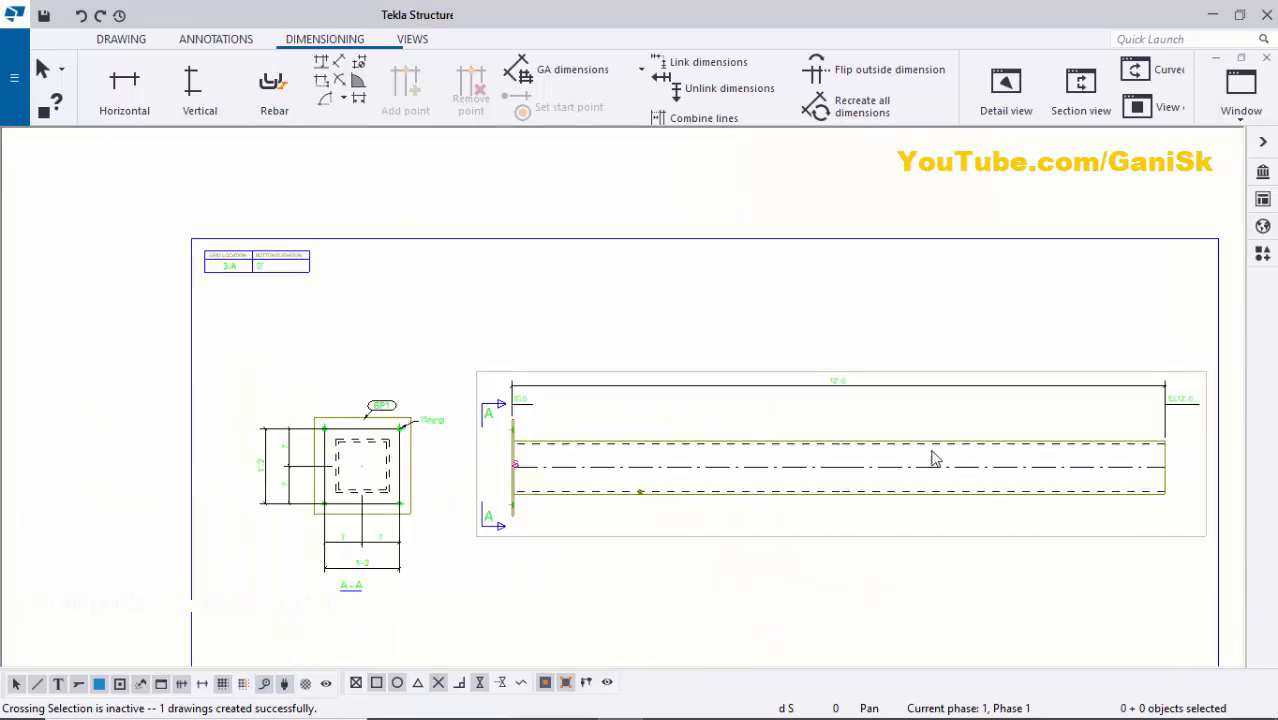
{"action": "scroll", "coordinate": [779, 442], "scroll_direction": "up", "scroll_amount": 2}
{"action": "scroll", "coordinate": [680, 440], "scroll_direction": "up", "scroll_amount": 1}
{"action": "left_click", "coordinate": [668, 436]}
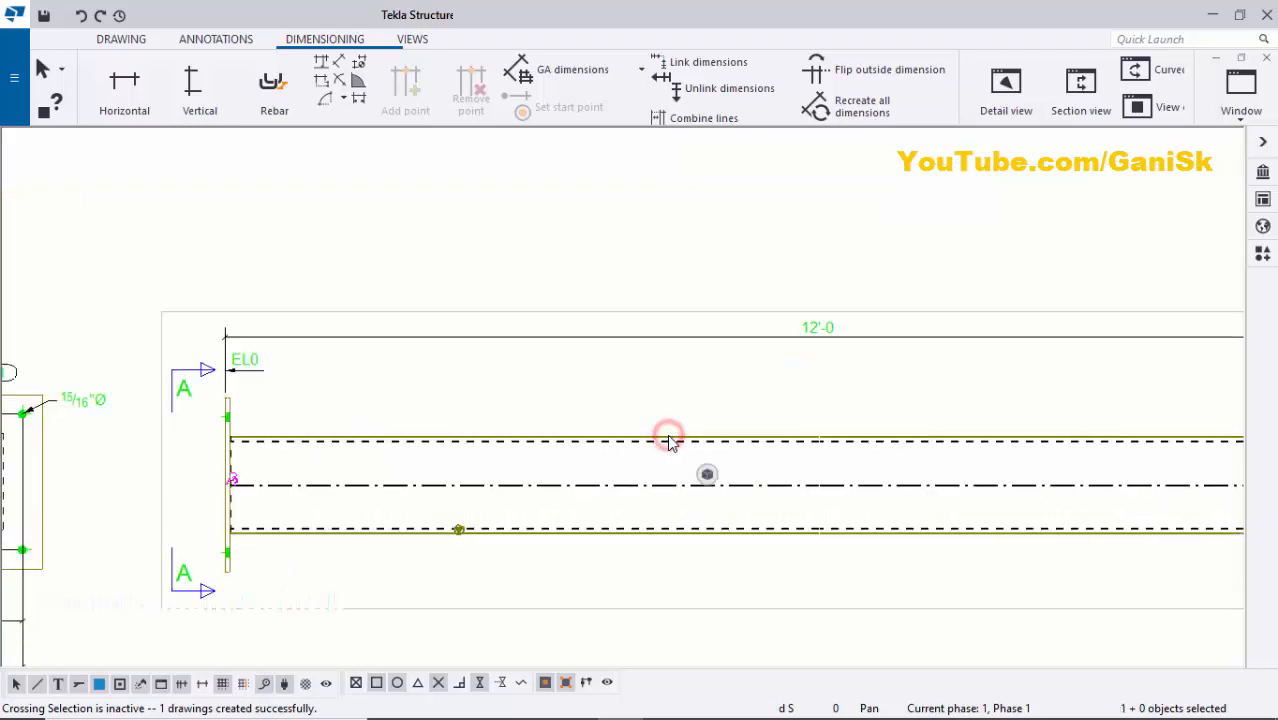
{"action": "right_click", "coordinate": [668, 437]}
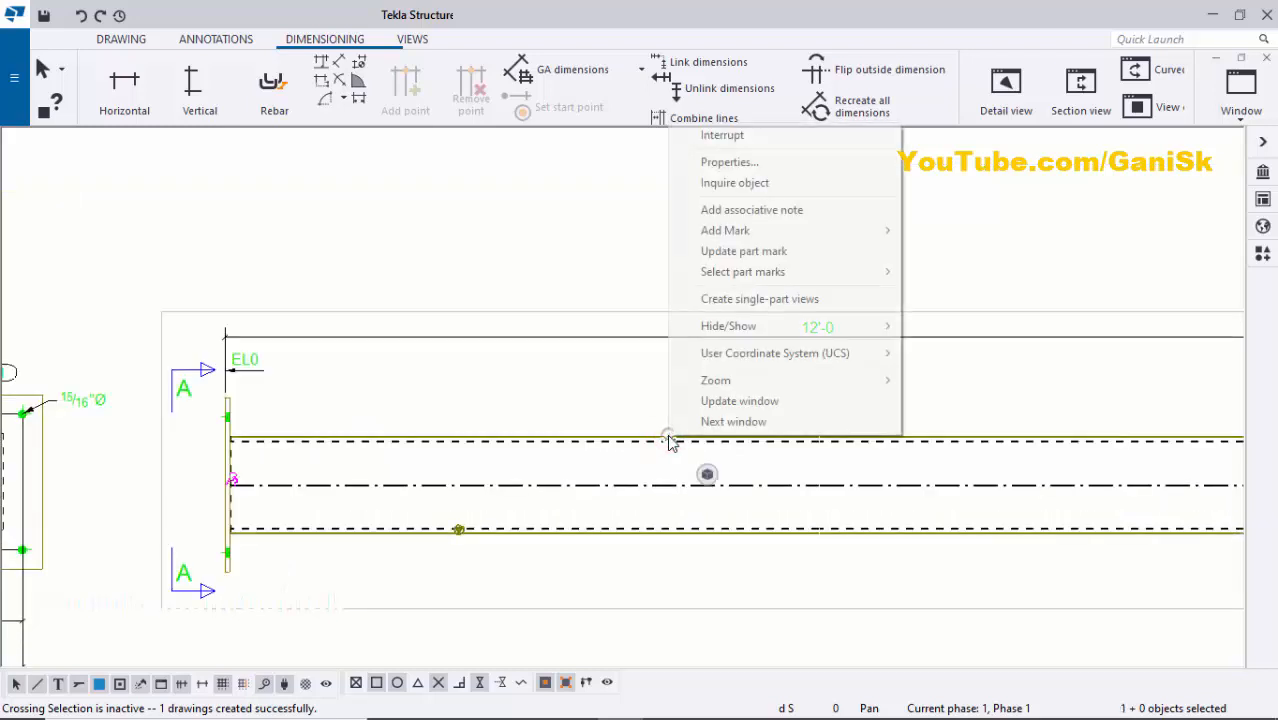
{"action": "left_click", "coordinate": [842, 230]}
{"action": "left_click", "coordinate": [955, 251]}
{"action": "scroll", "coordinate": [613, 280], "scroll_direction": "up", "scroll_amount": 1}
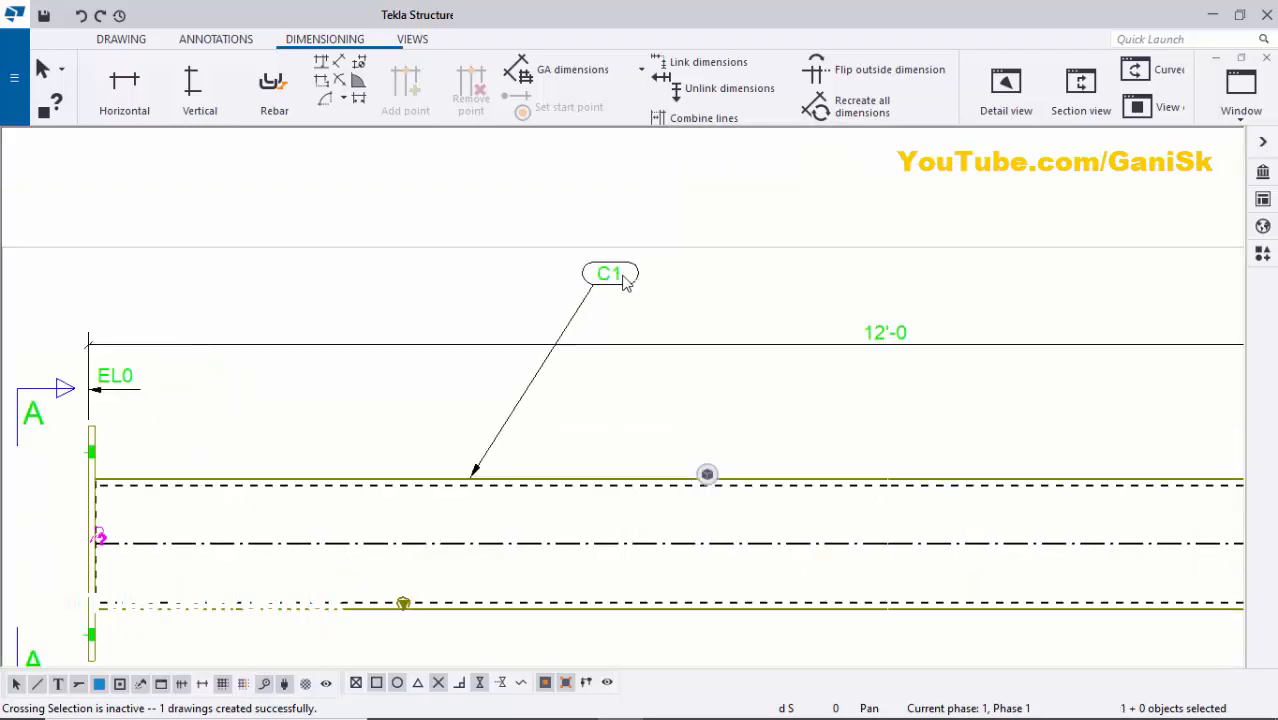
- Move the C1 part mark just above the column's upper edge with a short leader, and check the mark's content elements
{"action": "left_click_drag", "start_coordinate": [613, 272], "coordinate": [507, 459]}
{"action": "scroll", "coordinate": [533, 487], "scroll_direction": "down", "scroll_amount": 1}
{"action": "scroll", "coordinate": [511, 480], "scroll_direction": "up", "scroll_amount": 1}
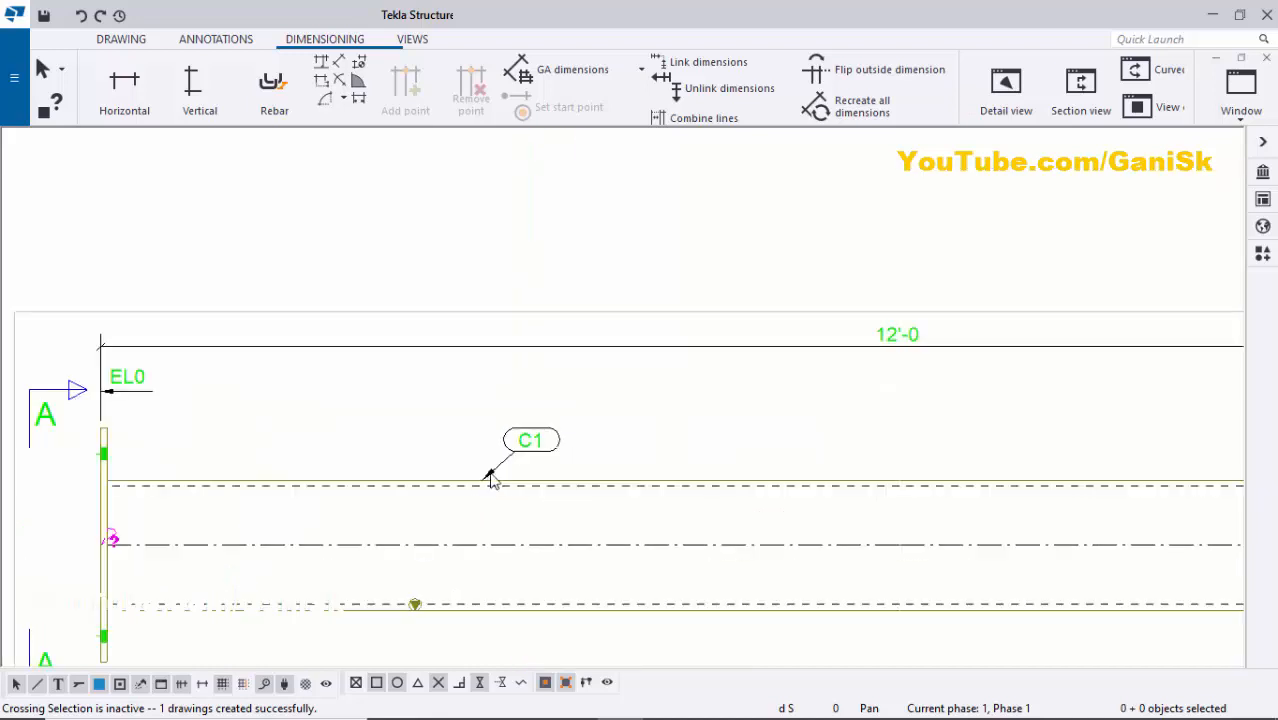
{"action": "double_click", "coordinate": [531, 440]}
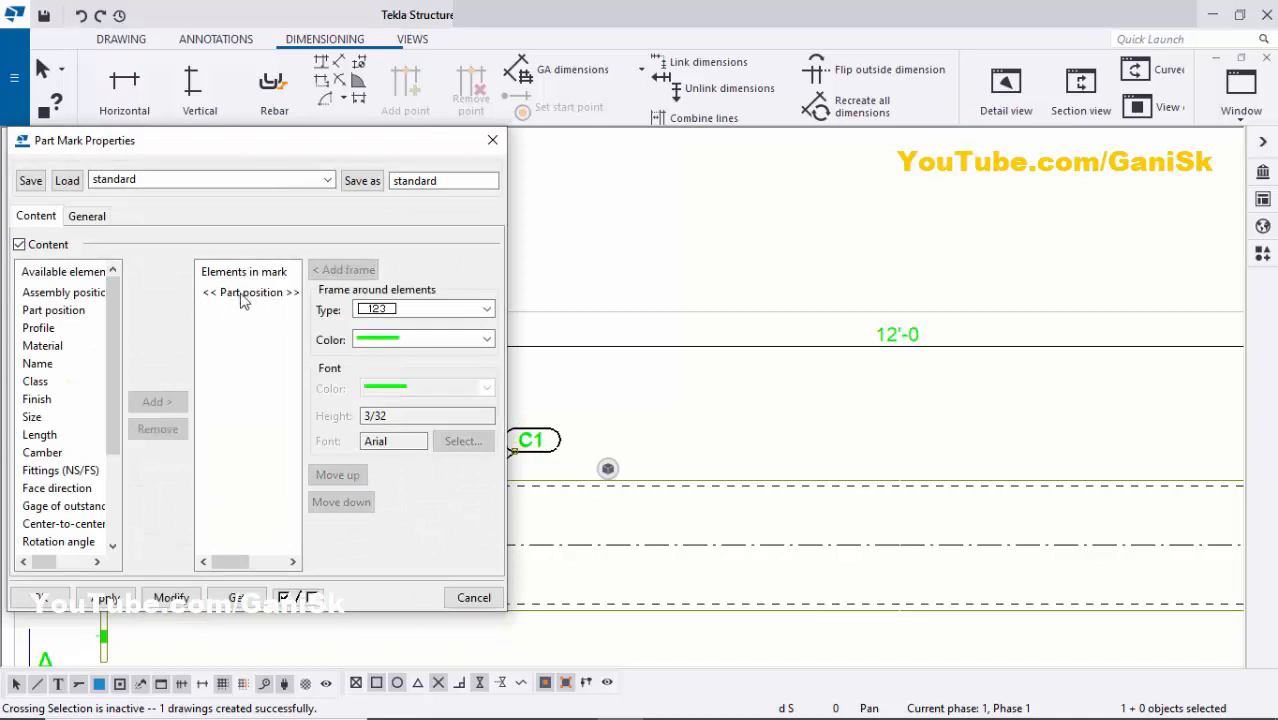
{"action": "left_click", "coordinate": [492, 143]}
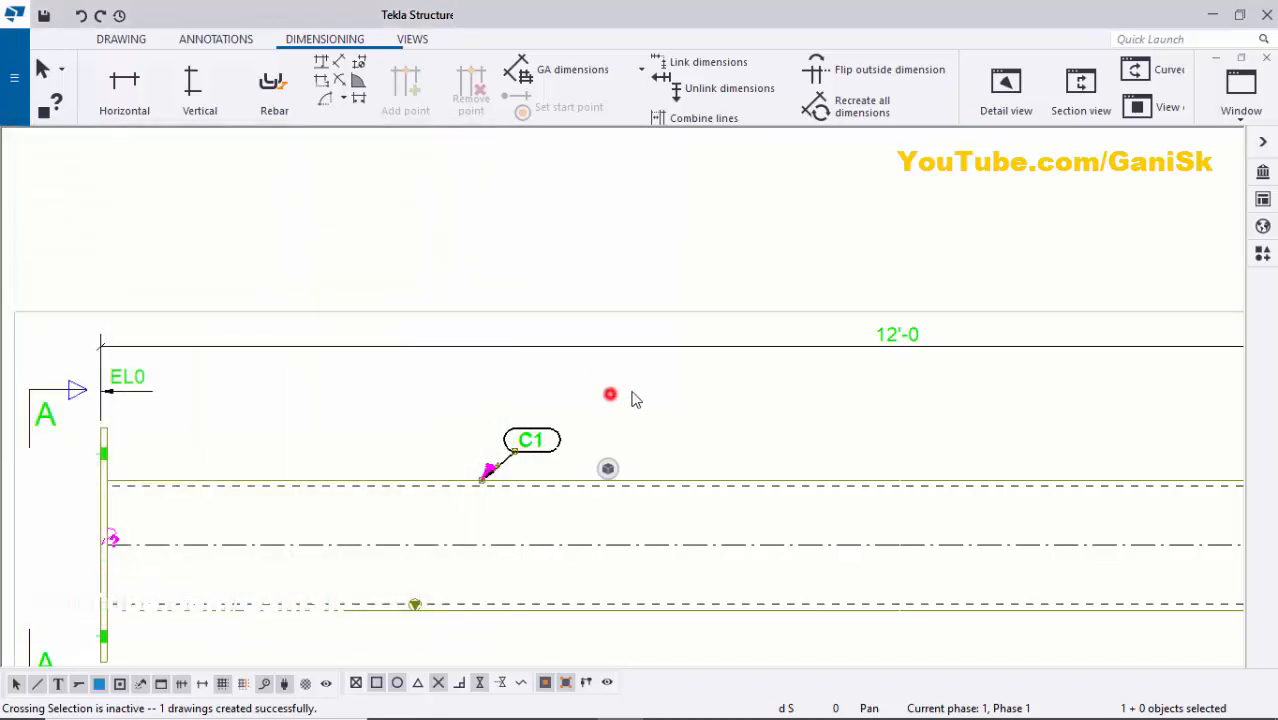
- Add a part mark to the base plate in the column's front view using the applied mark properties
{"action": "scroll", "coordinate": [608, 394], "scroll_direction": "down", "scroll_amount": 2}
{"action": "scroll", "coordinate": [400, 424], "scroll_direction": "up", "scroll_amount": 3}
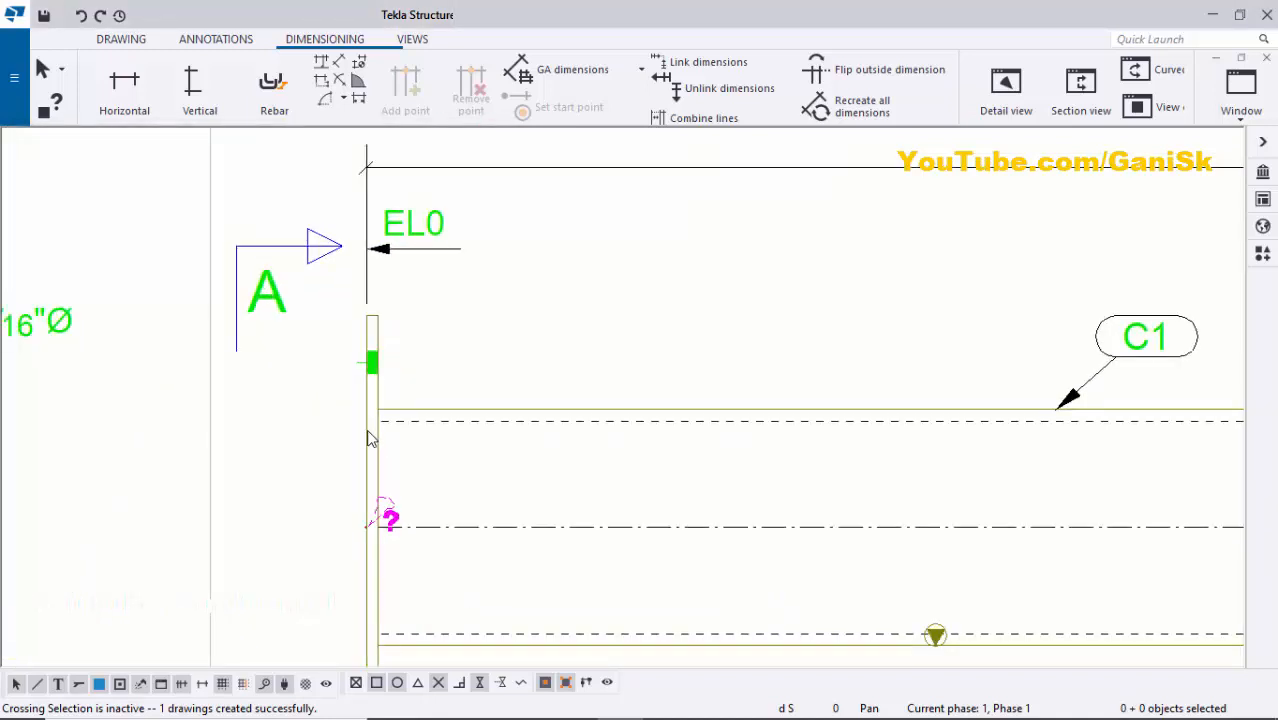
{"action": "right_click", "coordinate": [365, 432]}
{"action": "left_click", "coordinate": [491, 226]}
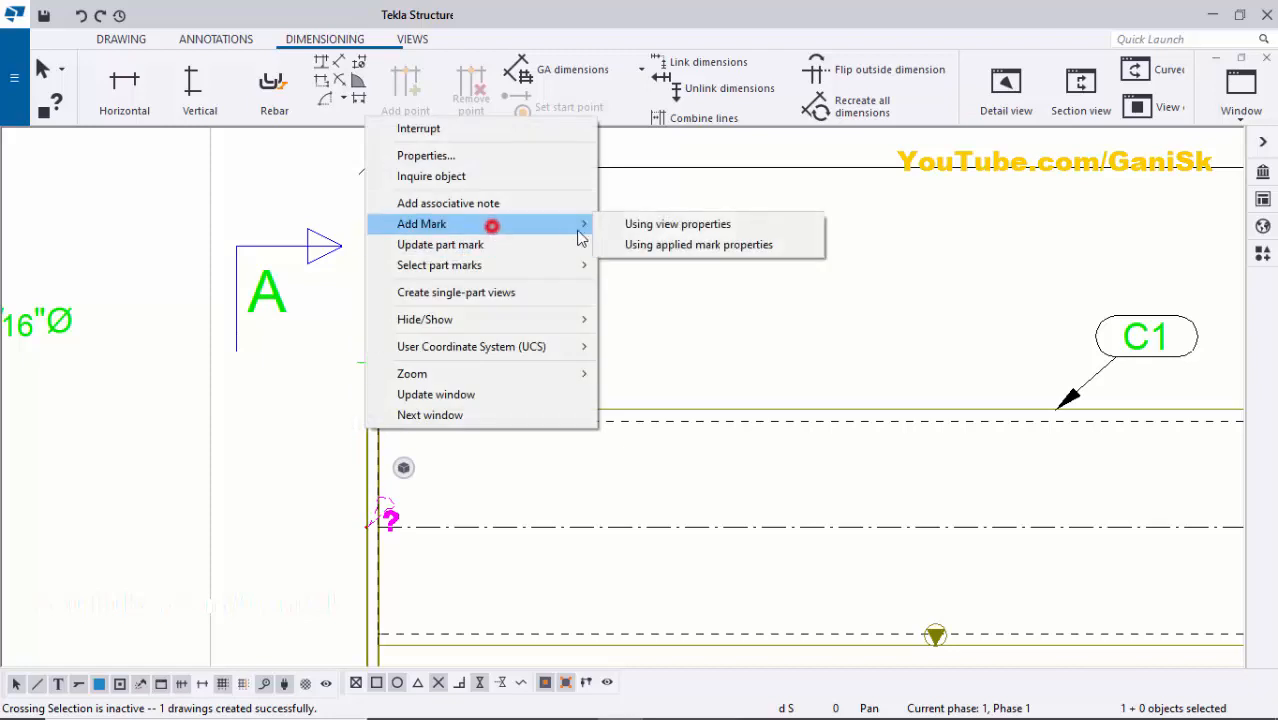
{"action": "left_click", "coordinate": [625, 250]}
{"action": "scroll", "coordinate": [508, 346], "scroll_direction": "down", "scroll_amount": 3}
{"action": "scroll", "coordinate": [240, 480], "scroll_direction": "up", "scroll_amount": 2}
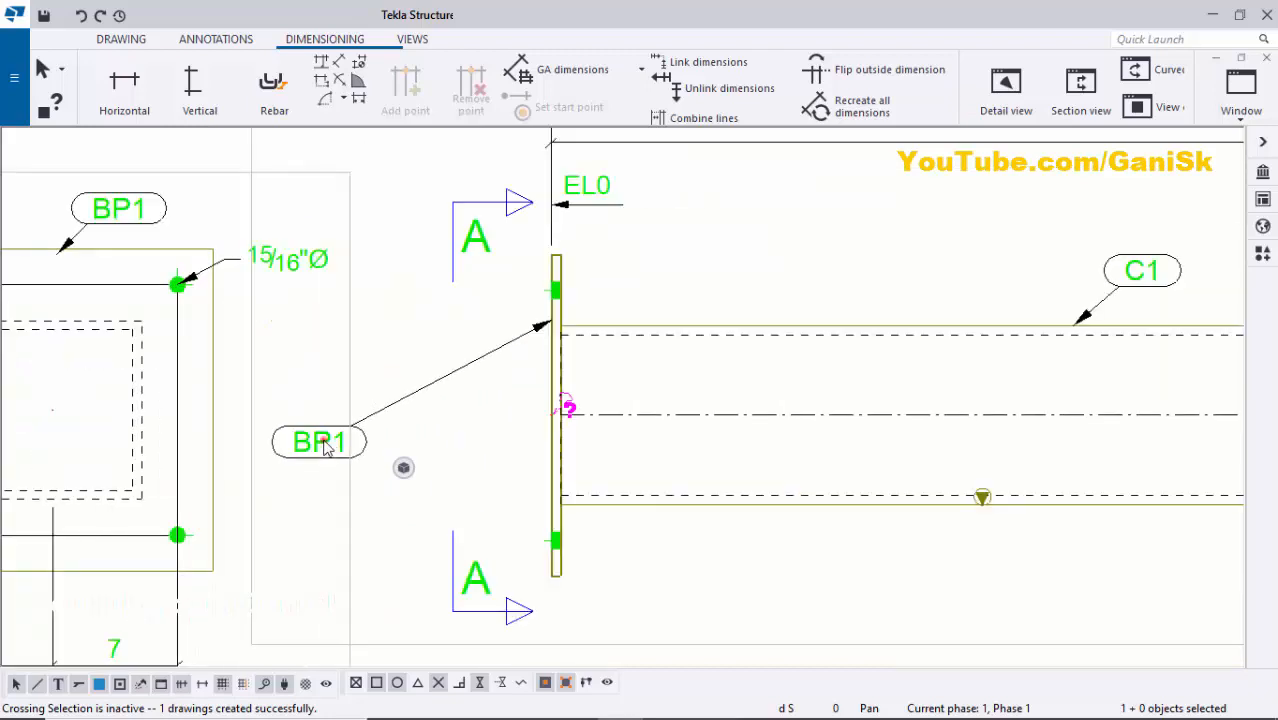
- Move the front view's BP1 mark close to the base plate, between the two section A symbols
{"action": "left_click", "coordinate": [322, 441]}
{"action": "left_click_drag", "start_coordinate": [302, 448], "coordinate": [472, 367]}
{"action": "left_click", "coordinate": [696, 262]}
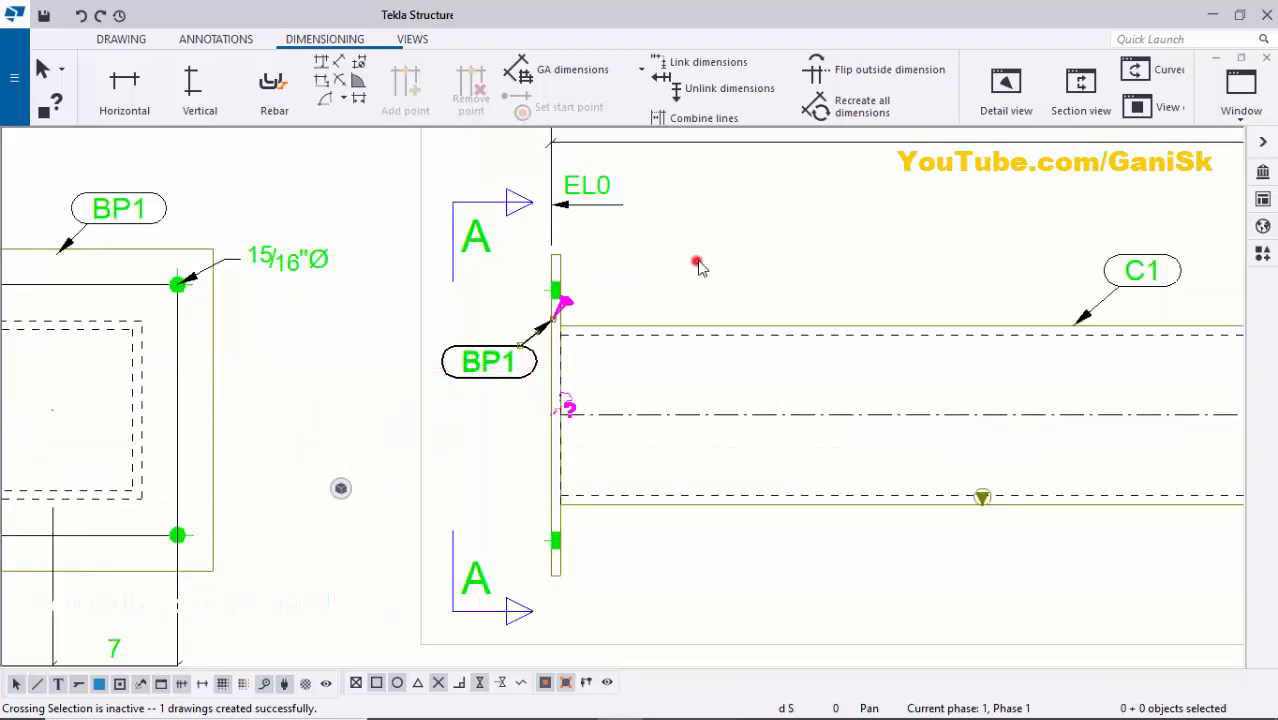
- Rotate the column's front view by 90 degrees
{"action": "scroll", "coordinate": [685, 287], "scroll_direction": "down", "scroll_amount": 3}
{"action": "scroll", "coordinate": [677, 308], "scroll_direction": "down", "scroll_amount": 4}
{"action": "scroll", "coordinate": [685, 409], "scroll_direction": "up", "scroll_amount": 2}
{"action": "scroll", "coordinate": [555, 410], "scroll_direction": "down", "scroll_amount": 3}
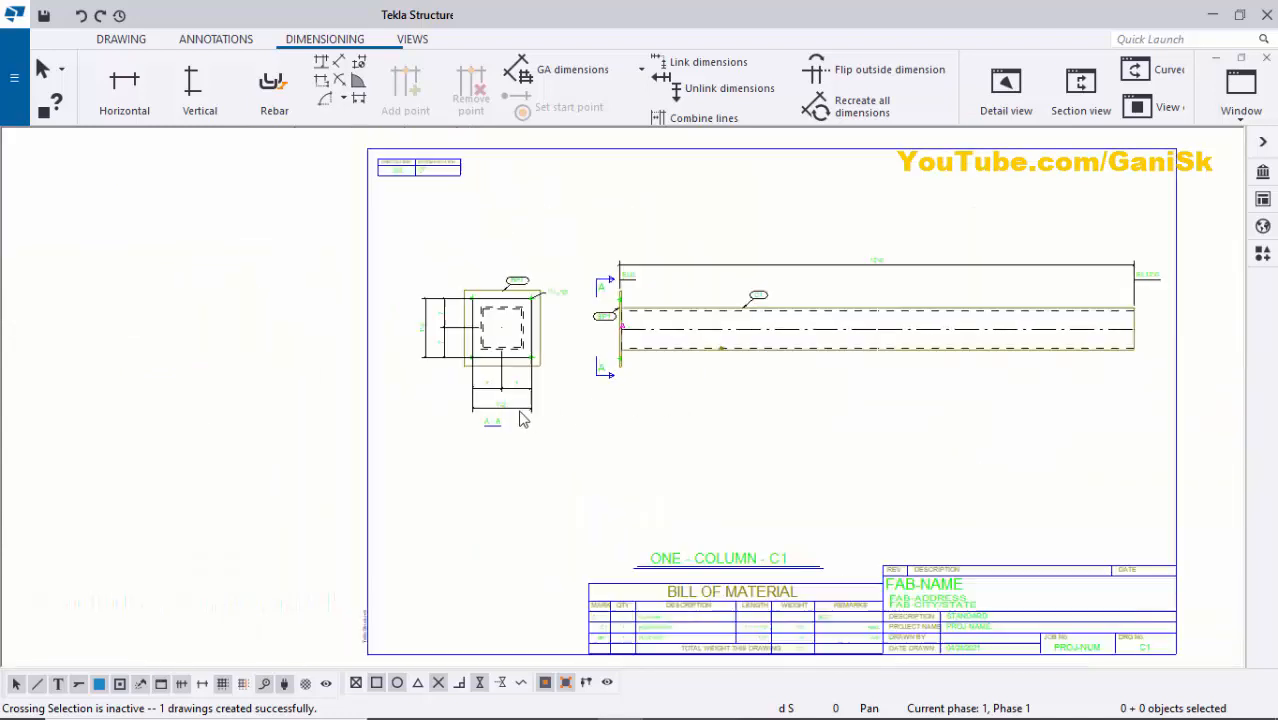
{"action": "scroll", "coordinate": [975, 334], "scroll_direction": "up", "scroll_amount": 1}
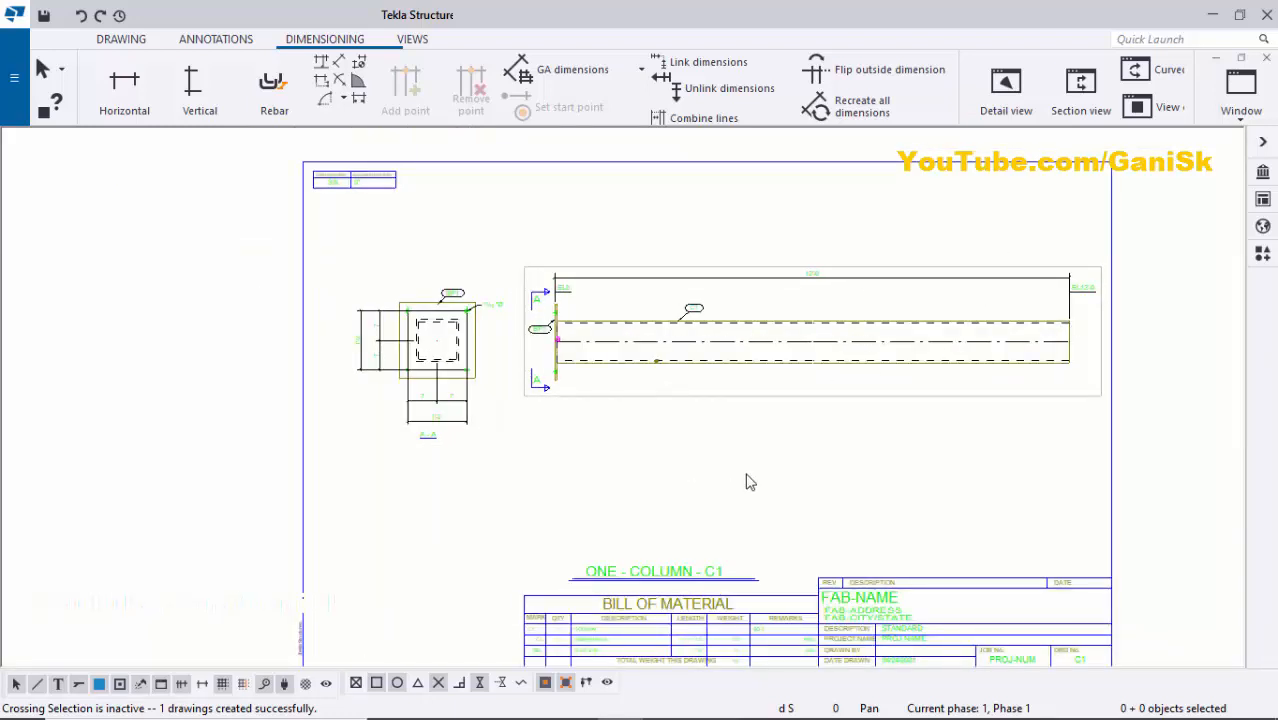
{"action": "left_click", "coordinate": [732, 400]}
{"action": "right_click", "coordinate": [735, 405]}
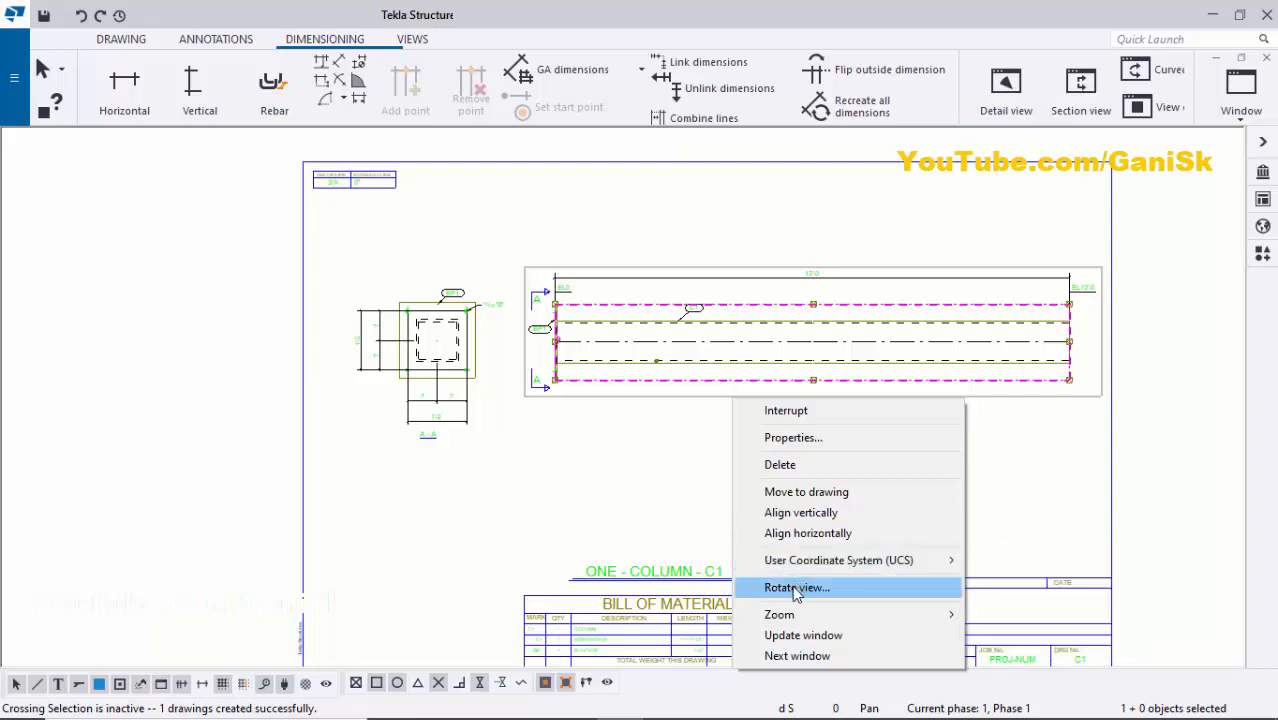
{"action": "left_click", "coordinate": [797, 588]}
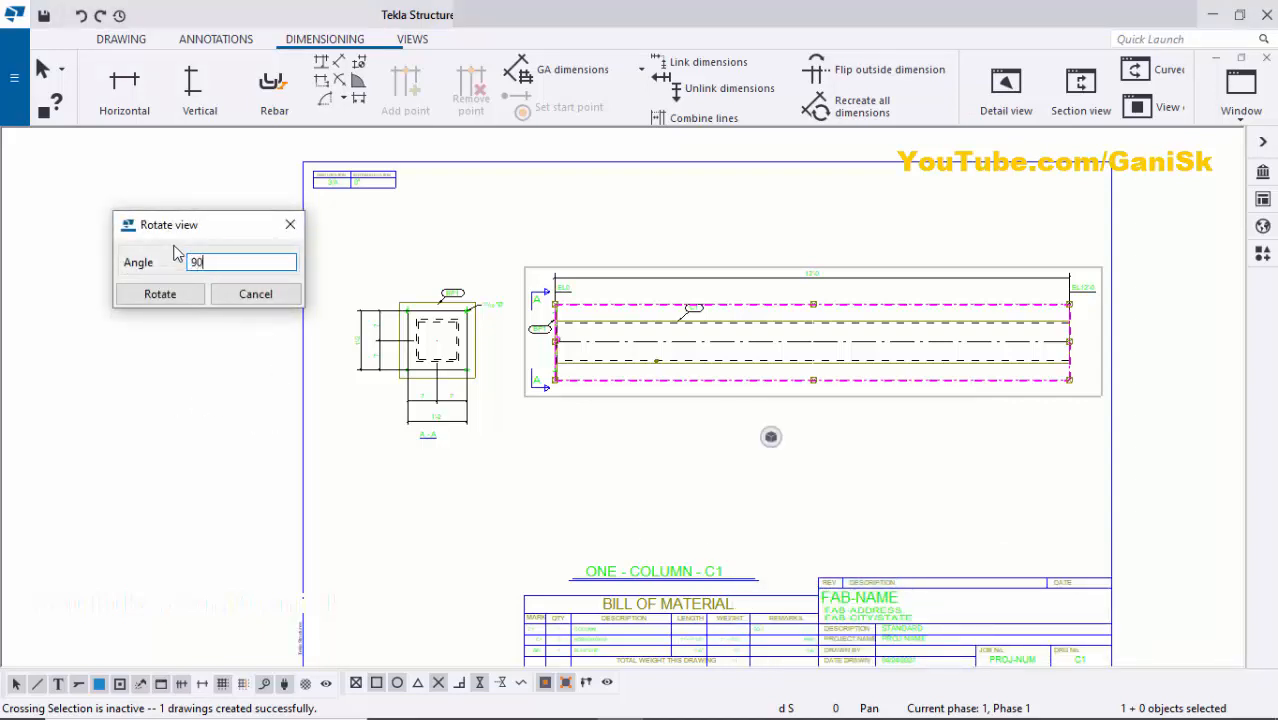
{"action": "type", "text": "90"}
{"action": "left_click", "coordinate": [160, 294]}
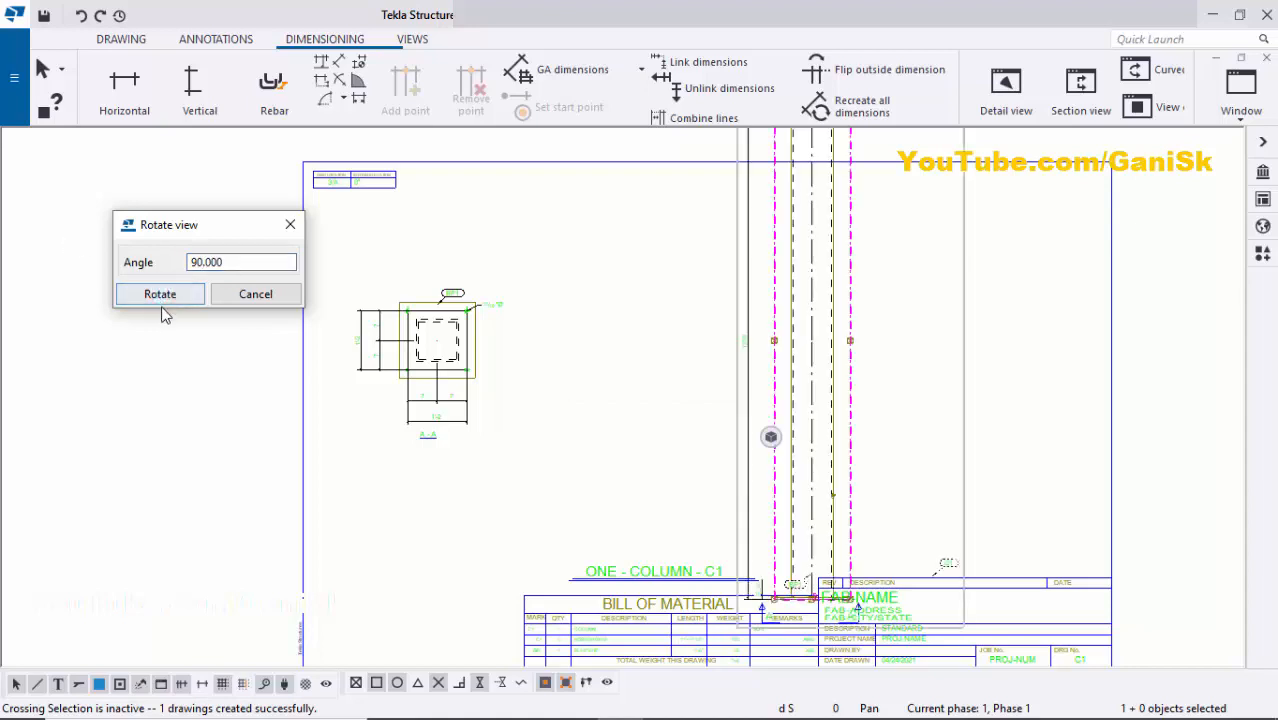
{"action": "left_click", "coordinate": [290, 226]}
{"action": "scroll", "coordinate": [693, 302], "scroll_direction": "down", "scroll_amount": 4}
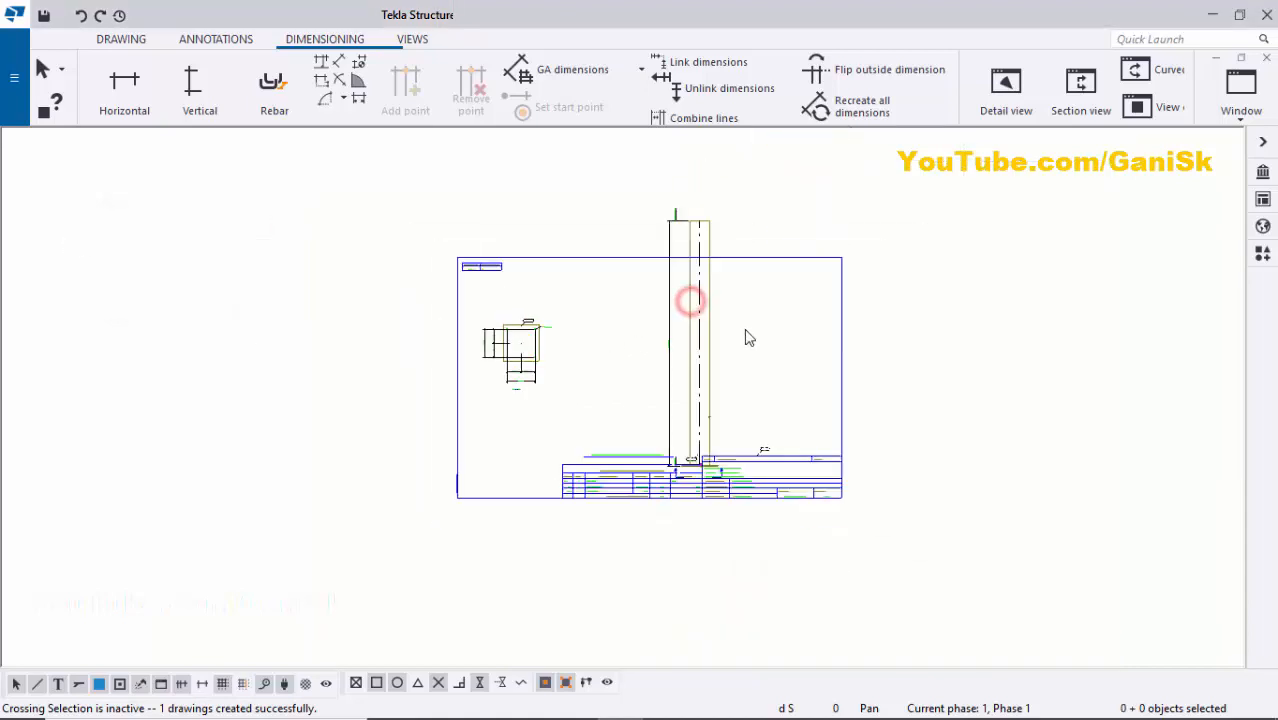
- Move the upright column view to the left part of the sheet and place the section A-A view to its right
{"action": "scroll", "coordinate": [748, 337], "scroll_direction": "up", "scroll_amount": 2}
{"action": "left_click", "coordinate": [776, 342]}
{"action": "mouse_move", "coordinate": [776, 342]}
{"action": "left_mouse_down"}
{"action": "mouse_move", "coordinate": [665, 340]}
{"action": "mouse_move", "coordinate": [490, 375]}
{"action": "mouse_move", "coordinate": [266, 392]}
{"action": "mouse_move", "coordinate": [530, 360]}
{"action": "left_mouse_up"}
{"action": "scroll", "coordinate": [622, 362], "scroll_direction": "up", "scroll_amount": 1}
{"action": "left_click", "coordinate": [622, 362]}
{"action": "scroll", "coordinate": [489, 397], "scroll_direction": "up", "scroll_amount": 3}
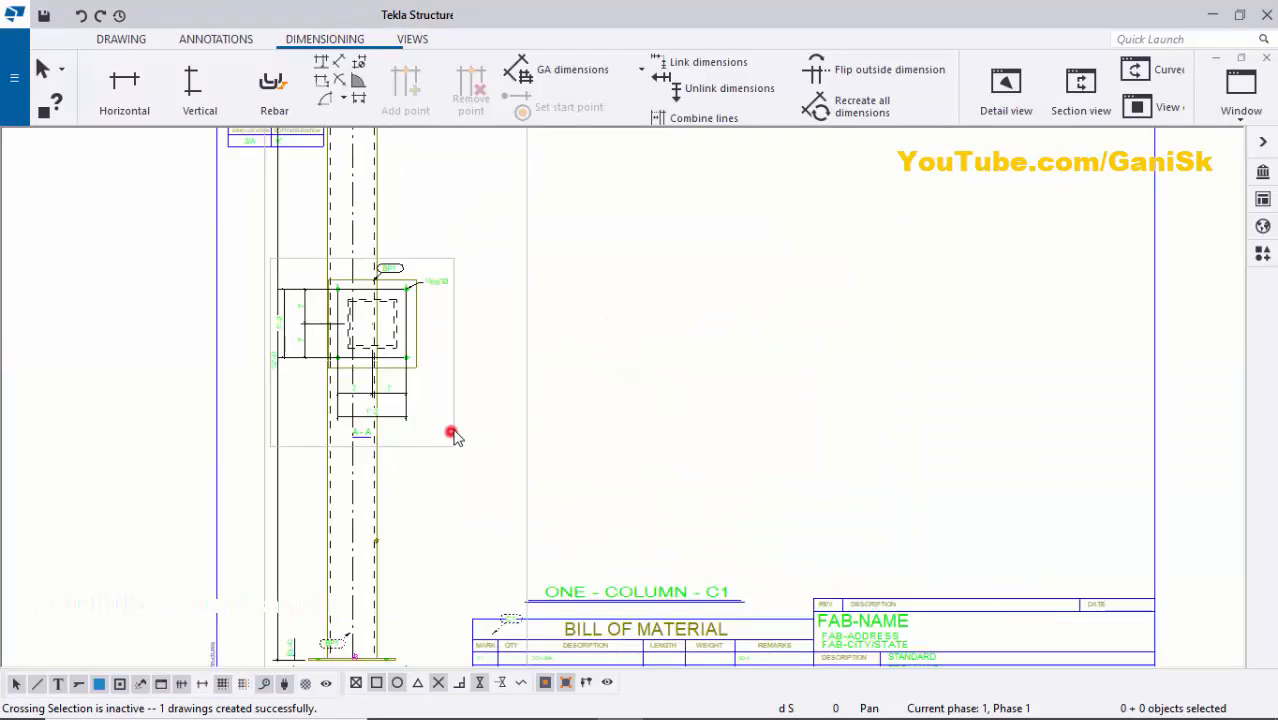
{"action": "mouse_move", "coordinate": [451, 432]}
{"action": "left_mouse_down"}
{"action": "mouse_move", "coordinate": [556, 402]}
{"action": "mouse_move", "coordinate": [742, 392]}
{"action": "left_mouse_up"}
{"action": "left_click", "coordinate": [653, 458]}
{"action": "scroll", "coordinate": [549, 495], "scroll_direction": "down", "scroll_amount": 2}
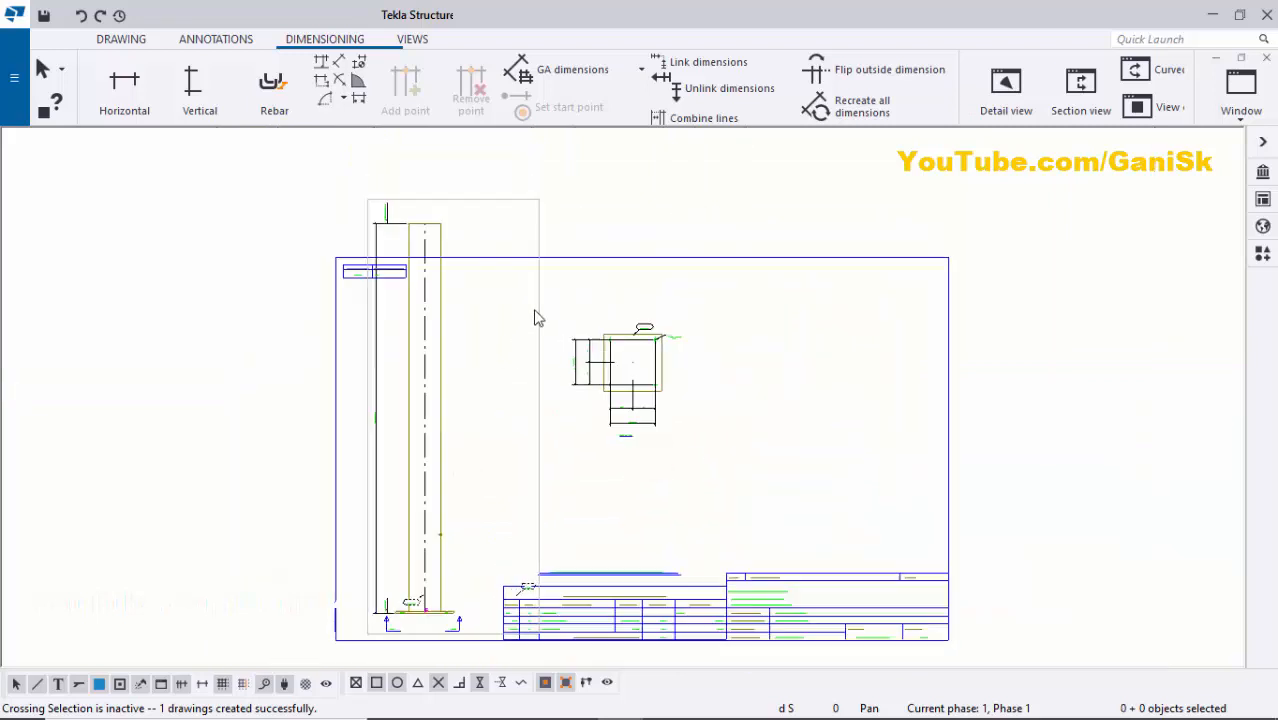
- Set the column front view's scale to 1/15 and shift the view down inside the sheet border
{"action": "left_click", "coordinate": [539, 419]}
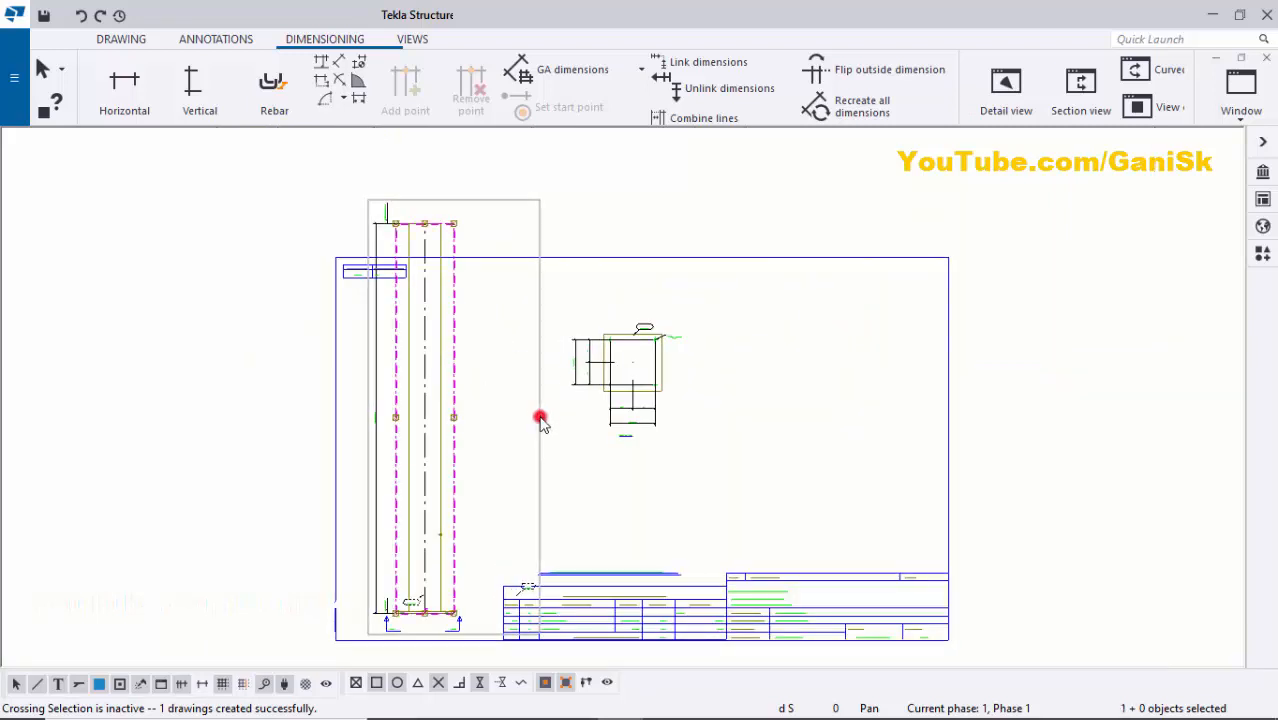
{"action": "double_click", "coordinate": [540, 417]}
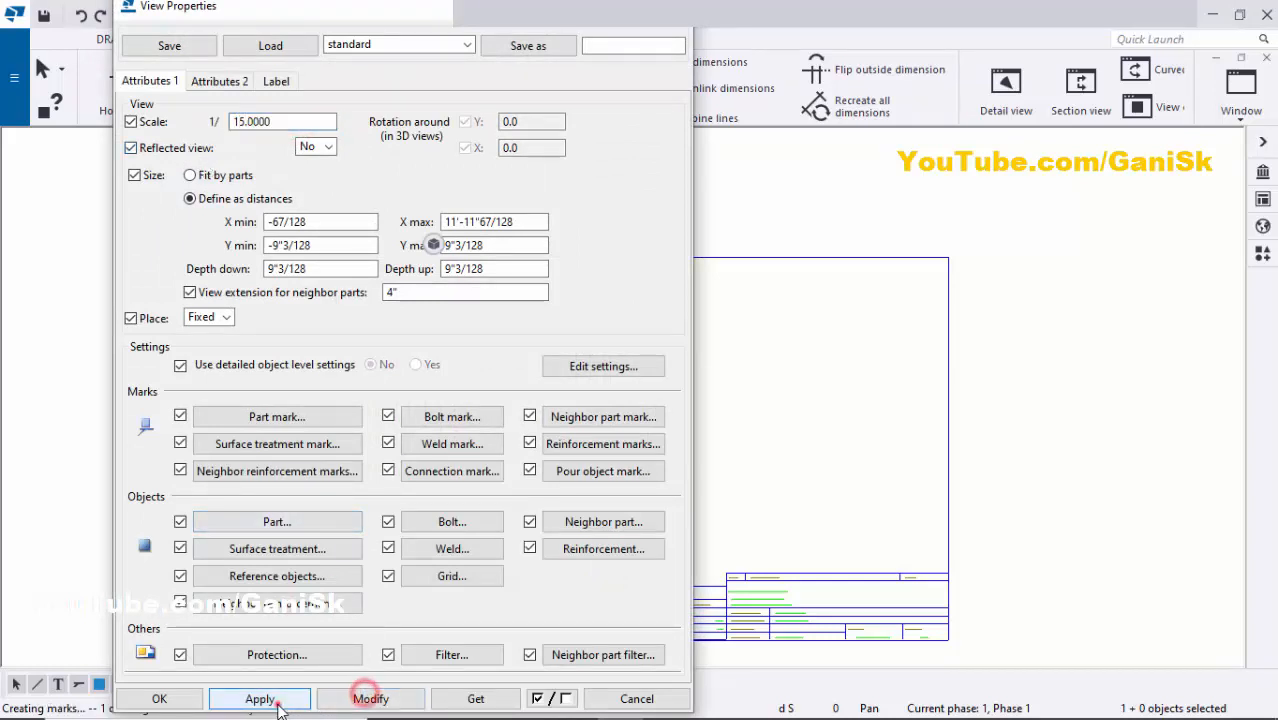
{"action": "left_click", "coordinate": [177, 704]}
{"action": "left_click", "coordinate": [656, 512]}
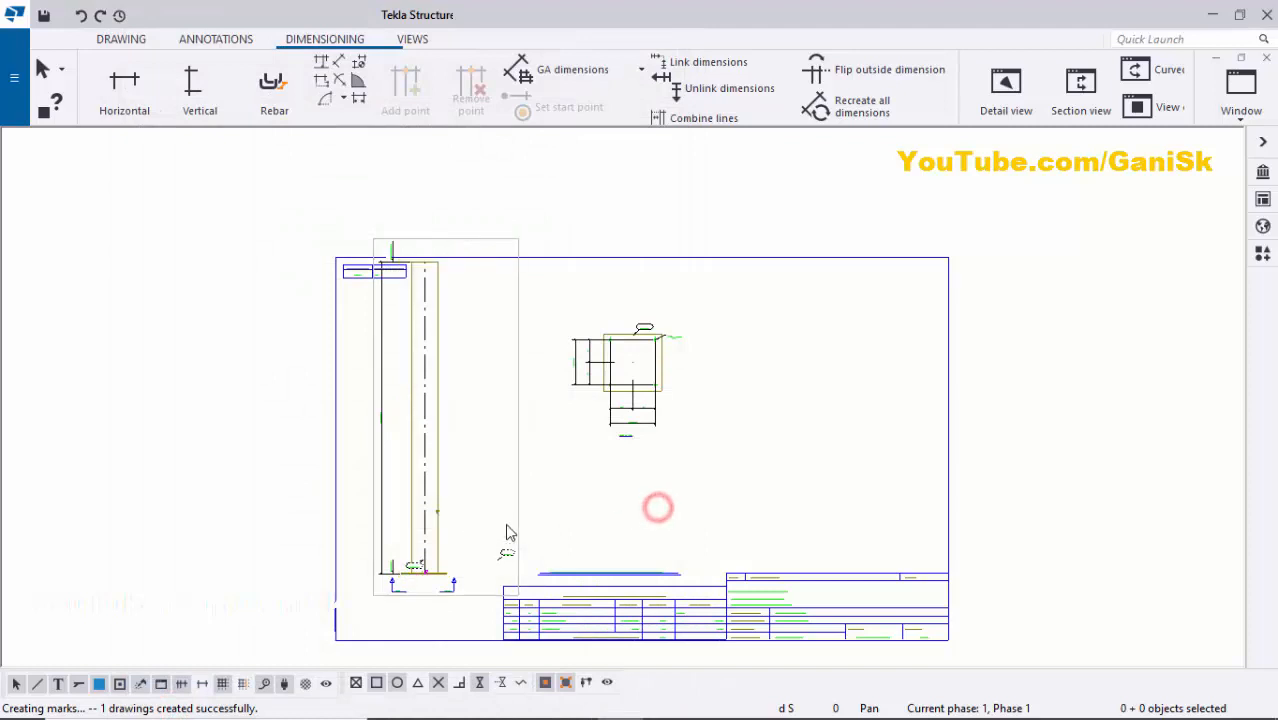
{"action": "left_click", "coordinate": [561, 512]}
- Move the BP1 mark below the base plate, between the section A symbols of the upright column view
{"action": "scroll", "coordinate": [395, 630], "scroll_direction": "up", "scroll_amount": 2}
{"action": "scroll", "coordinate": [395, 630], "scroll_direction": "up", "scroll_amount": 3}
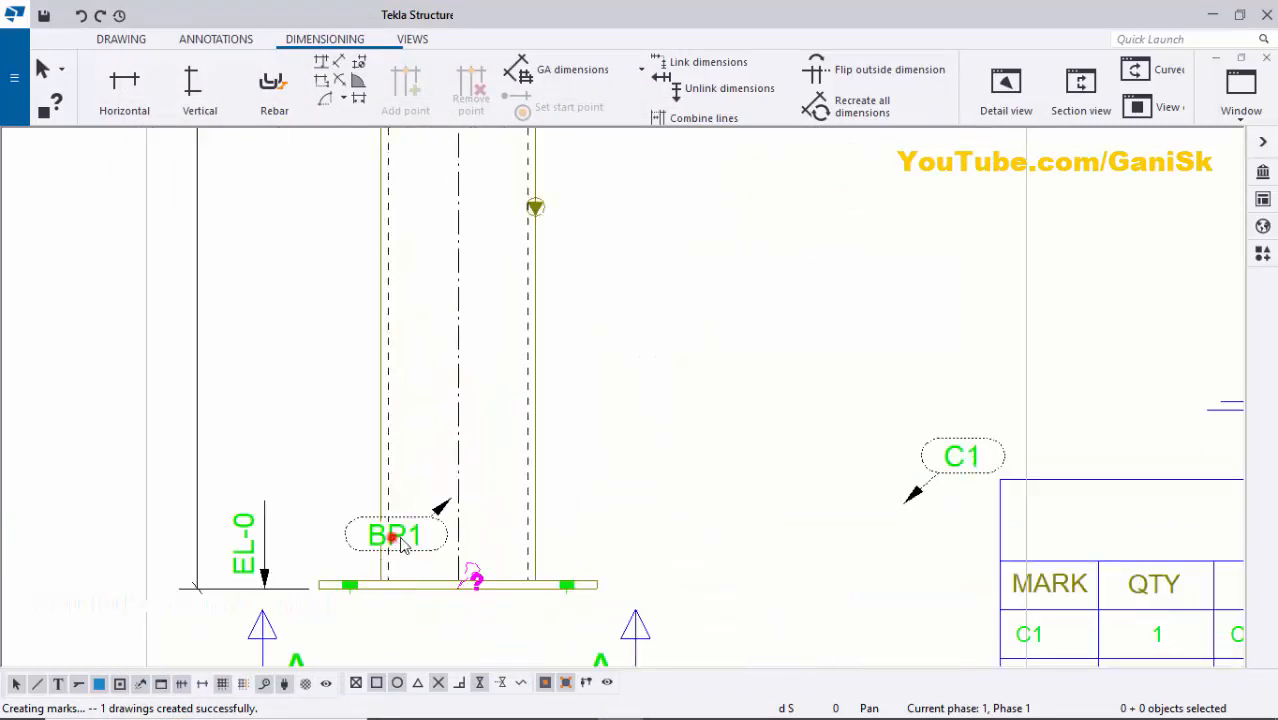
{"action": "left_click_drag", "start_coordinate": [387, 511], "coordinate": [487, 627]}
{"action": "left_click", "coordinate": [722, 416]}
- Move the EL12'-0" elevation dimension at the column's top closer to the column
{"action": "scroll", "coordinate": [622, 419], "scroll_direction": "down", "scroll_amount": 3}
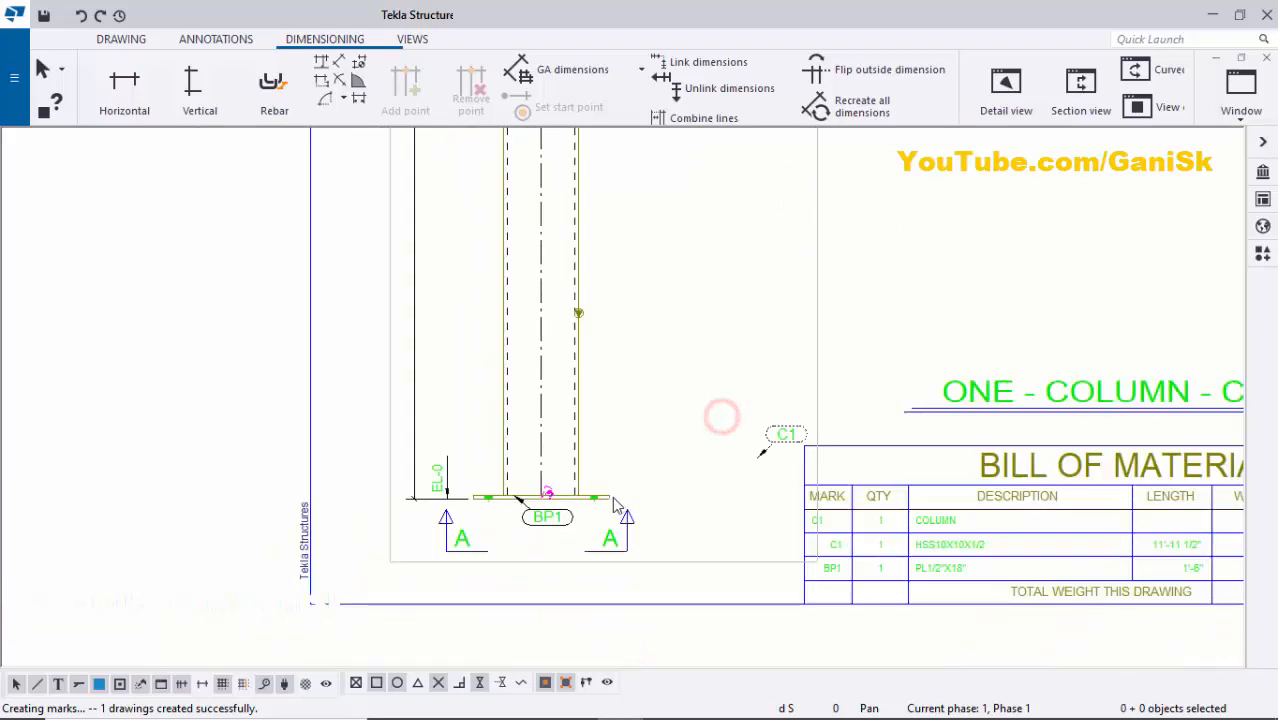
{"action": "scroll", "coordinate": [480, 540], "scroll_direction": "down", "scroll_amount": 5}
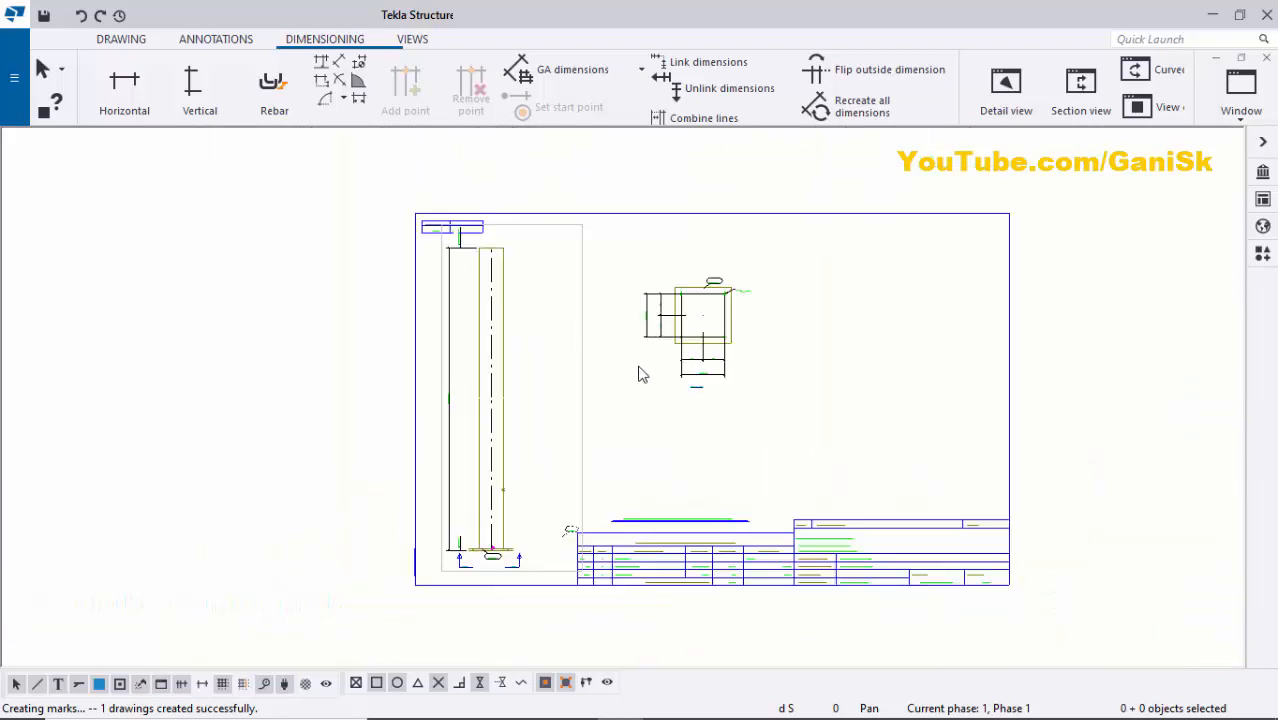
{"action": "left_click", "coordinate": [635, 388]}
{"action": "scroll", "coordinate": [458, 240], "scroll_direction": "up", "scroll_amount": 5}
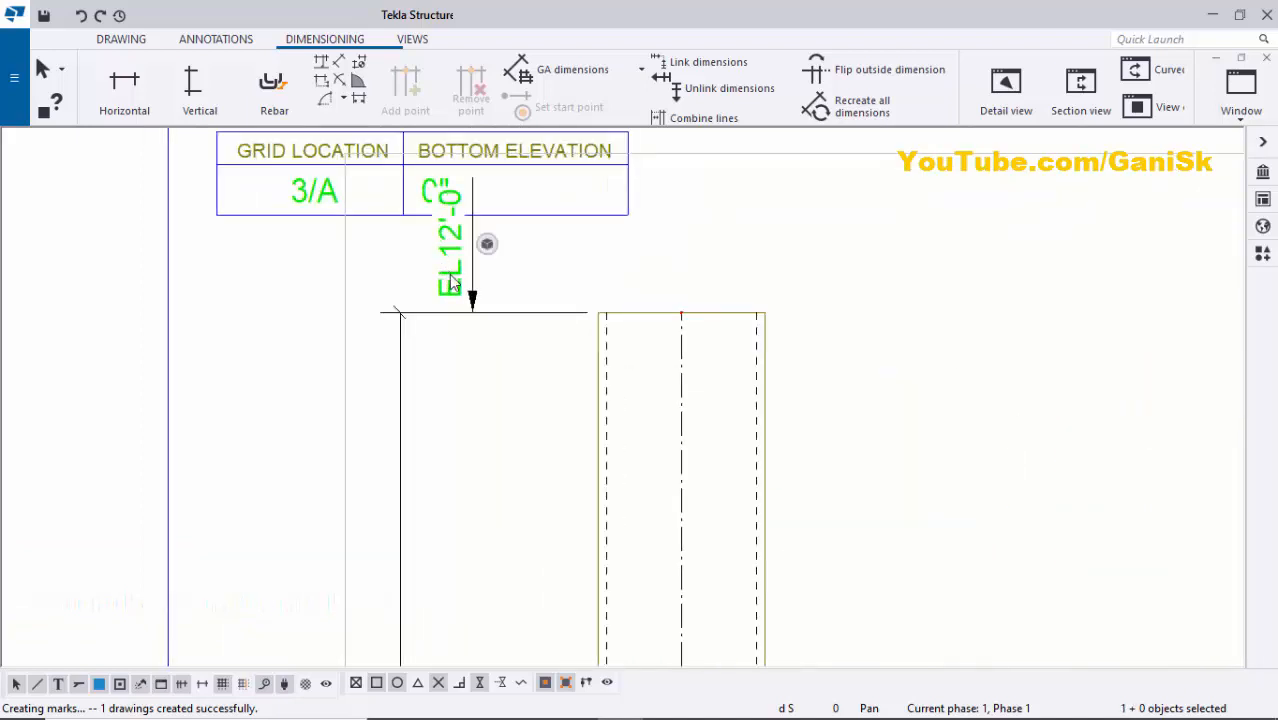
{"action": "left_click", "coordinate": [454, 275]}
{"action": "left_click_drag", "start_coordinate": [454, 277], "coordinate": [482, 279]}
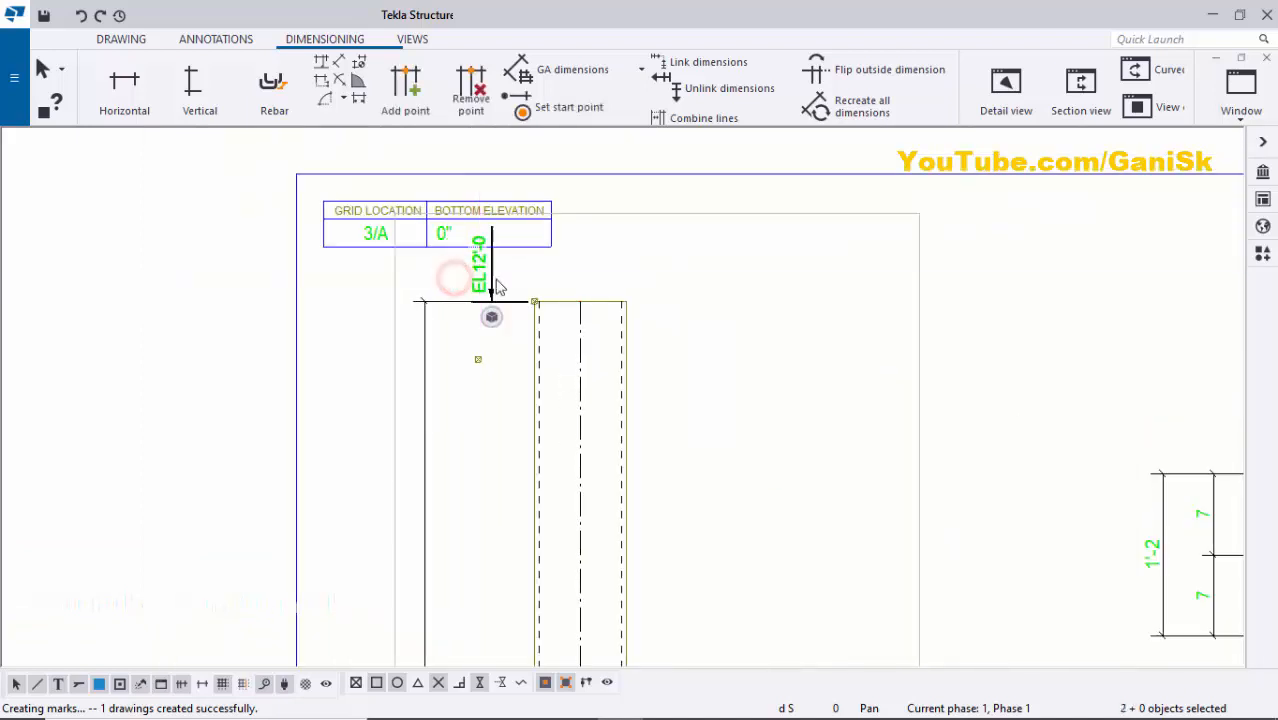
{"action": "left_click", "coordinate": [629, 272]}
{"action": "scroll", "coordinate": [665, 394], "scroll_direction": "down", "scroll_amount": 5}
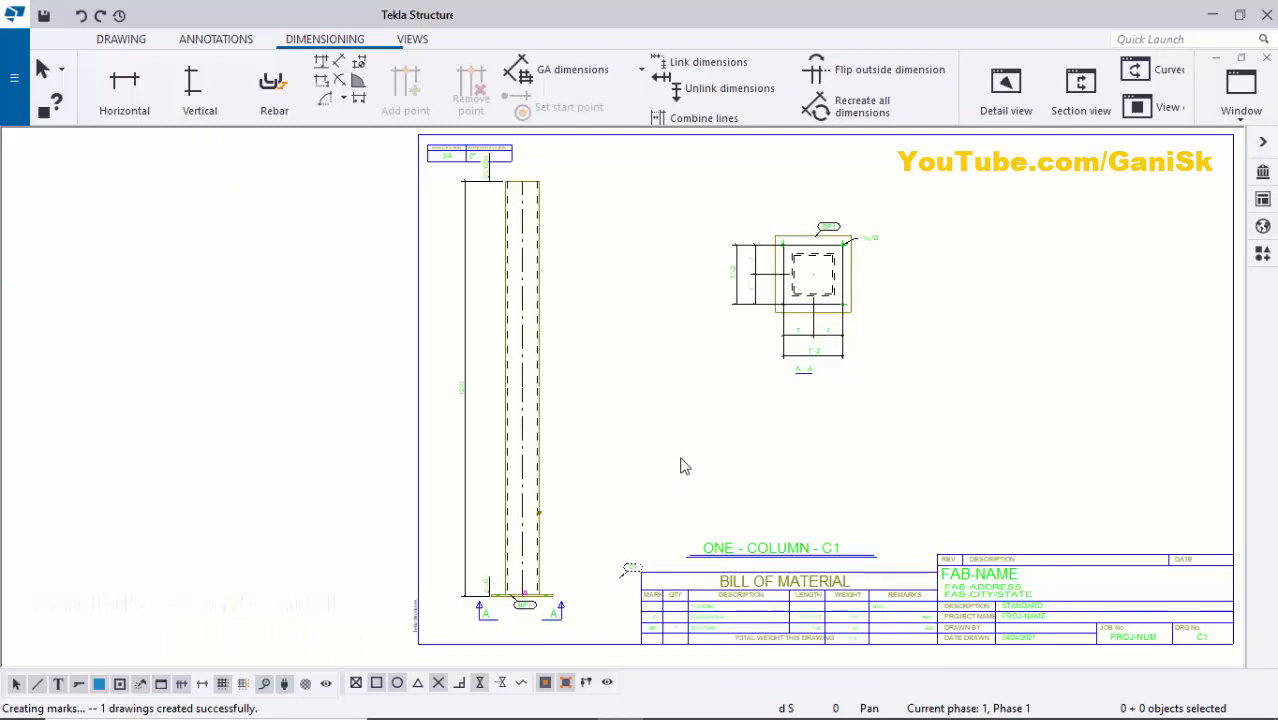
- Move the section A-A view closer to the column, above the drawing title
{"action": "left_click", "coordinate": [816, 380]}
{"action": "left_click_drag", "start_coordinate": [856, 381], "coordinate": [732, 482]}
{"action": "left_click", "coordinate": [850, 434]}
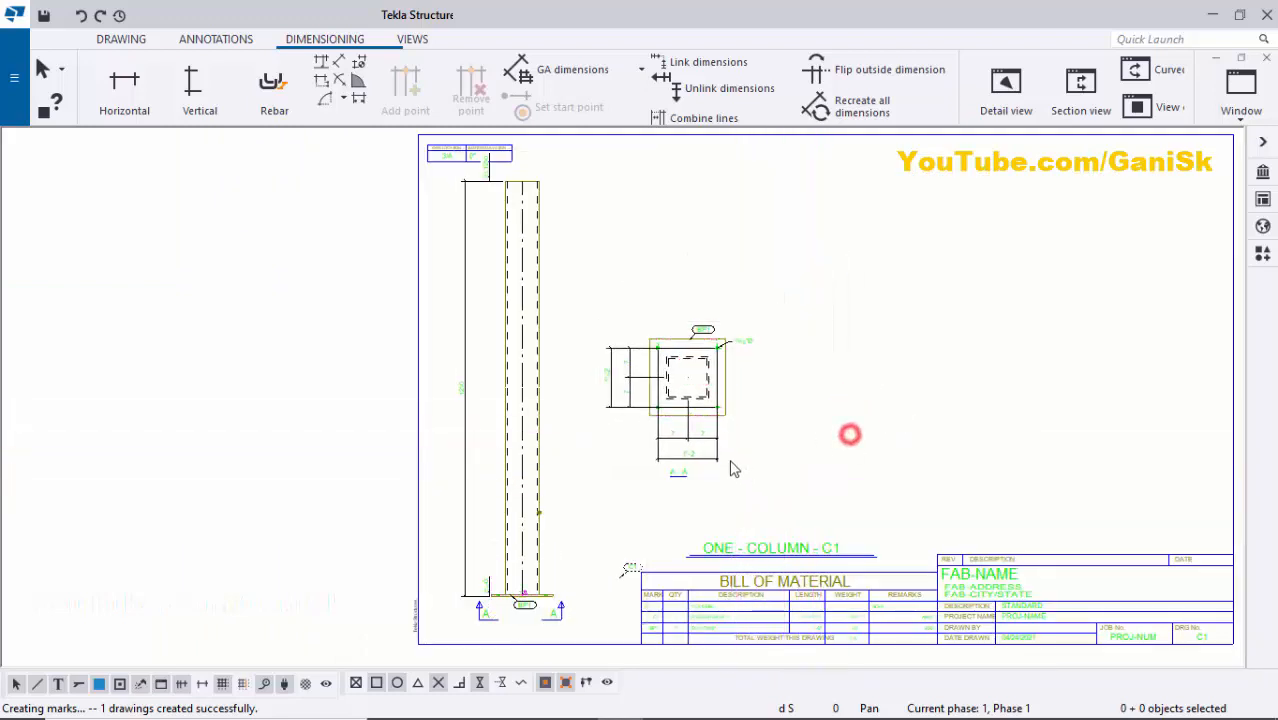
- Rotate the column's front view by -90 degrees
{"action": "scroll", "coordinate": [732, 469], "scroll_direction": "down", "scroll_amount": 2}
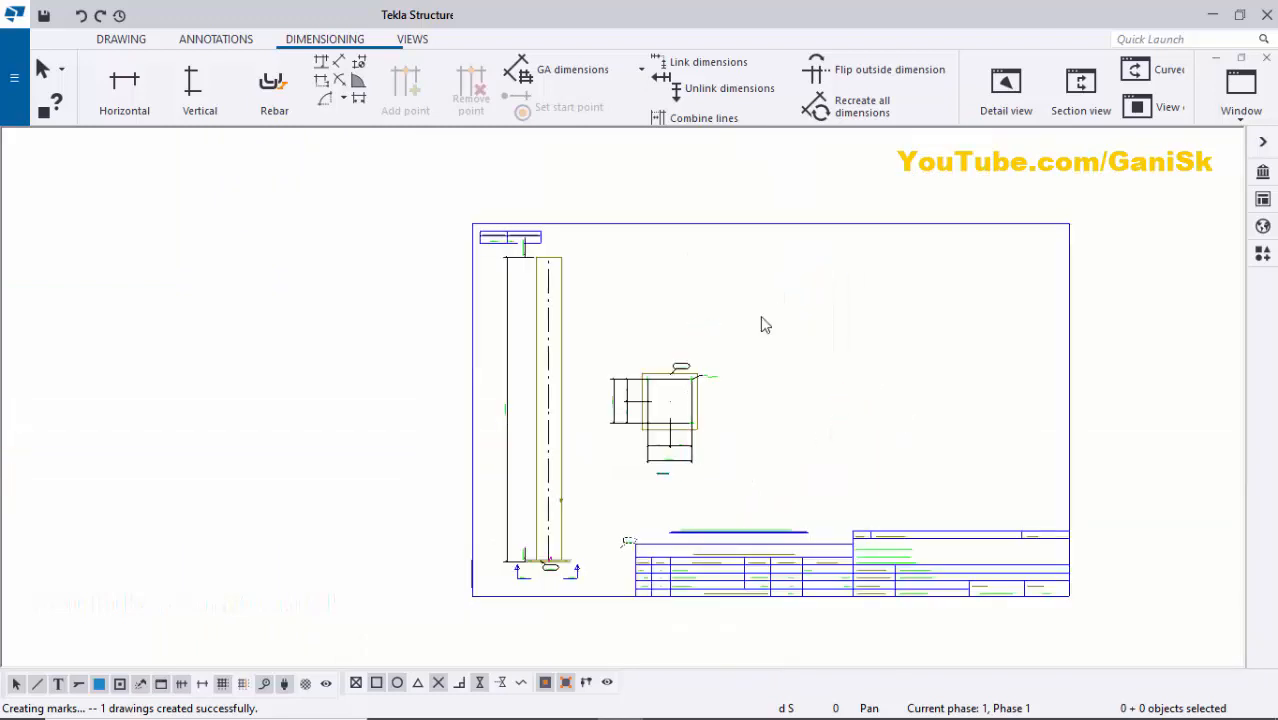
{"action": "right_click", "coordinate": [641, 514]}
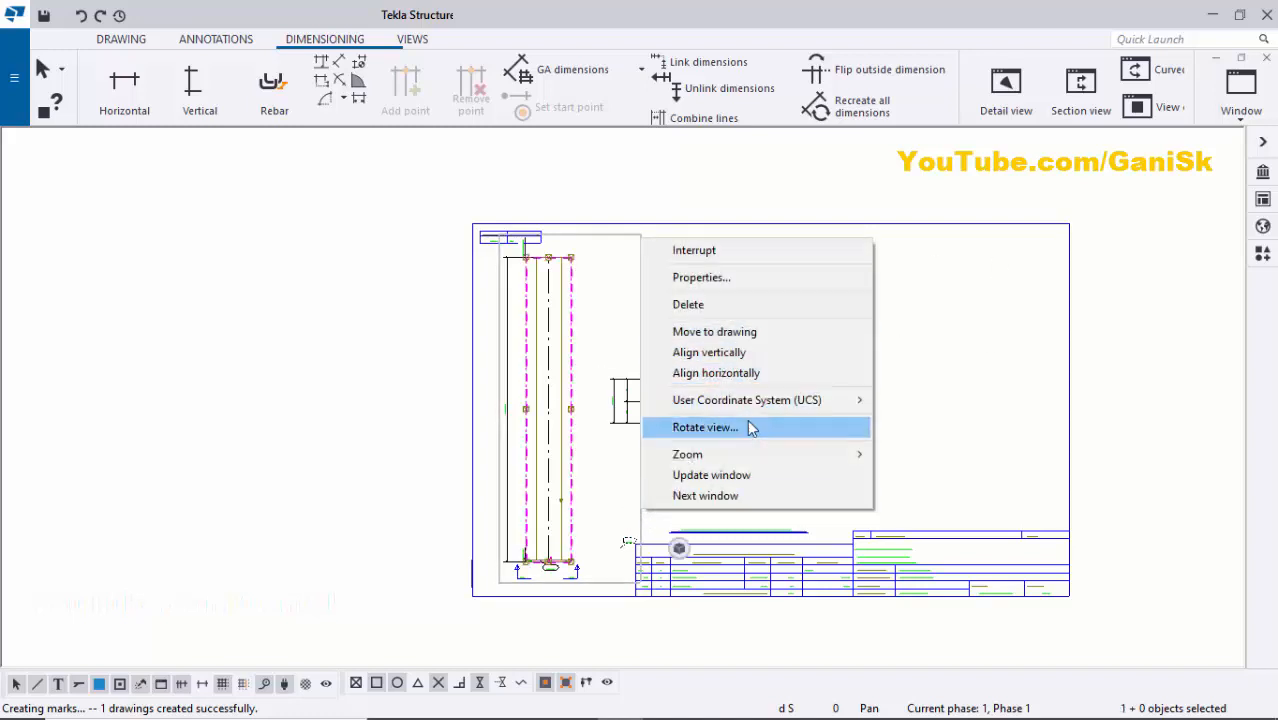
{"action": "left_click", "coordinate": [750, 427]}
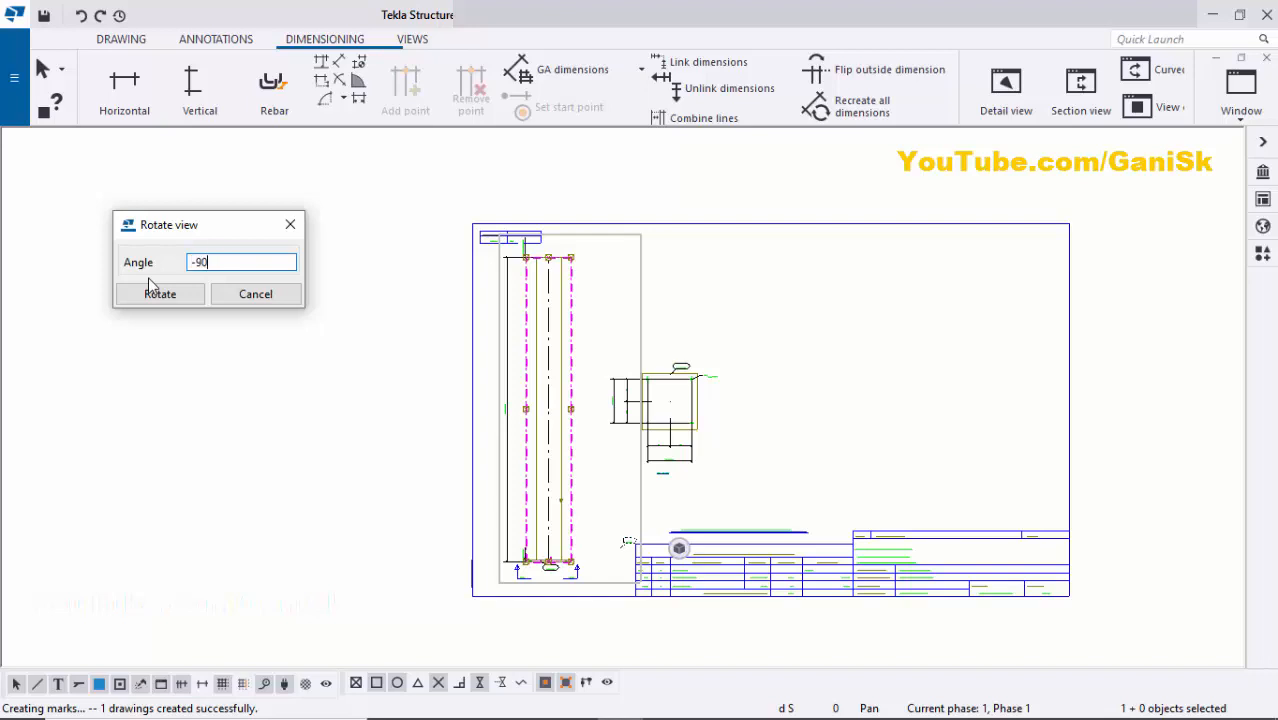
{"action": "type", "text": "-90"}
{"action": "left_click", "coordinate": [175, 297]}
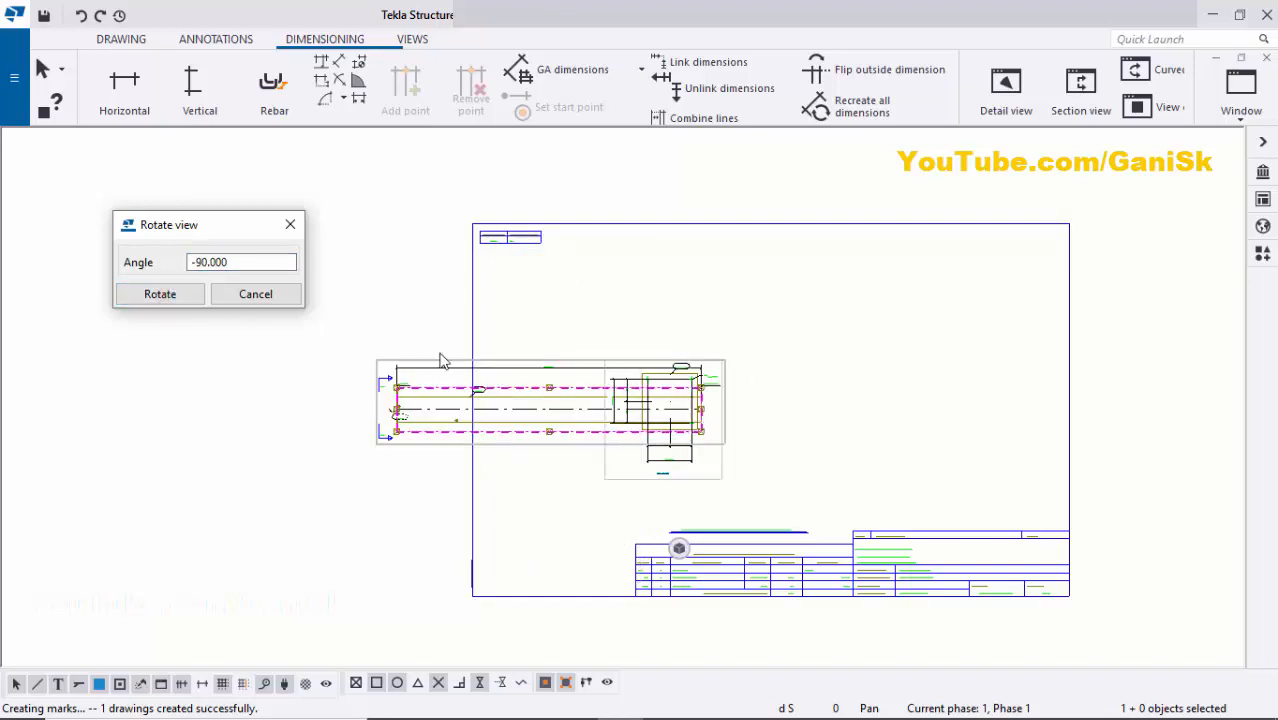
{"action": "left_click", "coordinate": [288, 226]}
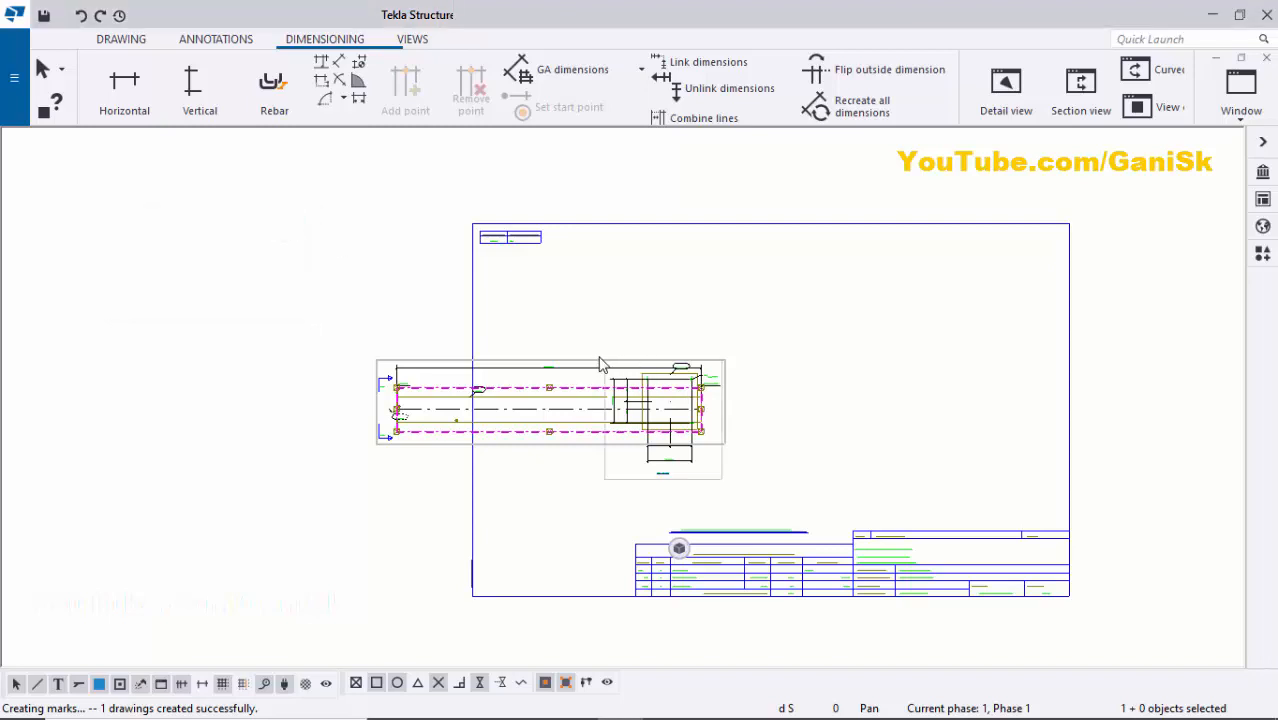
- Move the horizontal column view and the section A-A view inside the sheet, with section A-A beside the column's base plate end
{"action": "mouse_move", "coordinate": [600, 365]}
{"action": "left_mouse_down"}
{"action": "mouse_move", "coordinate": [745, 332]}
{"action": "mouse_move", "coordinate": [937, 331]}
{"action": "left_mouse_up"}
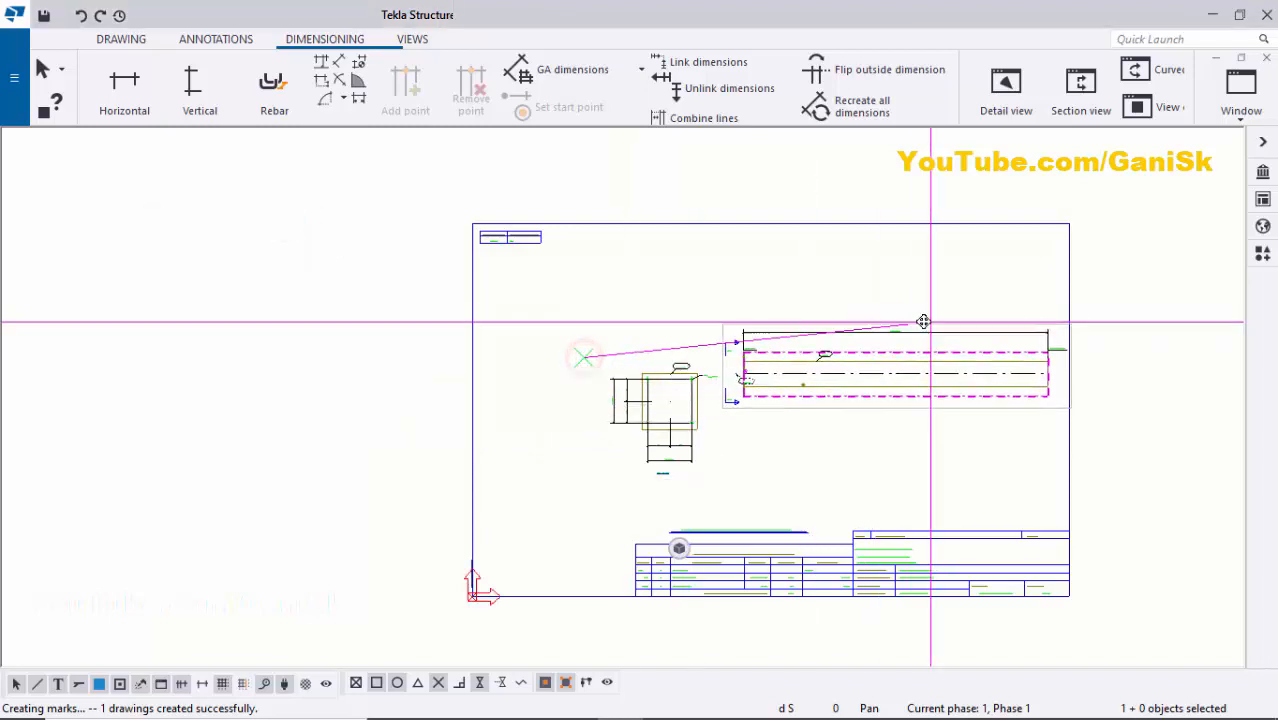
{"action": "left_click", "coordinate": [707, 486]}
{"action": "left_click_drag", "start_coordinate": [707, 486], "coordinate": [599, 456]}
{"action": "left_click", "coordinate": [663, 473]}
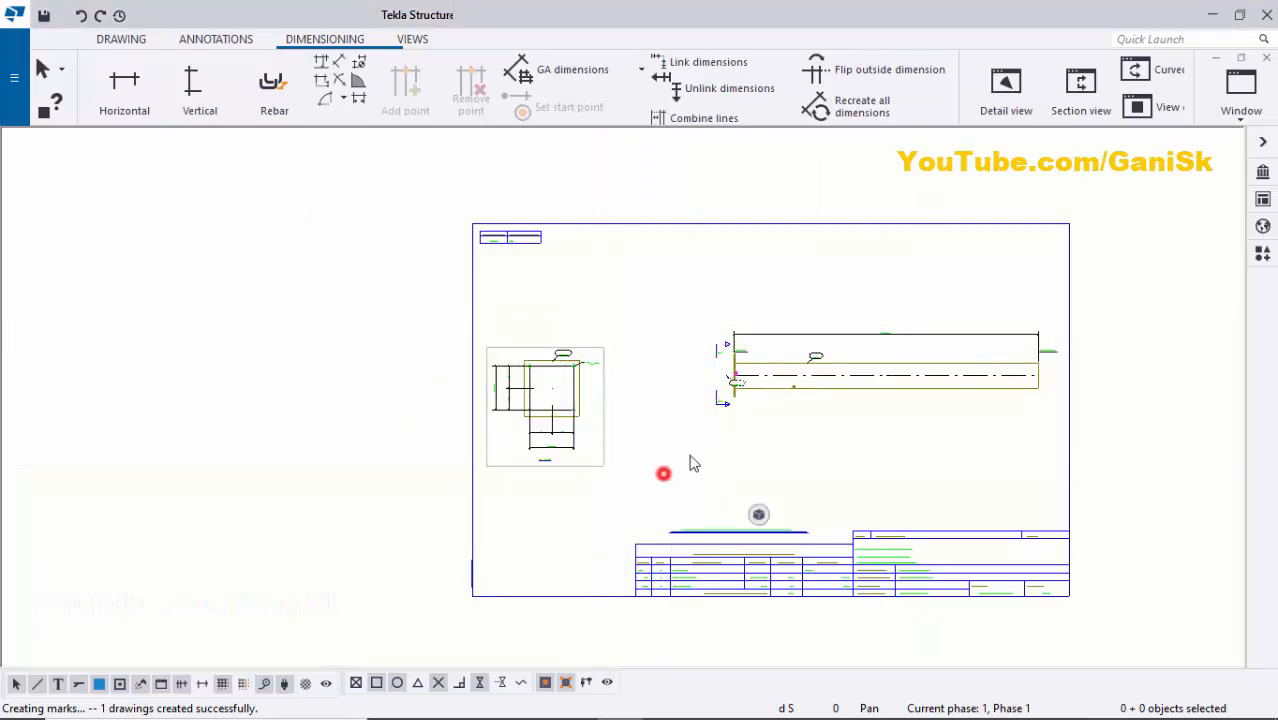
{"action": "left_click", "coordinate": [789, 410]}
{"action": "left_click_drag", "start_coordinate": [836, 405], "coordinate": [750, 431]}
{"action": "left_click", "coordinate": [731, 460]}
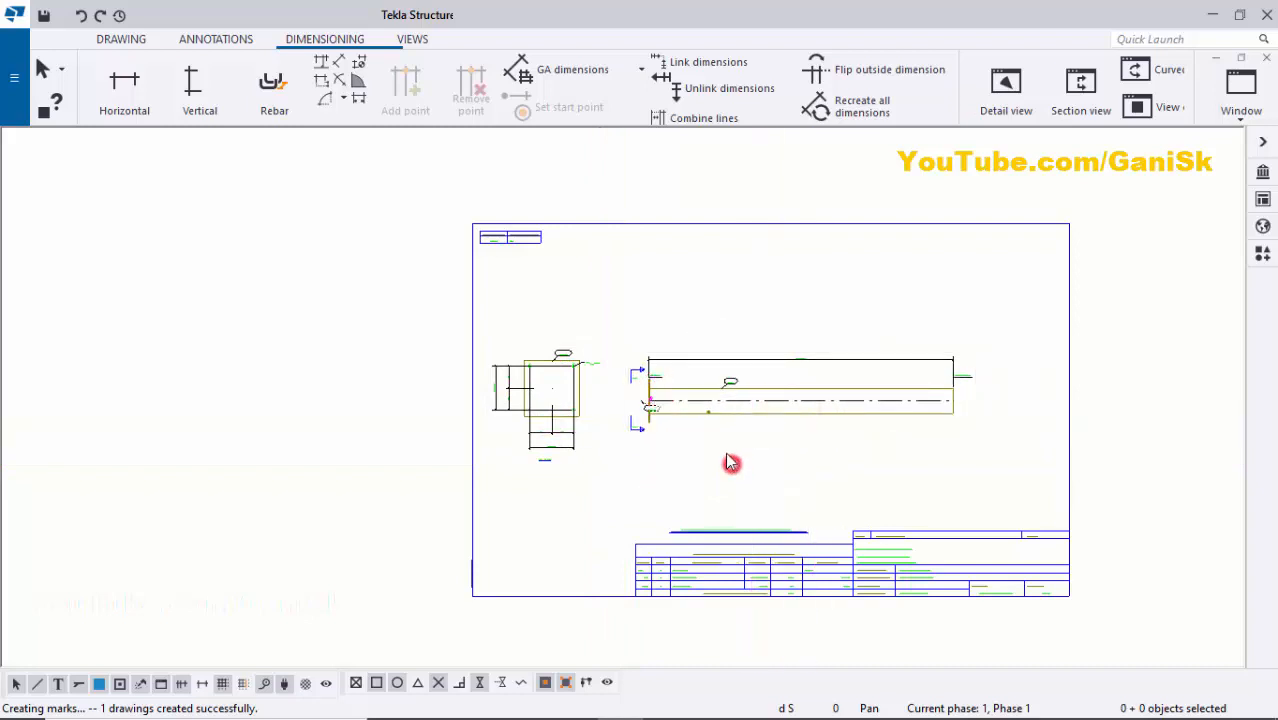
{"action": "scroll", "coordinate": [724, 441], "scroll_direction": "up", "scroll_amount": 2}
{"action": "scroll", "coordinate": [784, 439], "scroll_direction": "down", "scroll_amount": 2}
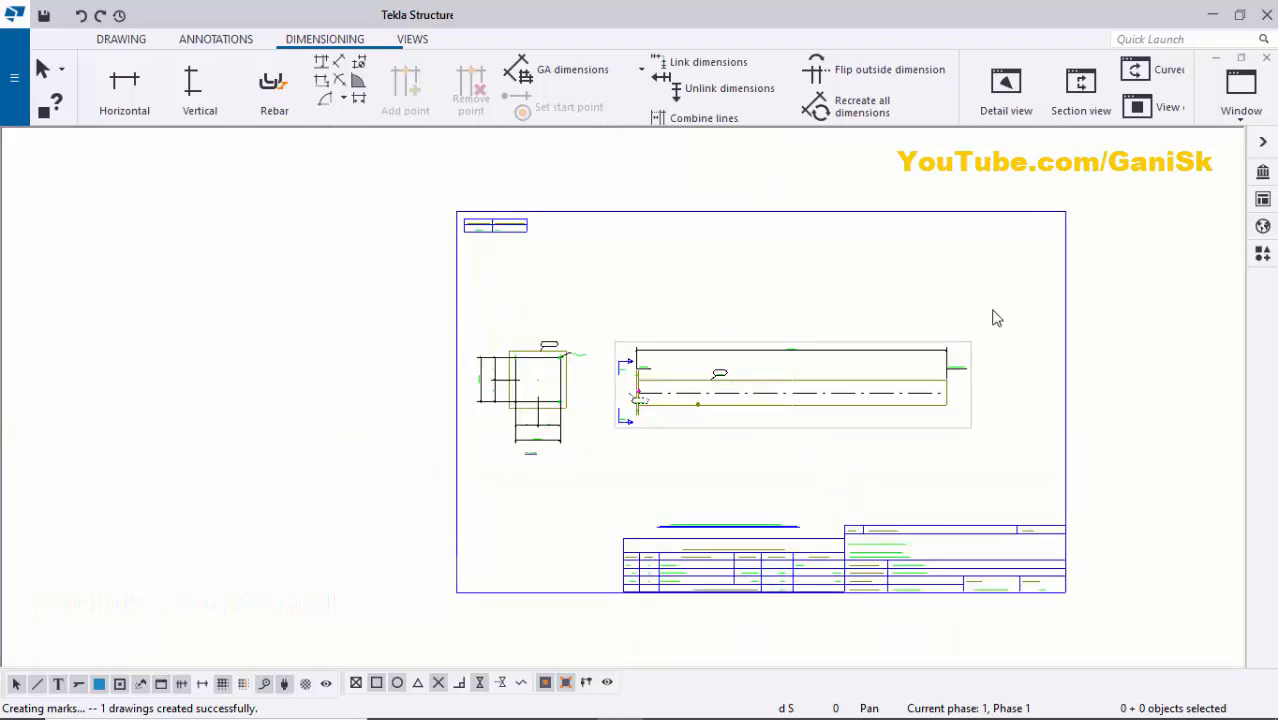
- Set the scale of the column's front view to 1/12
{"action": "left_click", "coordinate": [799, 431]}
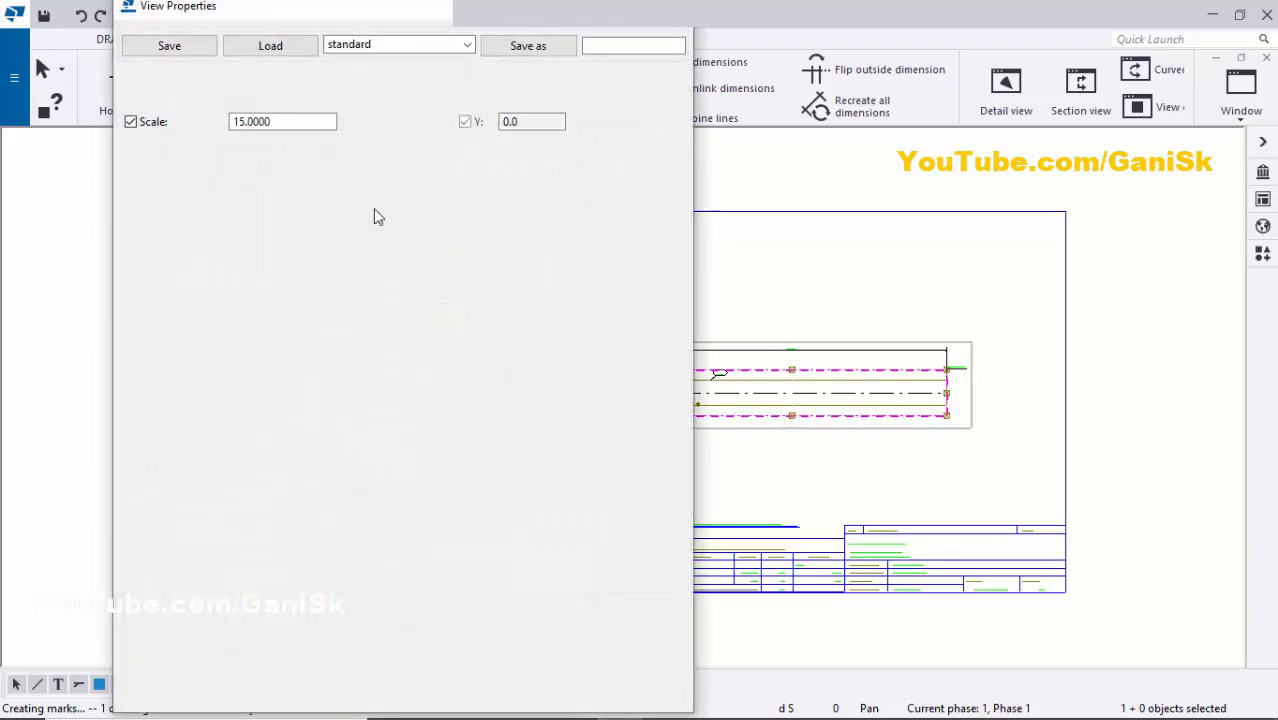
{"action": "left_click", "coordinate": [284, 123]}
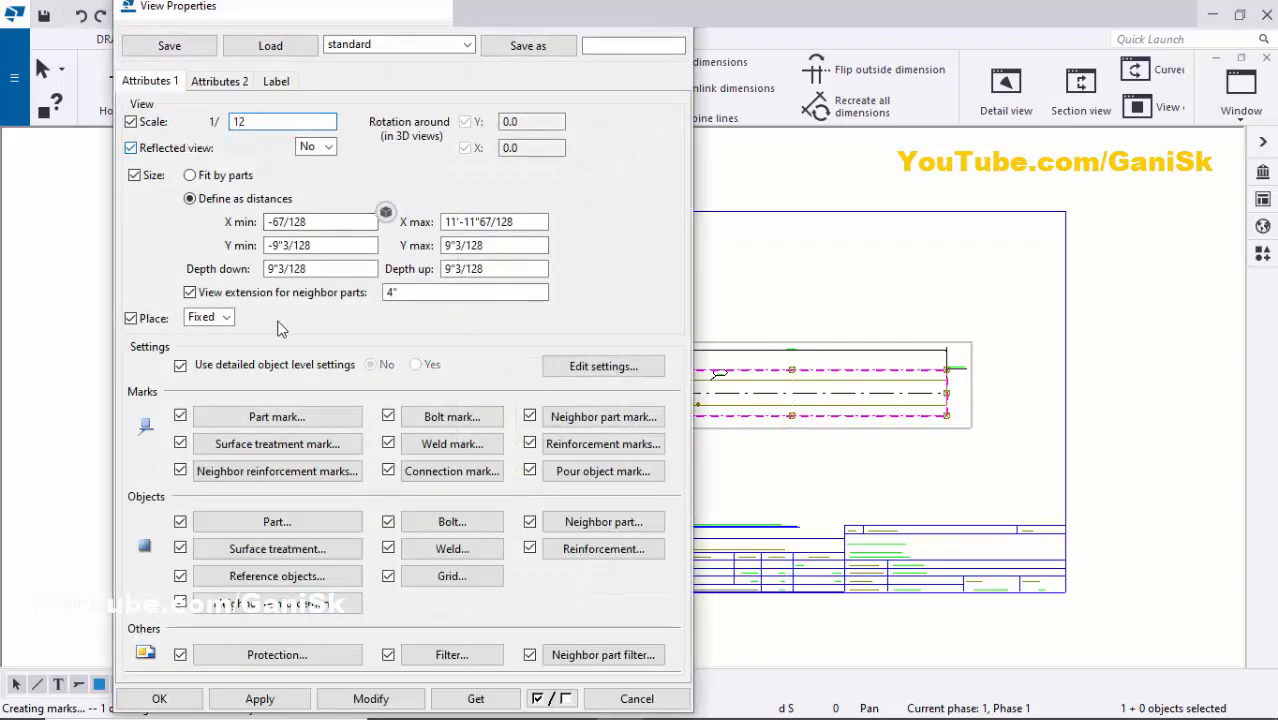
{"action": "left_click", "coordinate": [264, 699]}
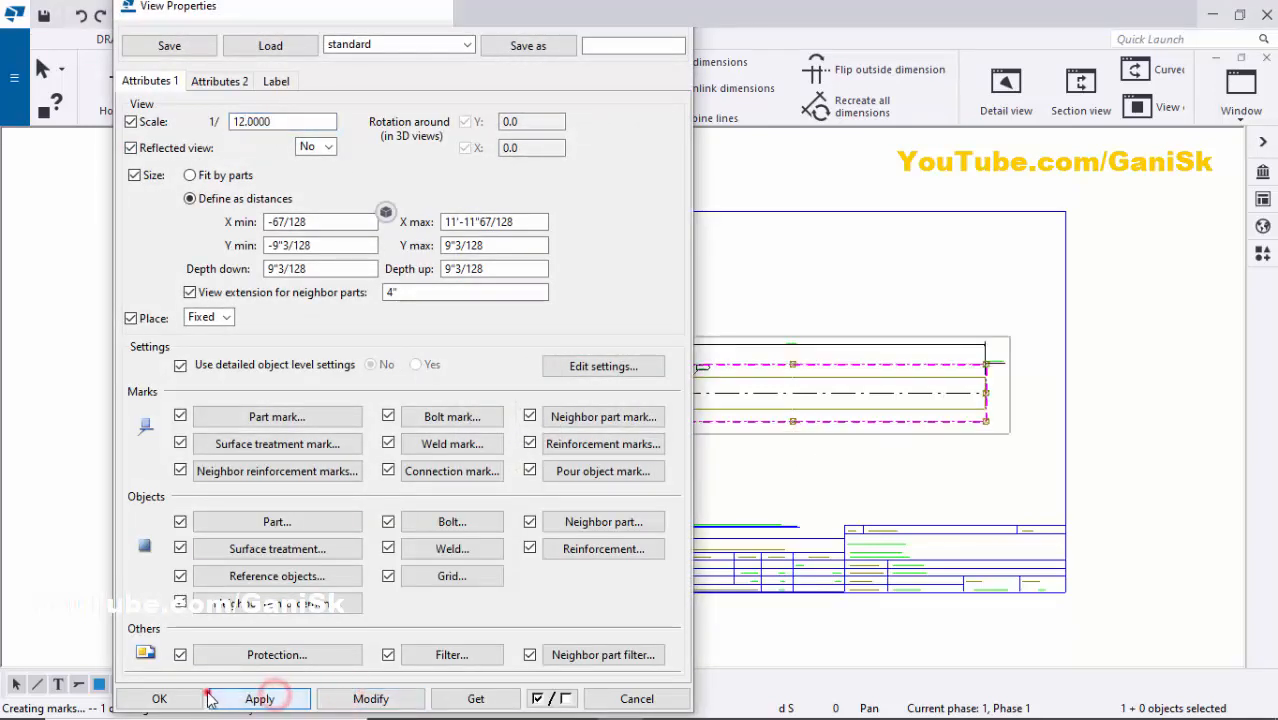
{"action": "left_click", "coordinate": [176, 700]}
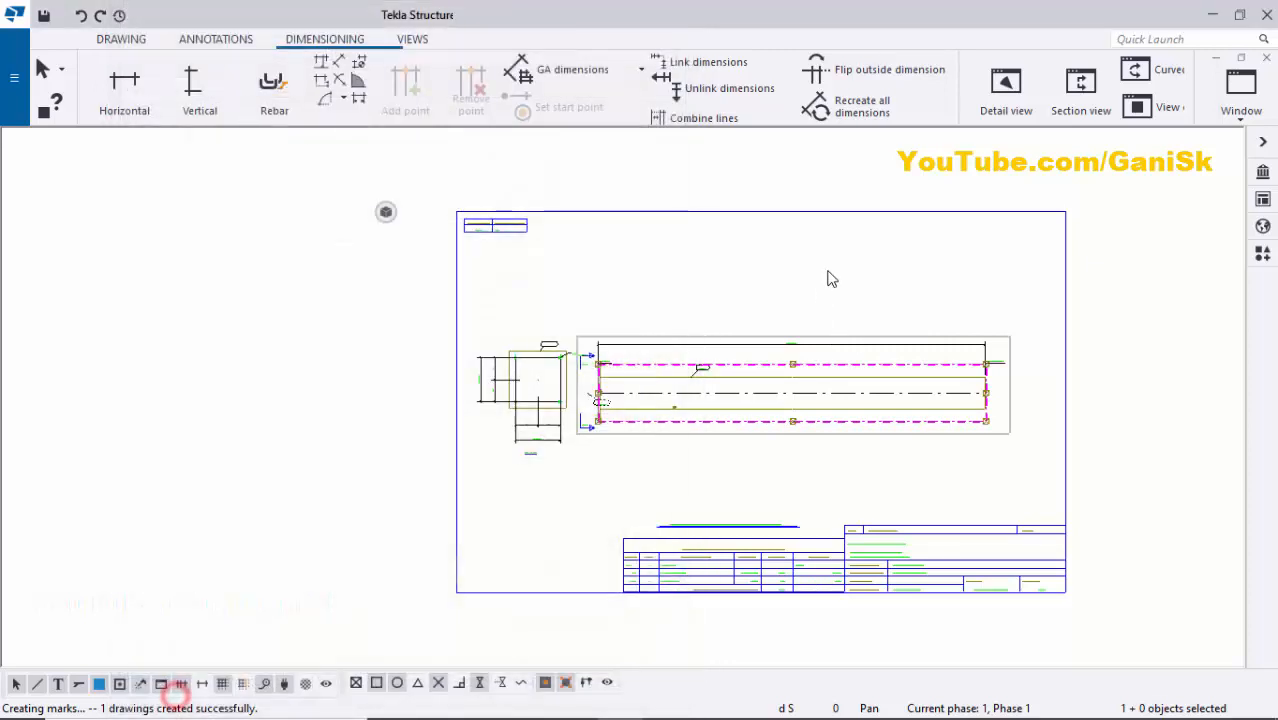
{"action": "left_click", "coordinate": [827, 267]}
- Move the enlarged column view slightly away from section A-A, towards the sheet's right border
{"action": "left_click", "coordinate": [770, 343]}
{"action": "left_click_drag", "start_coordinate": [733, 335], "coordinate": [772, 320]}
{"action": "left_click", "coordinate": [780, 302]}
- Move the BP1 mark to the outer side of the base plate, between the section A symbols of the column view
{"action": "scroll", "coordinate": [1043, 379], "scroll_direction": "up", "scroll_amount": 5}
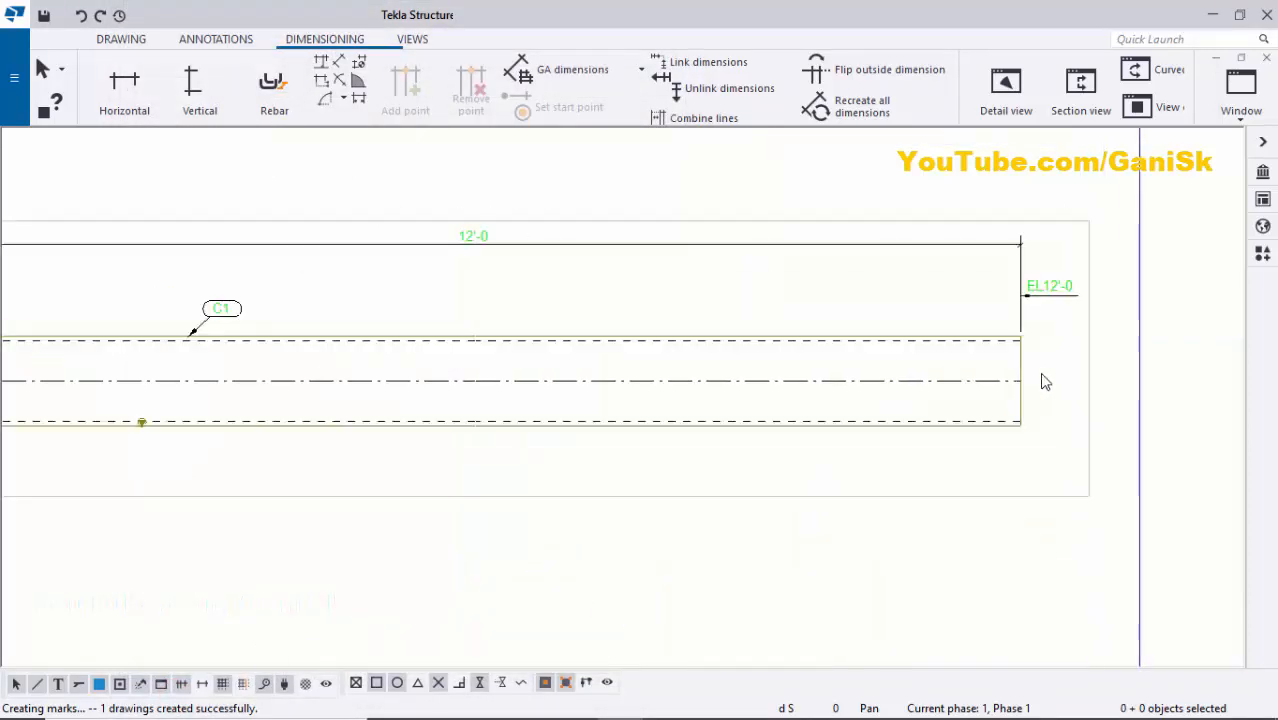
{"action": "scroll", "coordinate": [1043, 379], "scroll_direction": "down", "scroll_amount": 3}
{"action": "scroll", "coordinate": [615, 335], "scroll_direction": "up", "scroll_amount": 3}
{"action": "scroll", "coordinate": [618, 312], "scroll_direction": "up", "scroll_amount": 2}
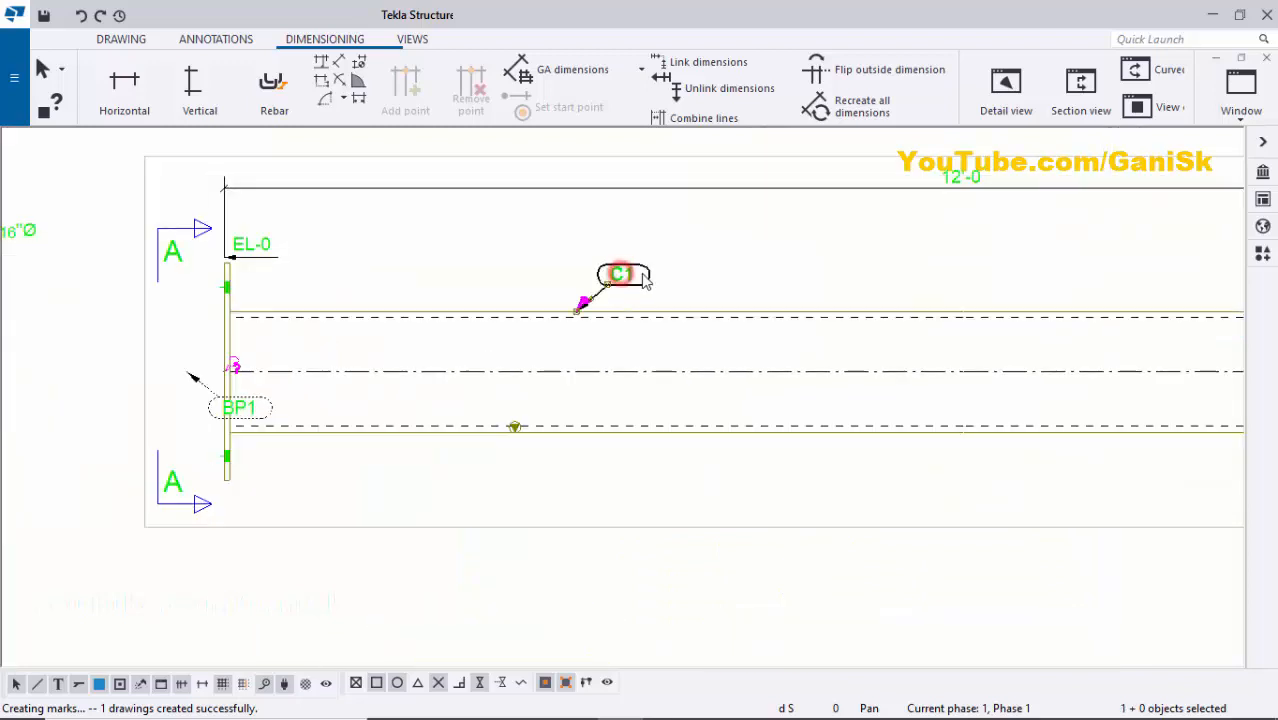
{"action": "scroll", "coordinate": [506, 370], "scroll_direction": "down", "scroll_amount": 3}
{"action": "scroll", "coordinate": [344, 389], "scroll_direction": "up", "scroll_amount": 4}
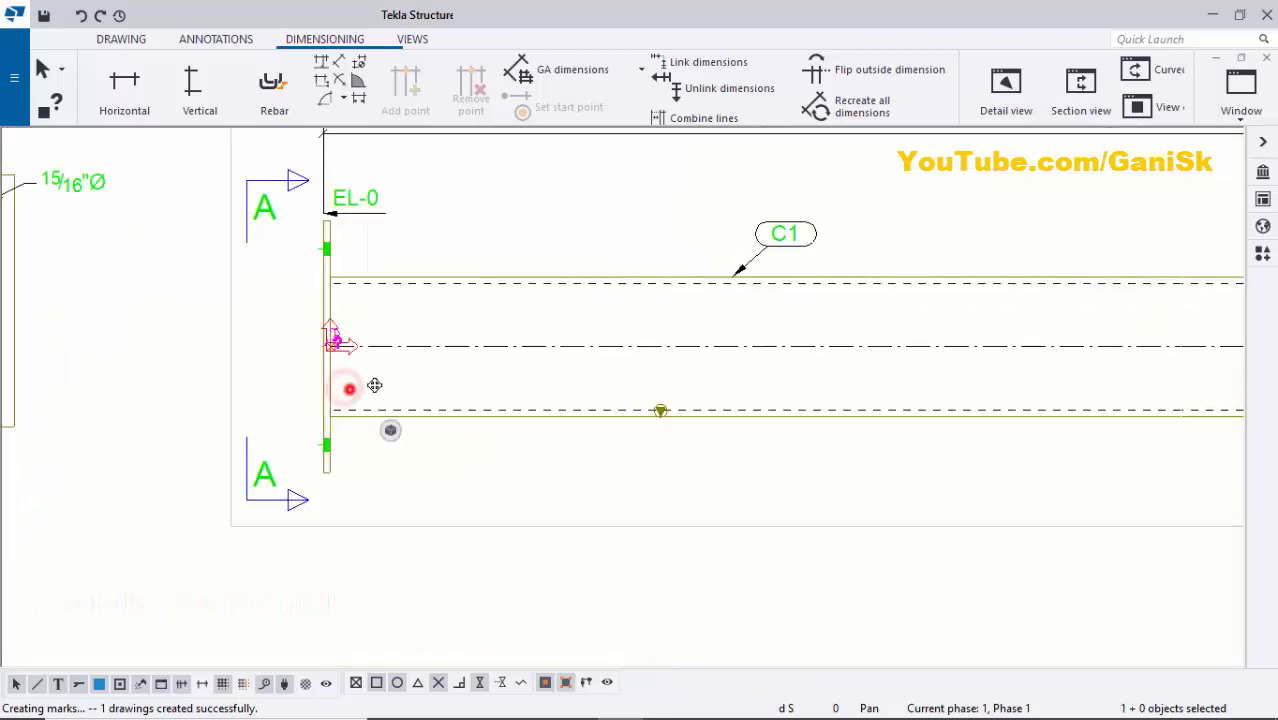
{"action": "left_click_drag", "start_coordinate": [374, 385], "coordinate": [280, 384]}
{"action": "scroll", "coordinate": [480, 300], "scroll_direction": "down", "scroll_amount": 2}
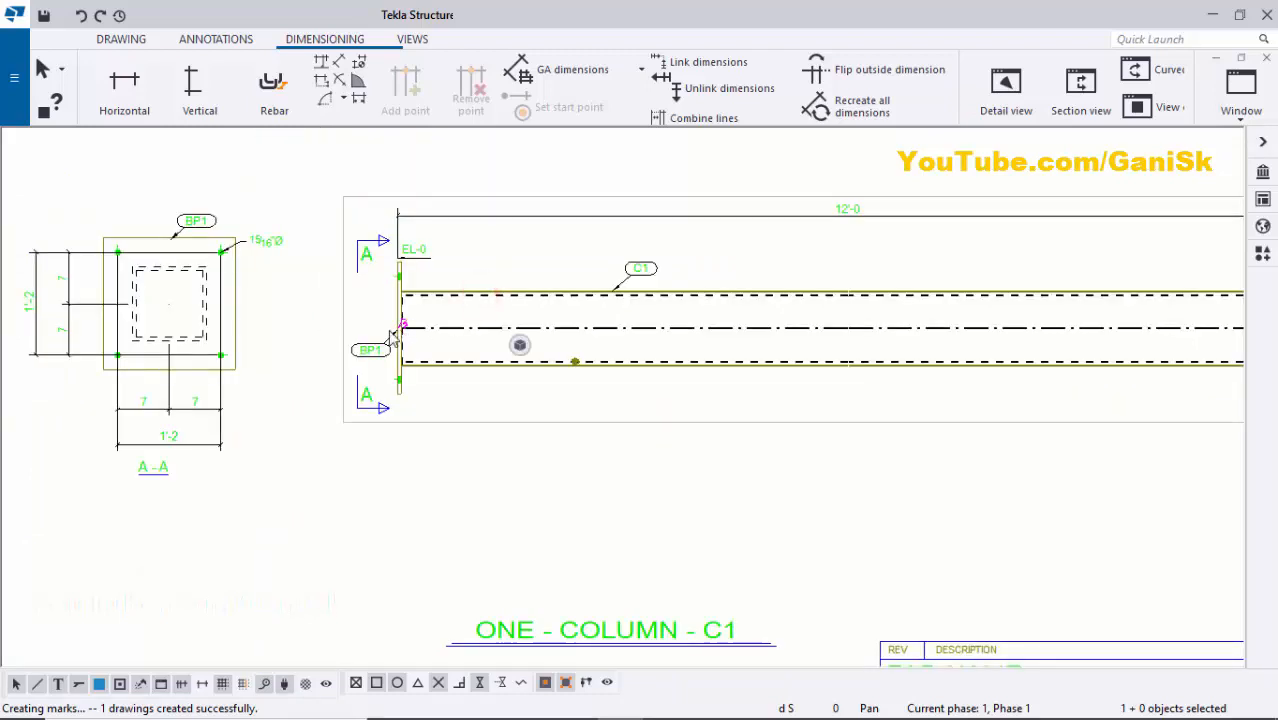
{"action": "scroll", "coordinate": [393, 338], "scroll_direction": "up", "scroll_amount": 3}
{"action": "left_click_drag", "start_coordinate": [368, 372], "coordinate": [371, 341]}
{"action": "scroll", "coordinate": [520, 282], "scroll_direction": "down", "scroll_amount": 5}
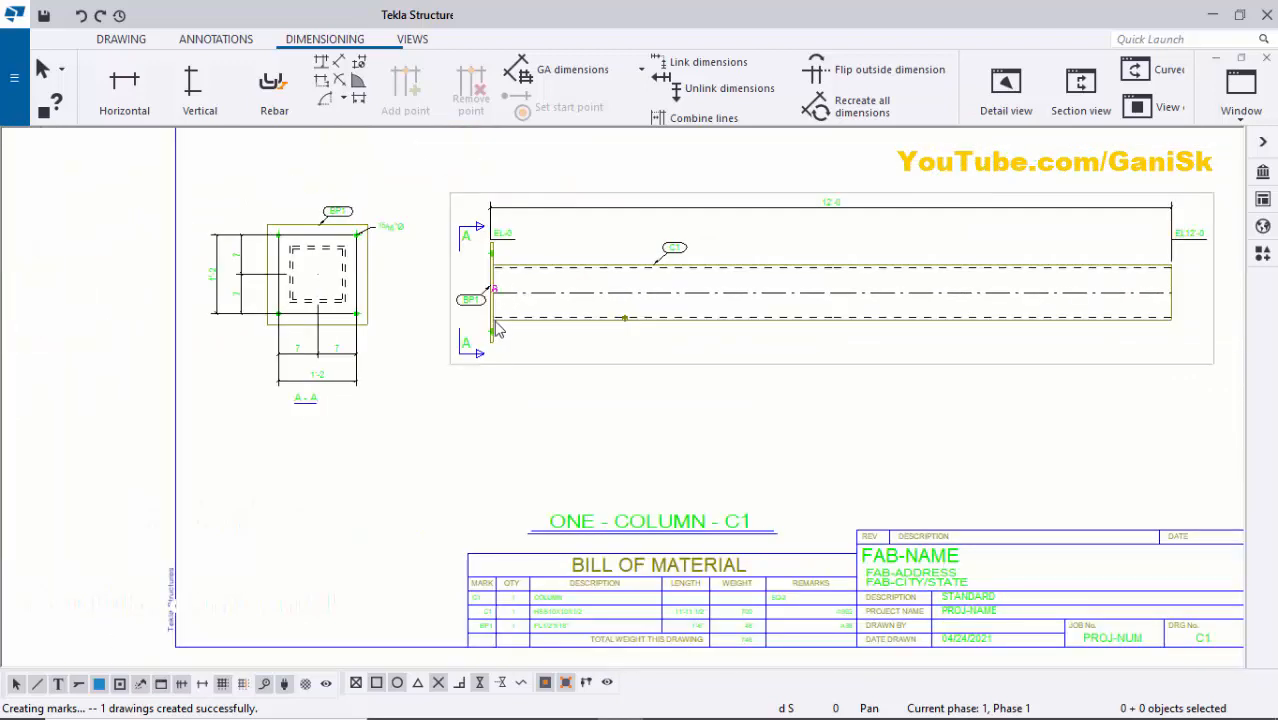
- Examine the base plate joint in the column view and the base plate in section A-A
{"action": "scroll", "coordinate": [673, 320], "scroll_direction": "up", "scroll_amount": 2}
{"action": "scroll", "coordinate": [548, 278], "scroll_direction": "up", "scroll_amount": 3}
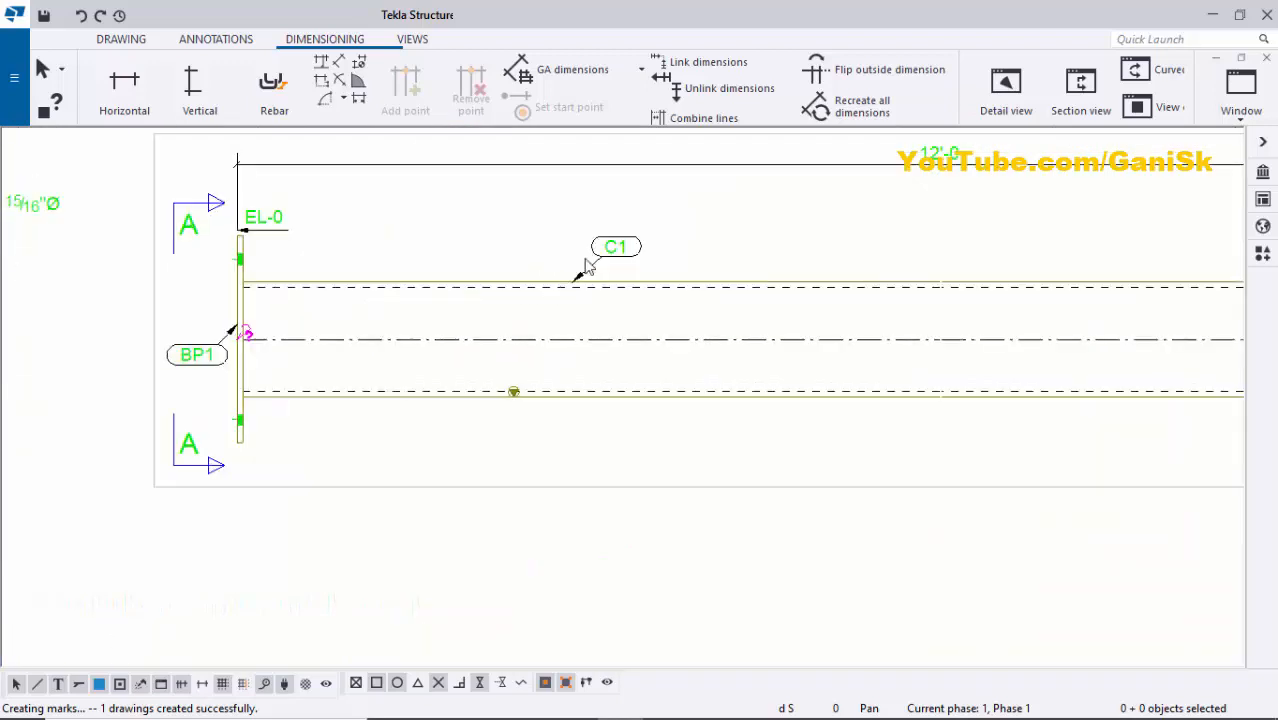
{"action": "scroll", "coordinate": [552, 305], "scroll_direction": "down", "scroll_amount": 1}
{"action": "scroll", "coordinate": [642, 260], "scroll_direction": "down", "scroll_amount": 2}
{"action": "scroll", "coordinate": [312, 360], "scroll_direction": "up", "scroll_amount": 4}
{"action": "scroll", "coordinate": [735, 242], "scroll_direction": "down", "scroll_amount": 2}
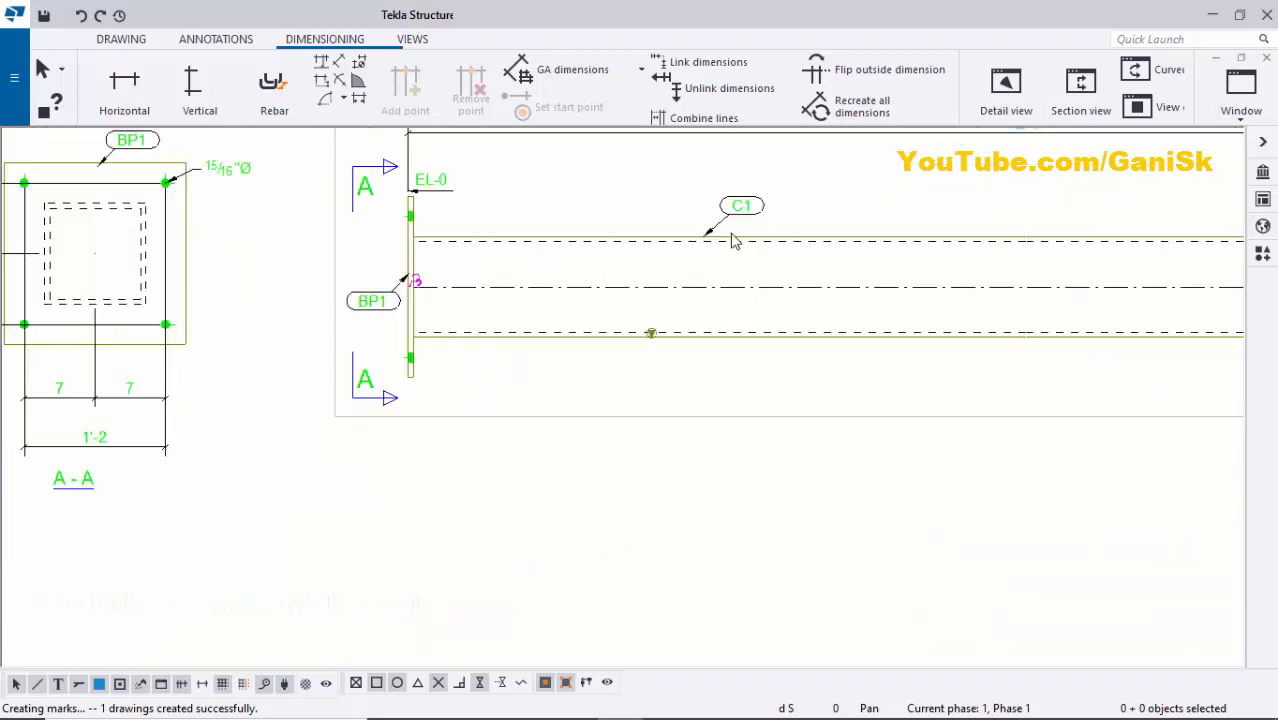
{"action": "scroll", "coordinate": [150, 365], "scroll_direction": "down", "scroll_amount": 2}
{"action": "scroll", "coordinate": [43, 288], "scroll_direction": "down", "scroll_amount": 1}
{"action": "scroll", "coordinate": [48, 318], "scroll_direction": "down", "scroll_amount": 2}
{"action": "scroll", "coordinate": [48, 318], "scroll_direction": "up", "scroll_amount": 4}
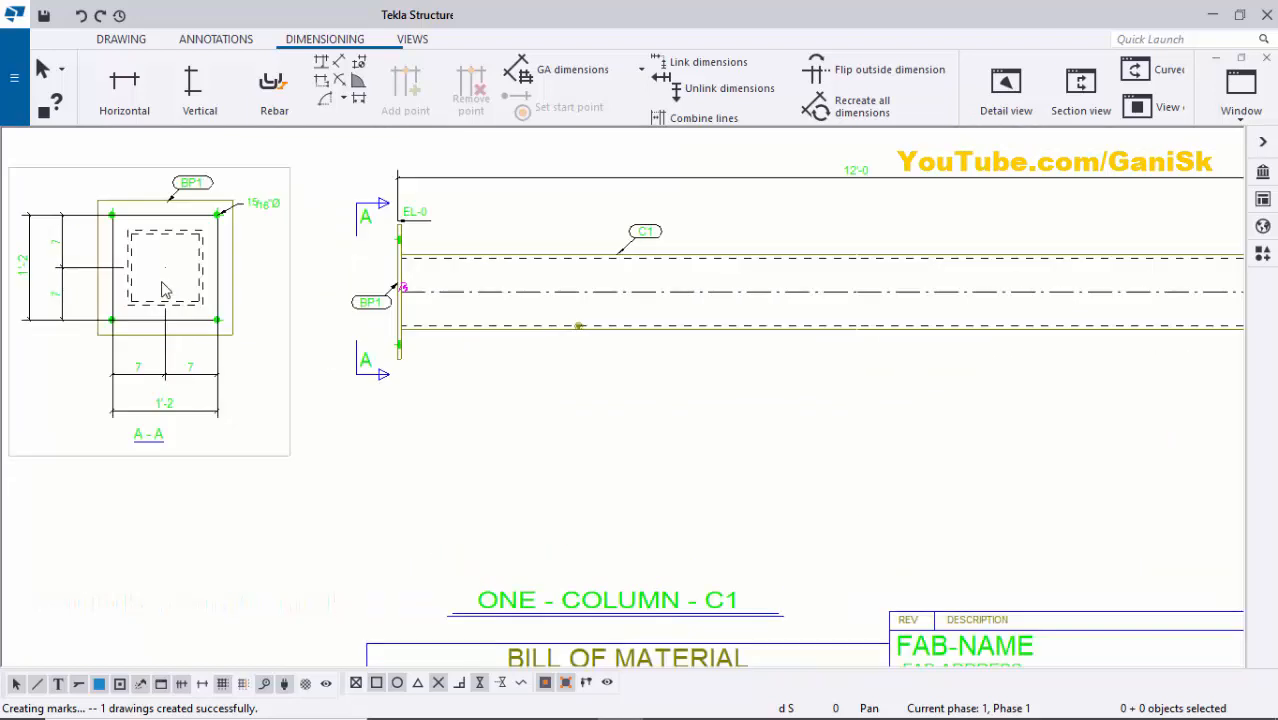
{"action": "scroll", "coordinate": [113, 284], "scroll_direction": "up", "scroll_amount": 2}
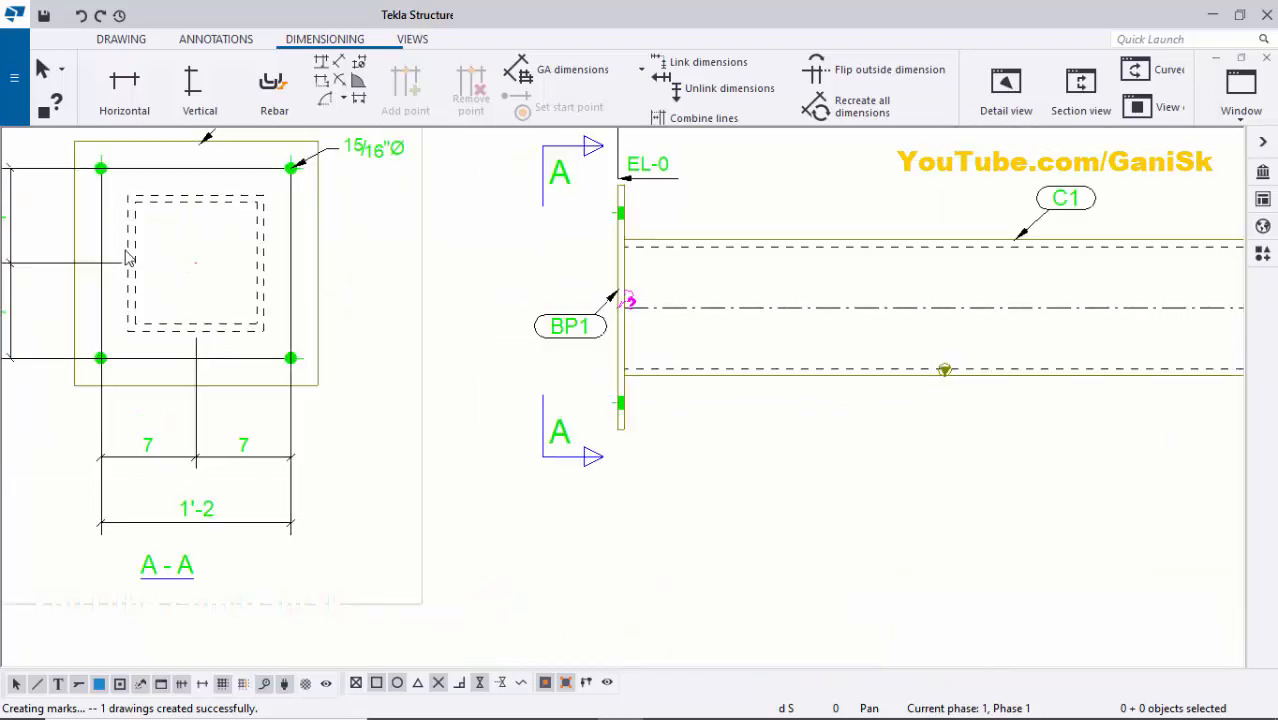
{"action": "scroll", "coordinate": [125, 286], "scroll_direction": "up", "scroll_amount": 2}
{"action": "scroll", "coordinate": [143, 288], "scroll_direction": "down", "scroll_amount": 3}
{"action": "scroll", "coordinate": [483, 333], "scroll_direction": "down", "scroll_amount": 2}
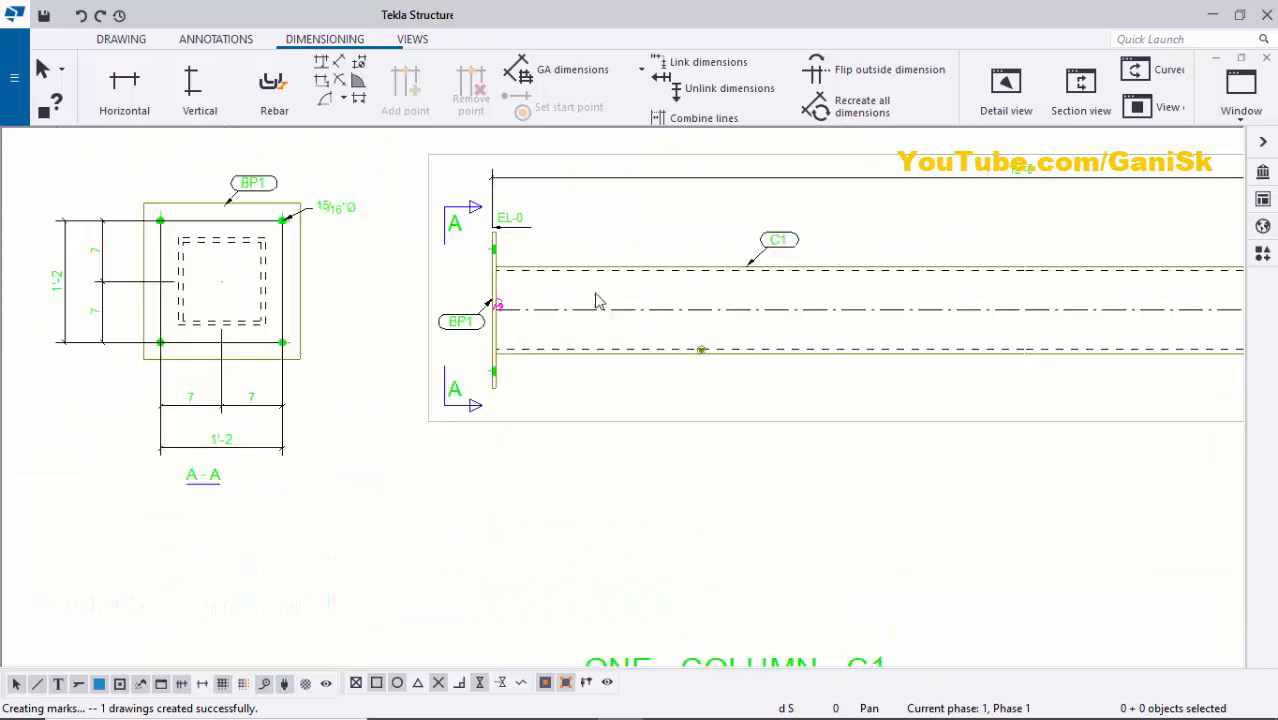
{"action": "scroll", "coordinate": [490, 287], "scroll_direction": "up", "scroll_amount": 3}
{"action": "scroll", "coordinate": [505, 285], "scroll_direction": "down", "scroll_amount": 2}
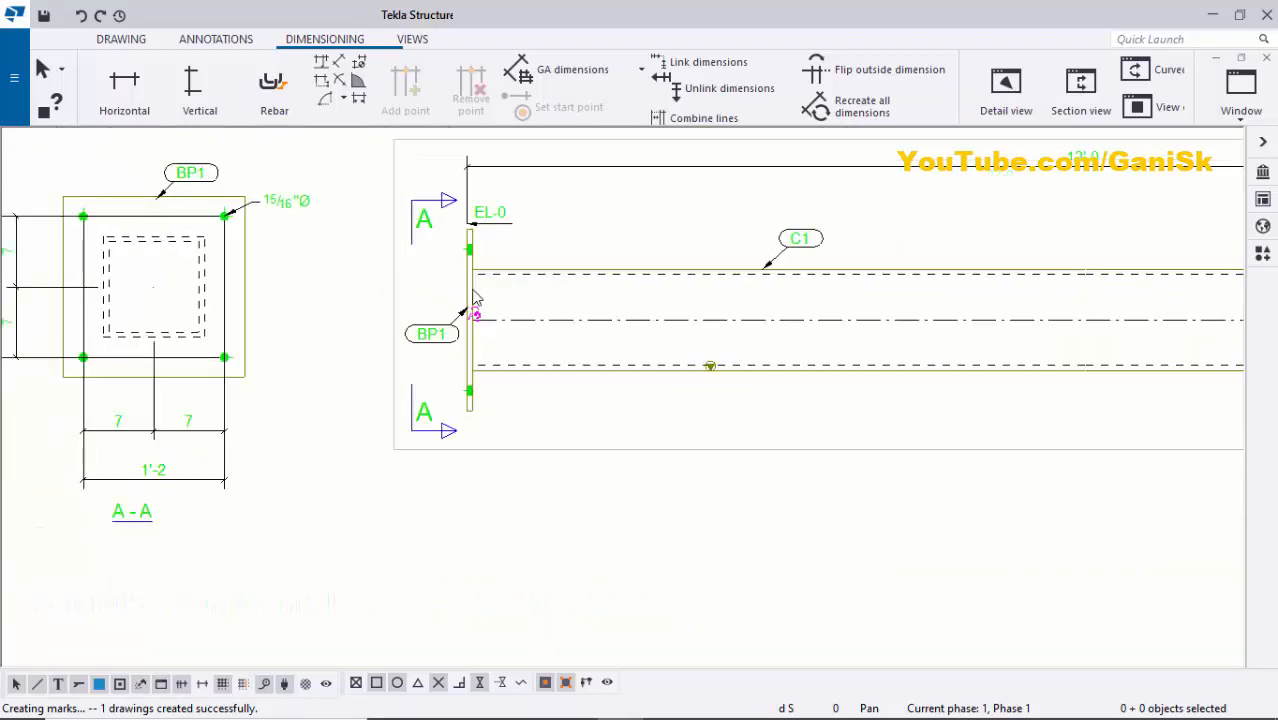
- Add a weld mark pointing at the base plate's column-side face, with its text placed inside the column outline
{"action": "scroll", "coordinate": [477, 298], "scroll_direction": "up", "scroll_amount": 3}
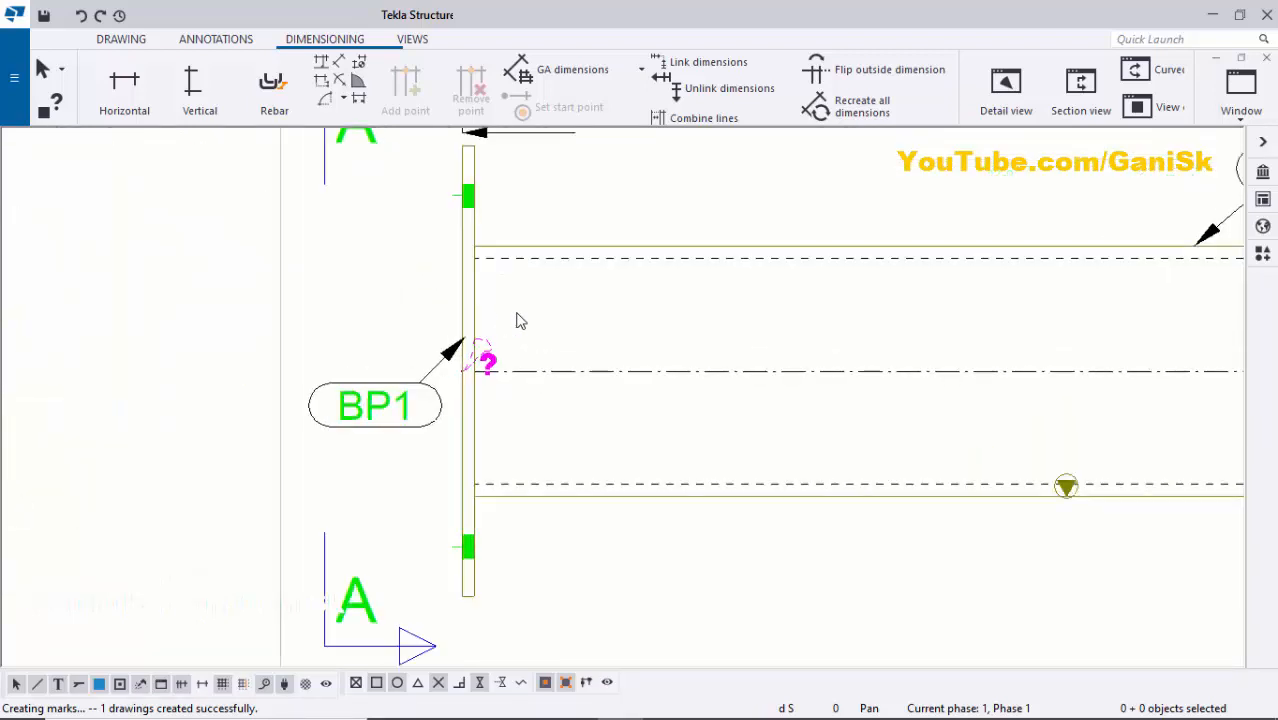
{"action": "left_click", "coordinate": [216, 40]}
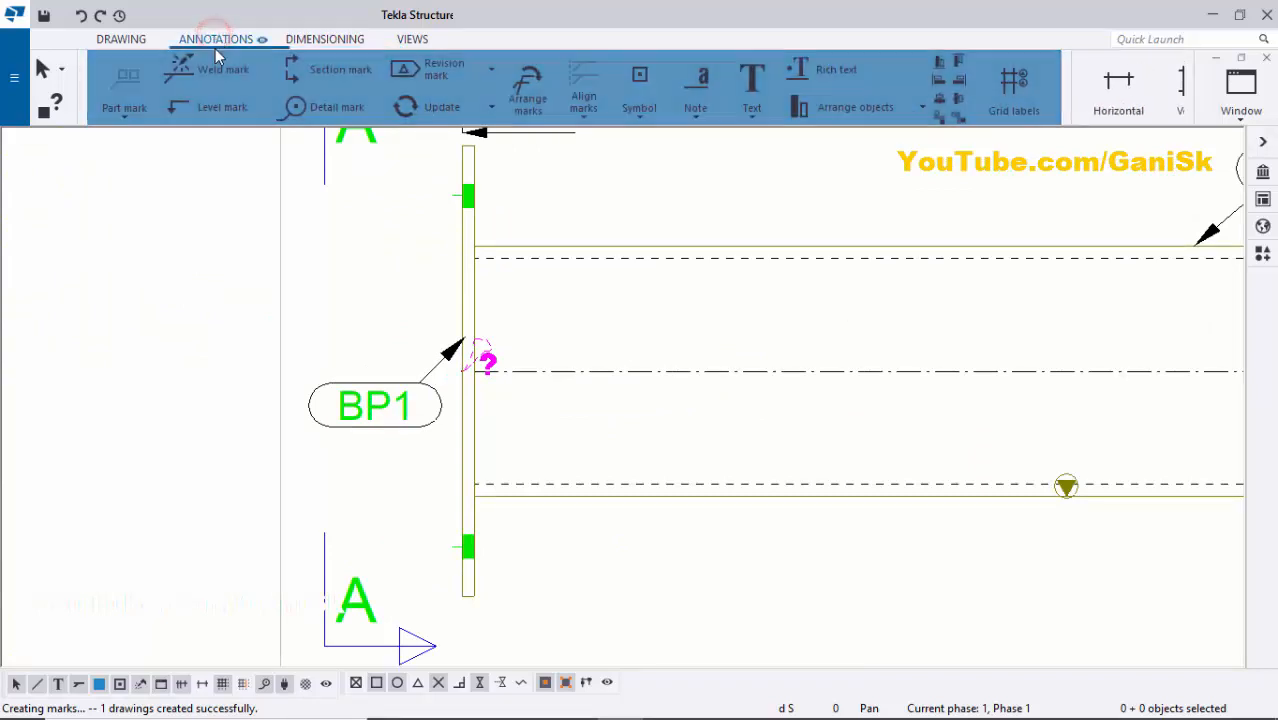
{"action": "left_click", "coordinate": [224, 70]}
{"action": "scroll", "coordinate": [474, 288], "scroll_direction": "up", "scroll_amount": 4}
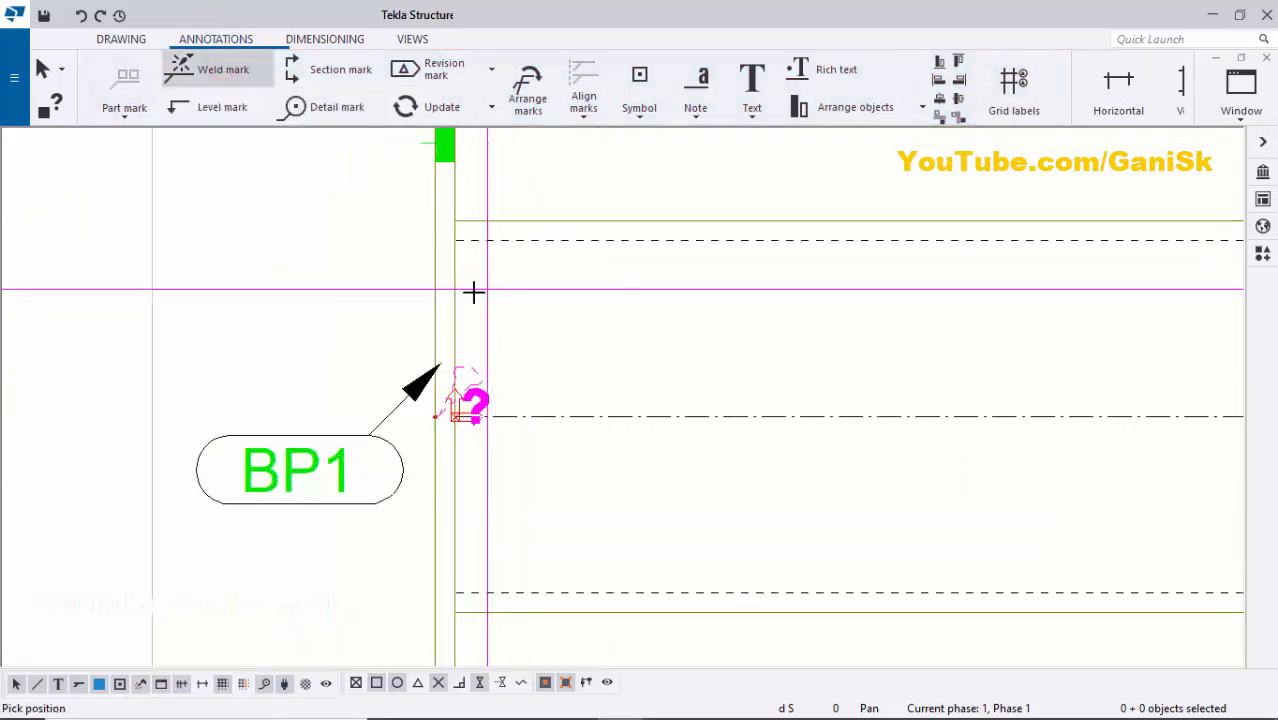
{"action": "left_click", "coordinate": [451, 278]}
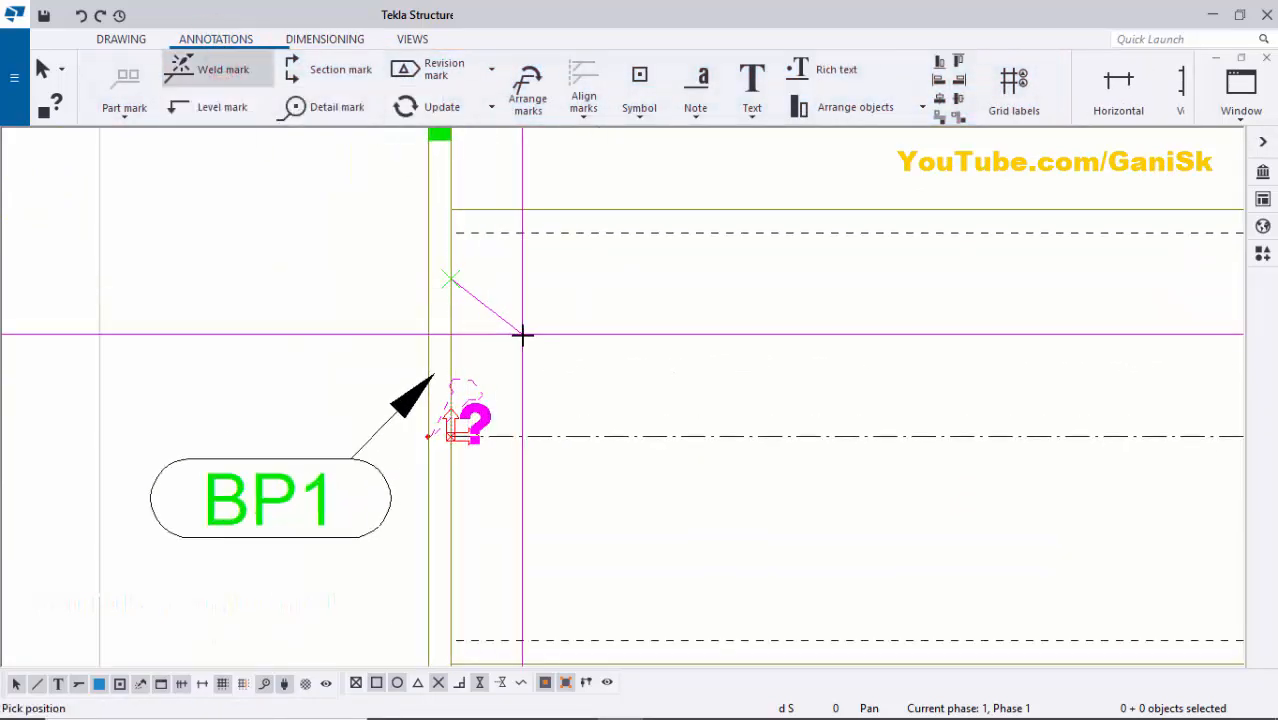
{"action": "left_click", "coordinate": [524, 337]}
{"action": "right_click", "coordinate": [665, 279]}
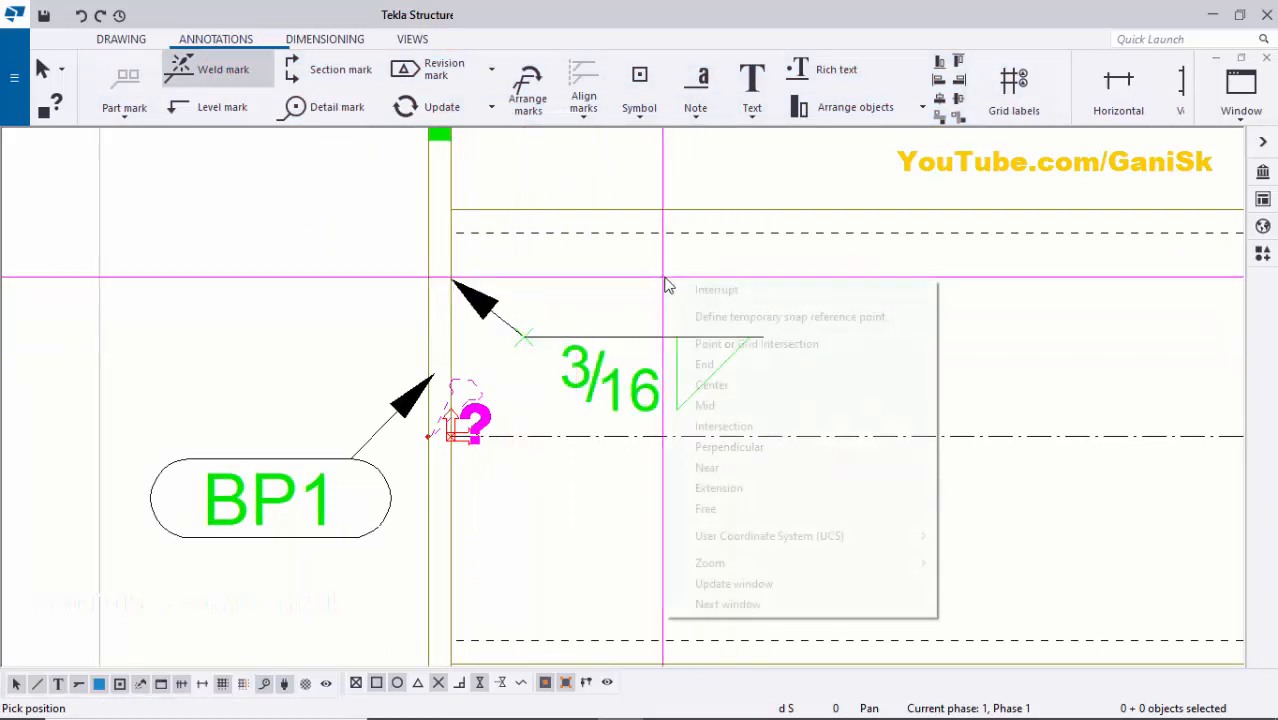
{"action": "left_click", "coordinate": [684, 287]}
{"action": "scroll", "coordinate": [548, 418], "scroll_direction": "down", "scroll_amount": 2}
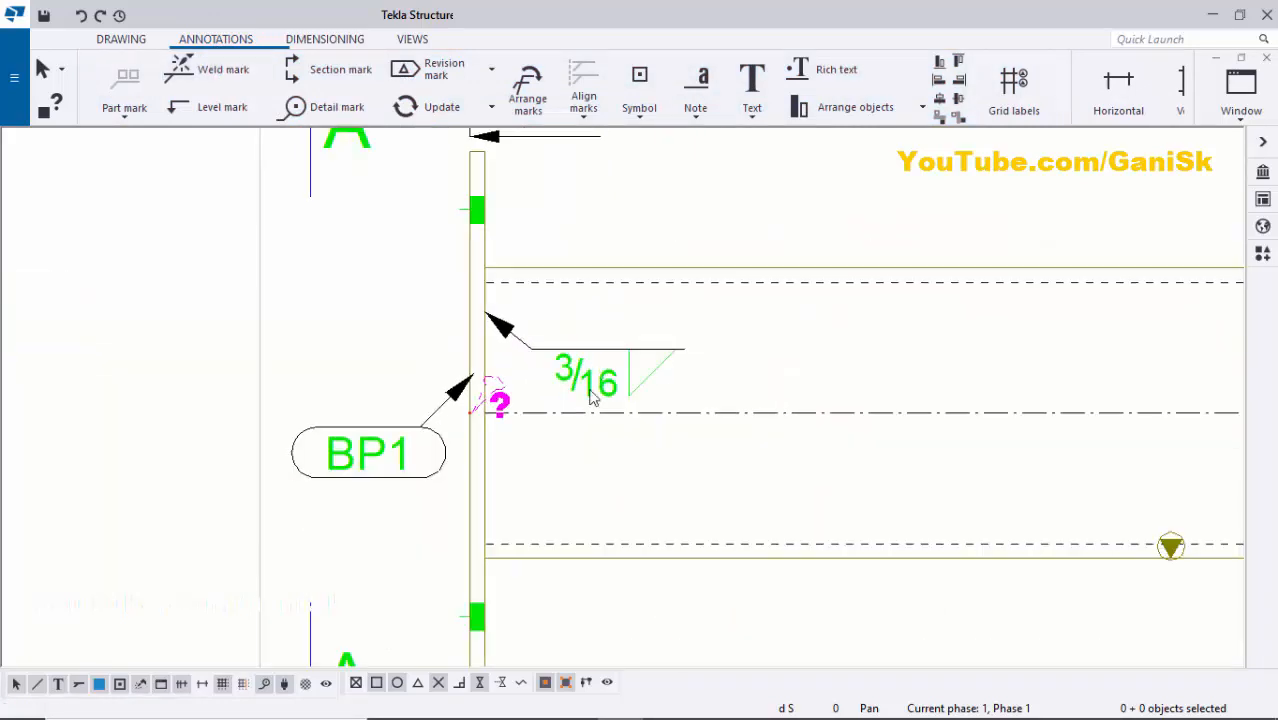
- Change the base plate weld mark's Edge/Around setting to the weld-all-around symbol
{"action": "scroll", "coordinate": [577, 389], "scroll_direction": "up", "scroll_amount": 2}
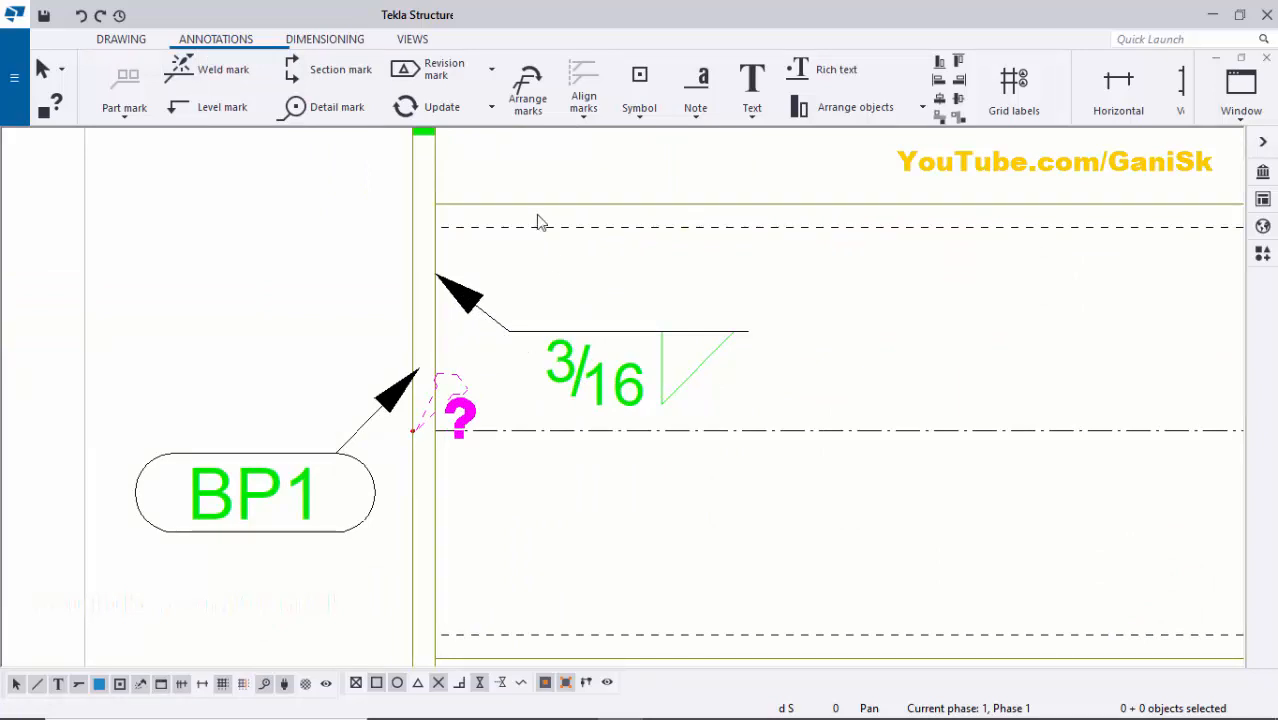
{"action": "double_click", "coordinate": [577, 375]}
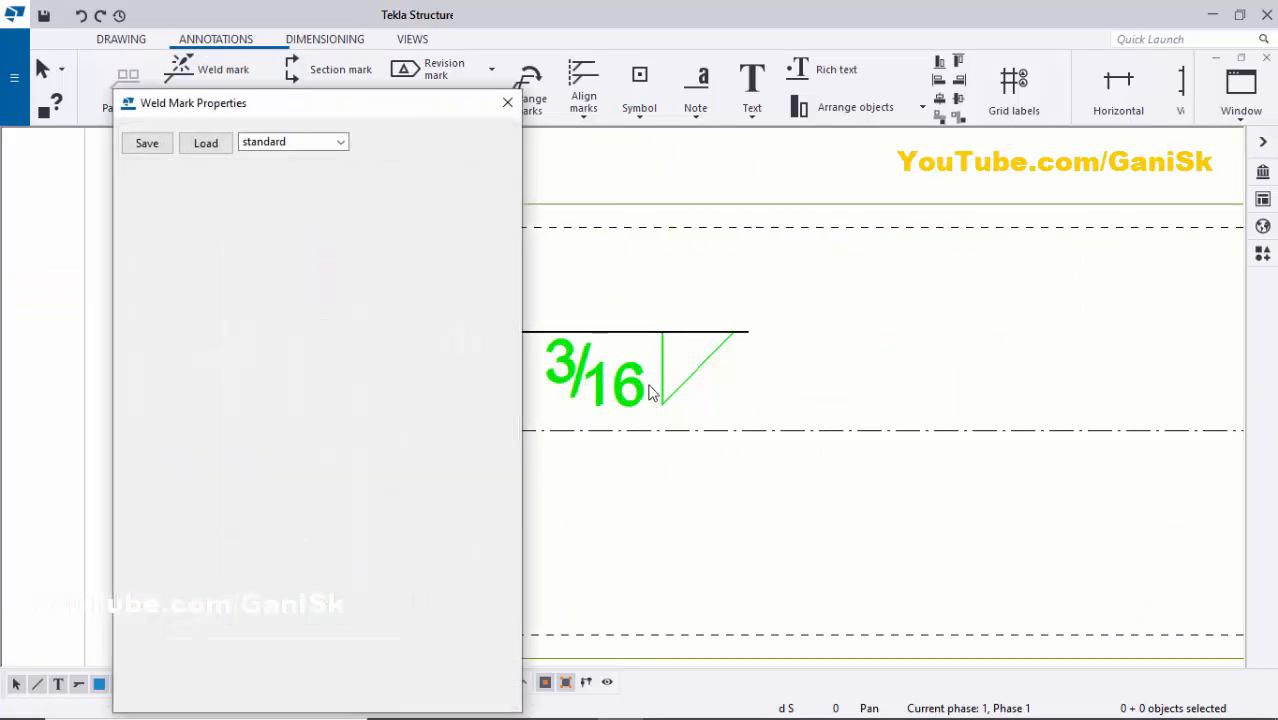
{"action": "left_click", "coordinate": [253, 553]}
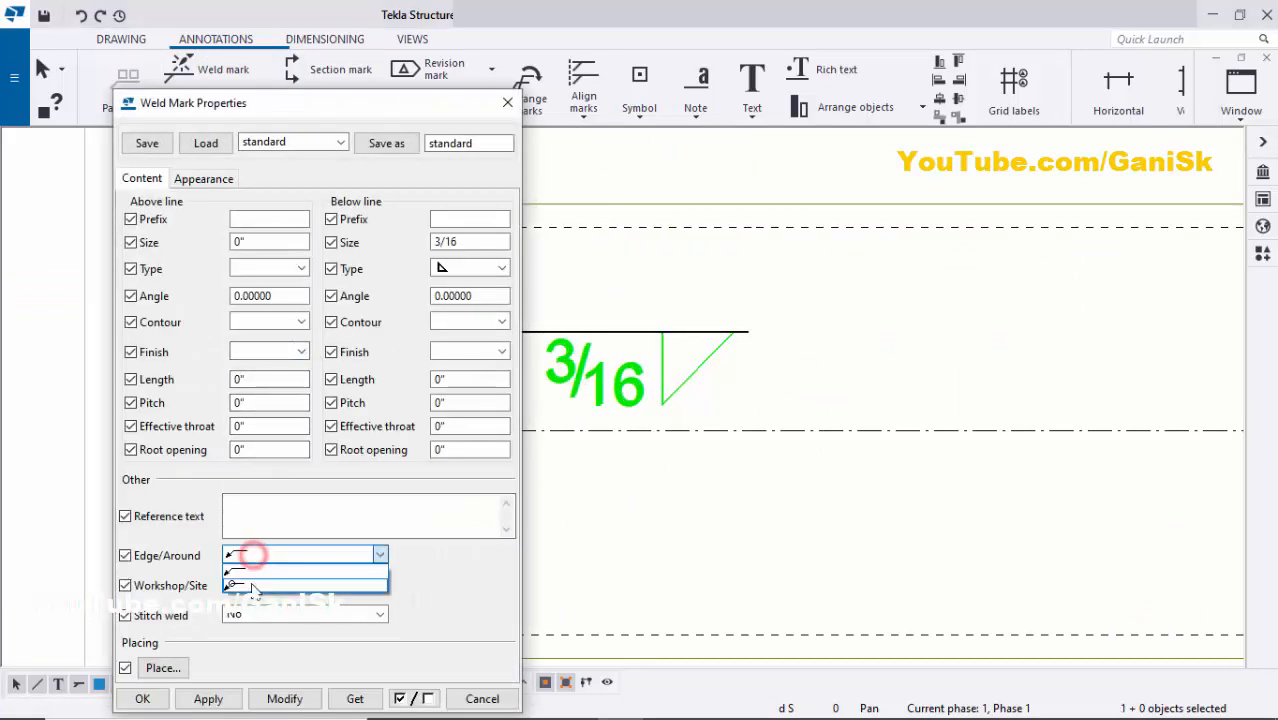
{"action": "left_click", "coordinate": [250, 586]}
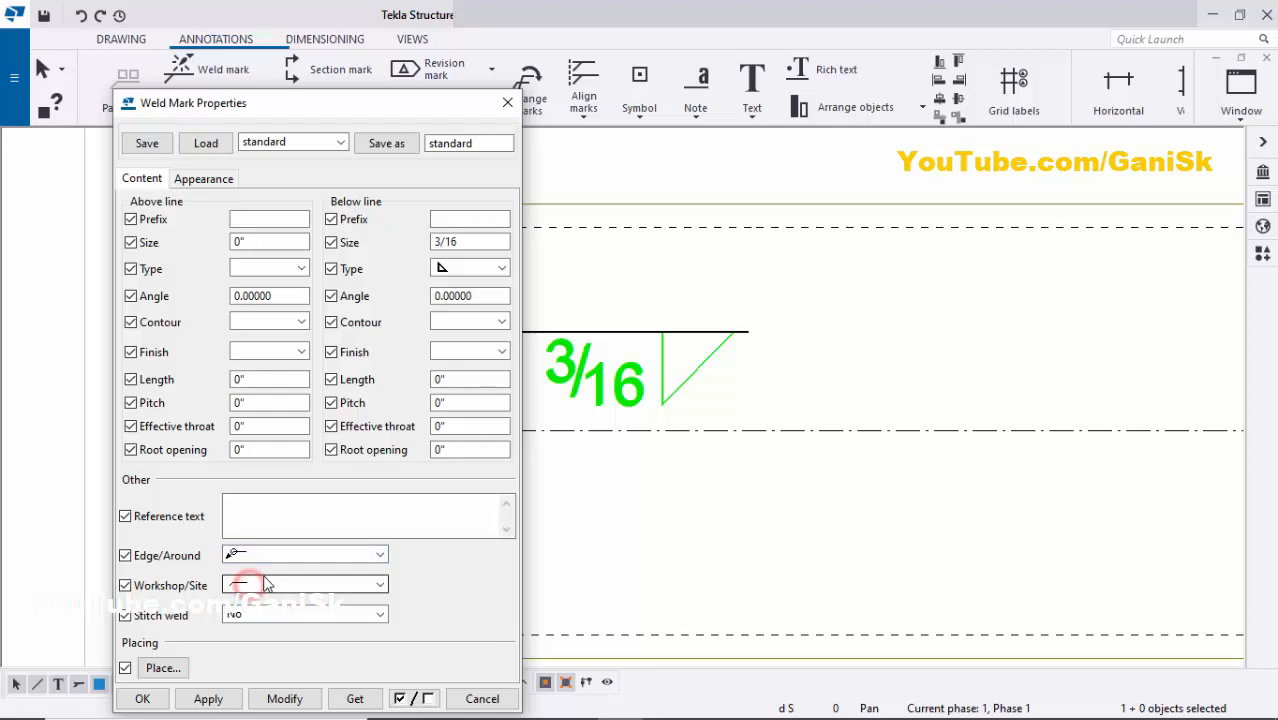
{"action": "left_click", "coordinate": [284, 698]}
{"action": "scroll", "coordinate": [795, 391], "scroll_direction": "down", "scroll_amount": 3}
{"action": "scroll", "coordinate": [680, 420], "scroll_direction": "up", "scroll_amount": 3}
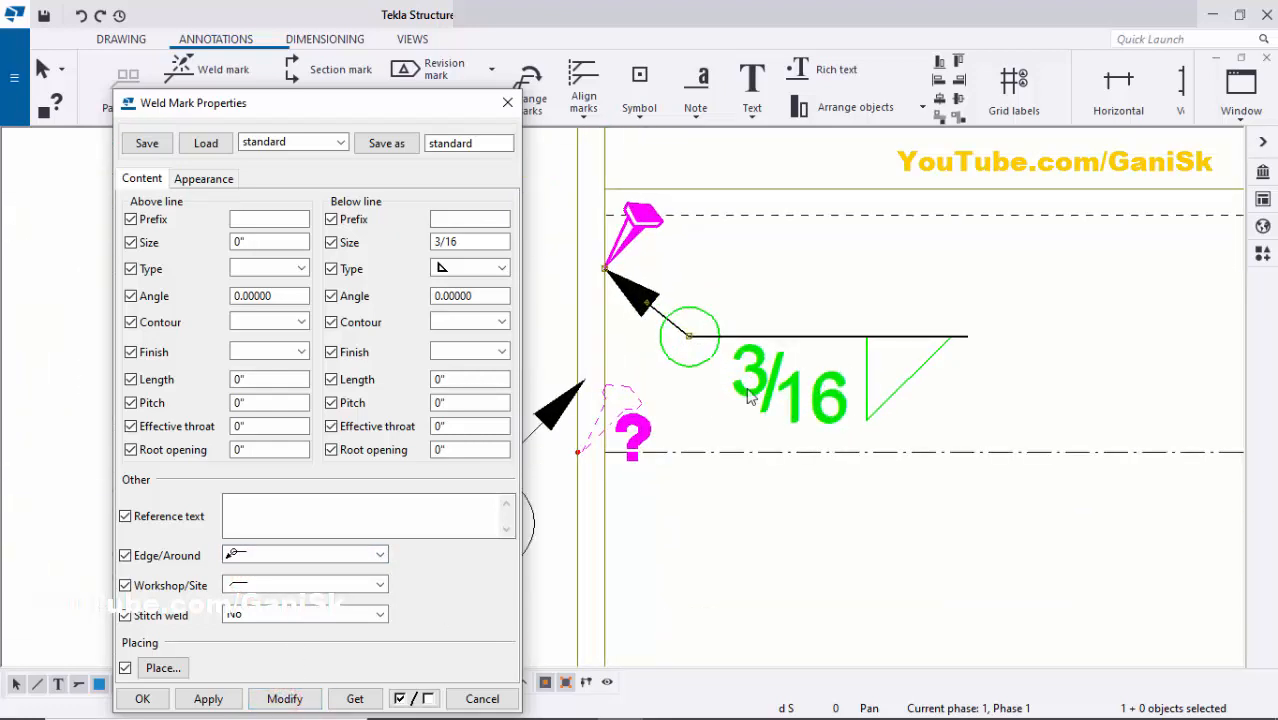
- Set the weld mark's below-line size to 4/16
{"action": "double_click", "coordinate": [477, 241]}
{"action": "left_click", "coordinate": [294, 654]}
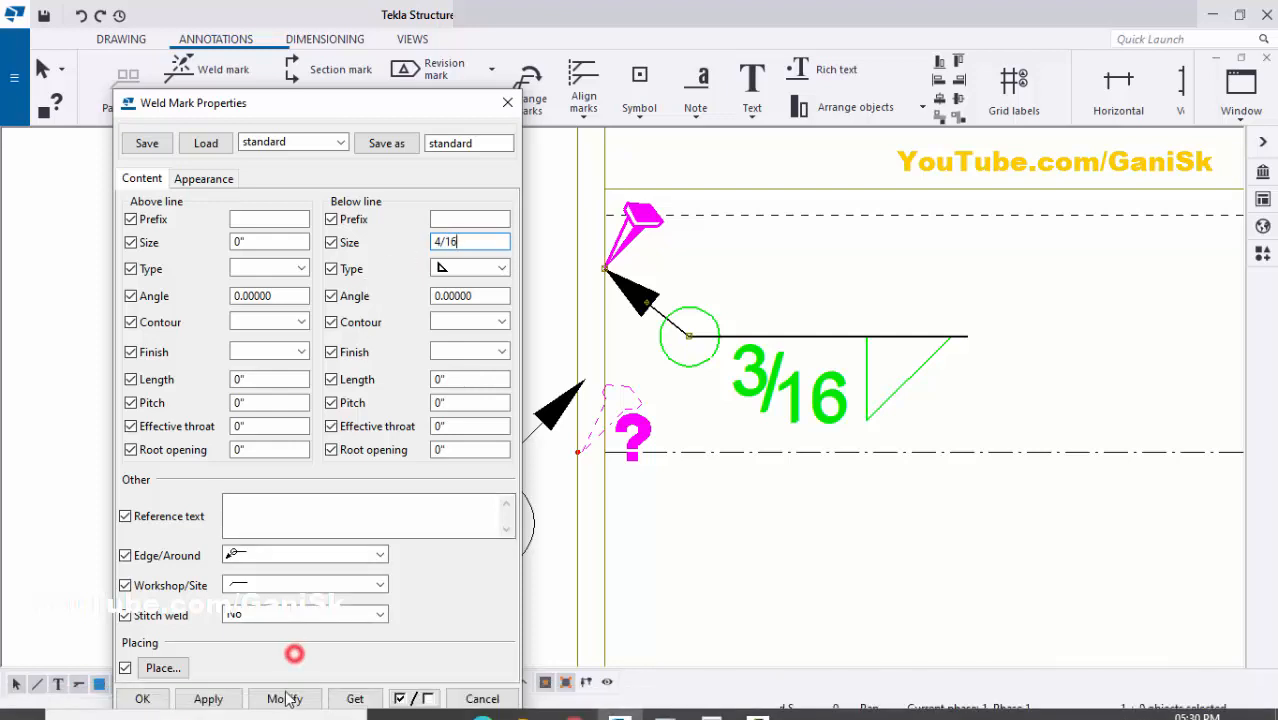
{"action": "left_click", "coordinate": [285, 698]}
{"action": "scroll", "coordinate": [757, 378], "scroll_direction": "up", "scroll_amount": 3}
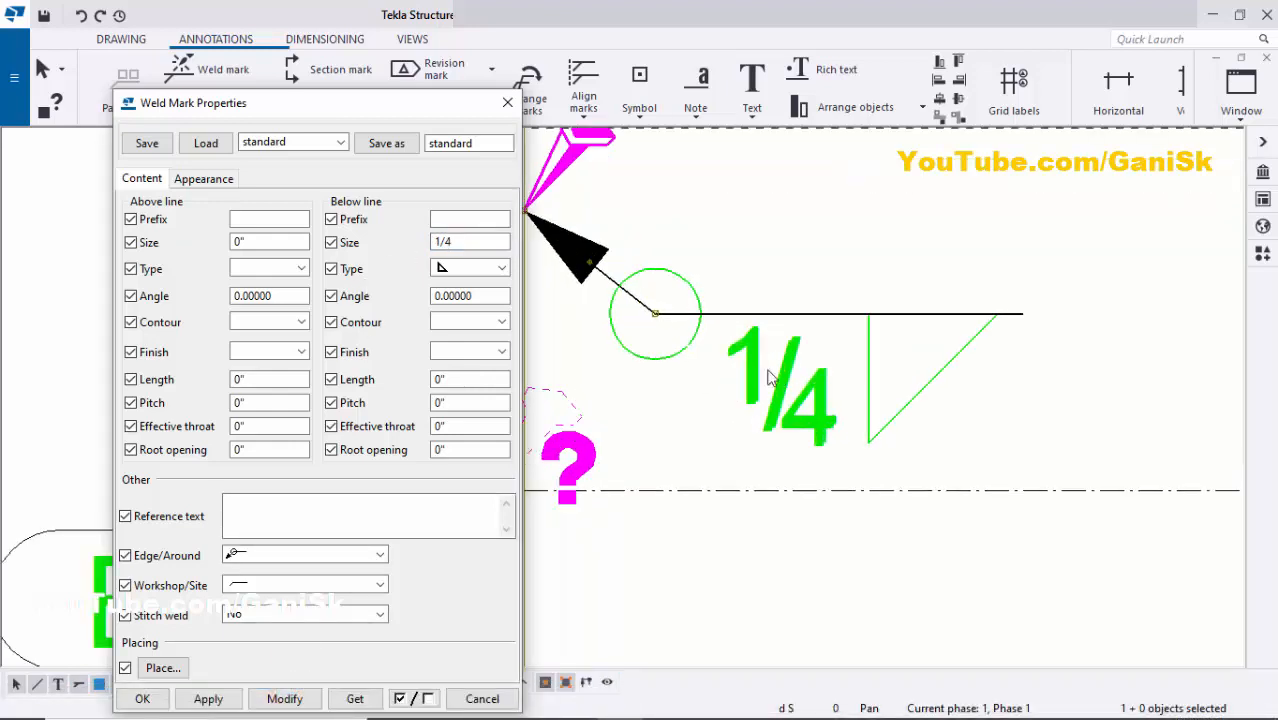
- Set the weld mark's below-line size to 5/16
{"action": "scroll", "coordinate": [808, 432], "scroll_direction": "down", "scroll_amount": 6}
{"action": "scroll", "coordinate": [795, 415], "scroll_direction": "up", "scroll_amount": 3}
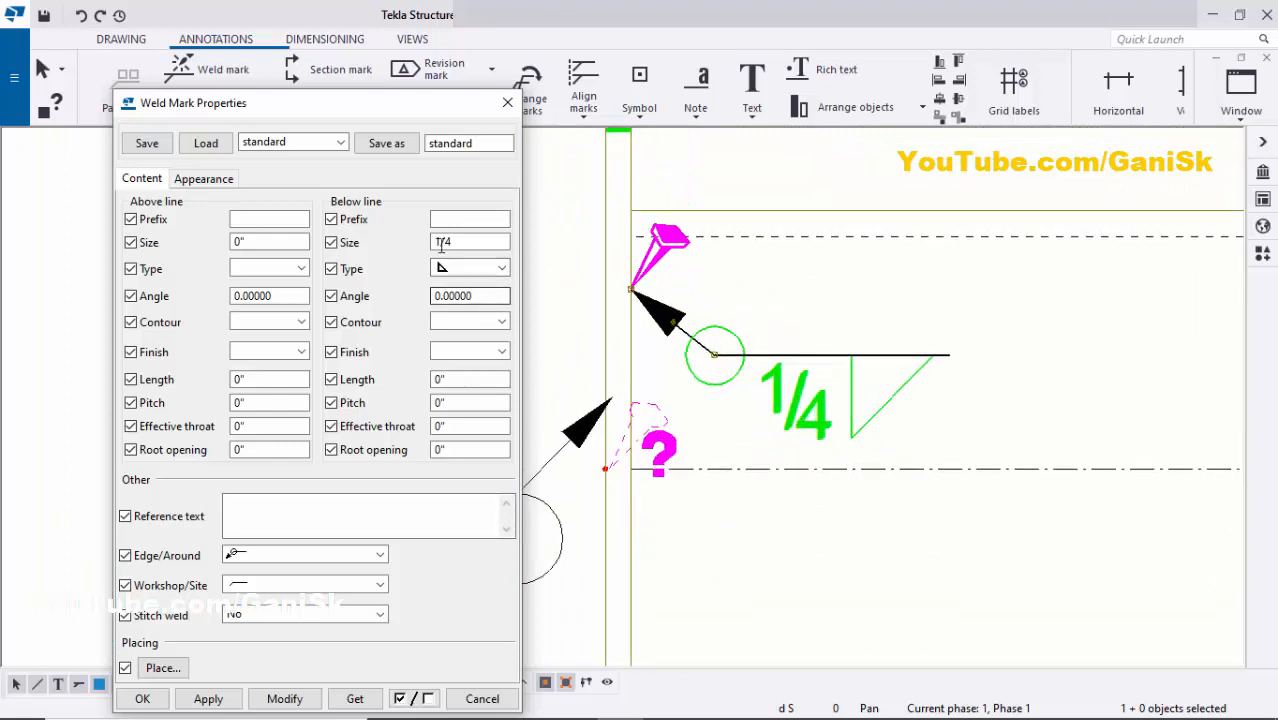
{"action": "type", "text": "5/16"}
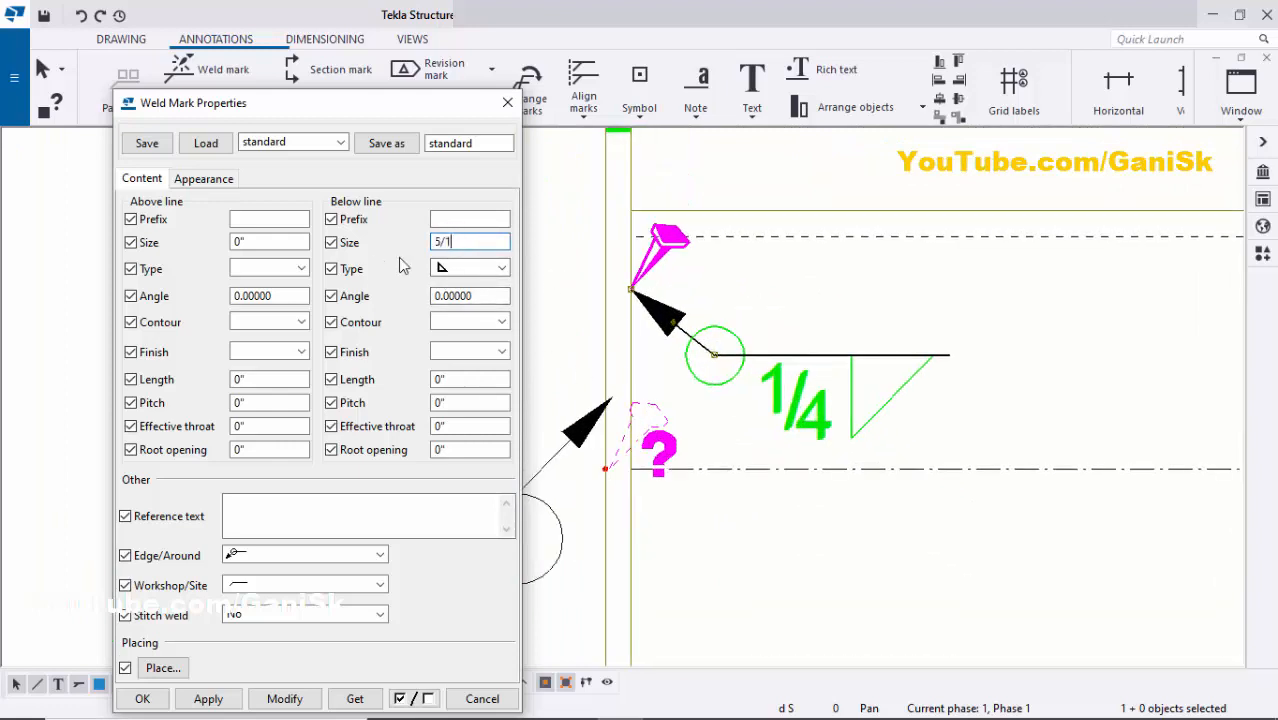
{"action": "left_click", "coordinate": [285, 699]}
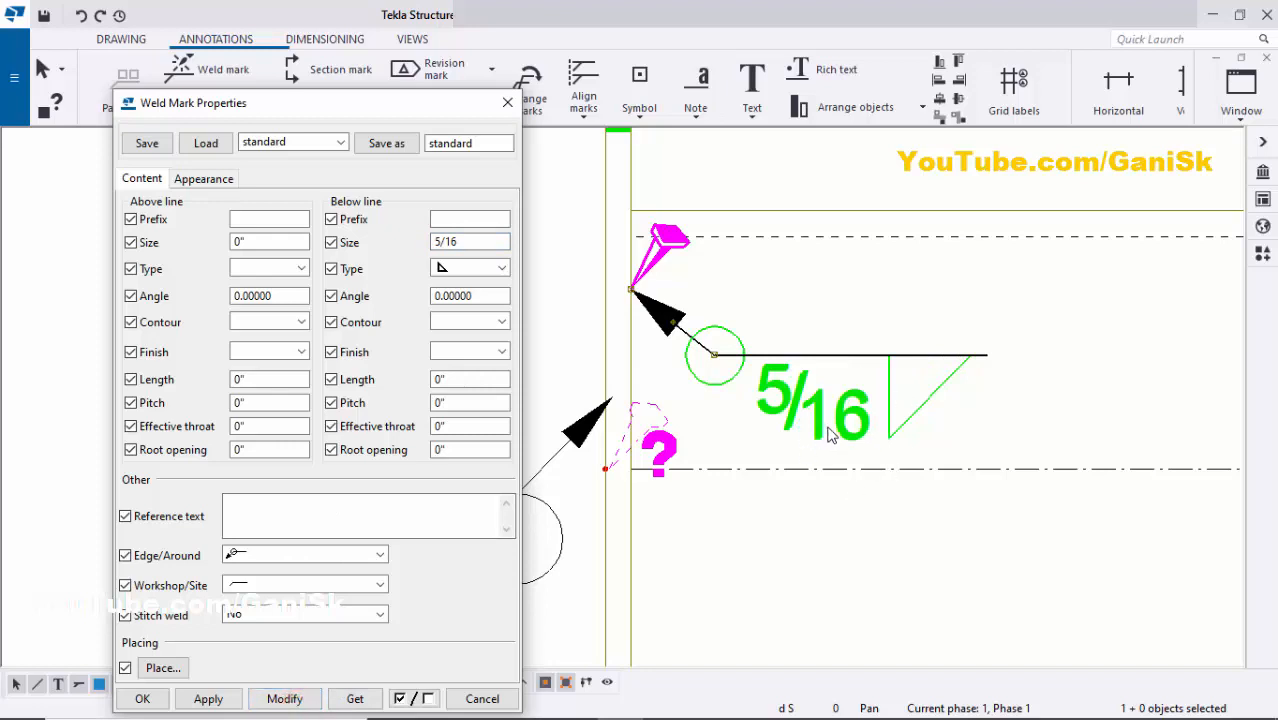
- Keep the fillet type for the weld mark's below-line weld, apply the properties and close the weld mark settings
{"action": "left_click_drag", "start_coordinate": [808, 400], "coordinate": [828, 409]}
{"action": "scroll", "coordinate": [806, 390], "scroll_direction": "down", "scroll_amount": 2}
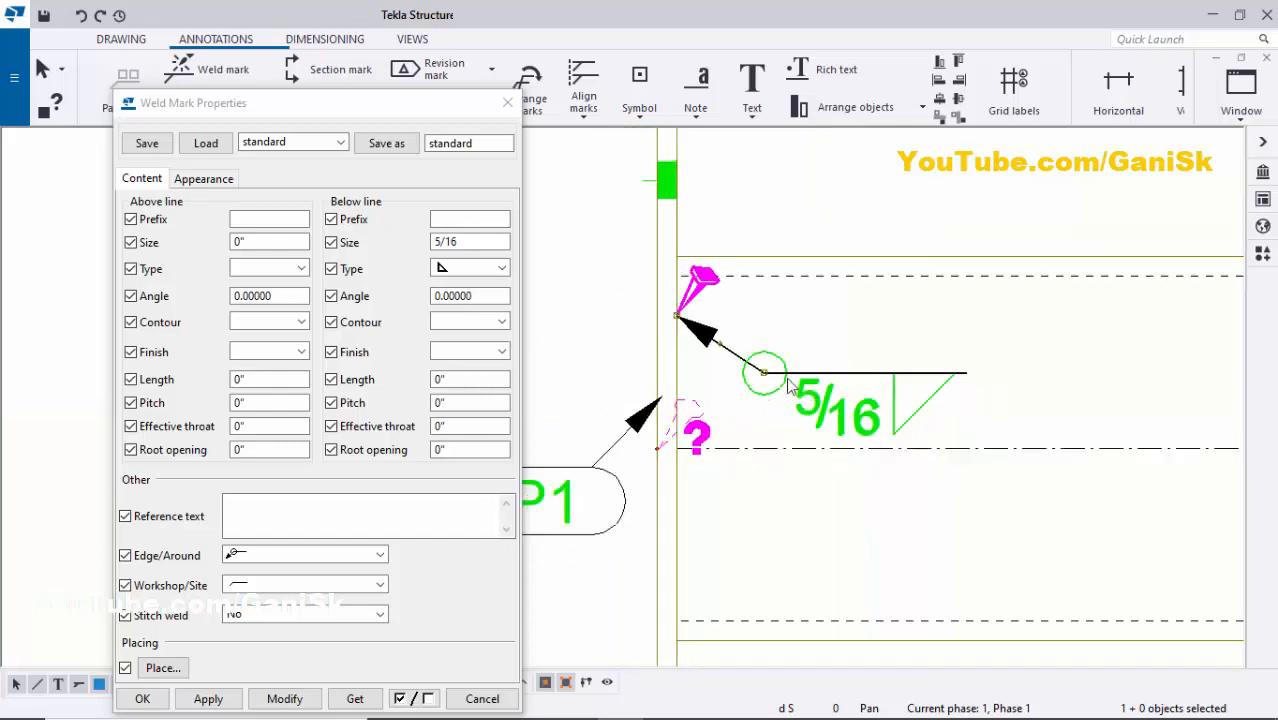
{"action": "scroll", "coordinate": [736, 370], "scroll_direction": "up", "scroll_amount": 2}
{"action": "left_click_drag", "start_coordinate": [482, 243], "coordinate": [388, 240]}
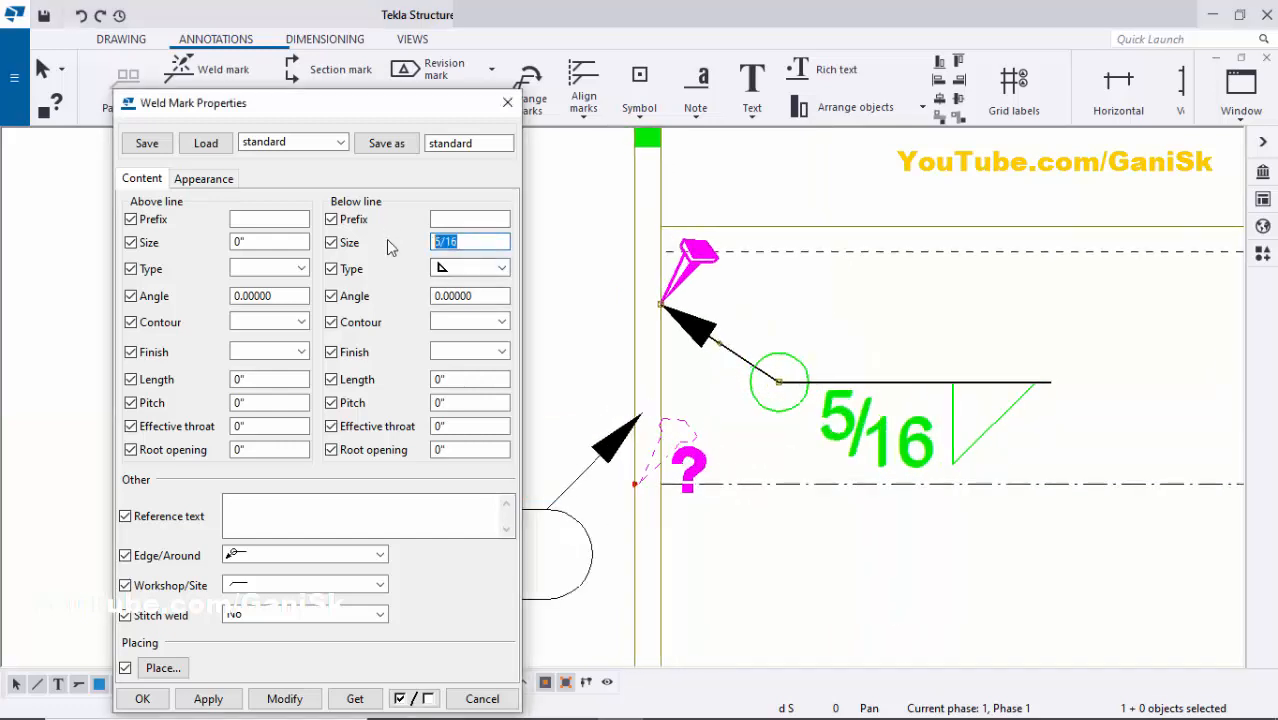
{"action": "left_click", "coordinate": [499, 269]}
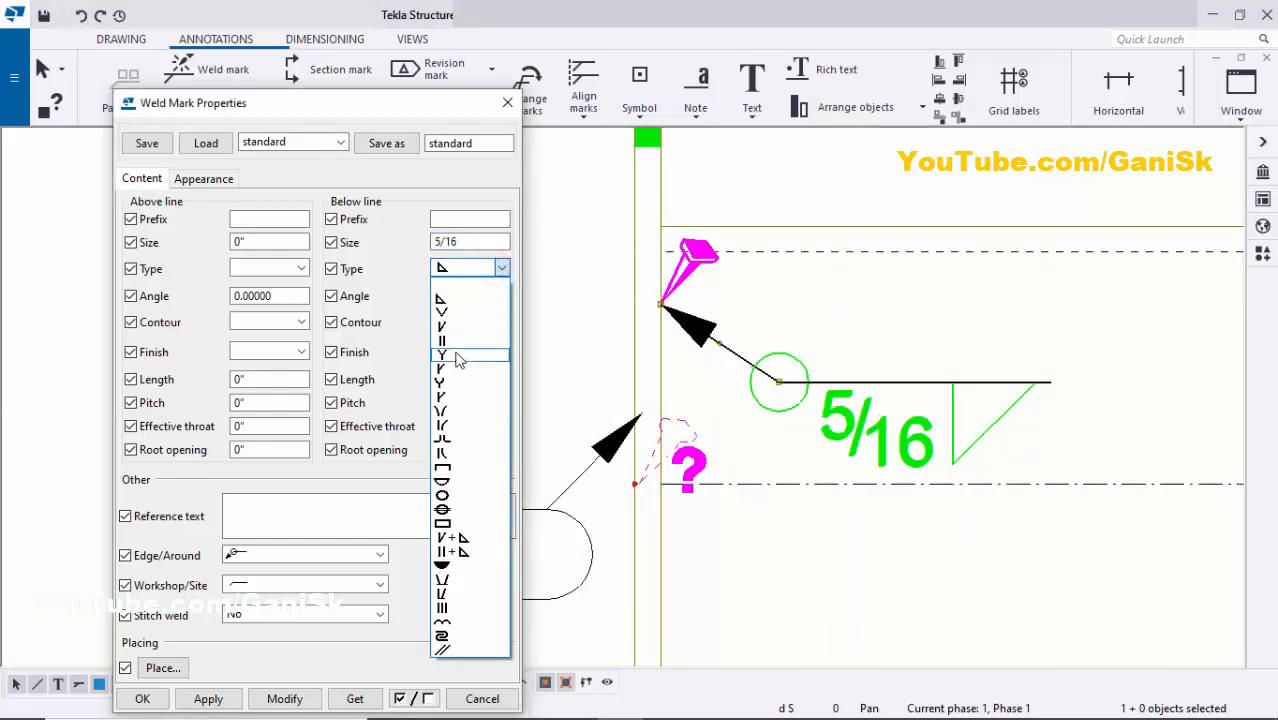
{"action": "left_click", "coordinate": [477, 262]}
{"action": "left_click", "coordinate": [281, 697]}
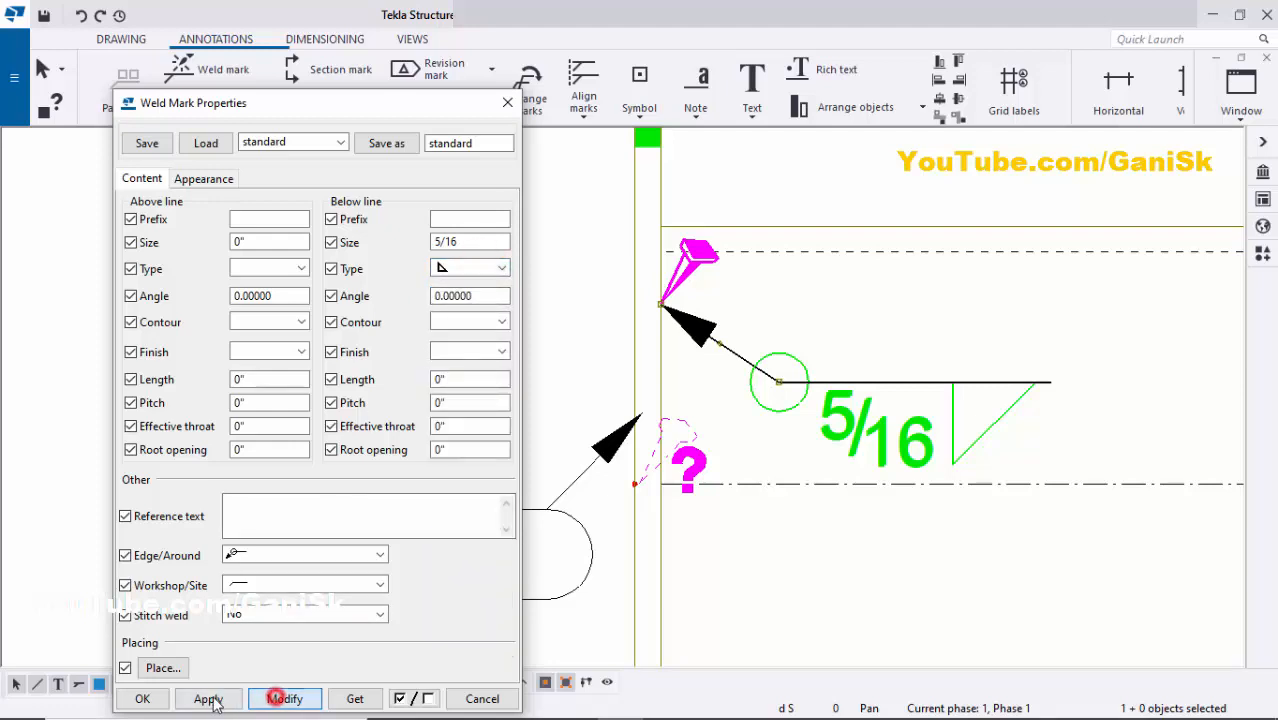
{"action": "left_click", "coordinate": [207, 697]}
{"action": "left_click", "coordinate": [145, 697]}
{"action": "scroll", "coordinate": [625, 360], "scroll_direction": "down", "scroll_amount": 2}
{"action": "left_click", "coordinate": [508, 318]}
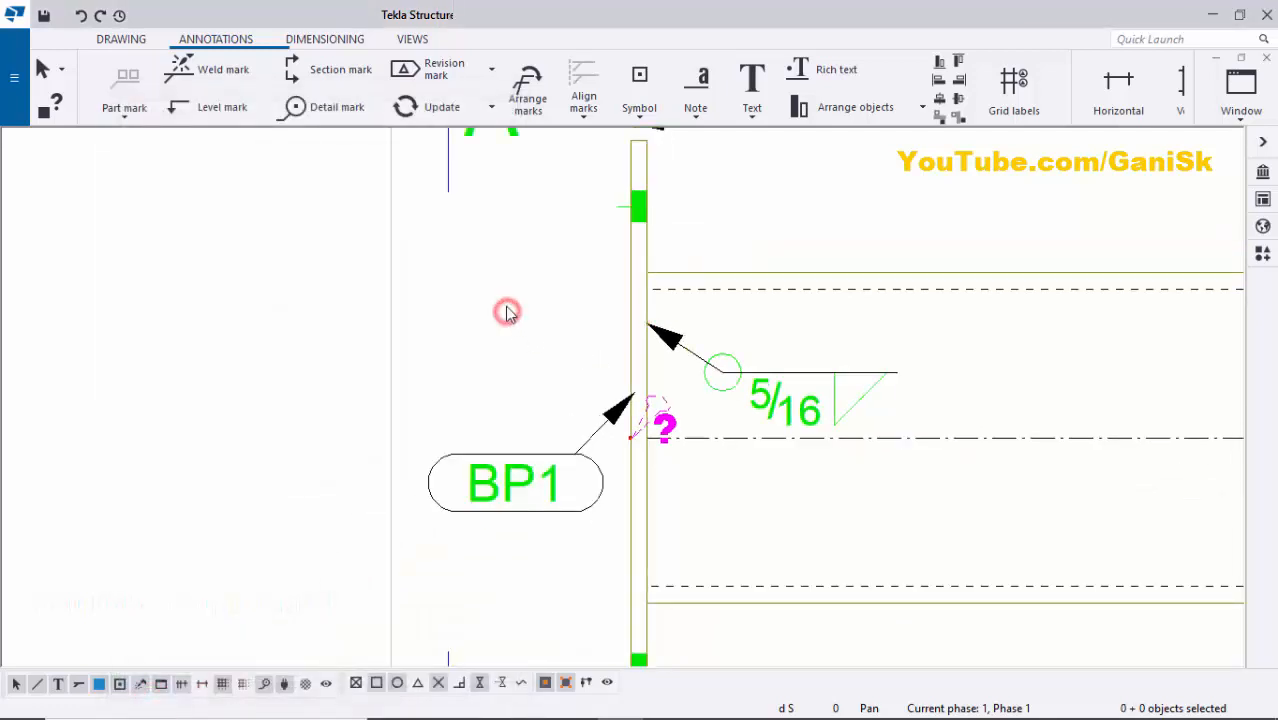
- Check the whole C1 column drawing sheet, including section A-A and the bill of material, and save the drawing
{"action": "scroll", "coordinate": [557, 340], "scroll_direction": "down", "scroll_amount": 5}
{"action": "scroll", "coordinate": [557, 340], "scroll_direction": "down", "scroll_amount": 3}
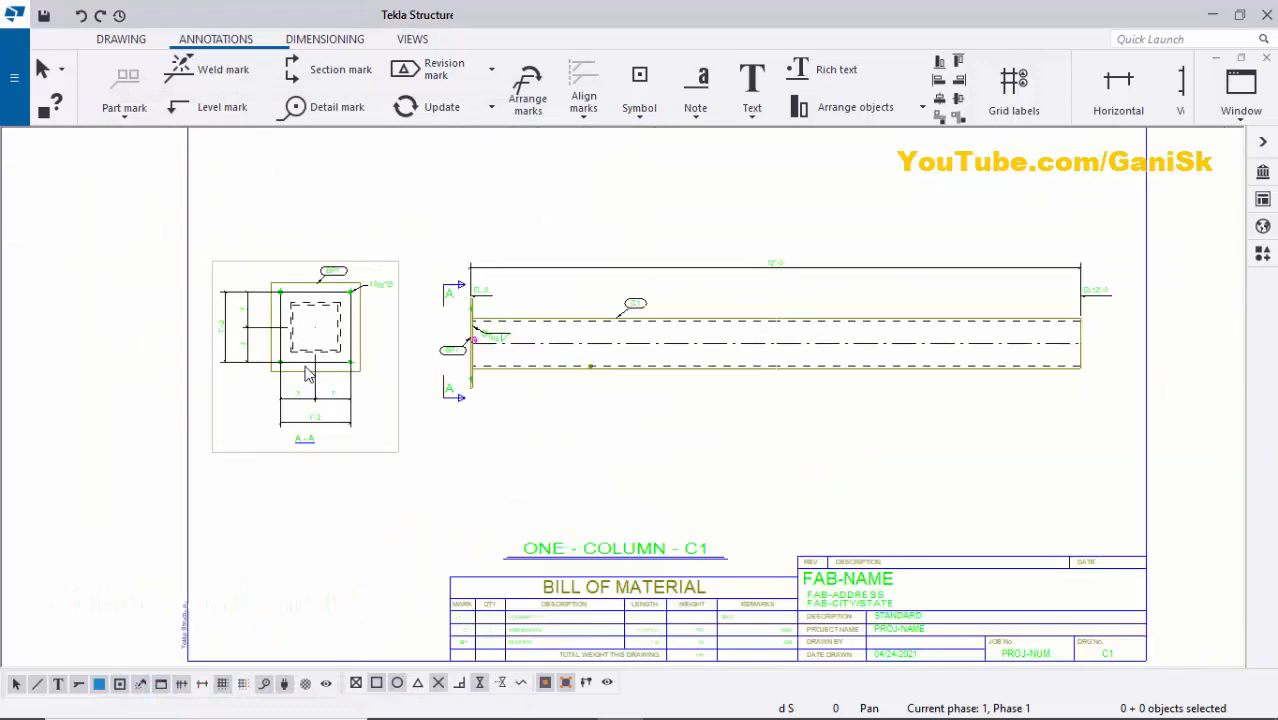
{"action": "scroll", "coordinate": [419, 434], "scroll_direction": "up", "scroll_amount": 1}
{"action": "scroll", "coordinate": [499, 431], "scroll_direction": "down", "scroll_amount": 2}
{"action": "scroll", "coordinate": [417, 400], "scroll_direction": "up", "scroll_amount": 1}
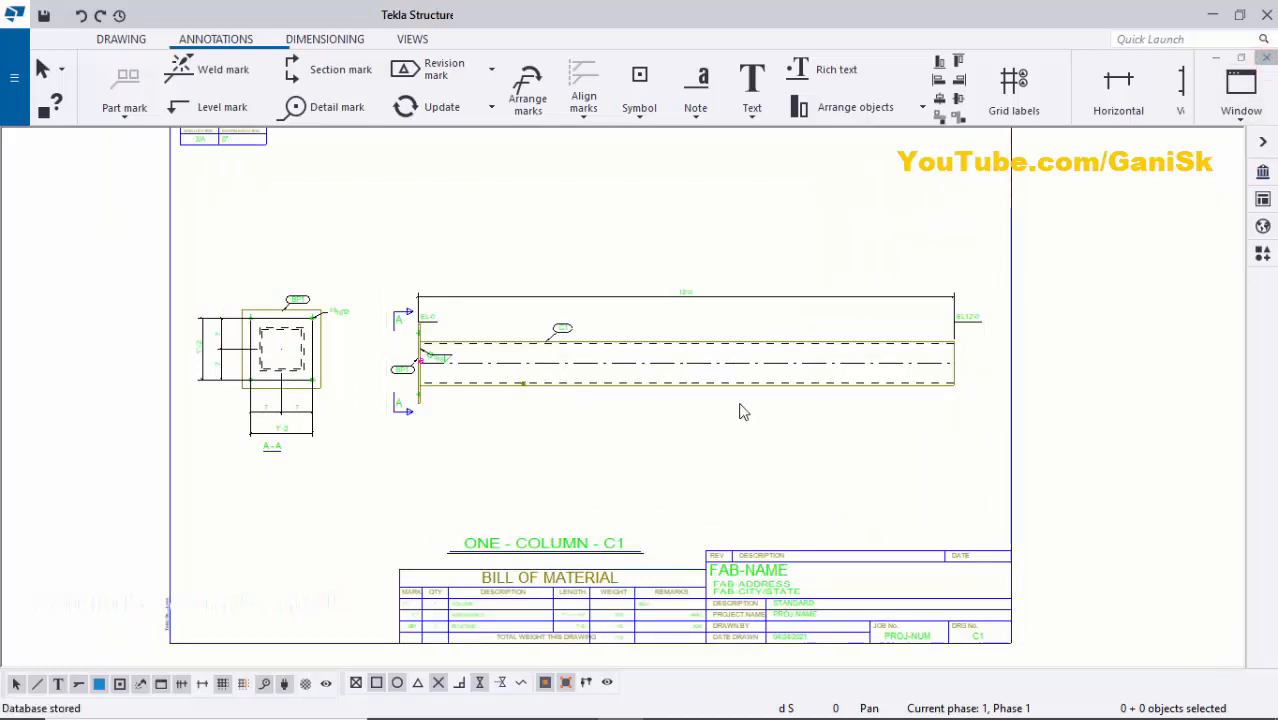
- Return to the 3D model and examine the column base with its base plate and anchor rods
{"action": "mouse_move", "coordinate": [1065, 332]}
{"action": "middle_mouse_down"}
{"action": "mouse_move", "coordinate": [728, 436]}
{"action": "mouse_move", "coordinate": [584, 434]}
{"action": "mouse_move", "coordinate": [479, 451]}
{"action": "mouse_move", "coordinate": [736, 379]}
{"action": "mouse_move", "coordinate": [675, 393]}
{"action": "mouse_move", "coordinate": [859, 380]}
{"action": "mouse_move", "coordinate": [864, 363]}
{"action": "mouse_move", "coordinate": [770, 373]}
{"action": "mouse_move", "coordinate": [736, 348]}
{"action": "middle_mouse_up"}
{"action": "scroll", "coordinate": [768, 371], "scroll_direction": "down", "scroll_amount": 3}
{"action": "scroll", "coordinate": [836, 228], "scroll_direction": "up", "scroll_amount": 3}
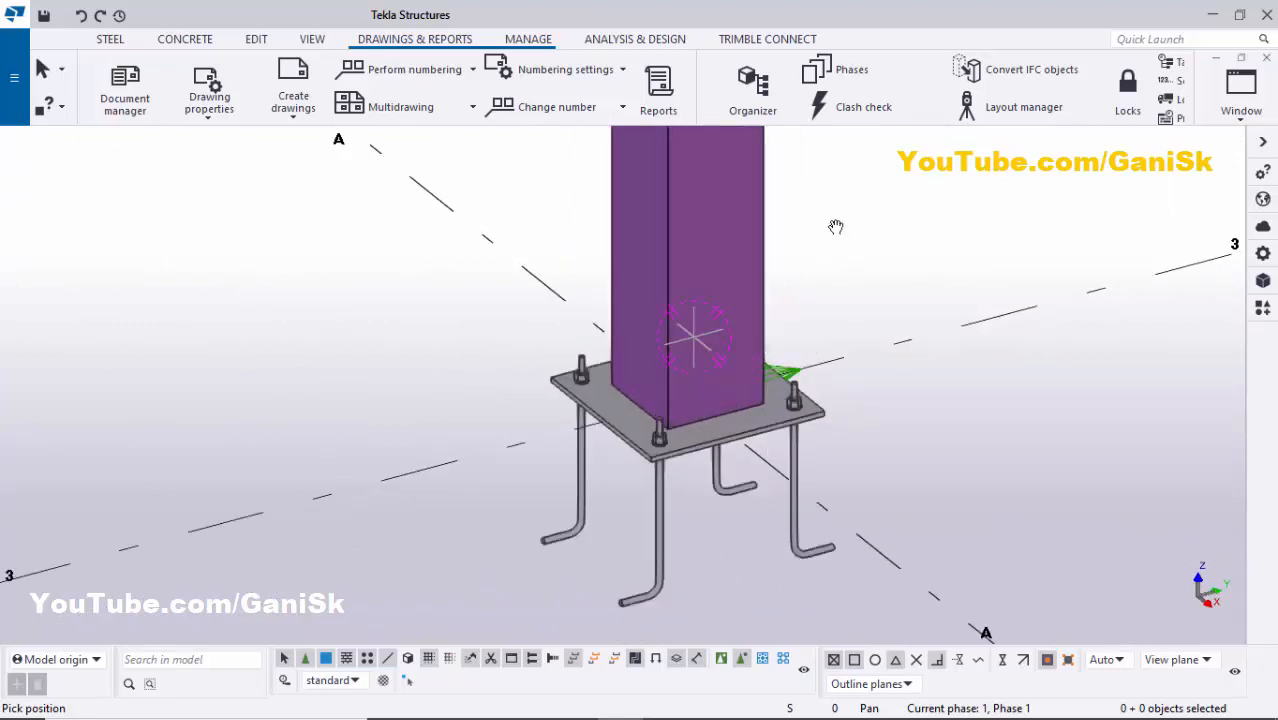
{"action": "left_click", "coordinate": [846, 272]}
{"action": "scroll", "coordinate": [843, 282], "scroll_direction": "down", "scroll_amount": 2}
{"action": "scroll", "coordinate": [838, 298], "scroll_direction": "up", "scroll_amount": 2}
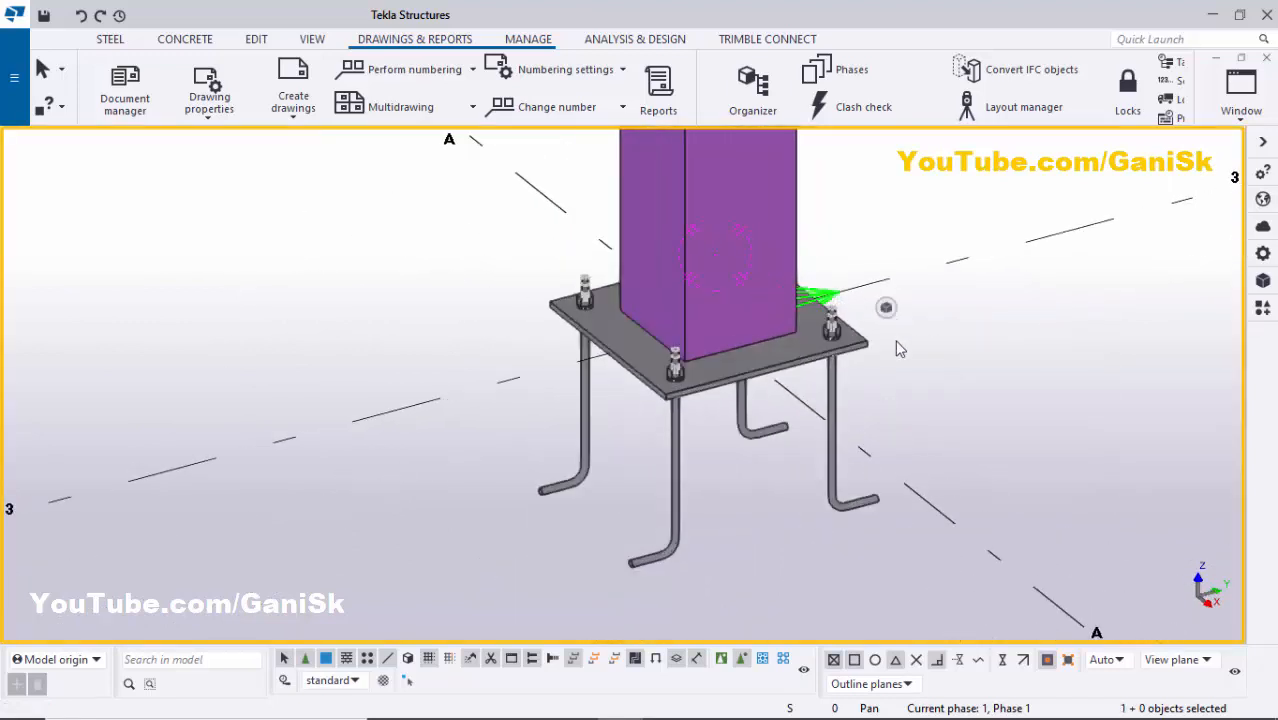
{"action": "left_click", "coordinate": [1143, 311]}
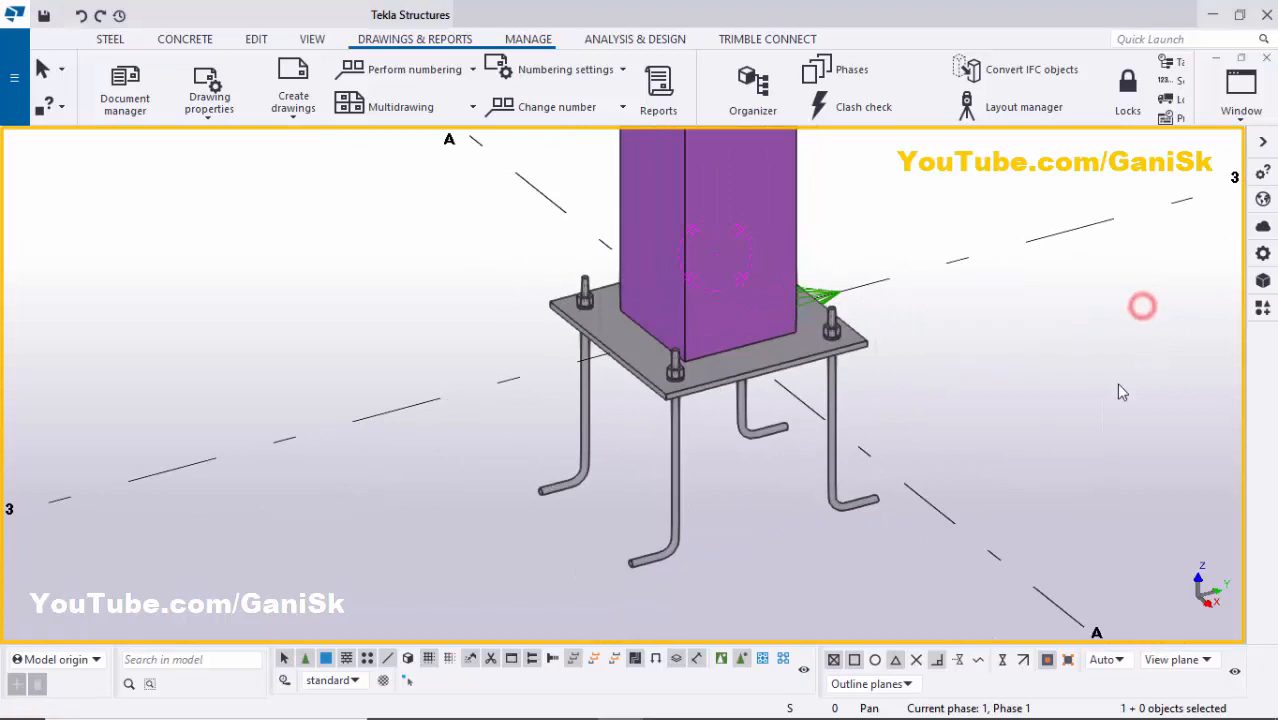